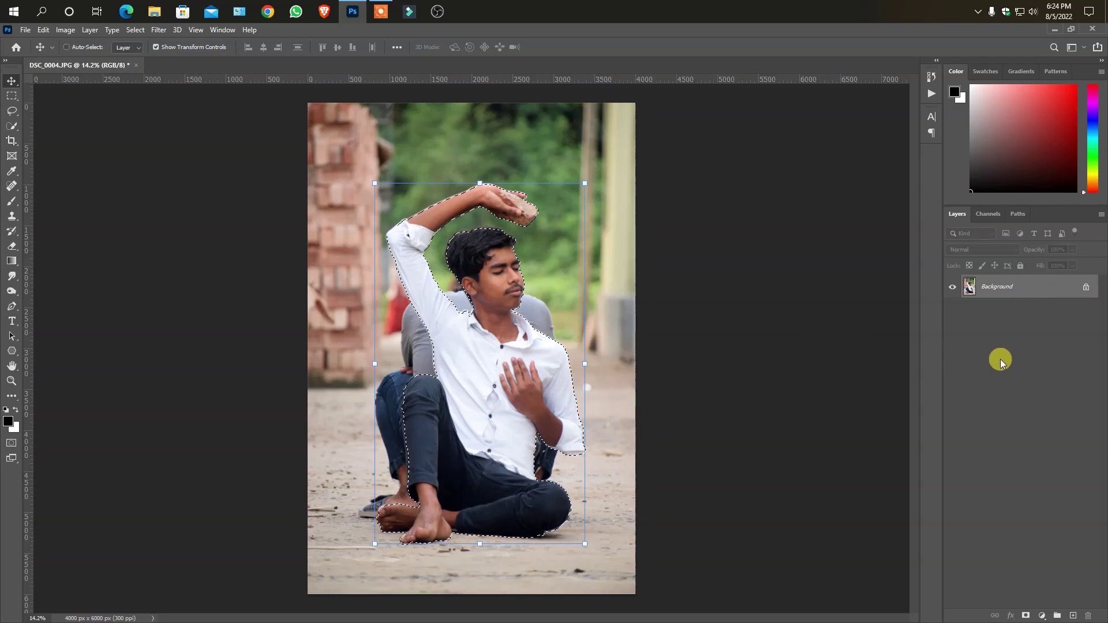
- Copy the selected man to Layer 1 and put a mid-grey Solid Color fill beneath him
{"action": "key", "text": "ctrl+j"}
{"action": "left_click", "coordinate": [1041, 615]}
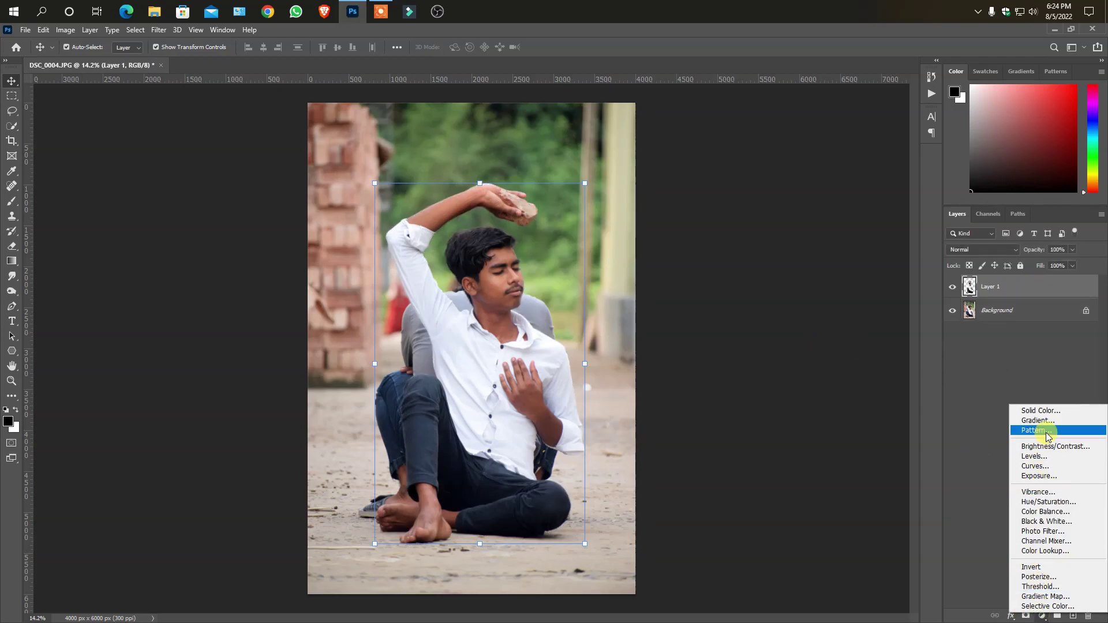
{"action": "left_click", "coordinate": [1034, 411]}
{"action": "left_click", "coordinate": [701, 424]}
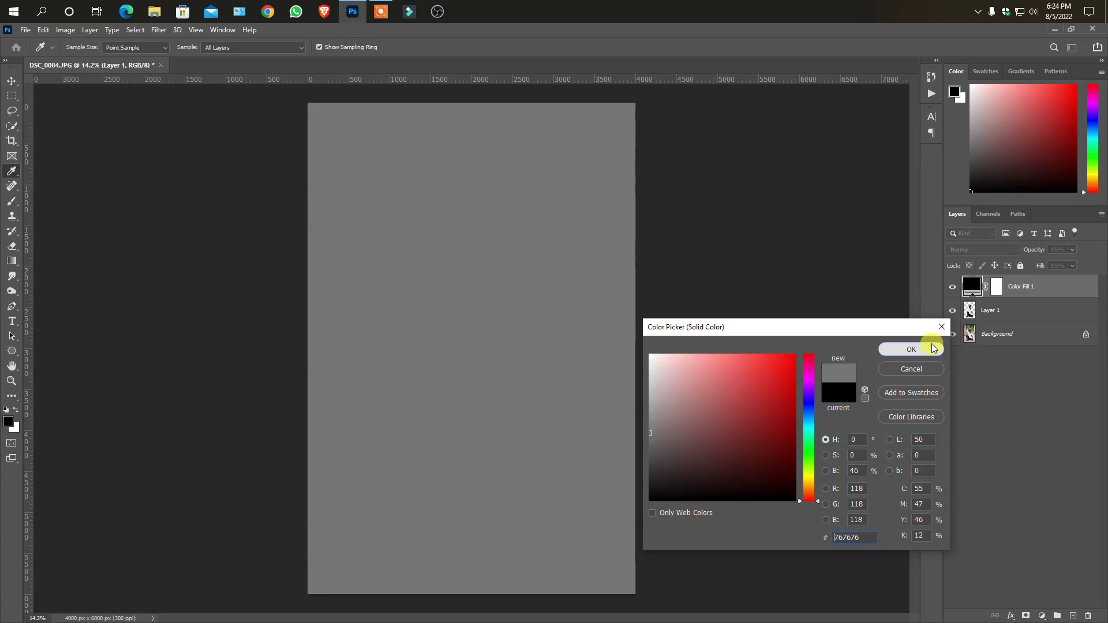
{"action": "left_click", "coordinate": [911, 349]}
{"action": "left_click_drag", "start_coordinate": [1020, 289], "coordinate": [1023, 318]}
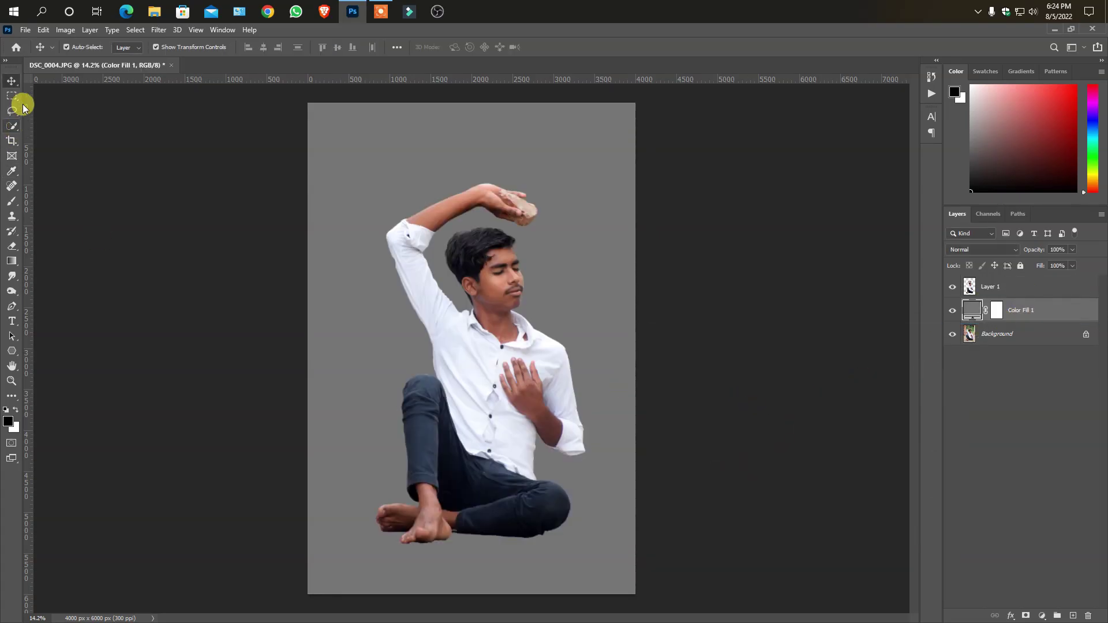
{"action": "left_click", "coordinate": [991, 330]}
{"action": "left_click", "coordinate": [947, 311]}
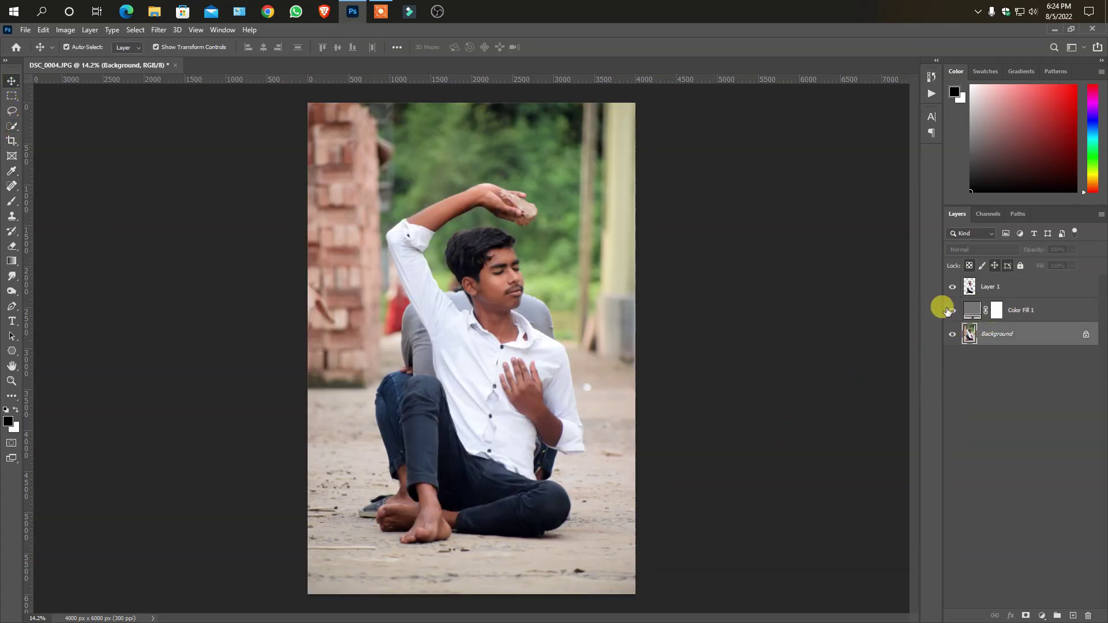
{"action": "left_click", "coordinate": [948, 310]}
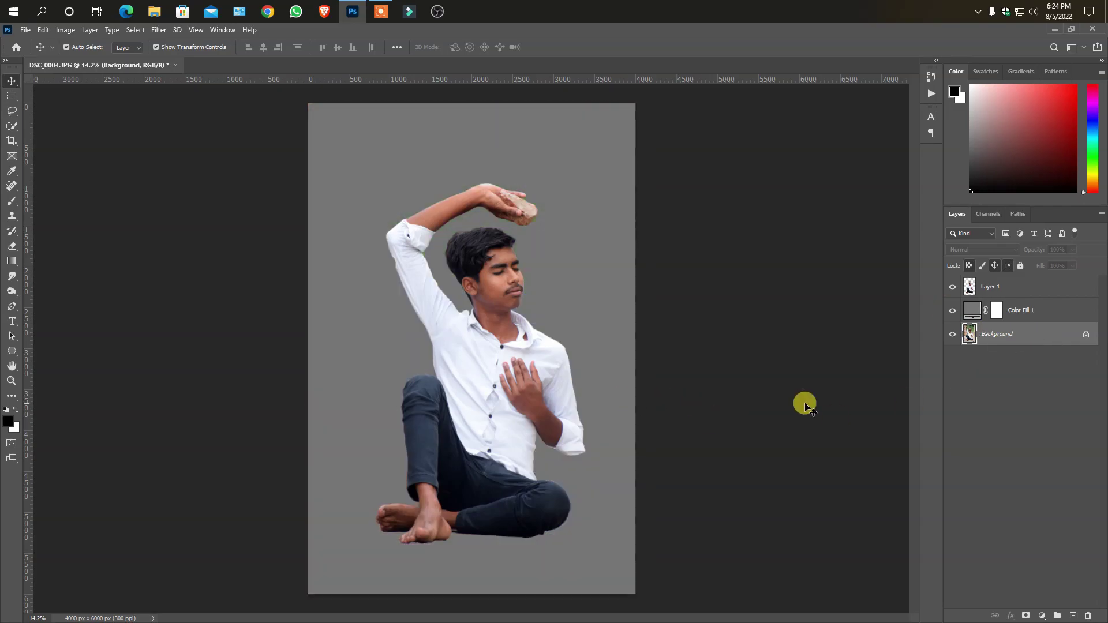
- Scale the cut-out man down to about 74% and move him right and down
{"action": "scroll", "coordinate": [435, 397], "scroll_direction": "down", "scroll_amount": 2}
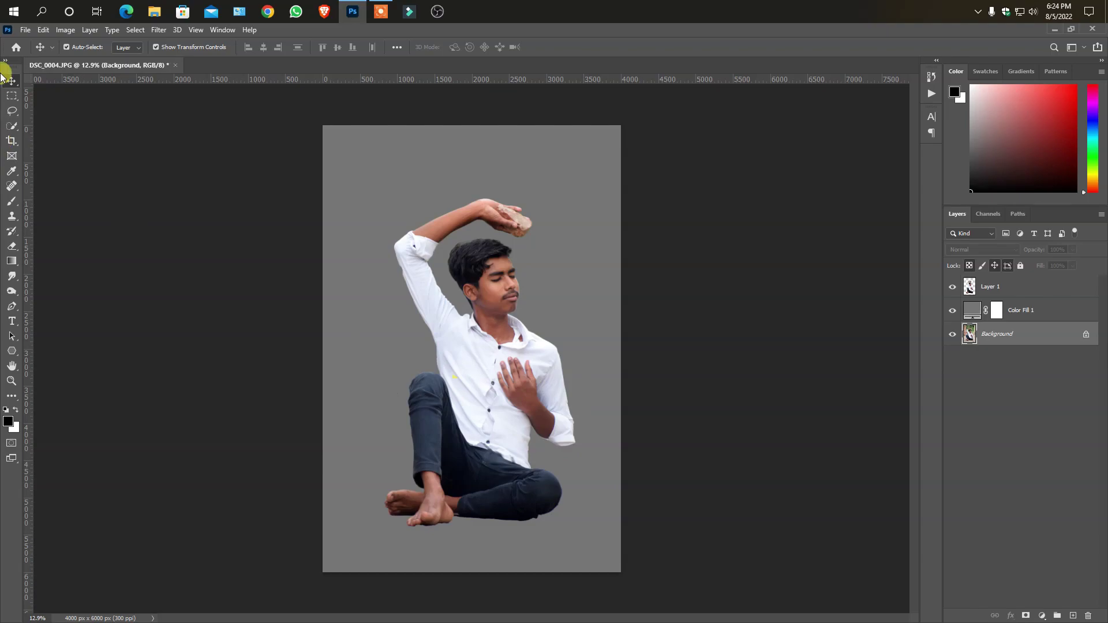
{"action": "left_click", "coordinate": [488, 300]}
{"action": "left_click_drag", "start_coordinate": [572, 196], "coordinate": [532, 250]}
{"action": "left_click_drag", "start_coordinate": [487, 326], "coordinate": [504, 332]}
{"action": "left_click_drag", "start_coordinate": [554, 254], "coordinate": [544, 269]}
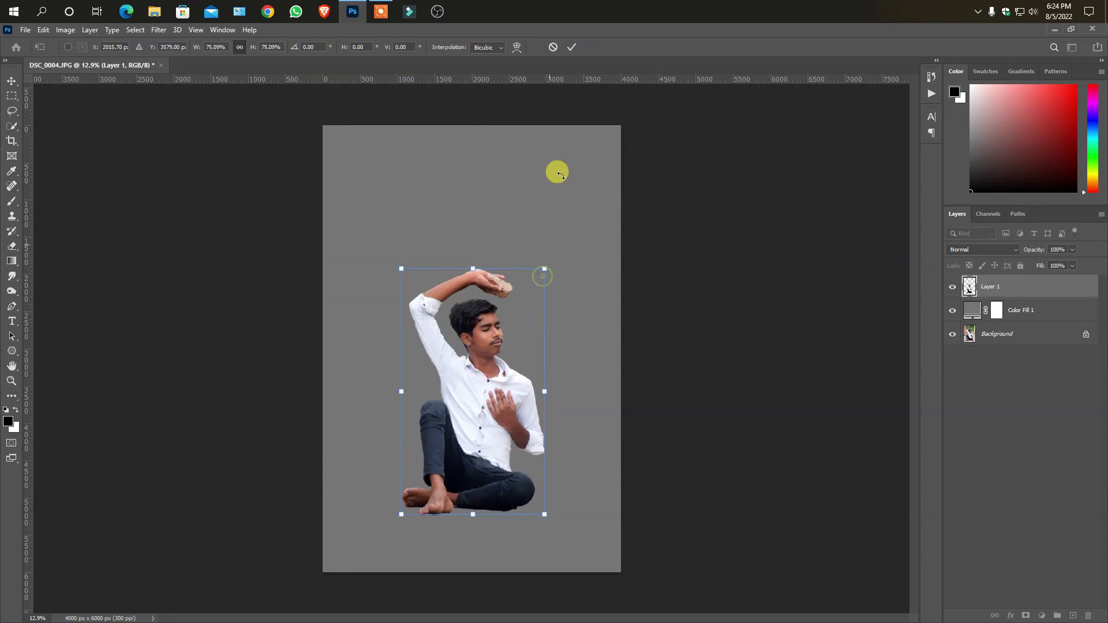
{"action": "left_click", "coordinate": [571, 49]}
{"action": "left_click", "coordinate": [651, 255]}
- Select the man's layer and toggle the grey fill to inspect his edges
{"action": "scroll", "coordinate": [490, 404], "scroll_direction": "up", "scroll_amount": 3}
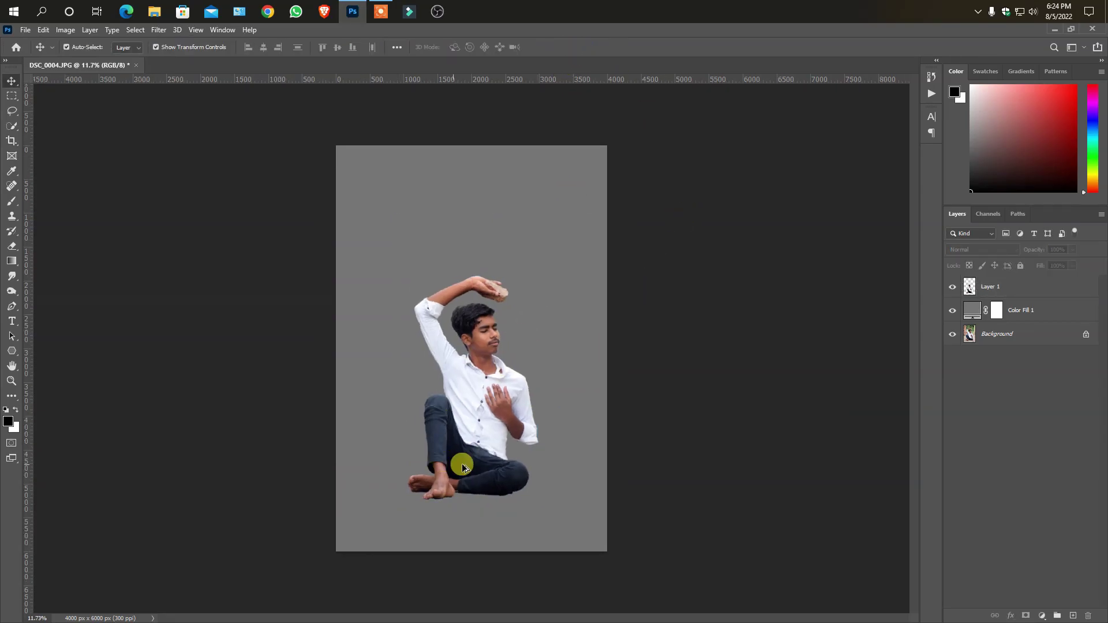
{"action": "left_click", "coordinate": [523, 404]}
{"action": "scroll", "coordinate": [570, 395], "scroll_direction": "up", "scroll_amount": 2}
{"action": "scroll", "coordinate": [465, 600], "scroll_direction": "up", "scroll_amount": 2}
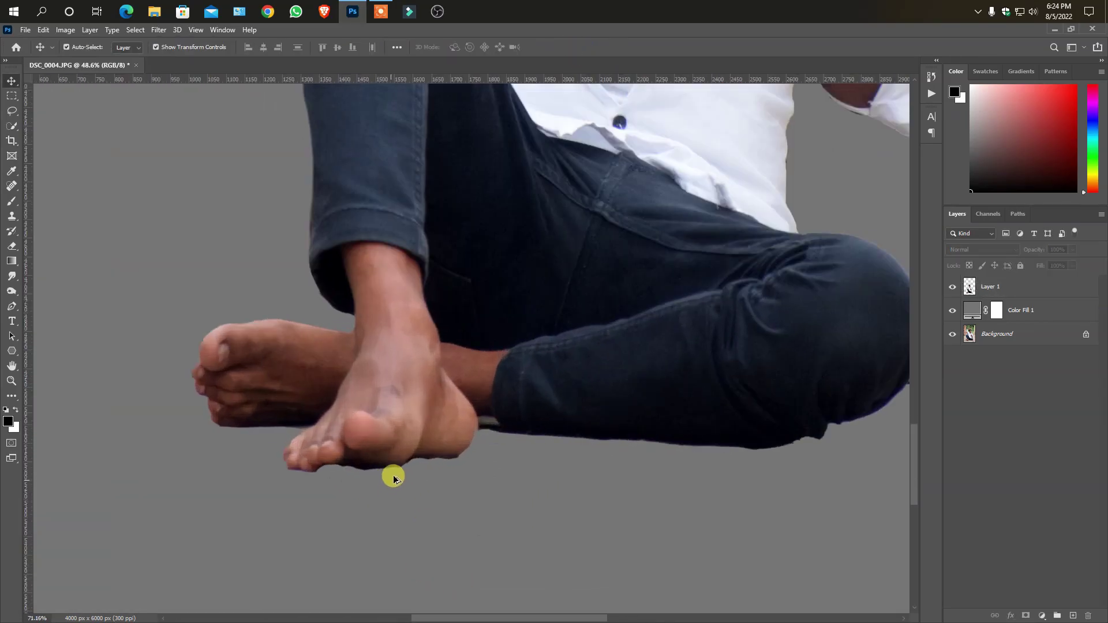
{"action": "scroll", "coordinate": [398, 461], "scroll_direction": "up", "scroll_amount": 2}
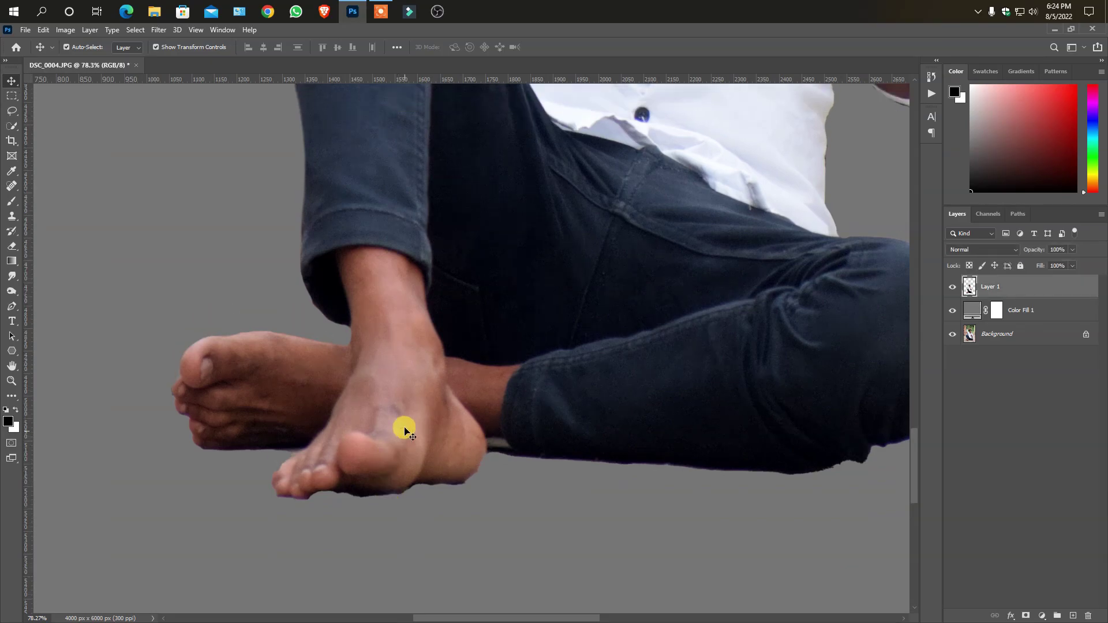
{"action": "left_click", "coordinate": [949, 310]}
{"action": "left_click", "coordinate": [949, 310]}
{"action": "scroll", "coordinate": [358, 455], "scroll_direction": "down", "scroll_amount": 2}
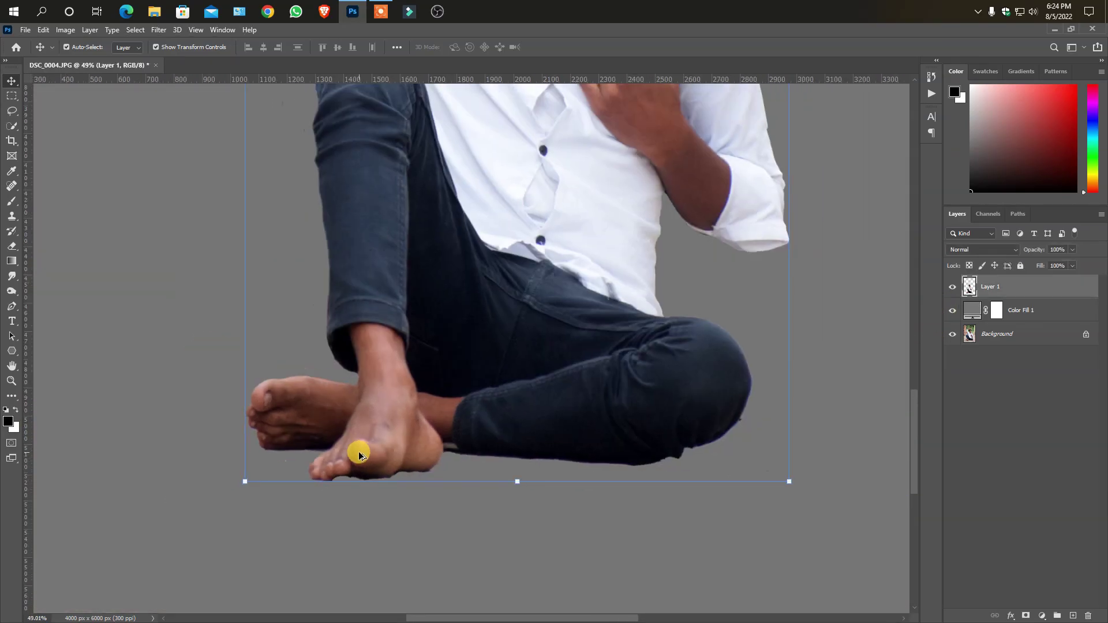
- Erase the purple fringe under the heel and along the soles with a size-25 eraser
{"action": "left_click", "coordinate": [11, 249]}
{"action": "scroll", "coordinate": [311, 438], "scroll_direction": "up", "scroll_amount": 3}
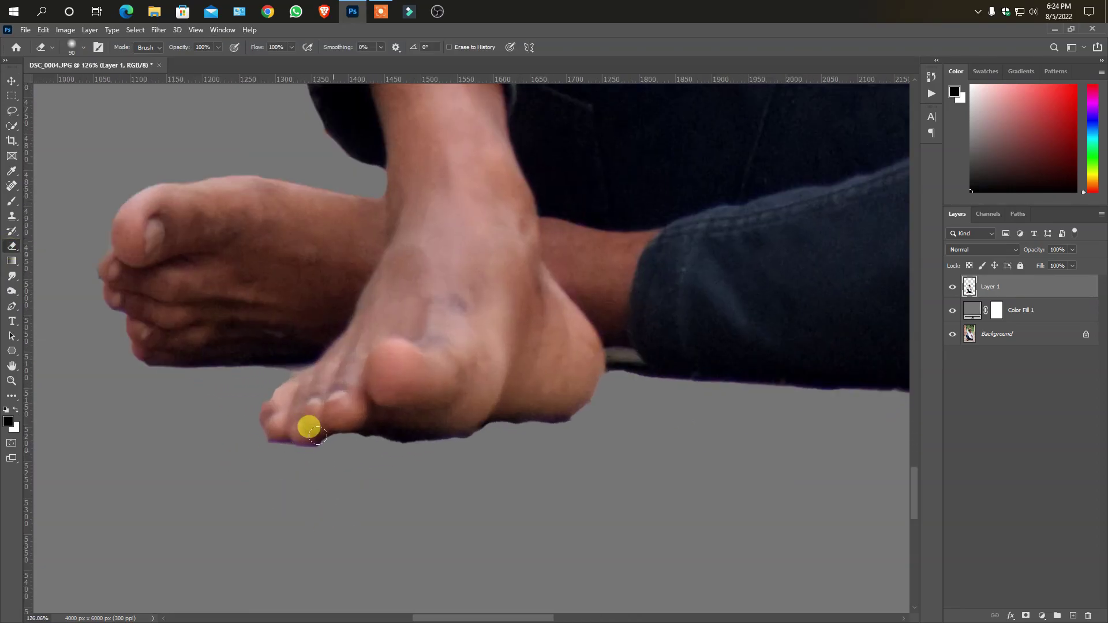
{"action": "scroll", "coordinate": [358, 427], "scroll_direction": "up", "scroll_amount": 2}
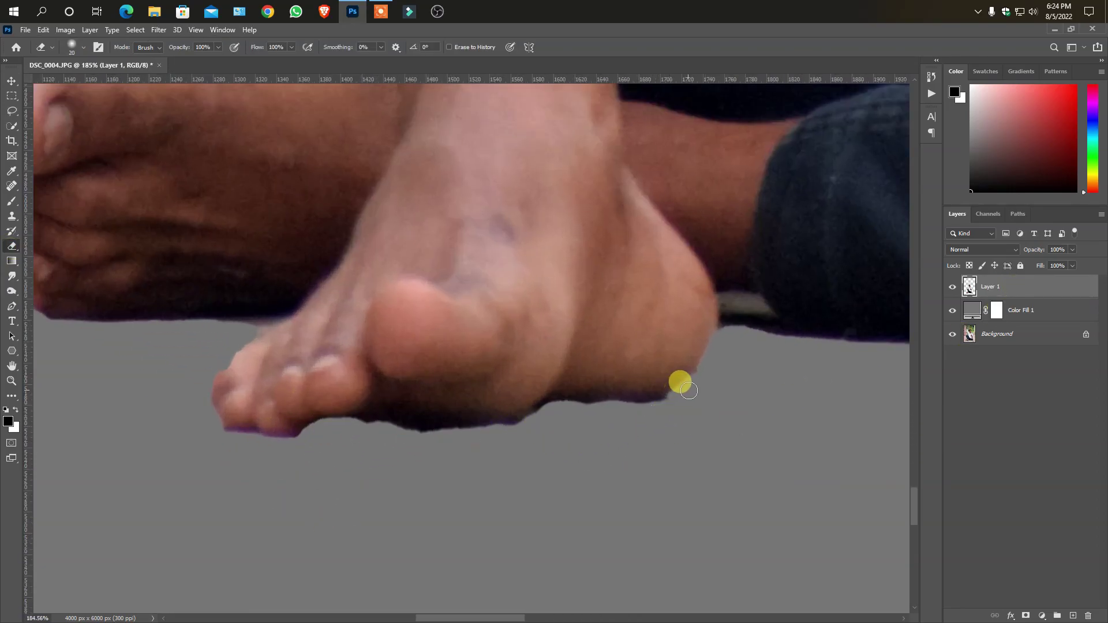
{"action": "key", "text": "bracketright"}
{"action": "key", "text": "bracketright"}
{"action": "key", "text": "bracketright"}
{"action": "mouse_move", "coordinate": [705, 377]}
{"action": "left_mouse_down"}
{"action": "mouse_move", "coordinate": [582, 415]}
{"action": "mouse_move", "coordinate": [616, 409]}
{"action": "left_mouse_up"}
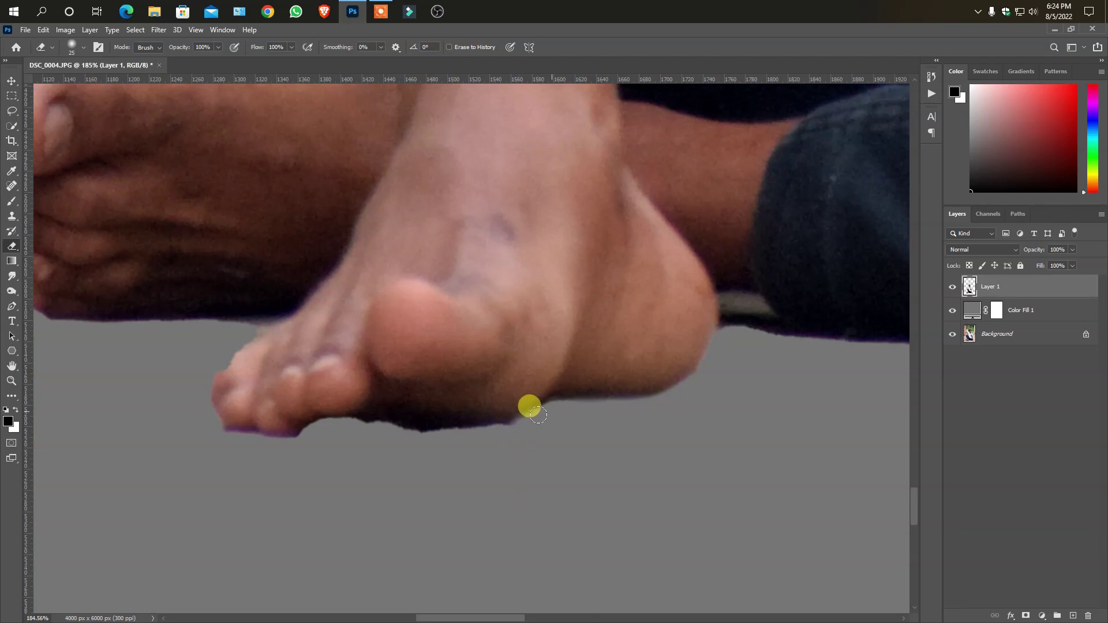
{"action": "mouse_move", "coordinate": [538, 414]}
{"action": "left_mouse_down"}
{"action": "mouse_move", "coordinate": [439, 434]}
{"action": "mouse_move", "coordinate": [360, 439]}
{"action": "mouse_move", "coordinate": [548, 416]}
{"action": "mouse_move", "coordinate": [330, 429]}
{"action": "left_mouse_up"}
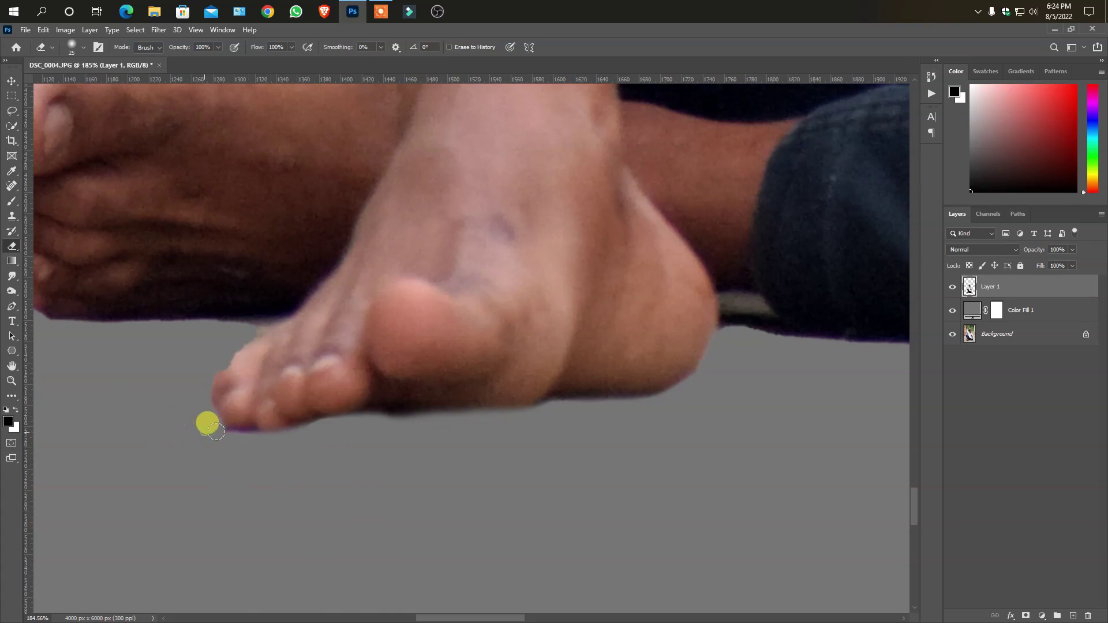
{"action": "mouse_move", "coordinate": [352, 424]}
{"action": "left_mouse_down"}
{"action": "mouse_move", "coordinate": [408, 411]}
{"action": "mouse_move", "coordinate": [609, 427]}
{"action": "left_mouse_up"}
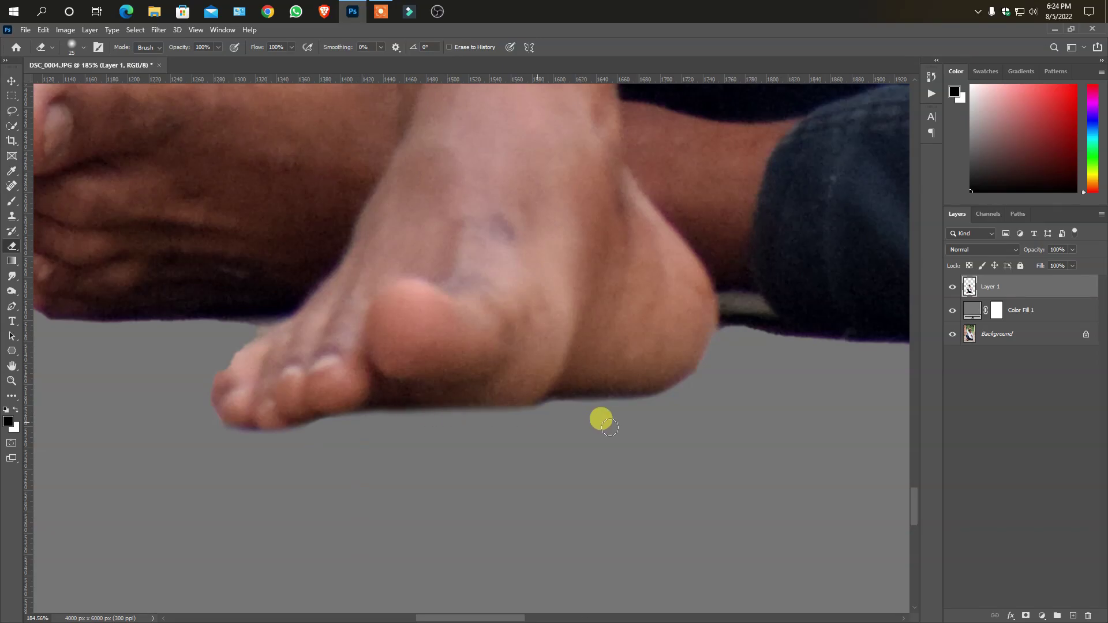
{"action": "scroll", "coordinate": [494, 443], "scroll_direction": "down", "scroll_amount": 2}
{"action": "scroll", "coordinate": [292, 413], "scroll_direction": "down", "scroll_amount": 2}
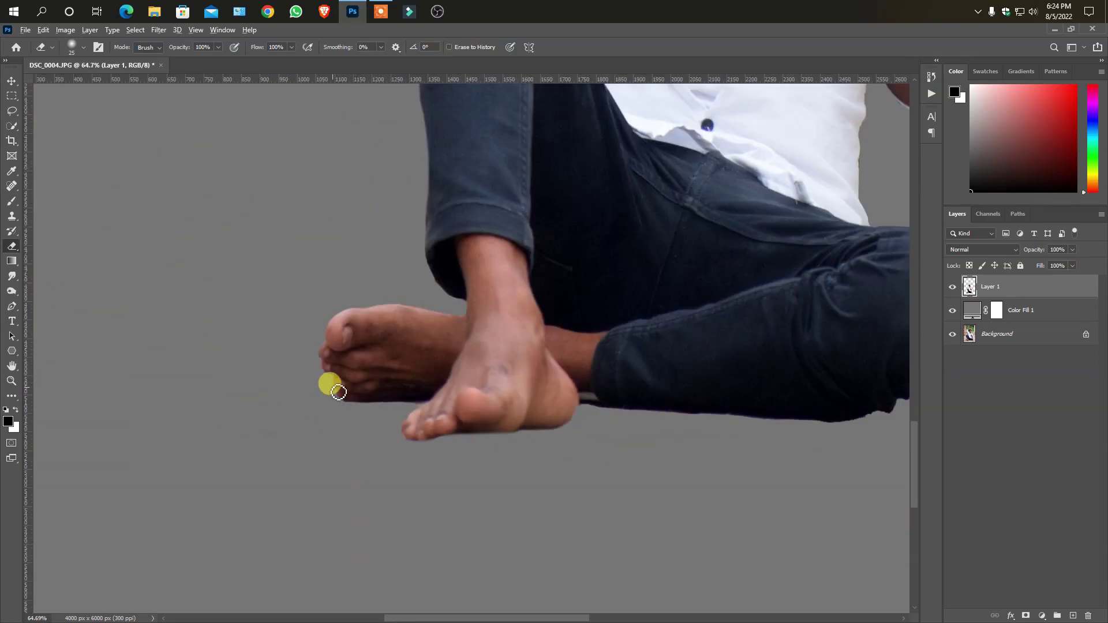
{"action": "scroll", "coordinate": [404, 404], "scroll_direction": "up", "scroll_amount": 2}
{"action": "scroll", "coordinate": [438, 416], "scroll_direction": "up", "scroll_amount": 3}
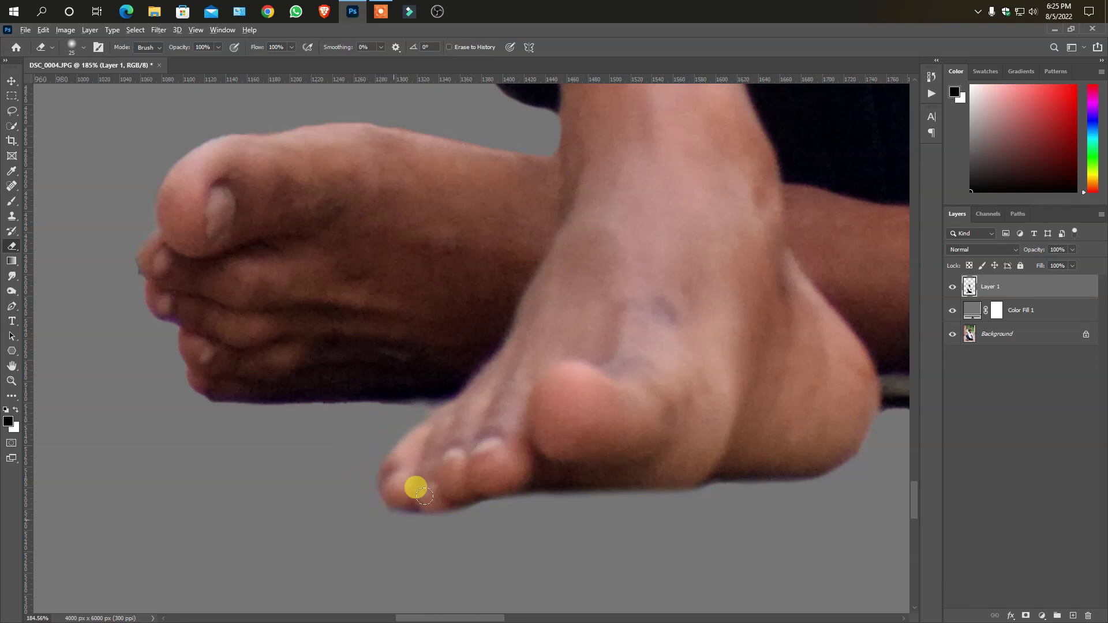
{"action": "scroll", "coordinate": [423, 495], "scroll_direction": "down", "scroll_amount": 3}
{"action": "scroll", "coordinate": [444, 424], "scroll_direction": "down", "scroll_amount": 3}
{"action": "scroll", "coordinate": [519, 375], "scroll_direction": "down", "scroll_amount": 1}
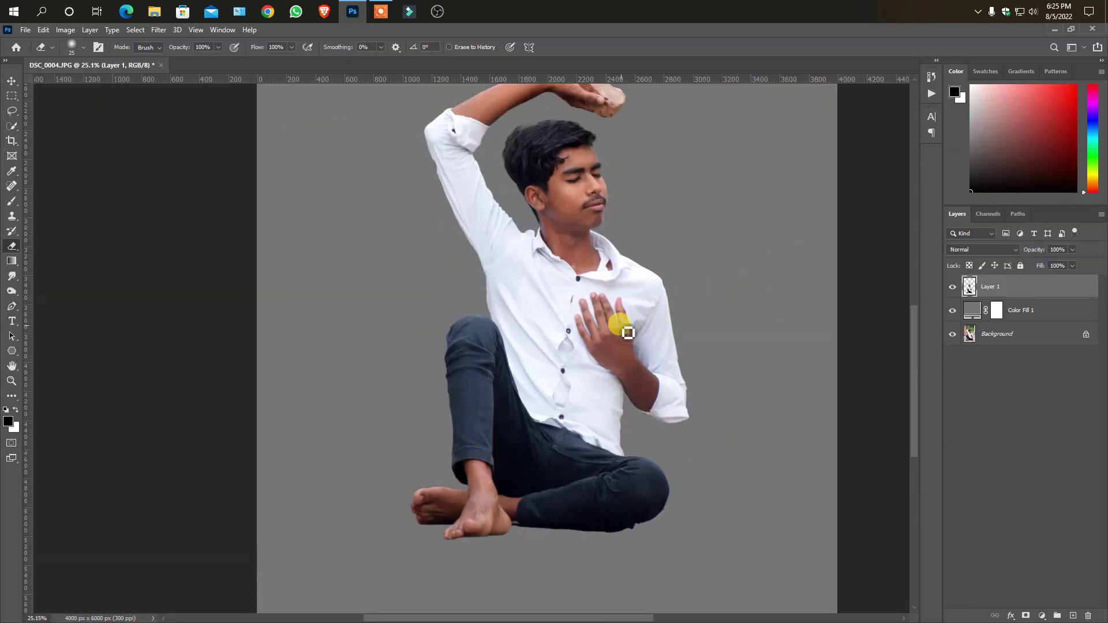
{"action": "scroll", "coordinate": [620, 326], "scroll_direction": "up", "scroll_amount": 1}
{"action": "scroll", "coordinate": [612, 329], "scroll_direction": "up", "scroll_amount": 1}
{"action": "scroll", "coordinate": [594, 346], "scroll_direction": "up", "scroll_amount": 3}
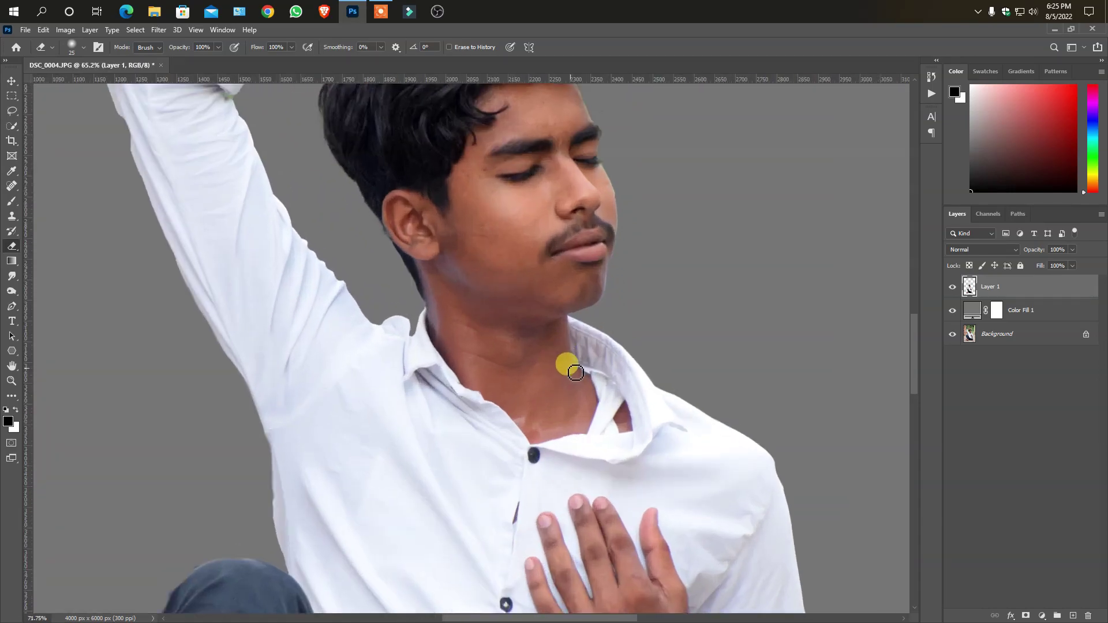
{"action": "scroll", "coordinate": [571, 369], "scroll_direction": "down", "scroll_amount": 1}
{"action": "scroll", "coordinate": [537, 369], "scroll_direction": "down", "scroll_amount": 2}
{"action": "scroll", "coordinate": [520, 357], "scroll_direction": "down", "scroll_amount": 1}
{"action": "scroll", "coordinate": [536, 288], "scroll_direction": "down", "scroll_amount": 1}
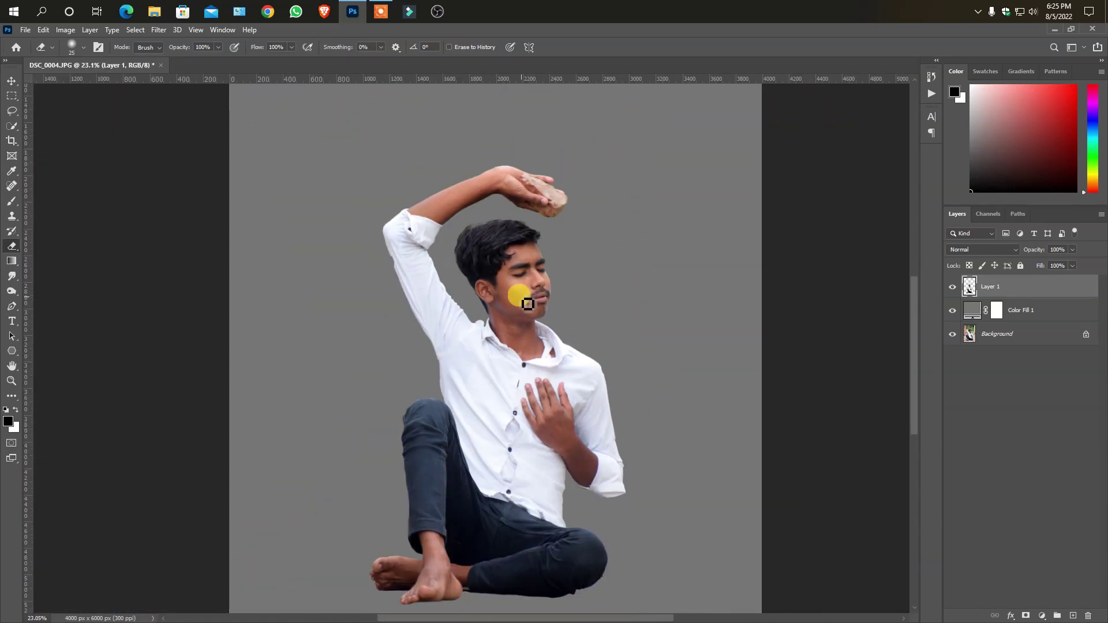
{"action": "scroll", "coordinate": [531, 260], "scroll_direction": "down", "scroll_amount": 1}
{"action": "scroll", "coordinate": [543, 208], "scroll_direction": "down", "scroll_amount": 1}
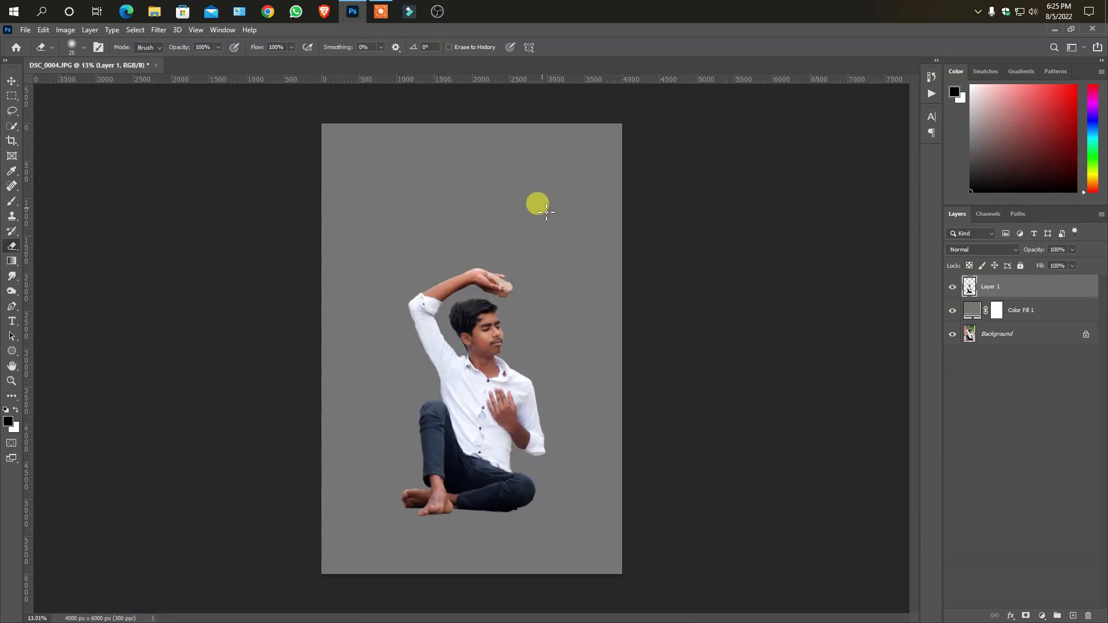
{"action": "scroll", "coordinate": [543, 214], "scroll_direction": "up", "scroll_amount": 1}
- Place the gettyimages concrete-wall picture from the hart folder as a linked layer
{"action": "left_click", "coordinate": [19, 32]}
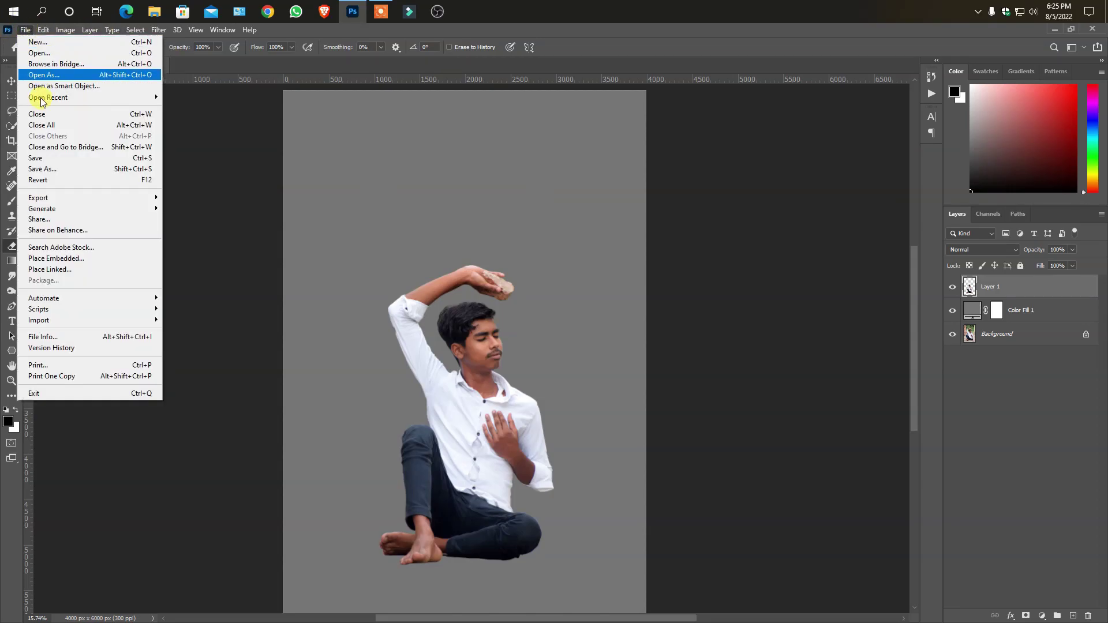
{"action": "left_click", "coordinate": [77, 270]}
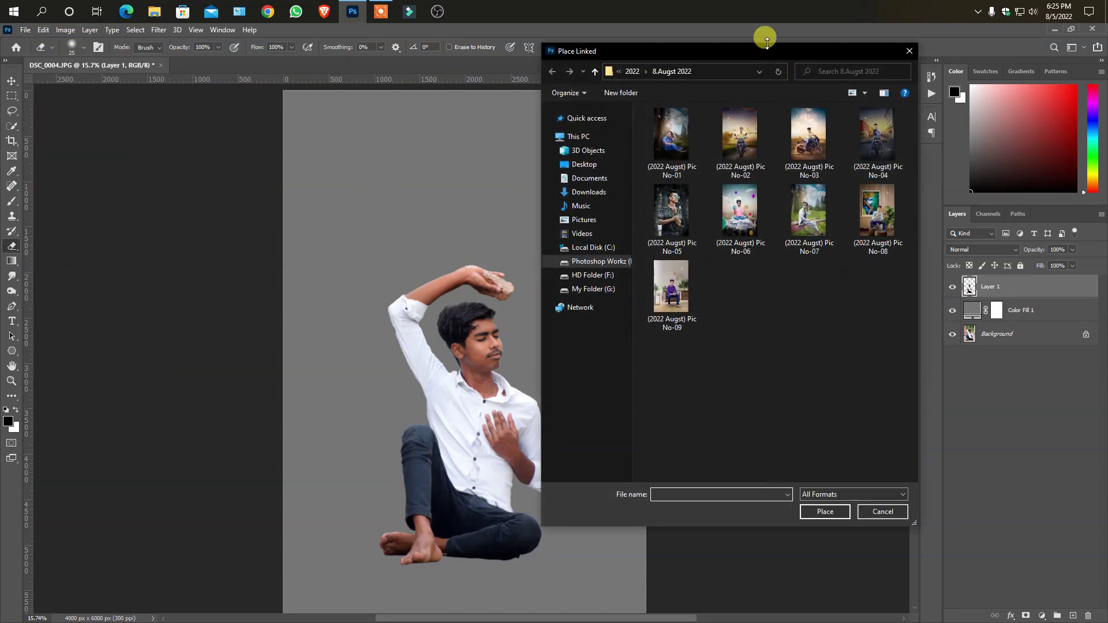
{"action": "left_click_drag", "start_coordinate": [734, 51], "coordinate": [692, 56]}
{"action": "left_click", "coordinate": [557, 267]}
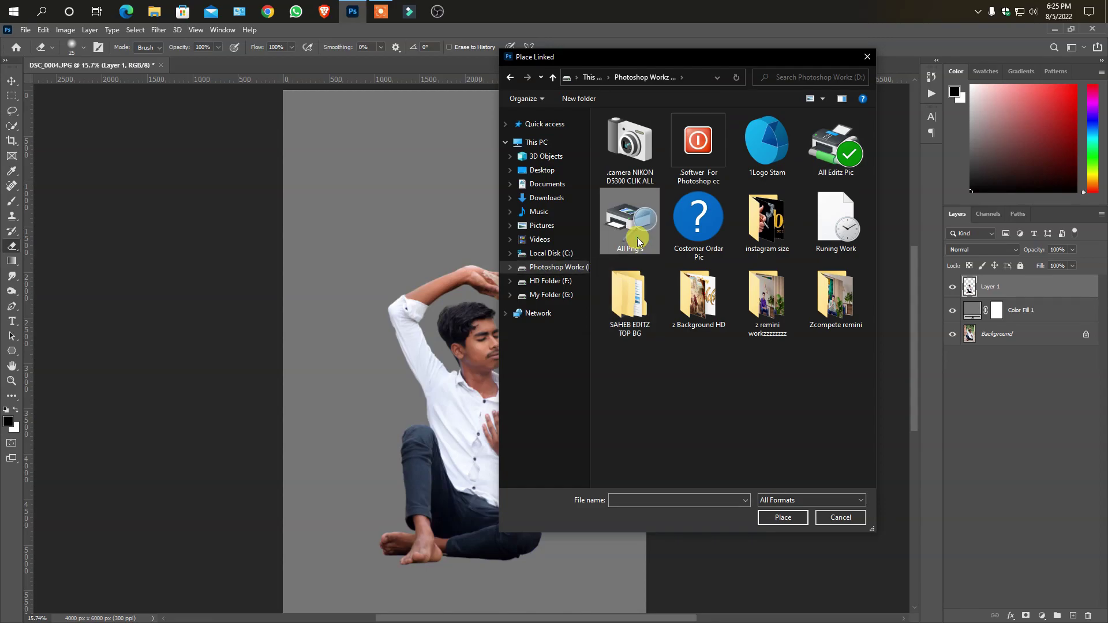
{"action": "double_click", "coordinate": [620, 328]}
{"action": "scroll", "coordinate": [652, 311], "scroll_direction": "down", "scroll_amount": 1}
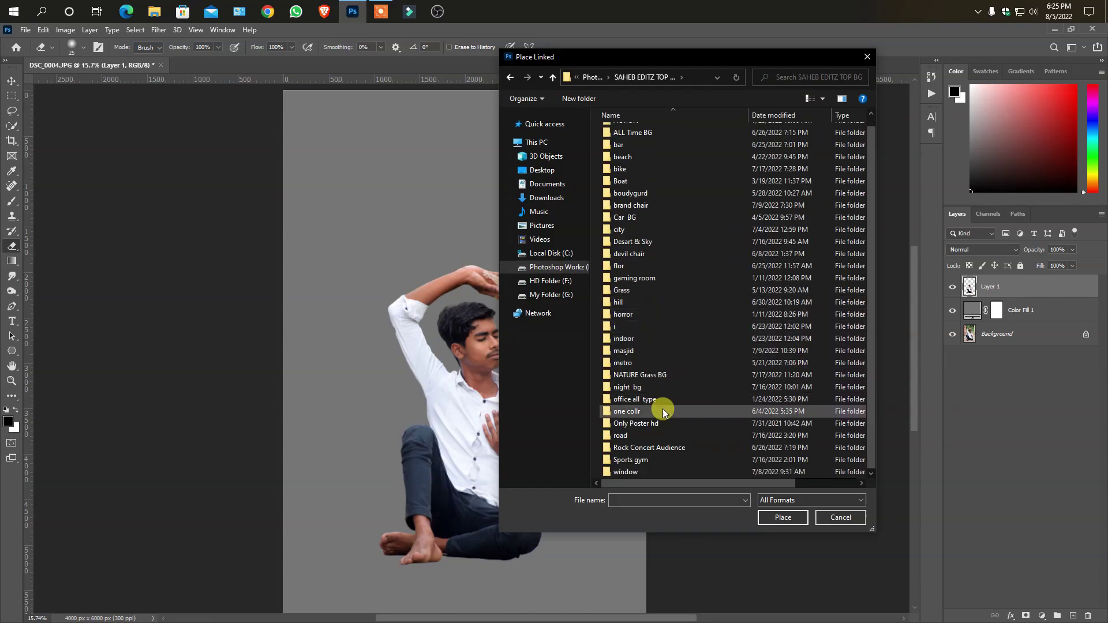
{"action": "left_click", "coordinate": [657, 467]}
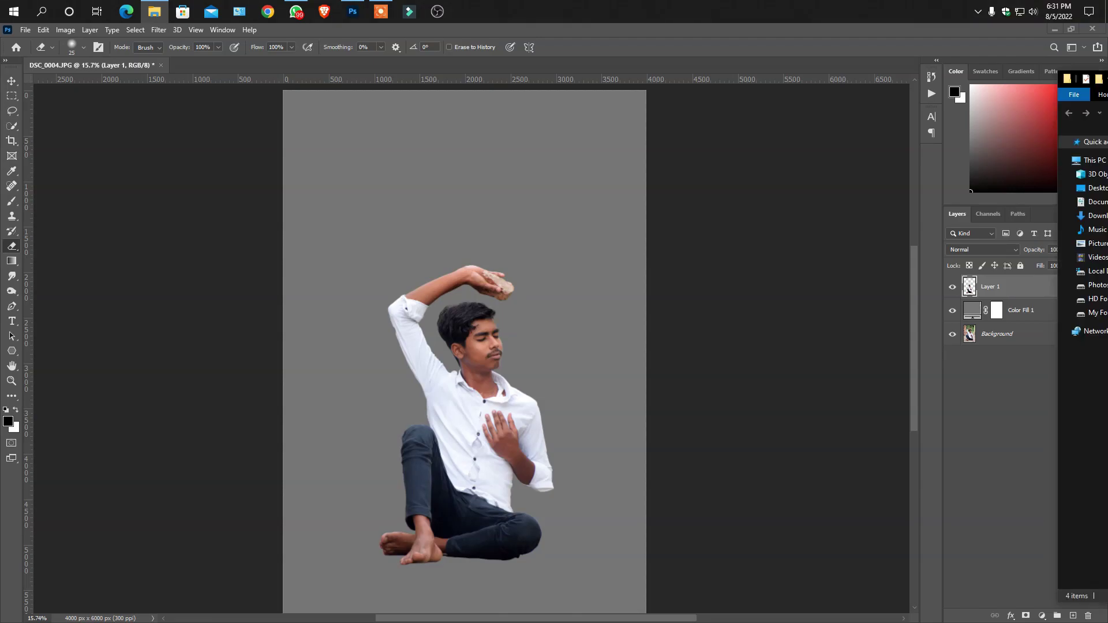
{"action": "left_click", "coordinate": [891, 217]}
{"action": "left_click_drag", "start_coordinate": [891, 217], "coordinate": [492, 276]}
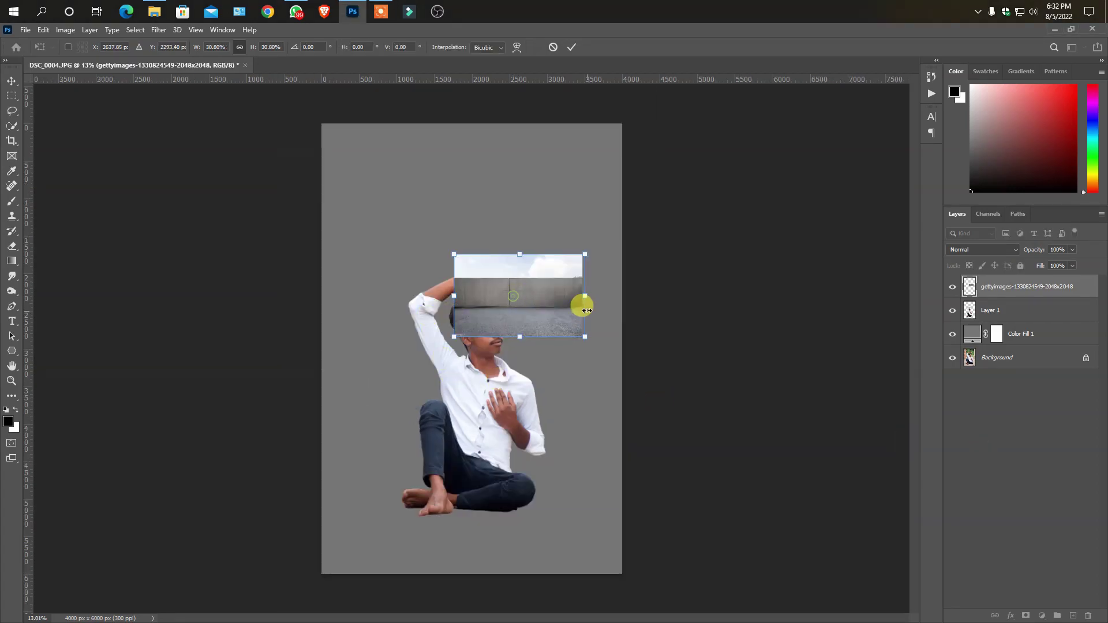
- Enlarge the placed wall picture until it covers the whole canvas and apply it
{"action": "left_click_drag", "start_coordinate": [584, 295], "coordinate": [815, 296]}
{"action": "mouse_move", "coordinate": [626, 331]}
{"action": "left_mouse_down"}
{"action": "mouse_move", "coordinate": [498, 456]}
{"action": "mouse_move", "coordinate": [494, 494]}
{"action": "left_mouse_up"}
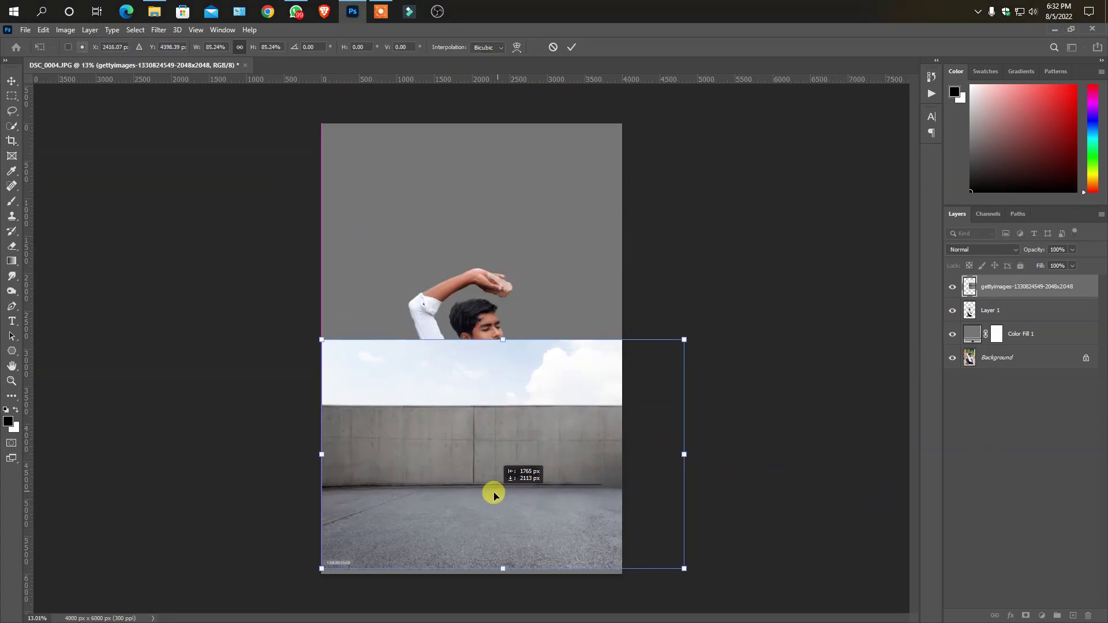
{"action": "mouse_move", "coordinate": [683, 345]}
{"action": "left_mouse_down"}
{"action": "mouse_move", "coordinate": [759, 313]}
{"action": "mouse_move", "coordinate": [1104, 230]}
{"action": "mouse_move", "coordinate": [1063, 354]}
{"action": "left_mouse_up"}
{"action": "mouse_move", "coordinate": [514, 415]}
{"action": "left_mouse_down"}
{"action": "mouse_move", "coordinate": [490, 503]}
{"action": "mouse_move", "coordinate": [505, 494]}
{"action": "left_mouse_up"}
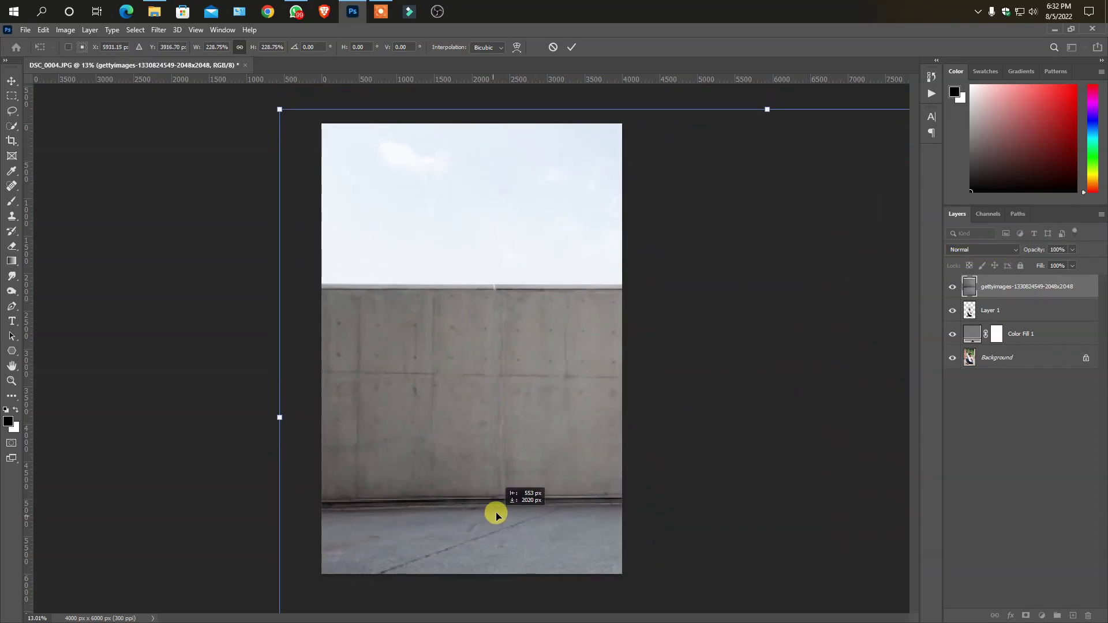
{"action": "left_click", "coordinate": [574, 48]}
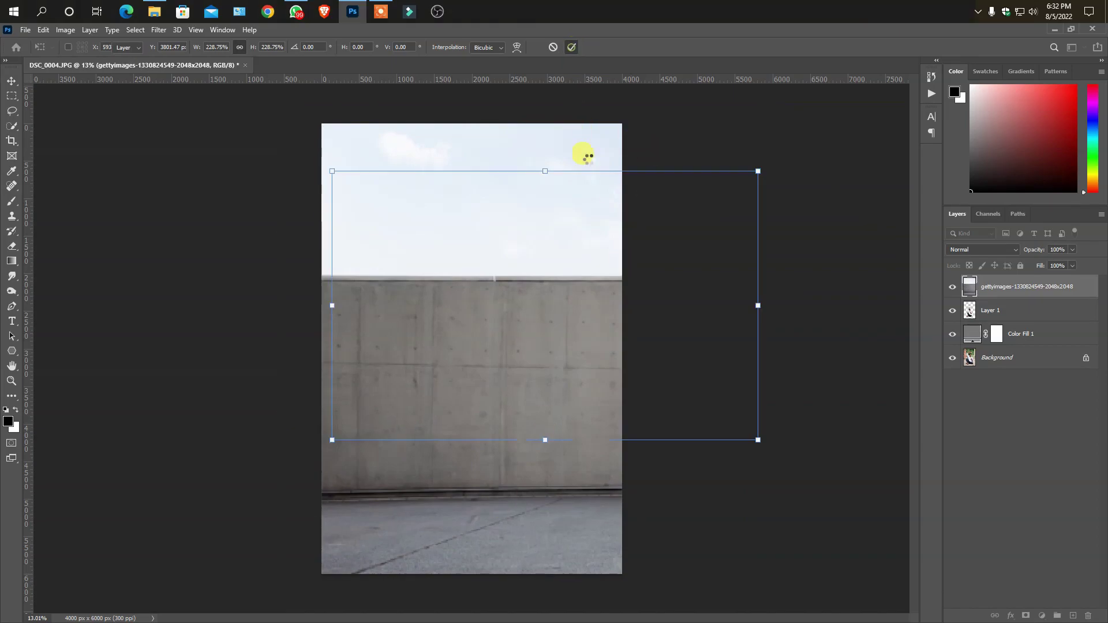
- Move the wall photo layer beneath the man and shift it upward on the canvas
{"action": "left_click_drag", "start_coordinate": [1048, 296], "coordinate": [1033, 320]}
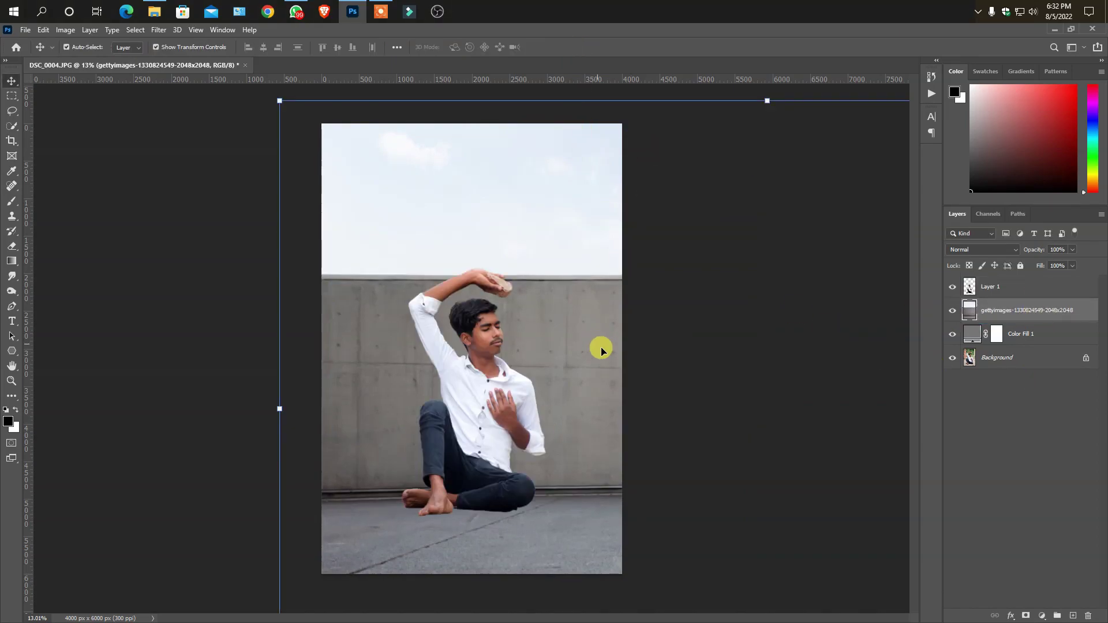
{"action": "left_click", "coordinate": [702, 334]}
{"action": "left_click_drag", "start_coordinate": [573, 417], "coordinate": [579, 399]}
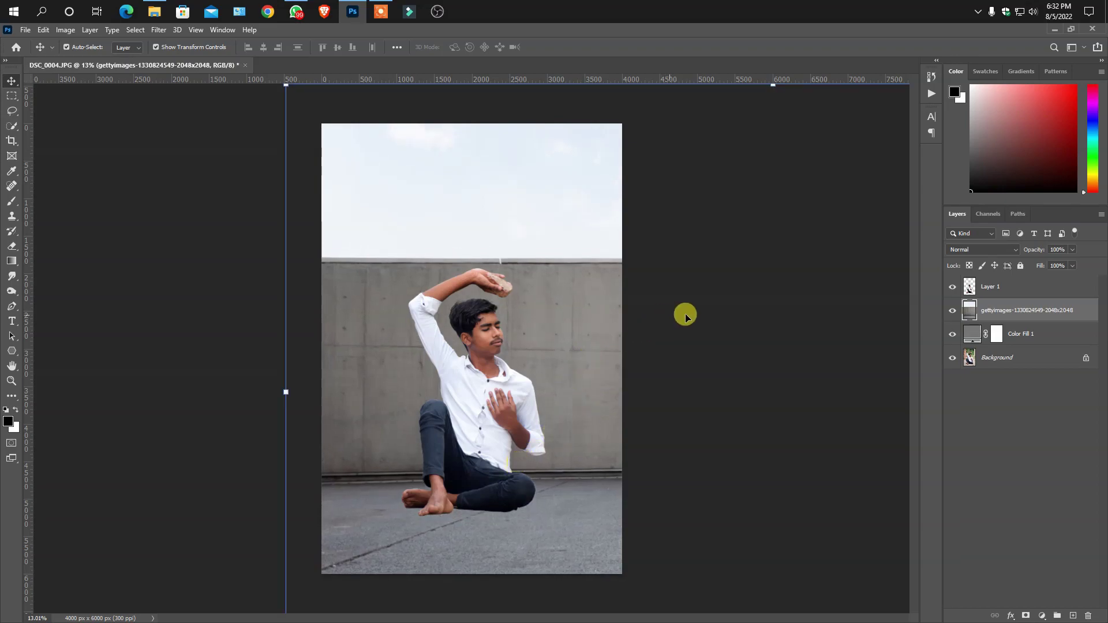
{"action": "left_click", "coordinate": [741, 312]}
{"action": "left_click", "coordinate": [10, 97]}
- Select a full-width band of the wall and copy it to Layer 2
{"action": "mouse_move", "coordinate": [289, 237]}
{"action": "left_mouse_down"}
{"action": "mouse_move", "coordinate": [772, 361]}
{"action": "mouse_move", "coordinate": [824, 388]}
{"action": "left_mouse_up"}
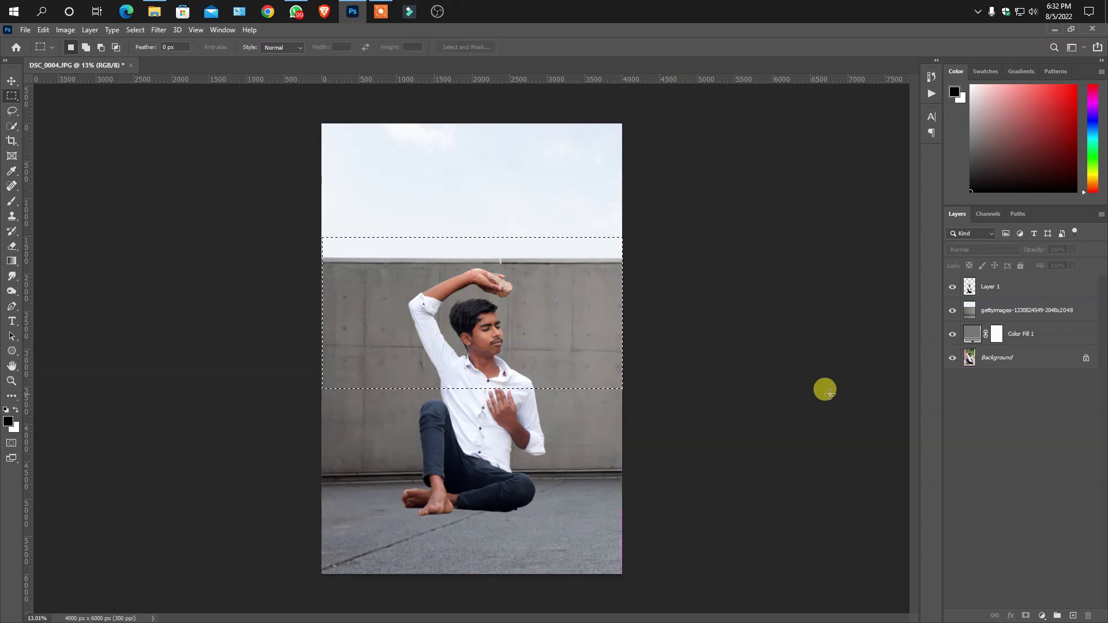
{"action": "right_click", "coordinate": [1005, 310]}
{"action": "left_click", "coordinate": [766, 334]}
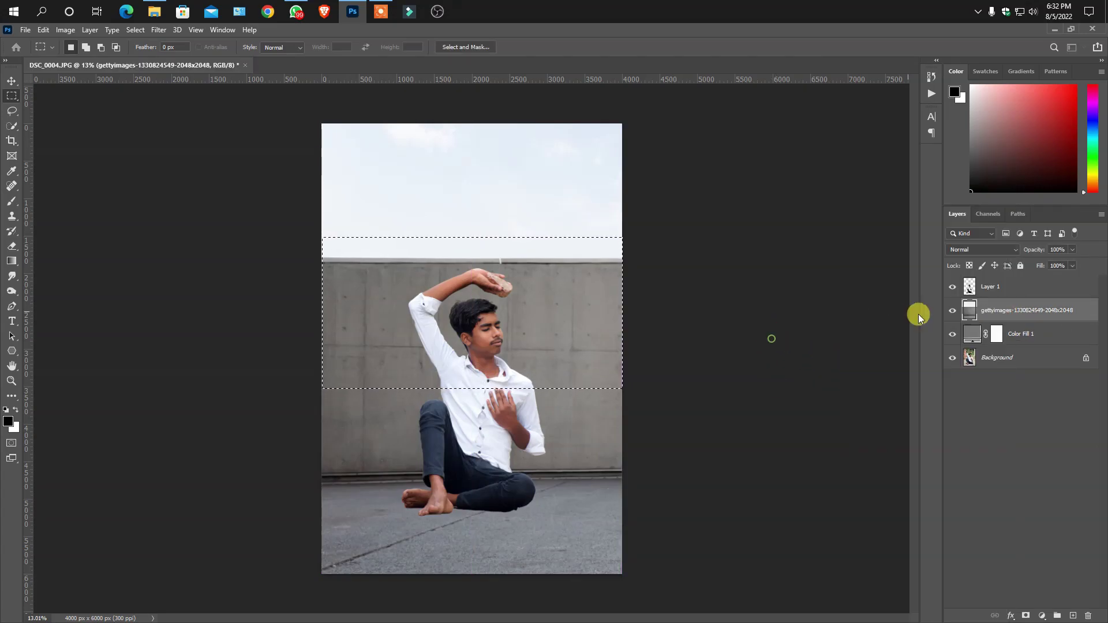
{"action": "key", "text": "ctrl+j"}
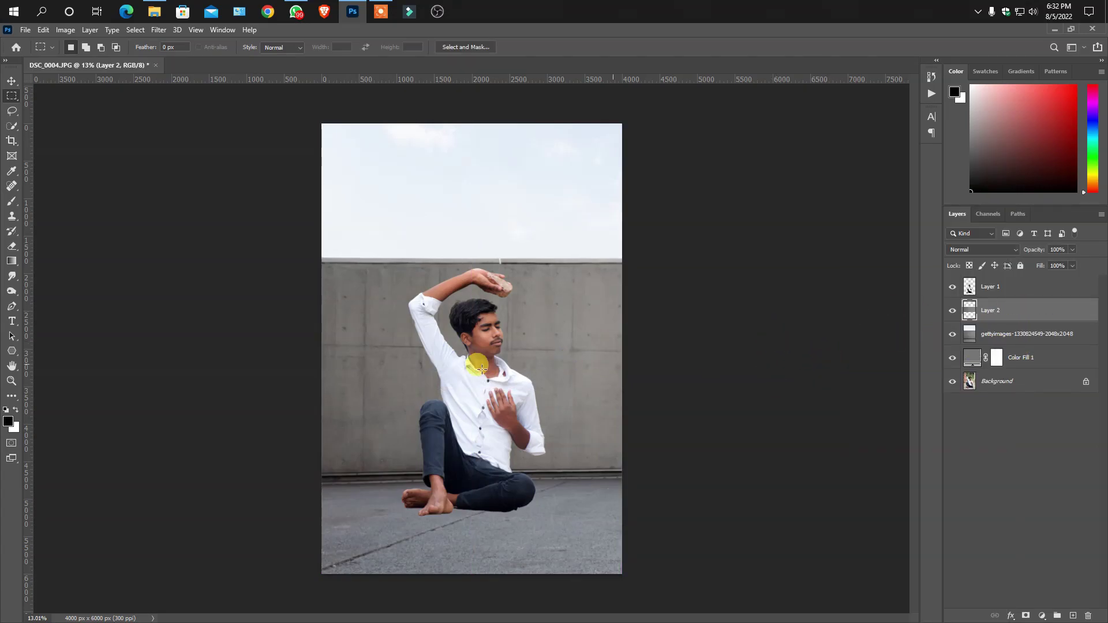
- Move the copied wall strip up and enlarge it to cover the sky
{"action": "left_click", "coordinate": [10, 80]}
{"action": "left_click_drag", "start_coordinate": [564, 345], "coordinate": [569, 235]}
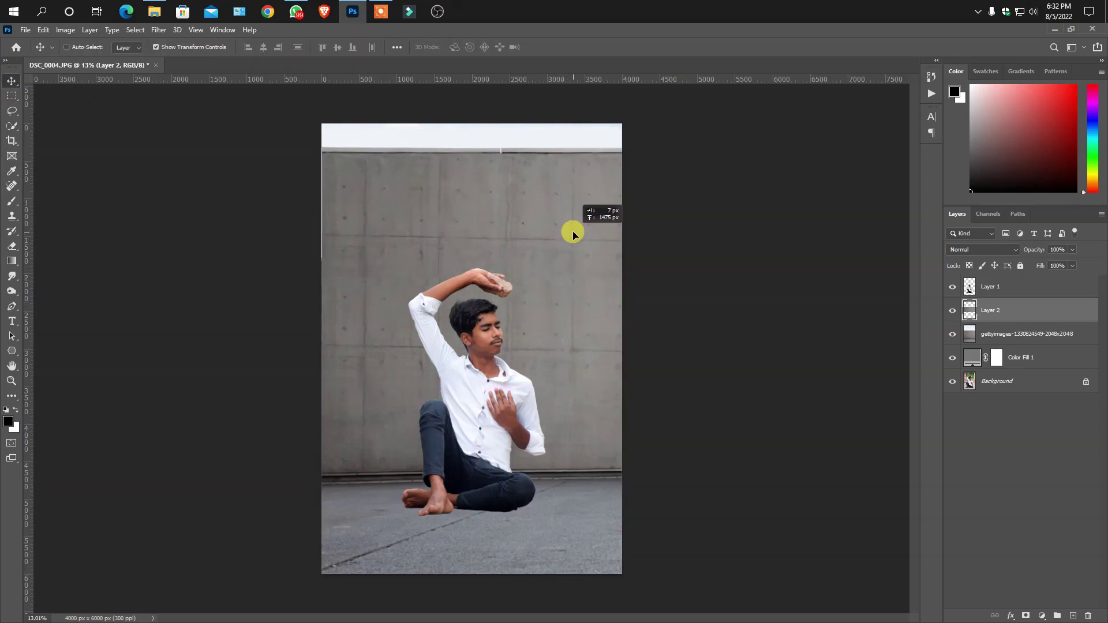
{"action": "left_click_drag", "start_coordinate": [571, 233], "coordinate": [573, 234]}
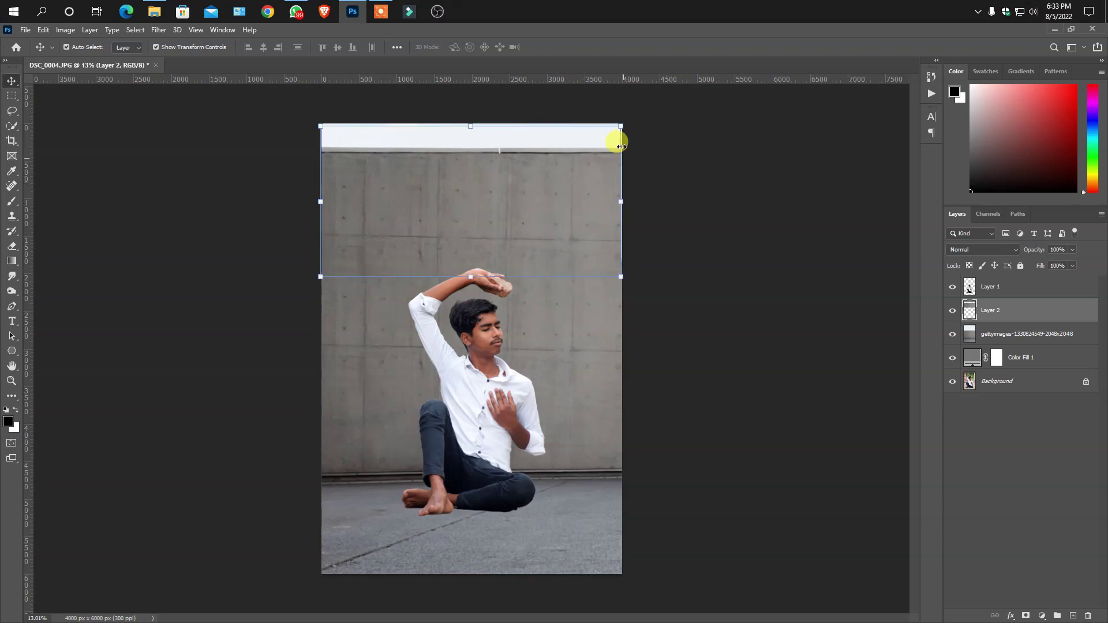
{"action": "left_click_drag", "start_coordinate": [621, 126], "coordinate": [629, 122]}
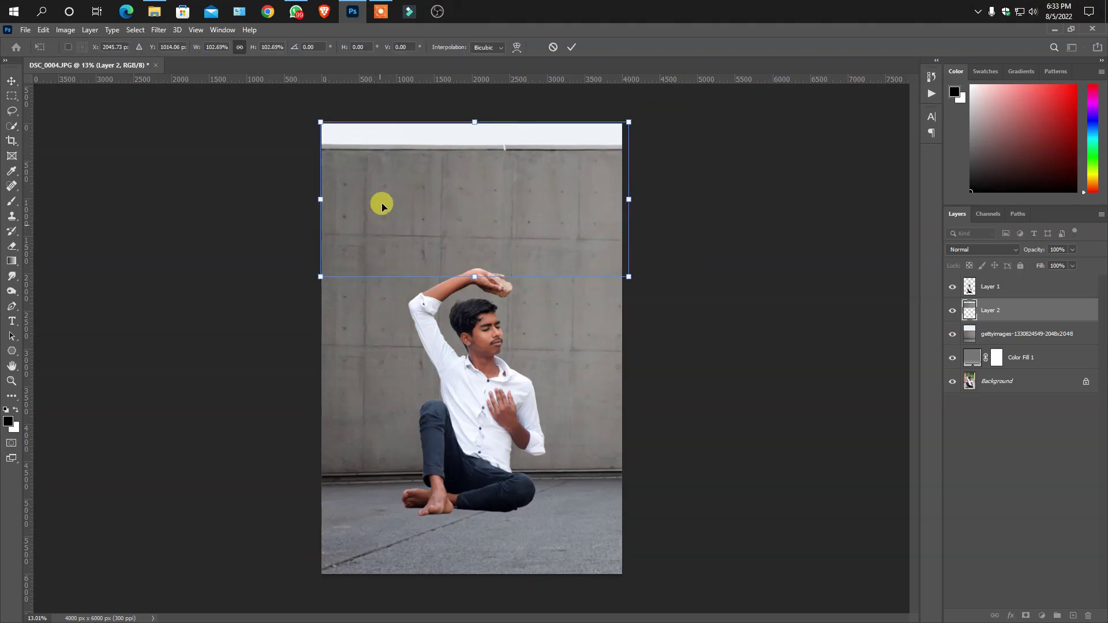
{"action": "left_click_drag", "start_coordinate": [314, 112], "coordinate": [249, 86]}
{"action": "left_click_drag", "start_coordinate": [379, 148], "coordinate": [504, 173]}
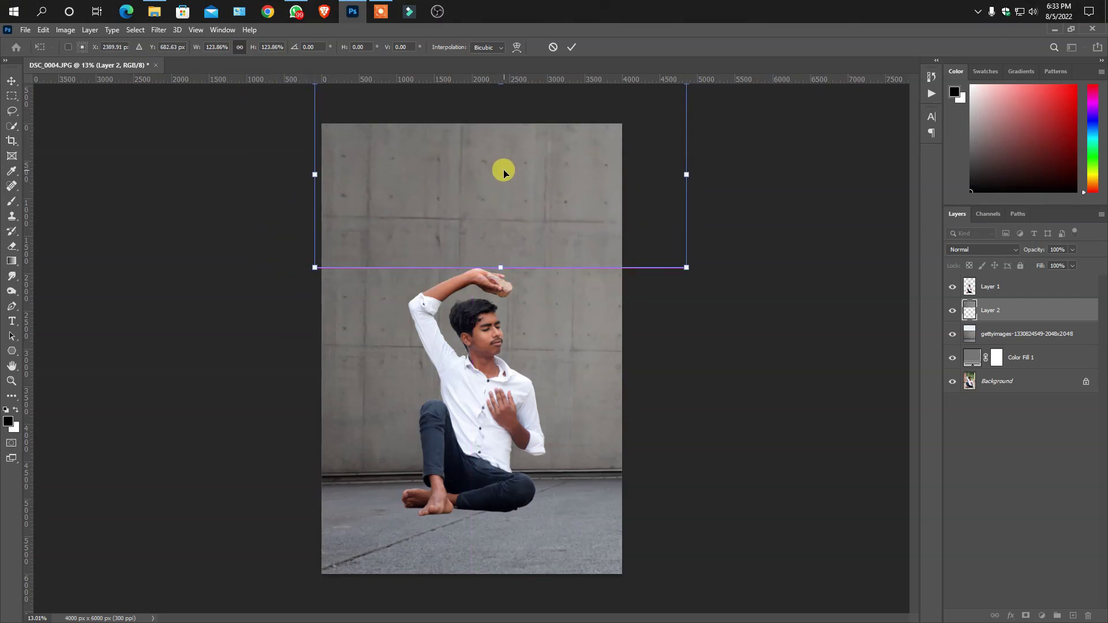
{"action": "left_click", "coordinate": [746, 248]}
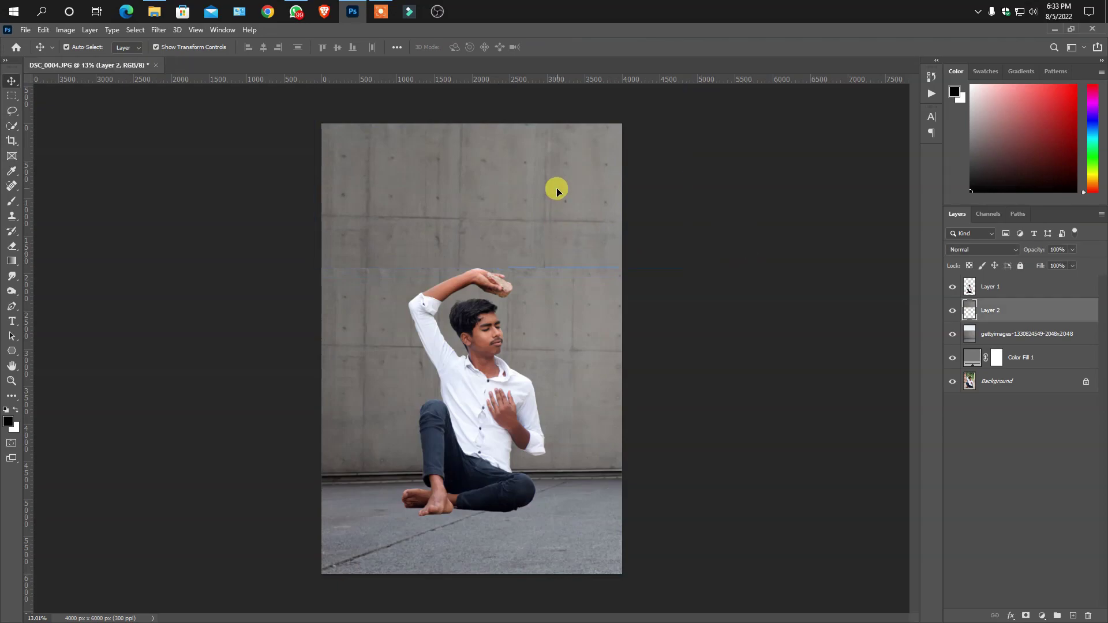
{"action": "left_click_drag", "start_coordinate": [557, 191], "coordinate": [557, 205]}
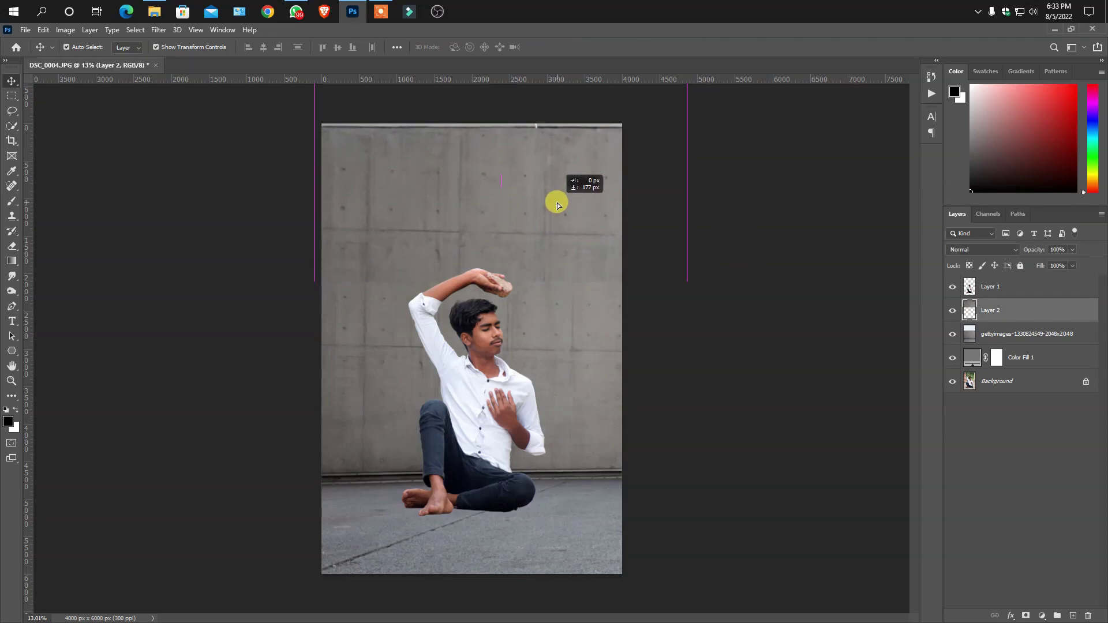
{"action": "left_click", "coordinate": [731, 319]}
- Give the wall strip a hide-all mask and draw a gradient to blend it in
{"action": "left_click", "coordinate": [474, 241]}
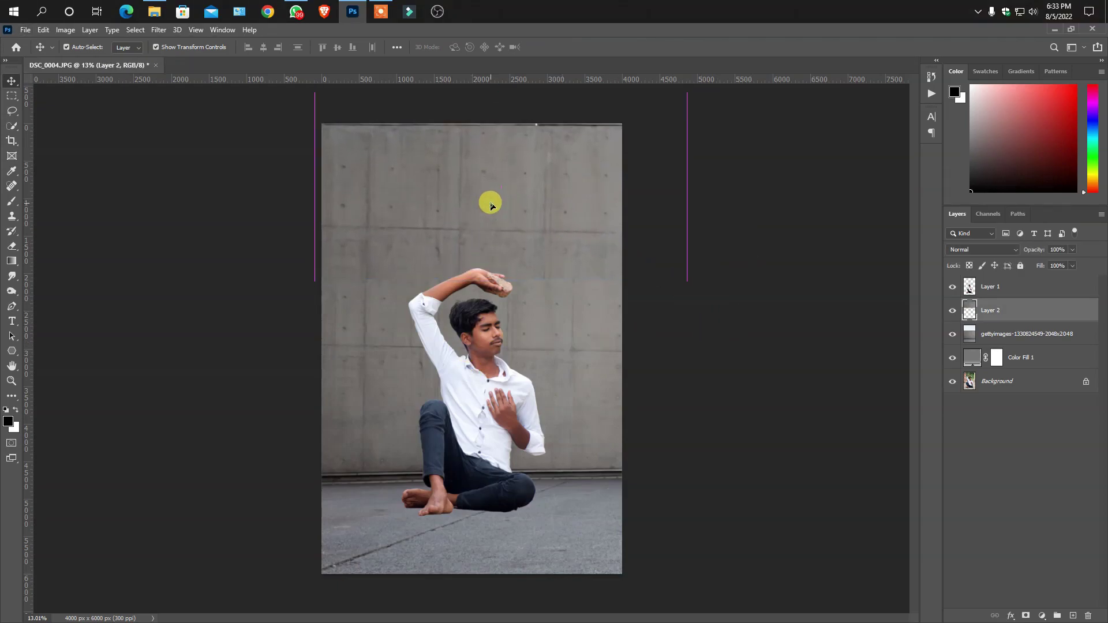
{"action": "left_click", "coordinate": [754, 299]}
{"action": "scroll", "coordinate": [507, 243], "scroll_direction": "up", "scroll_amount": 3}
{"action": "left_click", "coordinate": [506, 243]}
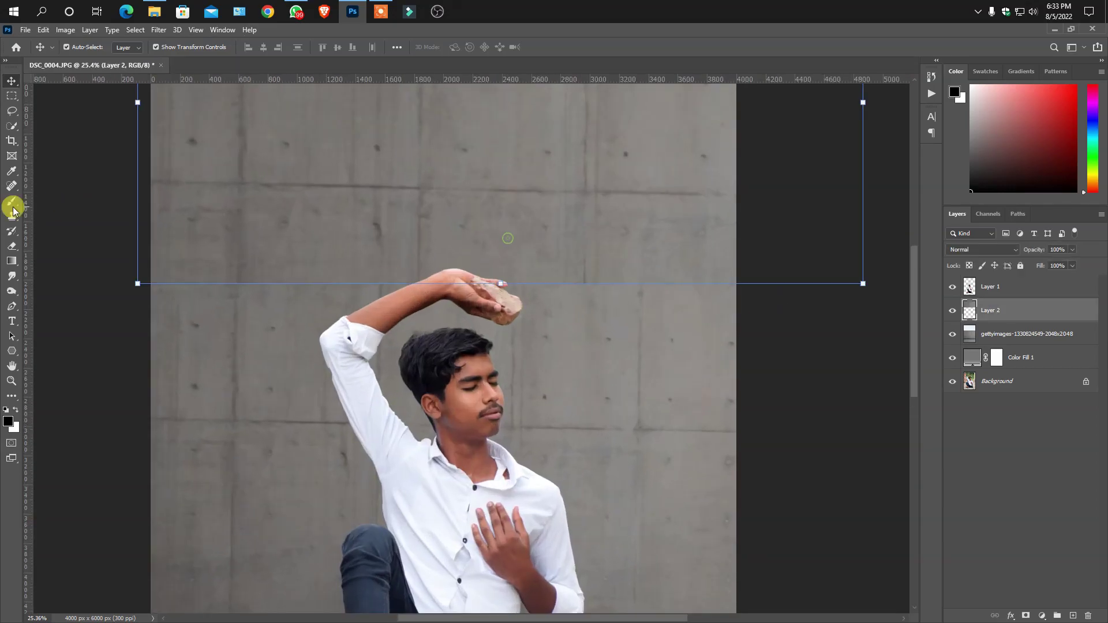
{"action": "left_click", "coordinate": [14, 263]}
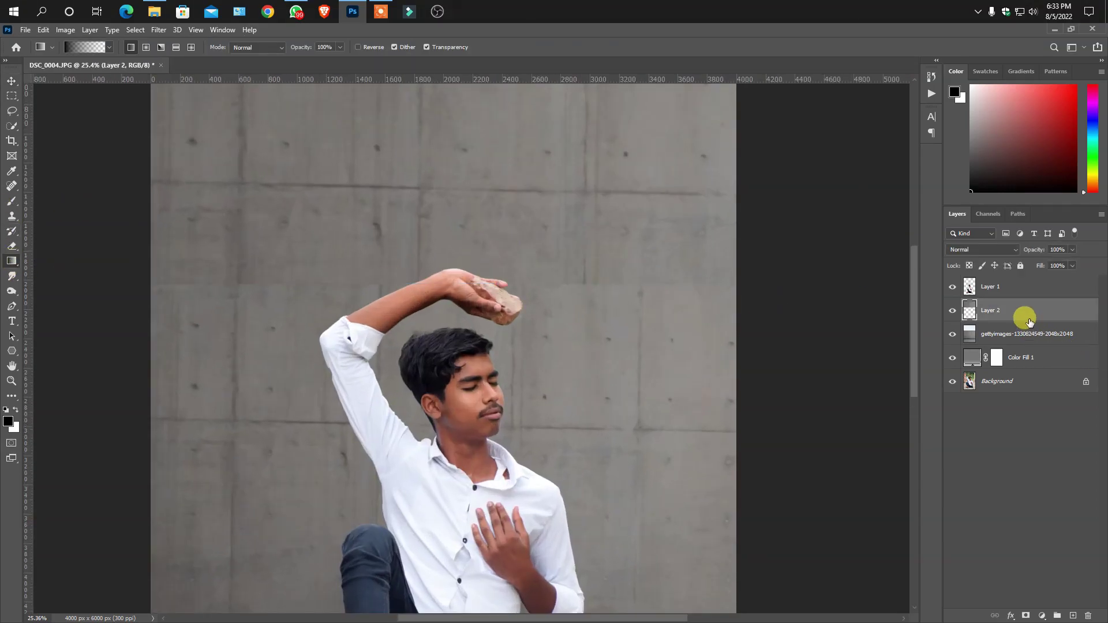
{"action": "left_click", "coordinate": [1025, 616], "text": "alt"}
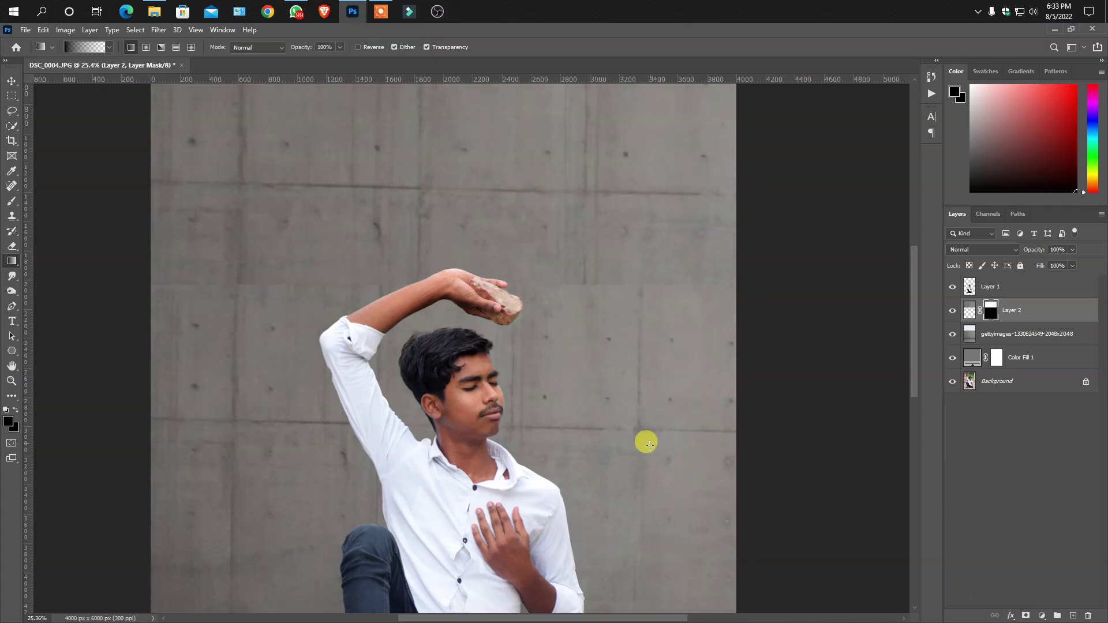
{"action": "left_click_drag", "start_coordinate": [607, 233], "coordinate": [610, 290]}
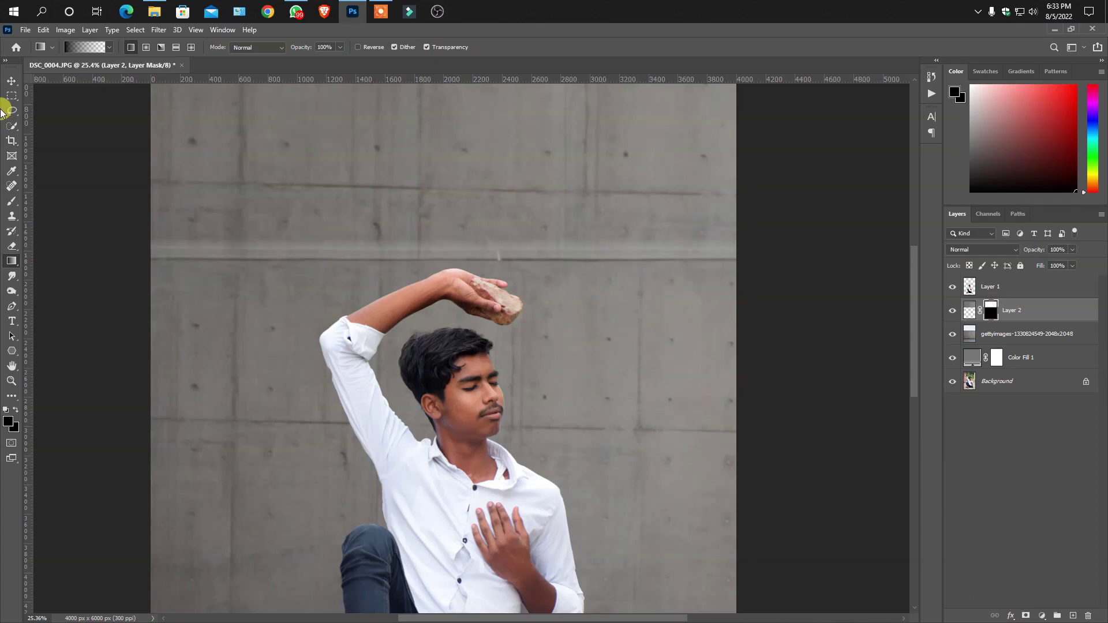
- Widen the wall strip and raise it about 145 px, then commit the transform
{"action": "left_click", "coordinate": [12, 81]}
{"action": "scroll", "coordinate": [502, 285], "scroll_direction": "down", "scroll_amount": 3}
{"action": "scroll", "coordinate": [502, 181], "scroll_direction": "down", "scroll_amount": 2}
{"action": "left_click_drag", "start_coordinate": [503, 180], "coordinate": [504, 199]}
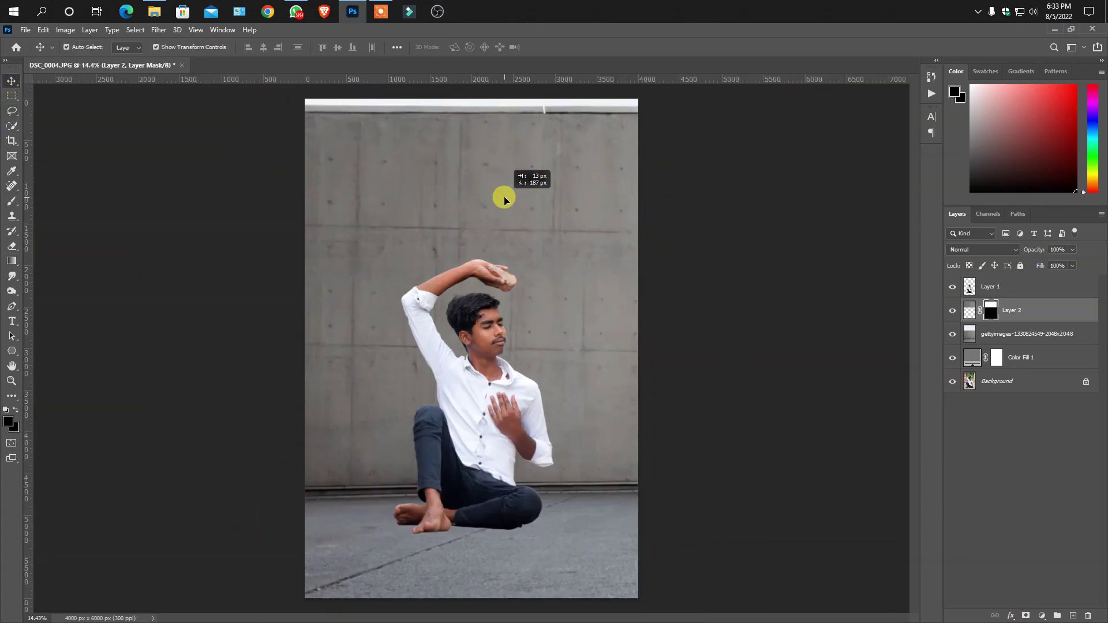
{"action": "left_click_drag", "start_coordinate": [712, 179], "coordinate": [729, 176]}
{"action": "mouse_move", "coordinate": [633, 208]}
{"action": "left_mouse_down"}
{"action": "mouse_move", "coordinate": [633, 196]}
{"action": "mouse_move", "coordinate": [617, 198]}
{"action": "left_mouse_up"}
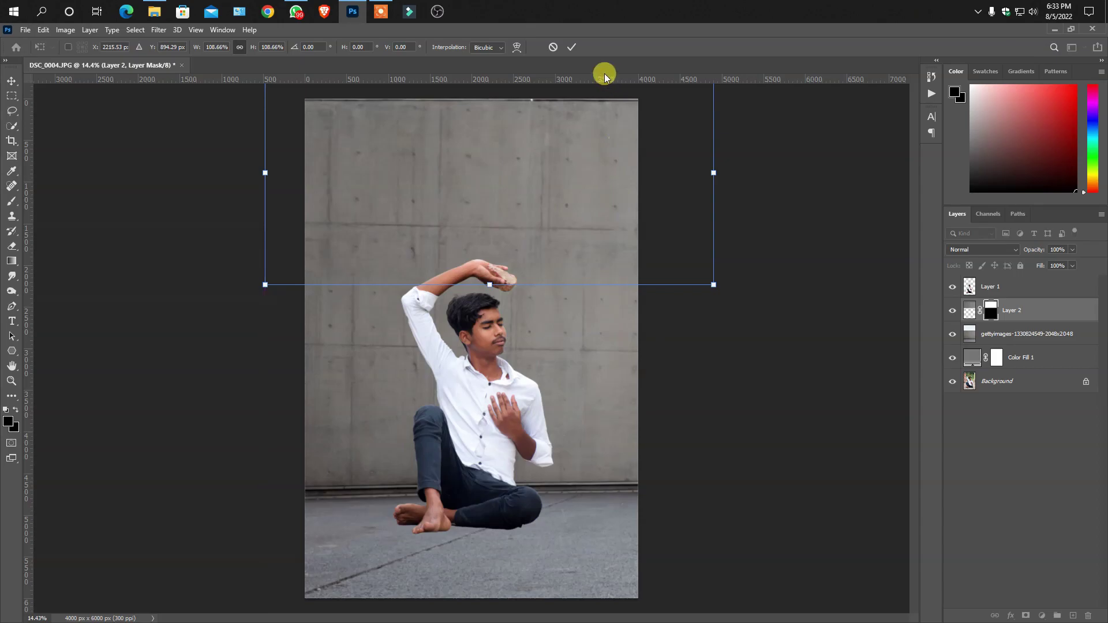
{"action": "left_click", "coordinate": [570, 48]}
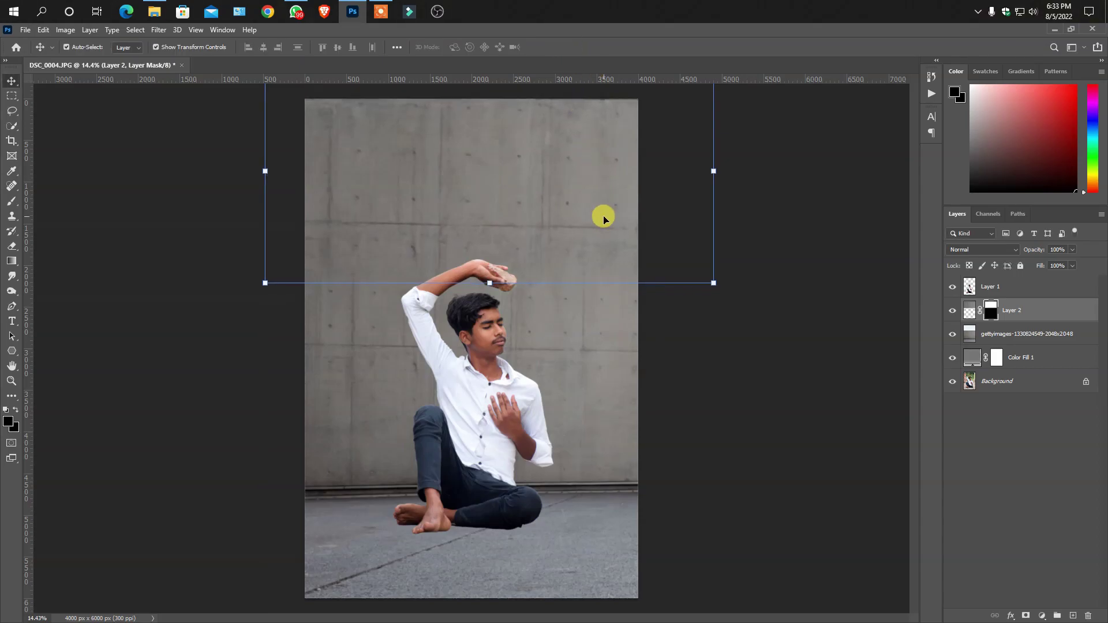
{"action": "left_click", "coordinate": [695, 387]}
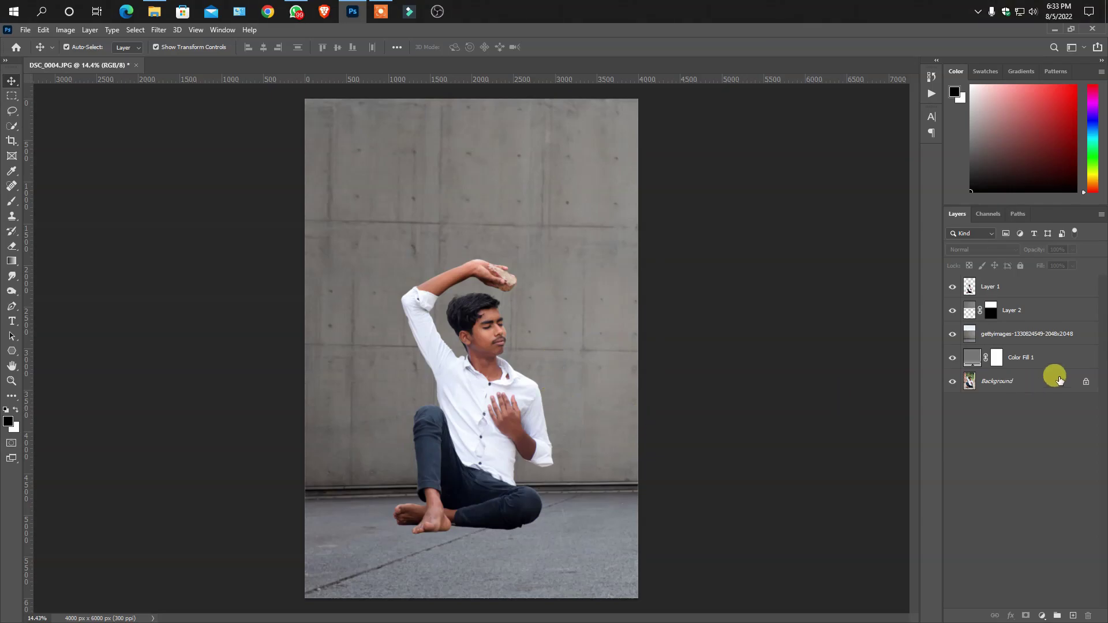
- Delete the wall strip's mask and merge it with the wall photo layer
{"action": "right_click", "coordinate": [1013, 310]}
{"action": "left_click", "coordinate": [779, 328]}
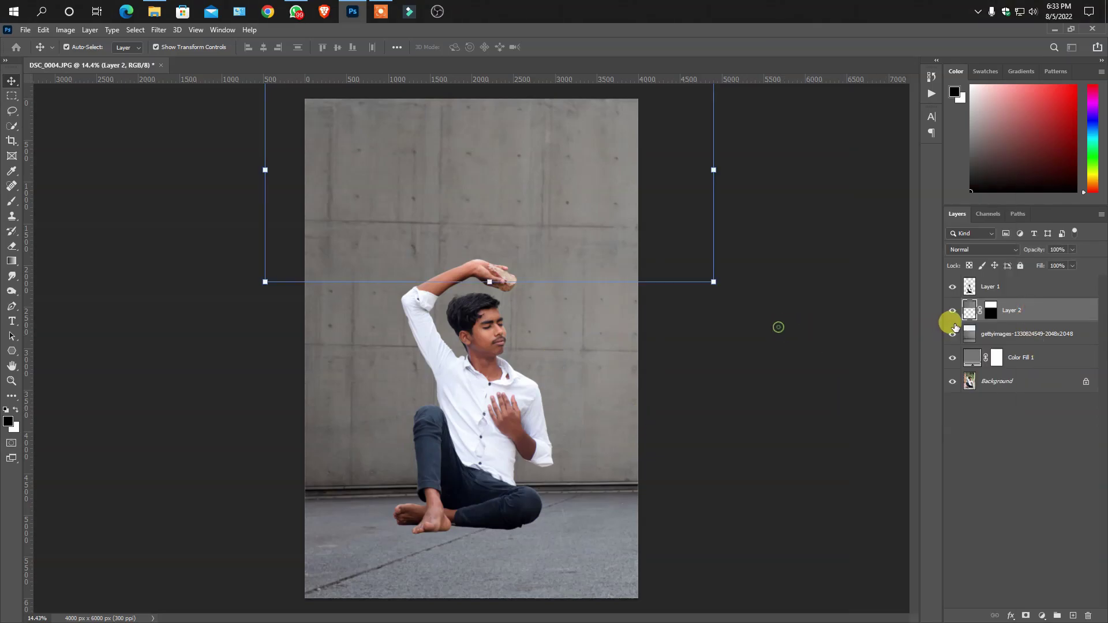
{"action": "right_click", "coordinate": [988, 309]}
{"action": "left_click", "coordinate": [1009, 339]}
{"action": "left_click", "coordinate": [1001, 337], "text": "ctrl"}
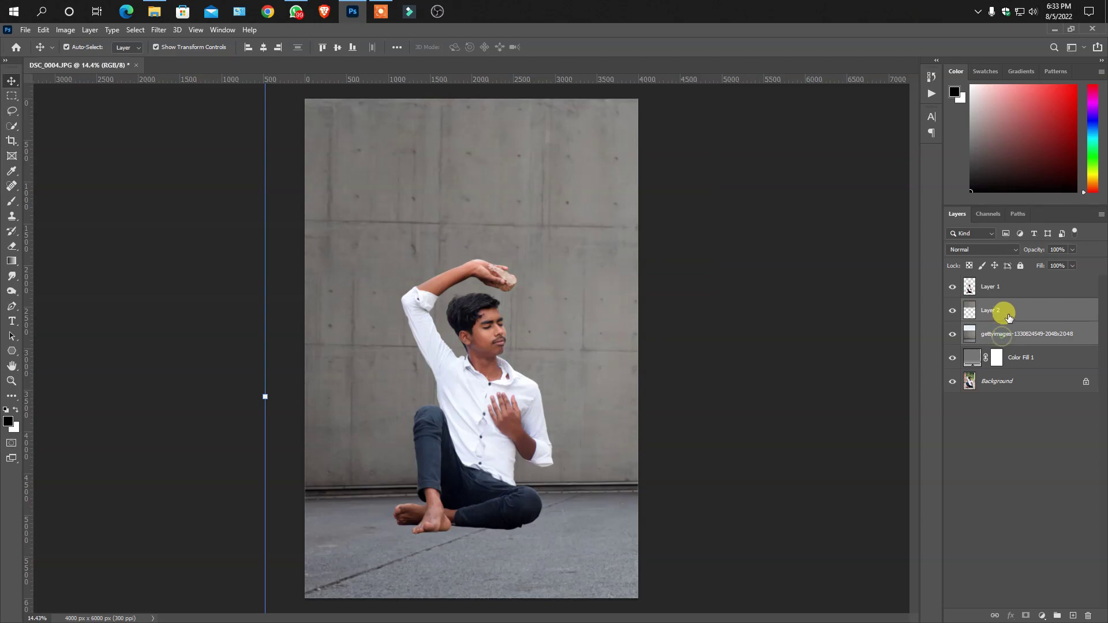
{"action": "right_click", "coordinate": [1008, 316]}
{"action": "left_click", "coordinate": [912, 475]}
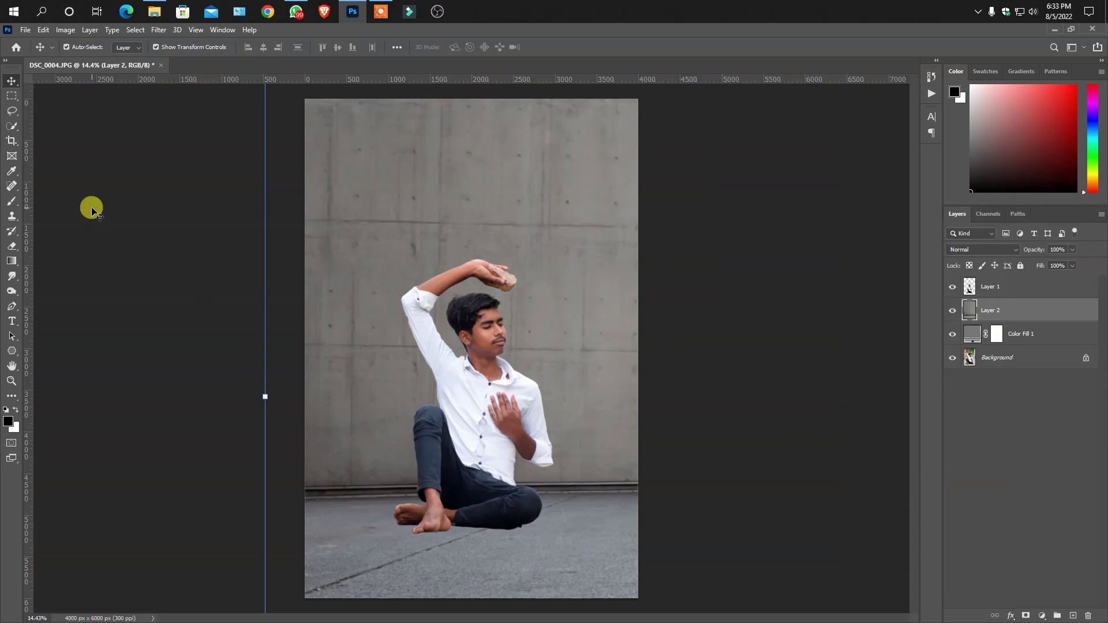
{"action": "left_click", "coordinate": [12, 140]}
{"action": "key", "text": "Return"}
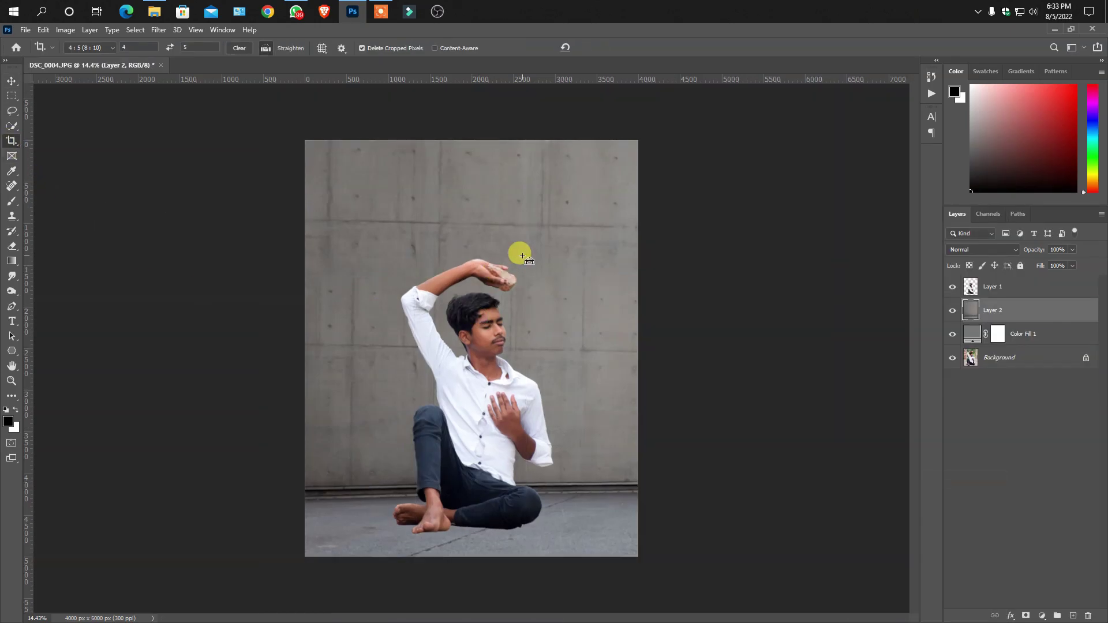
{"action": "key", "text": "ctrl+z"}
{"action": "left_click", "coordinate": [11, 140]}
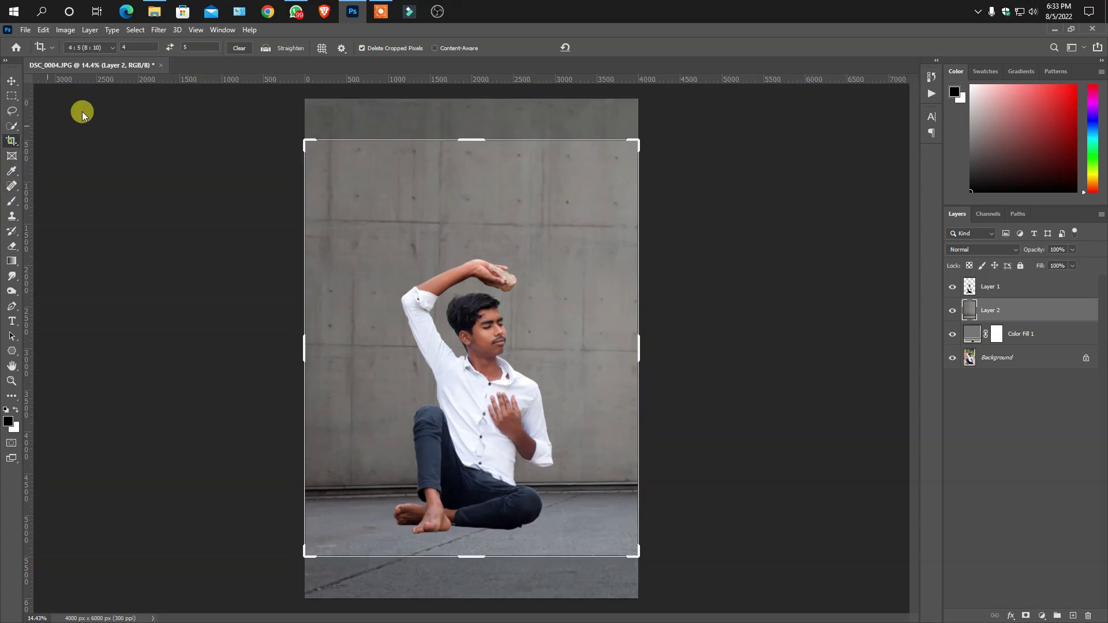
{"action": "left_click", "coordinate": [121, 52]}
{"action": "left_click", "coordinate": [108, 62]}
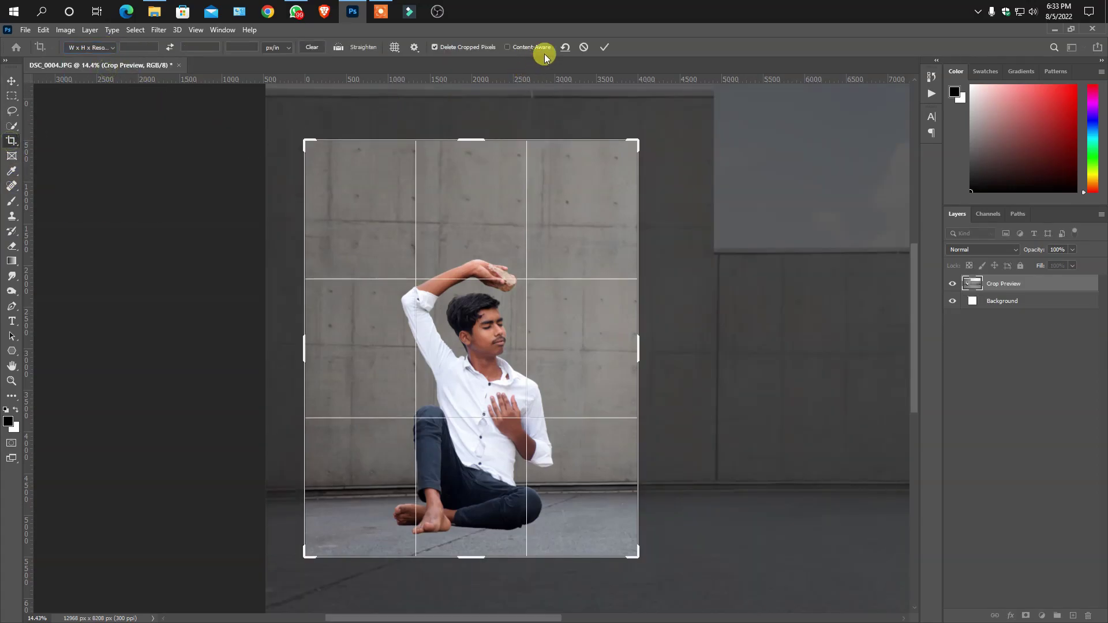
{"action": "left_click", "coordinate": [583, 46]}
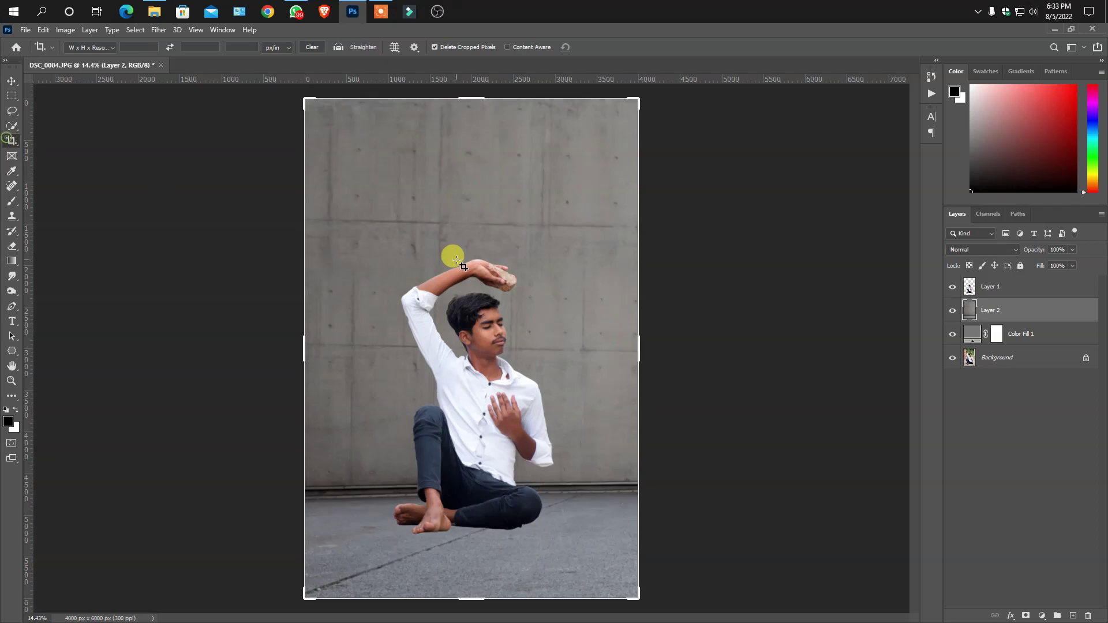
{"action": "left_click_drag", "start_coordinate": [461, 265], "coordinate": [451, 266]}
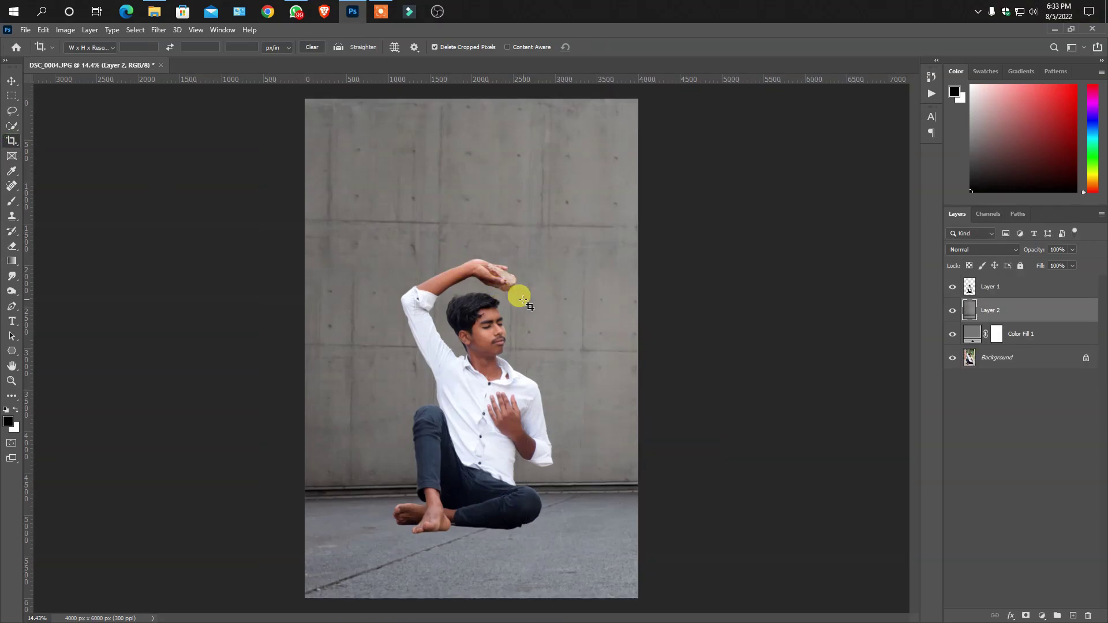
{"action": "scroll", "coordinate": [508, 315], "scroll_direction": "down", "scroll_amount": 3}
{"action": "scroll", "coordinate": [420, 517], "scroll_direction": "up", "scroll_amount": 1}
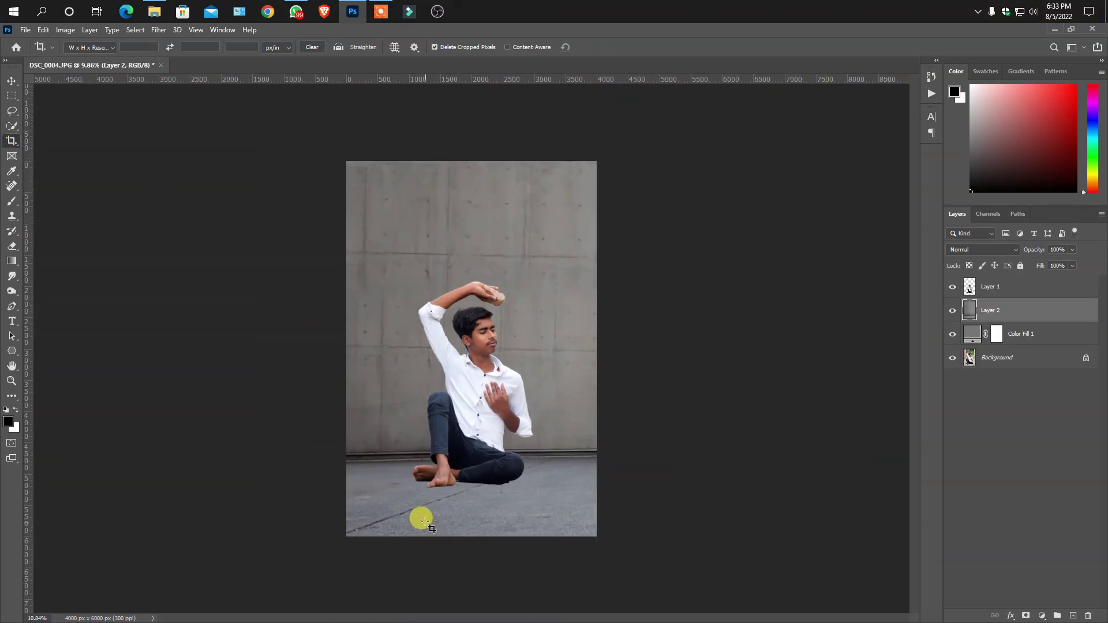
{"action": "scroll", "coordinate": [491, 491], "scroll_direction": "up", "scroll_amount": 4}
{"action": "scroll", "coordinate": [491, 491], "scroll_direction": "down", "scroll_amount": 1}
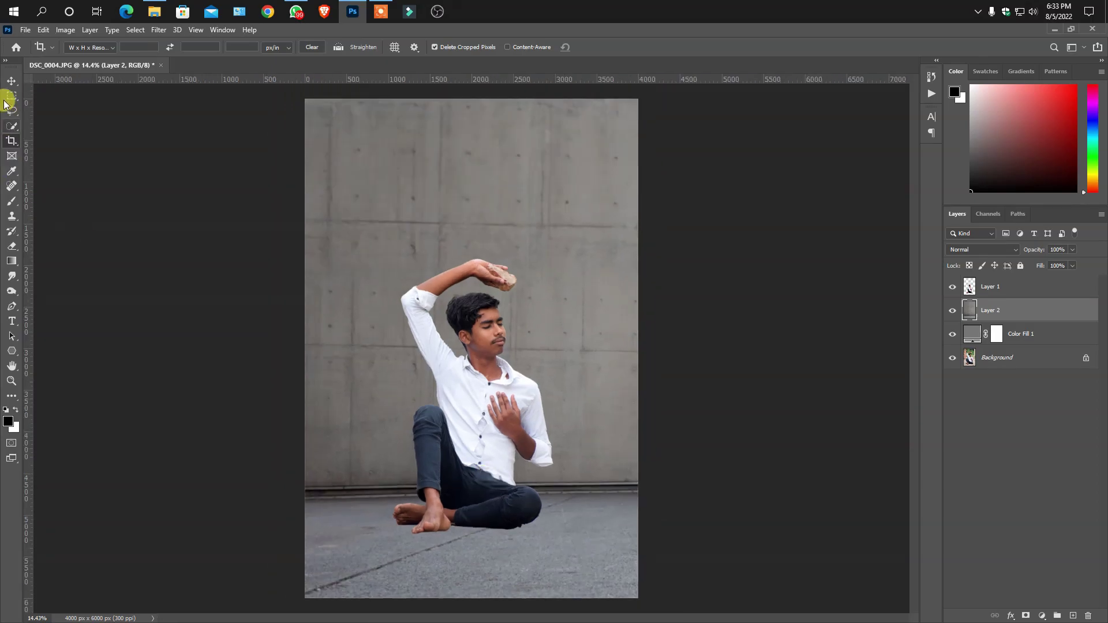
{"action": "left_click", "coordinate": [12, 81]}
- Enlarge the seated man on Layer 1 to about 121% and nudge him slightly left and down
{"action": "left_click", "coordinate": [493, 406]}
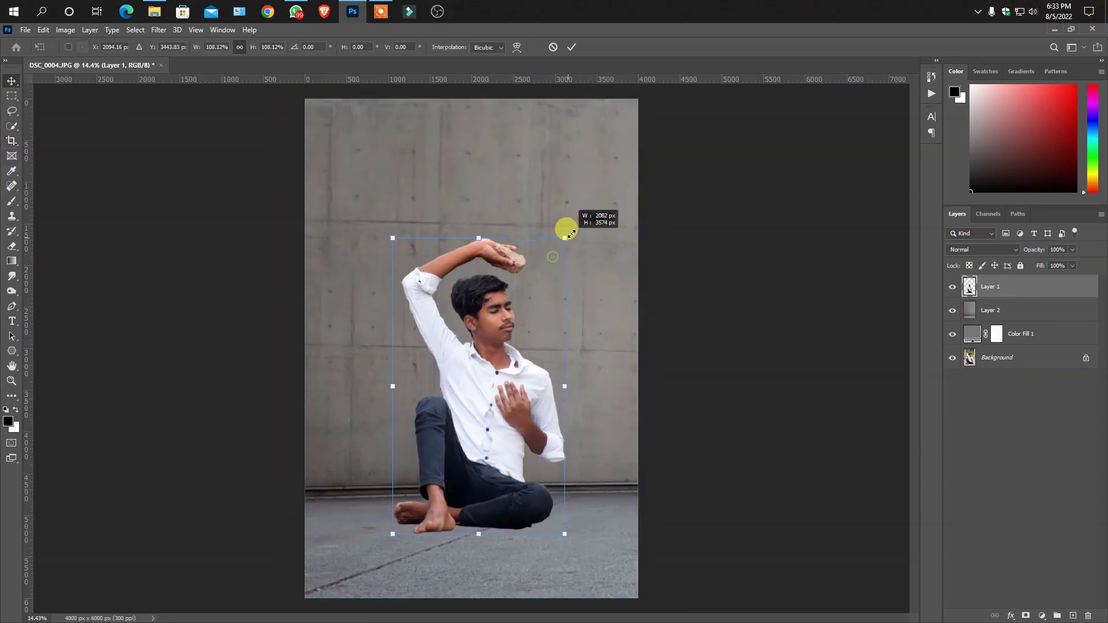
{"action": "left_click_drag", "start_coordinate": [552, 258], "coordinate": [577, 213]}
{"action": "left_click_drag", "start_coordinate": [489, 366], "coordinate": [473, 365]}
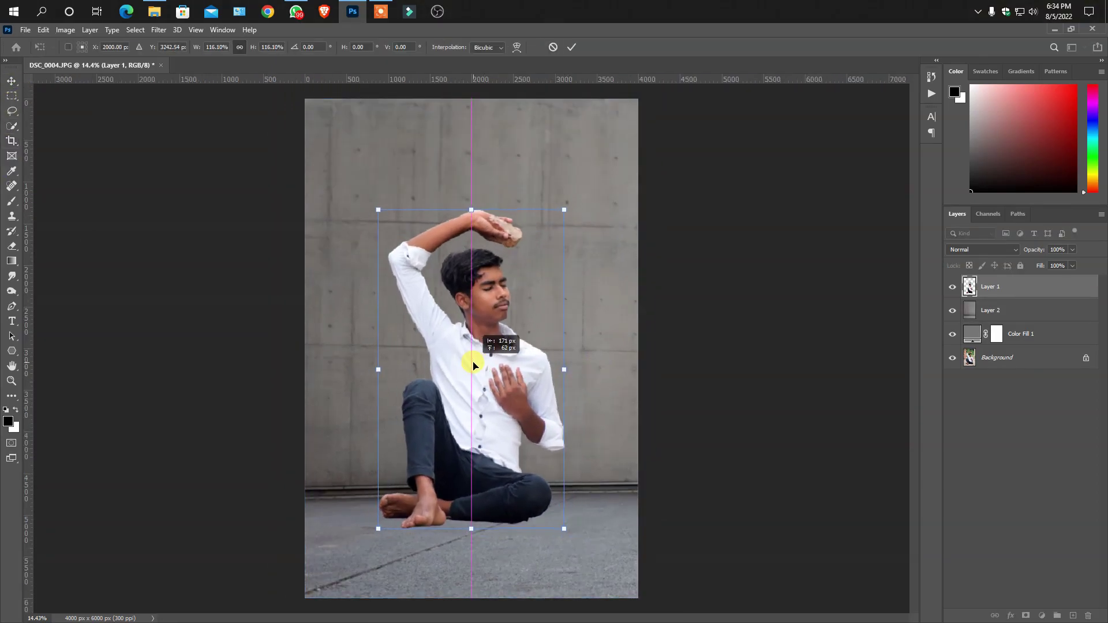
{"action": "left_click_drag", "start_coordinate": [565, 212], "coordinate": [572, 198]}
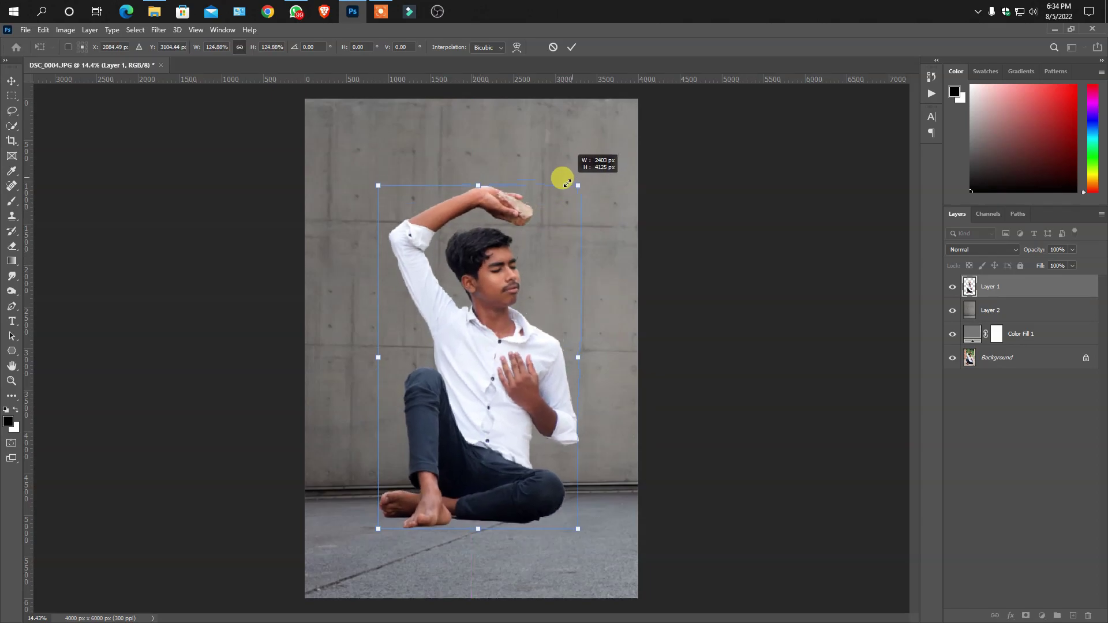
{"action": "left_click_drag", "start_coordinate": [462, 380], "coordinate": [458, 381]}
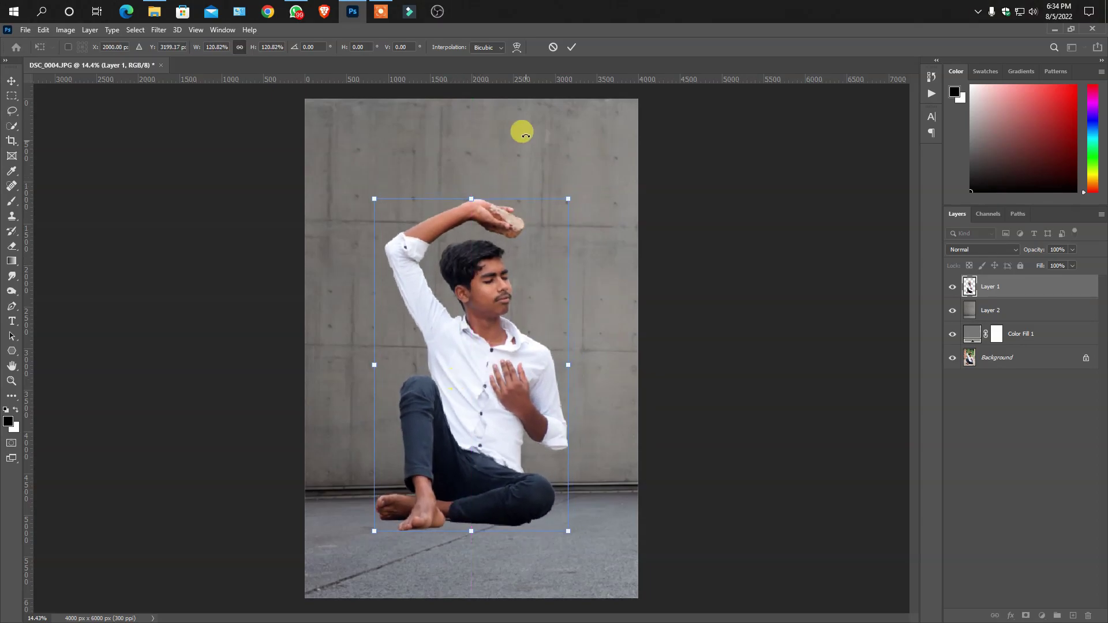
{"action": "left_click", "coordinate": [569, 52]}
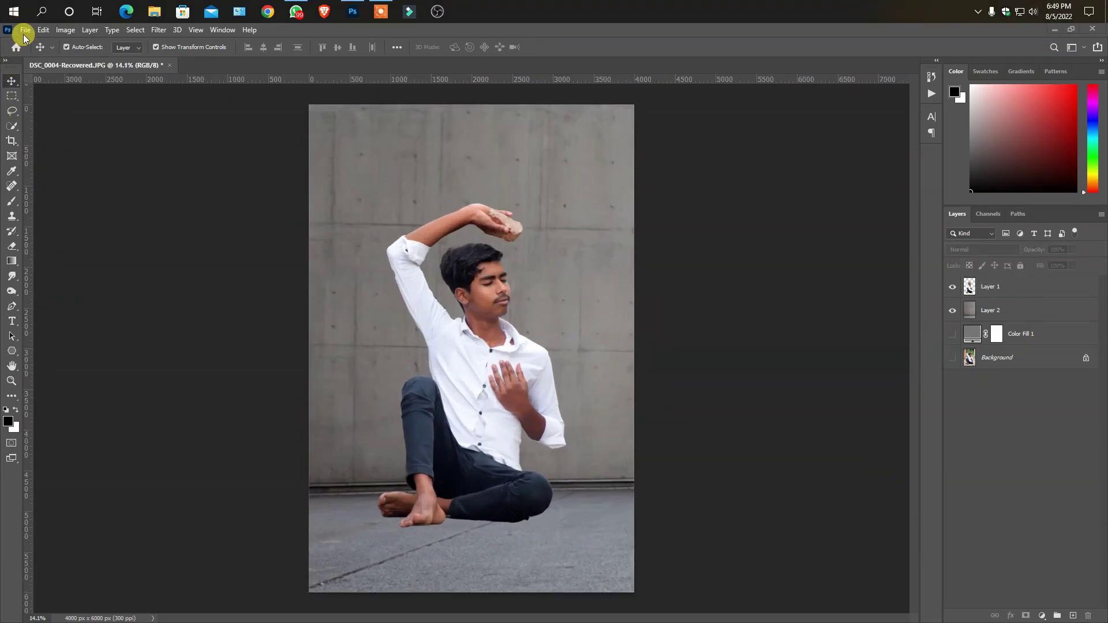
- Place the dark cracked heart image linked, below Layer 1, shifted slightly right
{"action": "left_click", "coordinate": [24, 35]}
{"action": "left_click", "coordinate": [67, 267]}
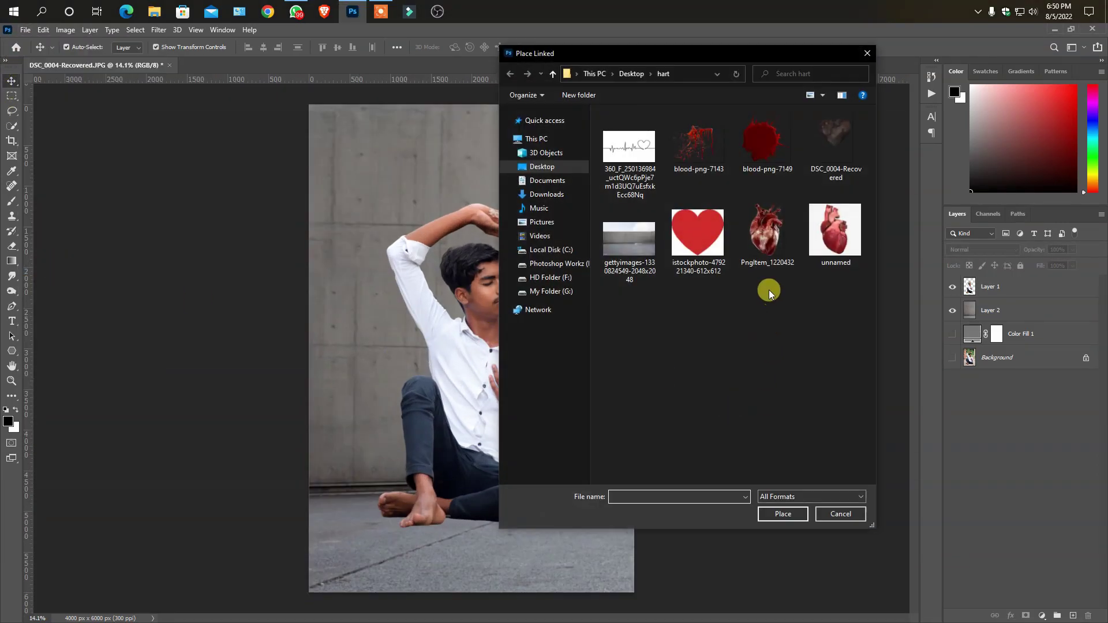
{"action": "double_click", "coordinate": [819, 149]}
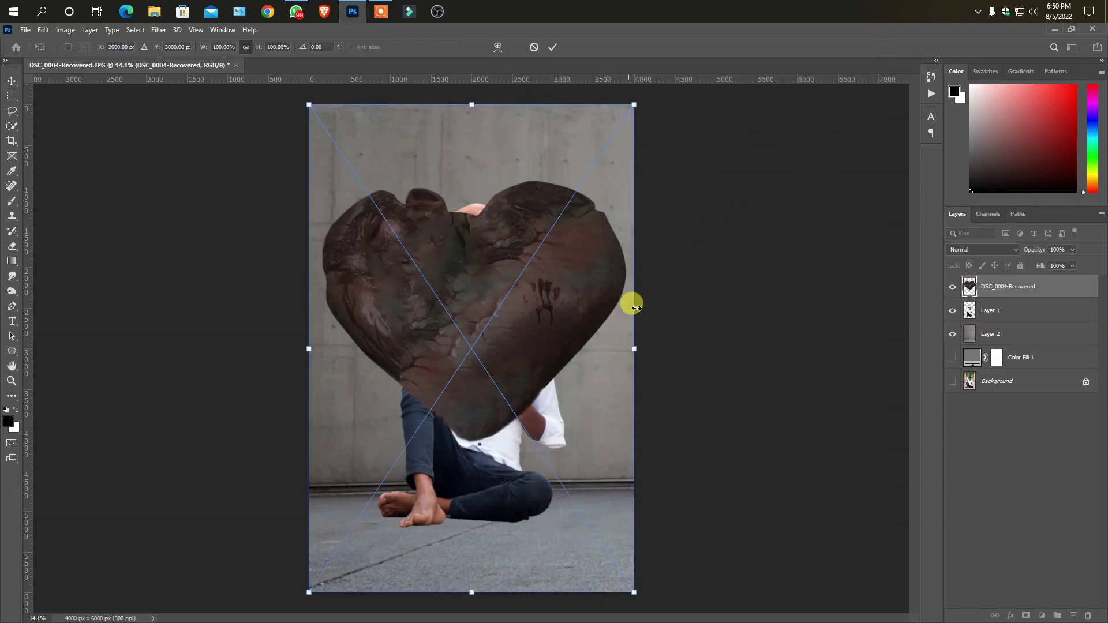
{"action": "left_click_drag", "start_coordinate": [1024, 290], "coordinate": [974, 312]}
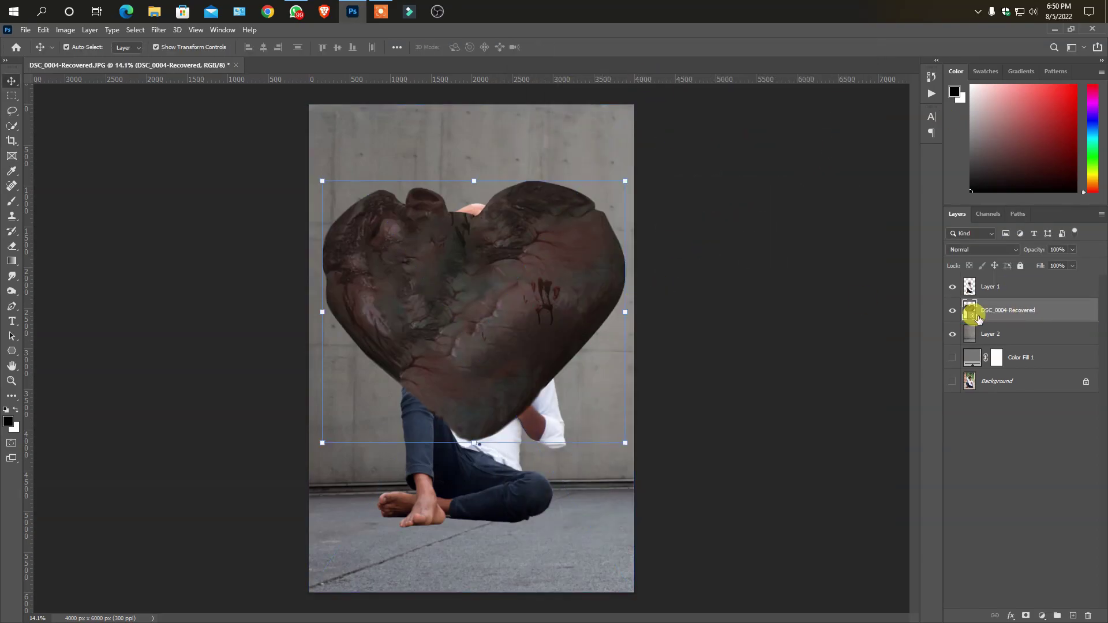
{"action": "left_click_drag", "start_coordinate": [566, 241], "coordinate": [580, 241]}
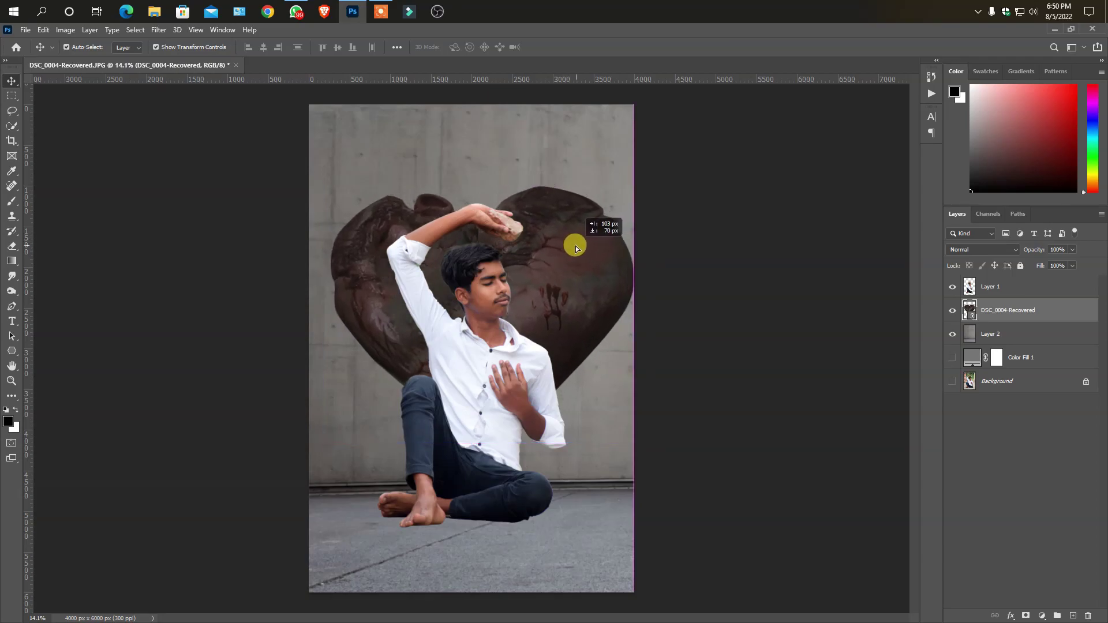
{"action": "left_click_drag", "start_coordinate": [580, 242], "coordinate": [574, 240]}
- Move the man slightly left and raise the heart higher behind him
{"action": "left_click", "coordinate": [746, 251]}
{"action": "left_click_drag", "start_coordinate": [508, 367], "coordinate": [503, 378]}
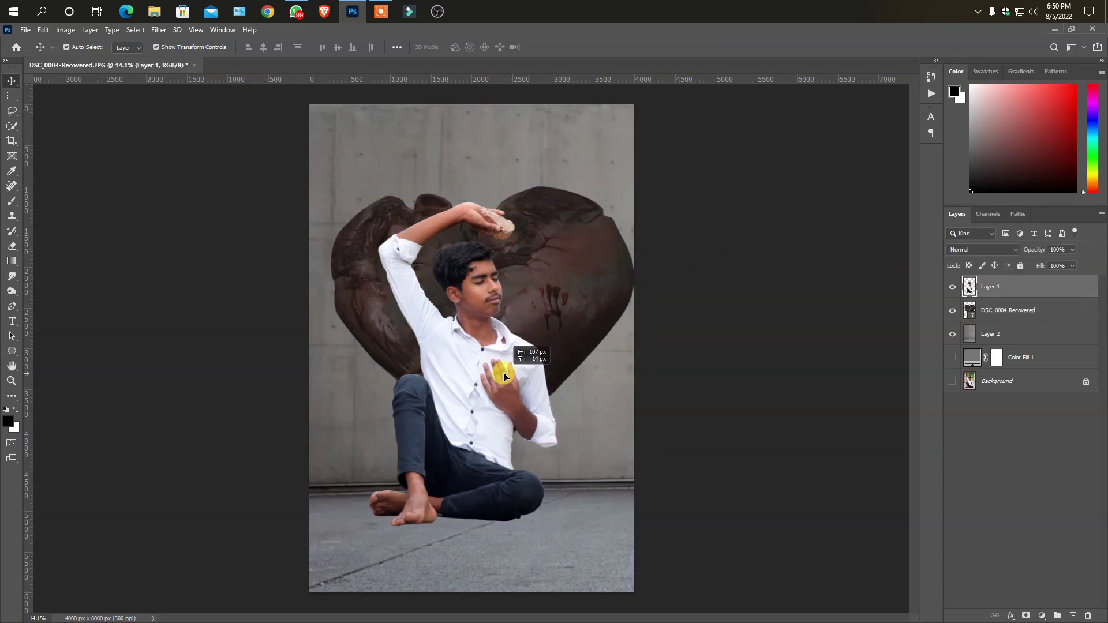
{"action": "left_click", "coordinate": [595, 295]}
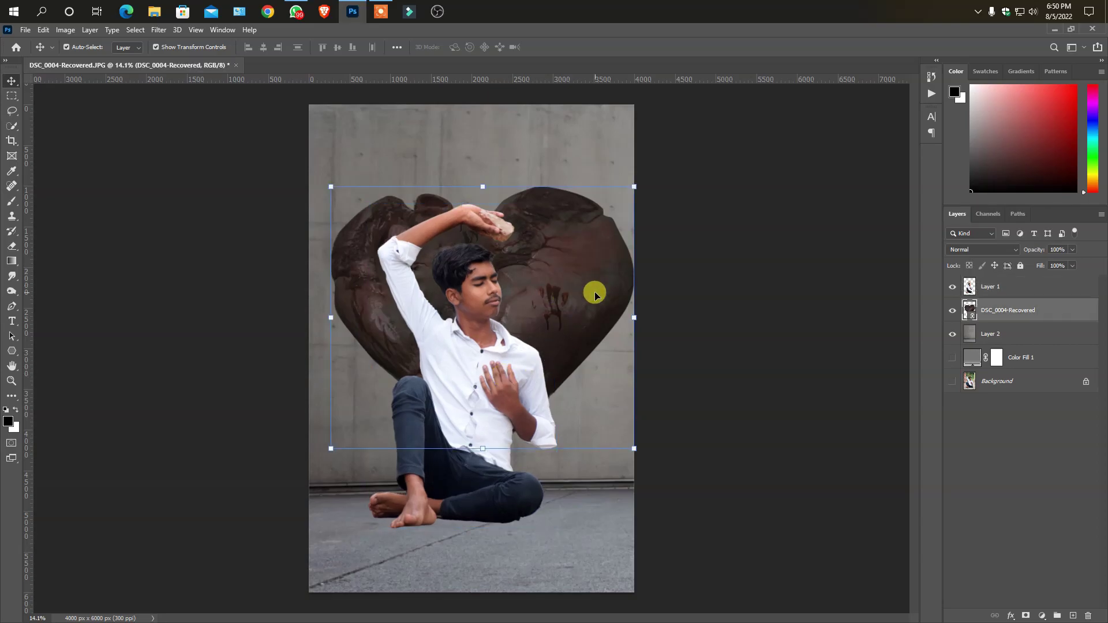
{"action": "left_click_drag", "start_coordinate": [592, 295], "coordinate": [591, 280]}
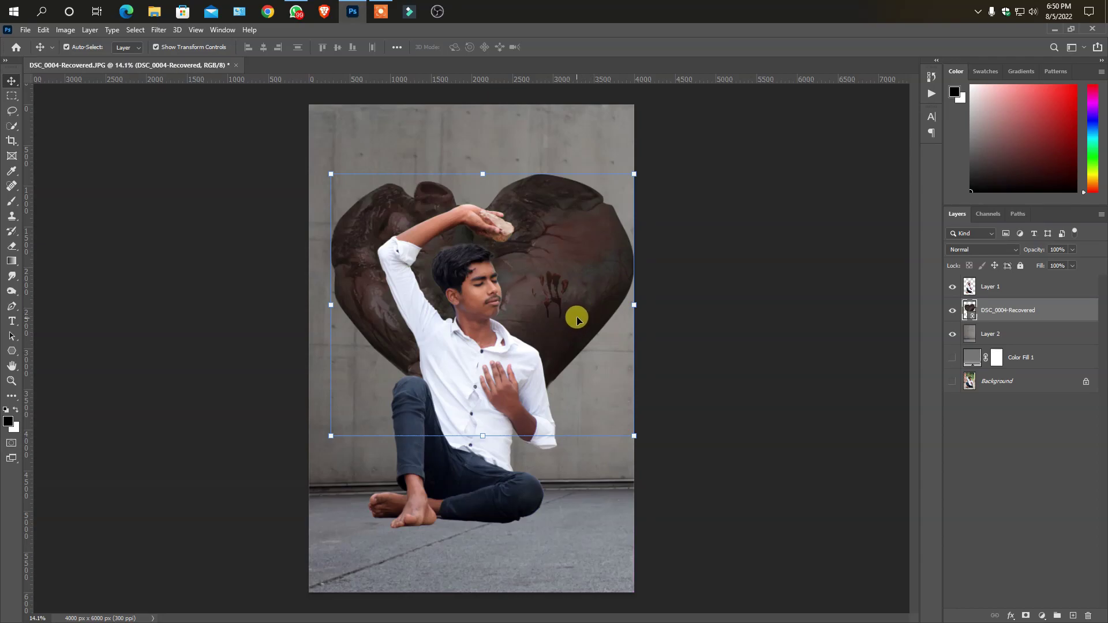
{"action": "left_click", "coordinate": [759, 286]}
{"action": "scroll", "coordinate": [594, 359], "scroll_direction": "down", "scroll_amount": 2}
{"action": "scroll", "coordinate": [519, 309], "scroll_direction": "up", "scroll_amount": 2}
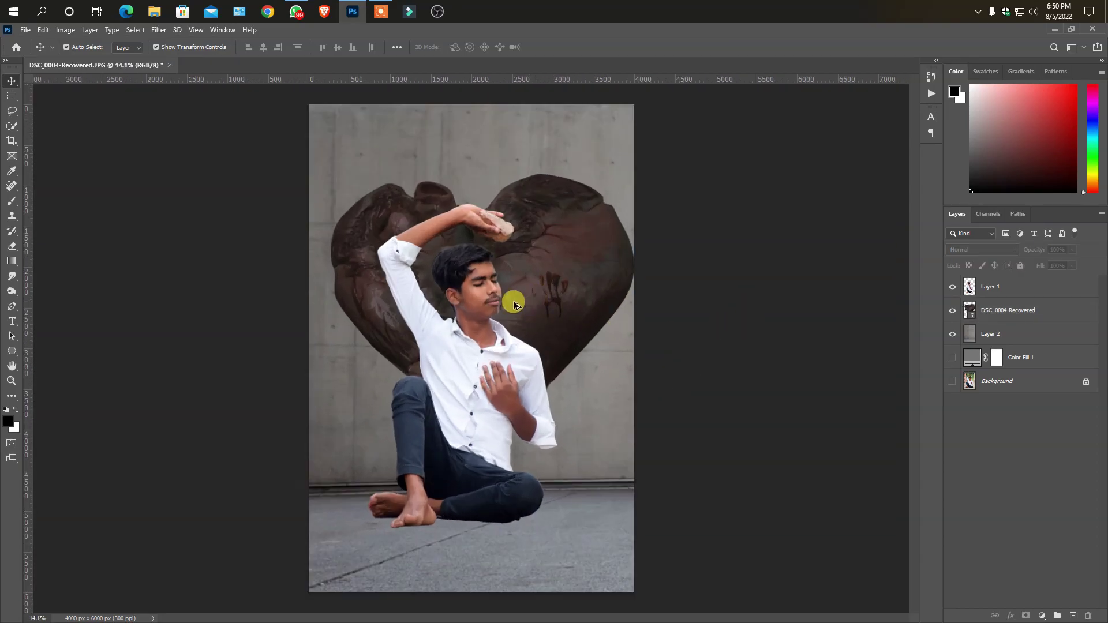
{"action": "scroll", "coordinate": [502, 303], "scroll_direction": "down", "scroll_amount": 1}
{"action": "scroll", "coordinate": [499, 306], "scroll_direction": "up", "scroll_amount": 1}
- Scale the heart down to about 98% with Free Transform
{"action": "left_click", "coordinate": [546, 358]}
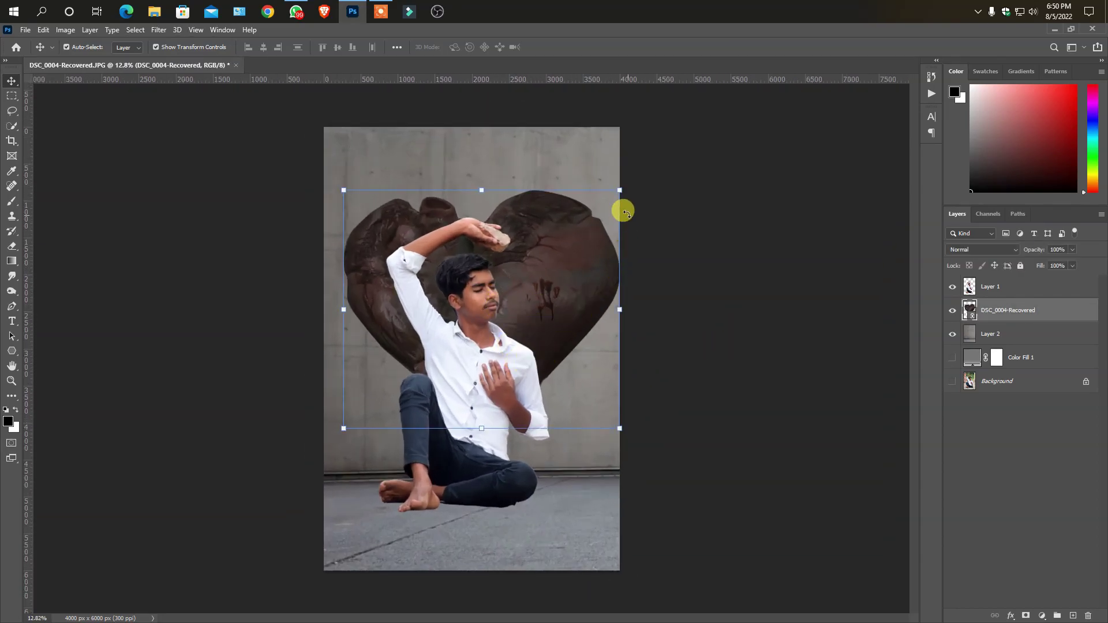
{"action": "key", "text": "ctrl+t"}
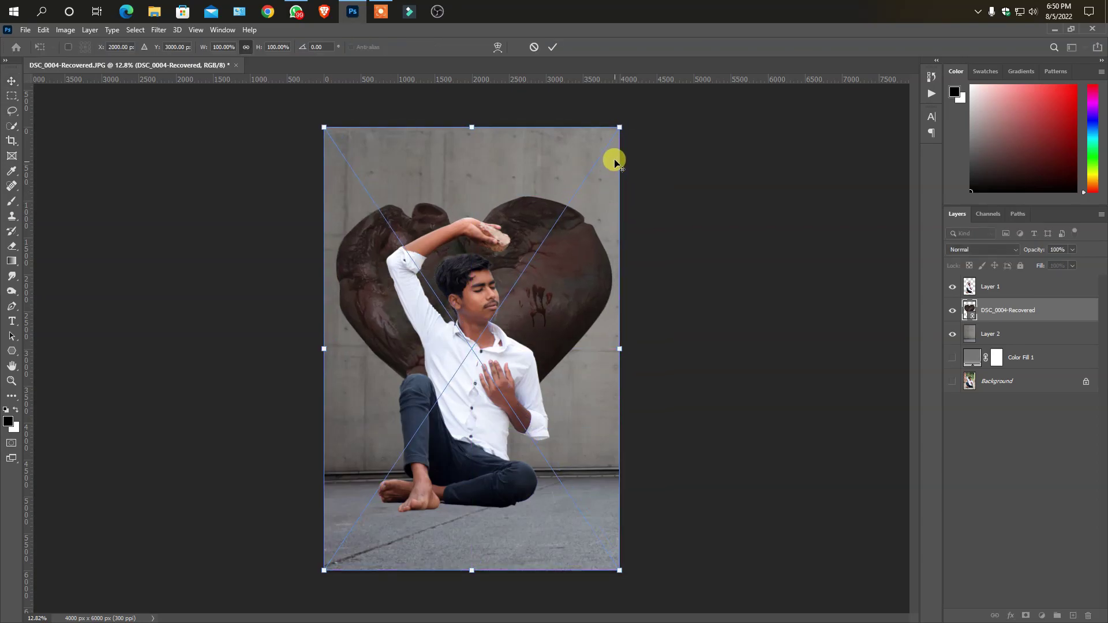
{"action": "left_click_drag", "start_coordinate": [618, 127], "coordinate": [584, 202]}
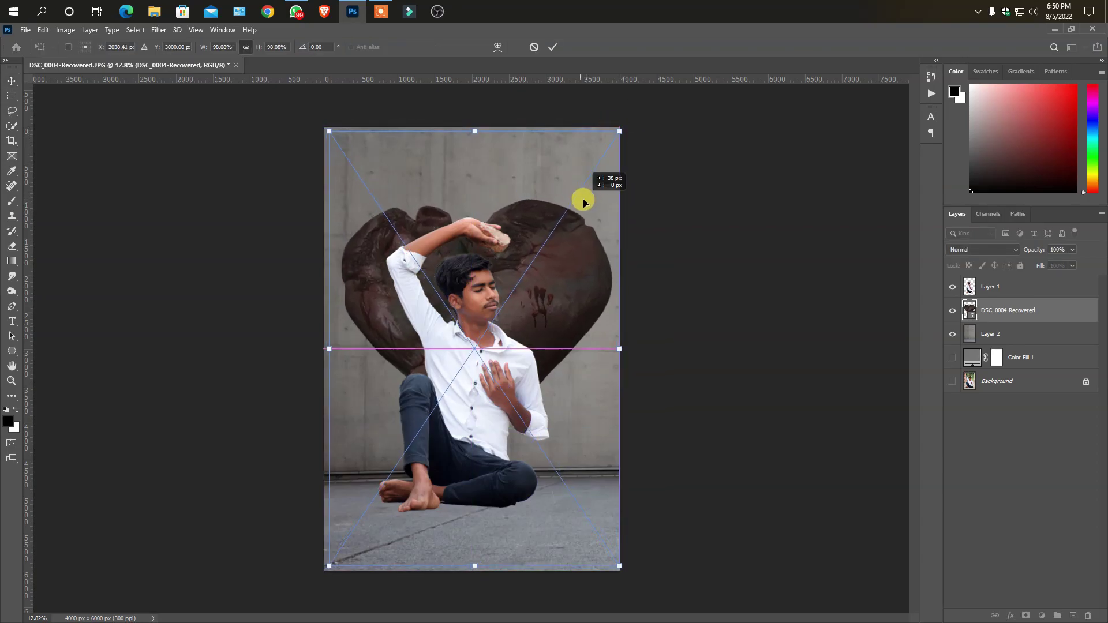
{"action": "key", "text": "Return"}
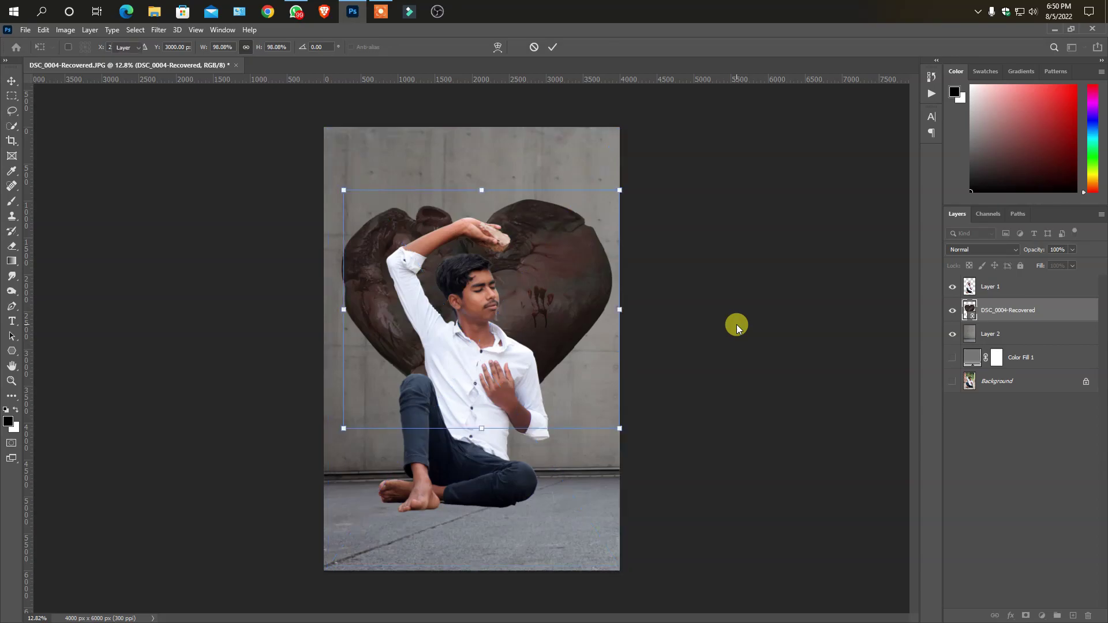
{"action": "left_click", "coordinate": [734, 324]}
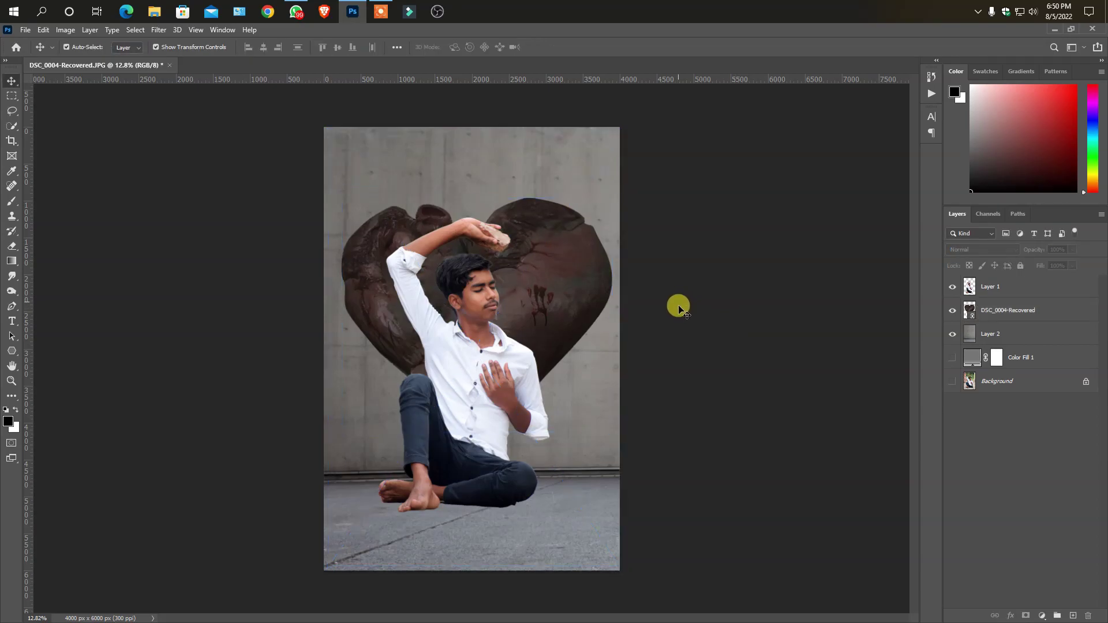
{"action": "scroll", "coordinate": [677, 307], "scroll_direction": "down", "scroll_amount": 1}
- Open Camera Raw on the man's layer and boost a skin-tone colour in the Color Mixer
{"action": "scroll", "coordinate": [496, 264], "scroll_direction": "up", "scroll_amount": 3}
{"action": "scroll", "coordinate": [477, 241], "scroll_direction": "up", "scroll_amount": 1}
{"action": "scroll", "coordinate": [538, 260], "scroll_direction": "down", "scroll_amount": 2}
{"action": "left_click", "coordinate": [519, 237]}
{"action": "scroll", "coordinate": [634, 271], "scroll_direction": "up", "scroll_amount": 2}
{"action": "key", "text": "alt+t"}
{"action": "left_click", "coordinate": [190, 115]}
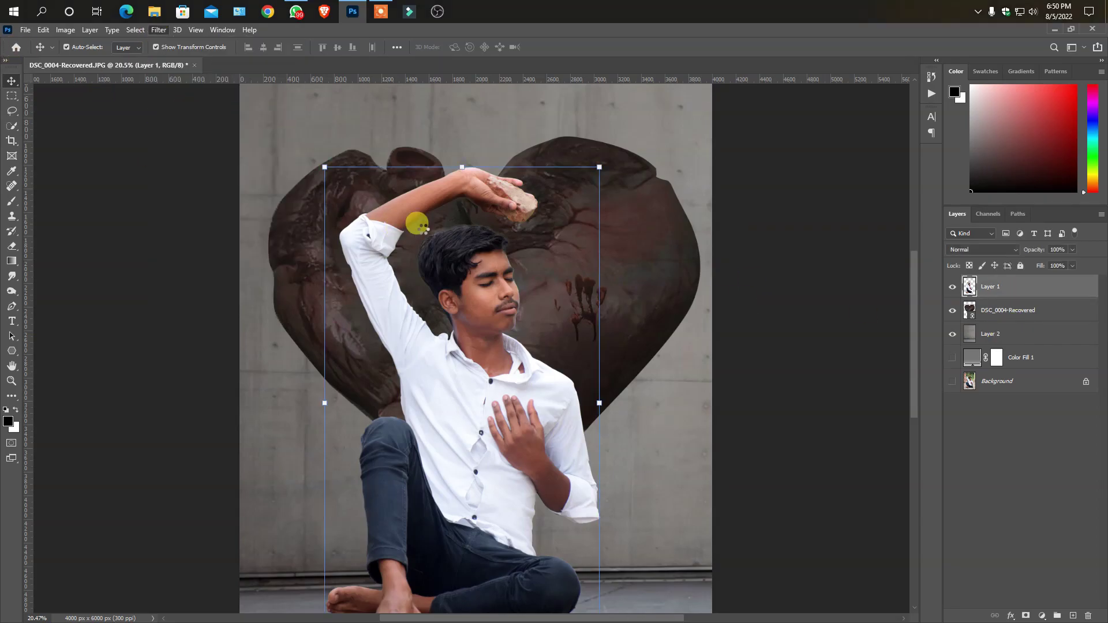
{"action": "left_click", "coordinate": [731, 335]}
{"action": "left_click_drag", "start_coordinate": [760, 418], "coordinate": [800, 418]}
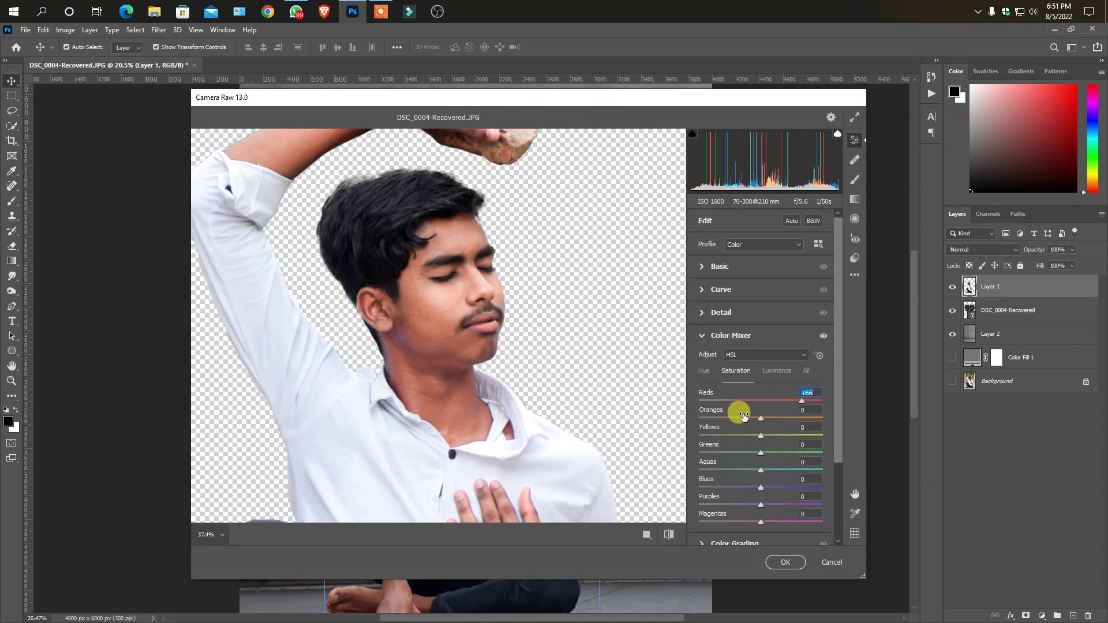
- Paint the skin with the Adjustment Brush (Temperature +22, Shadows +28) and apply the filter
{"action": "key", "text": "k"}
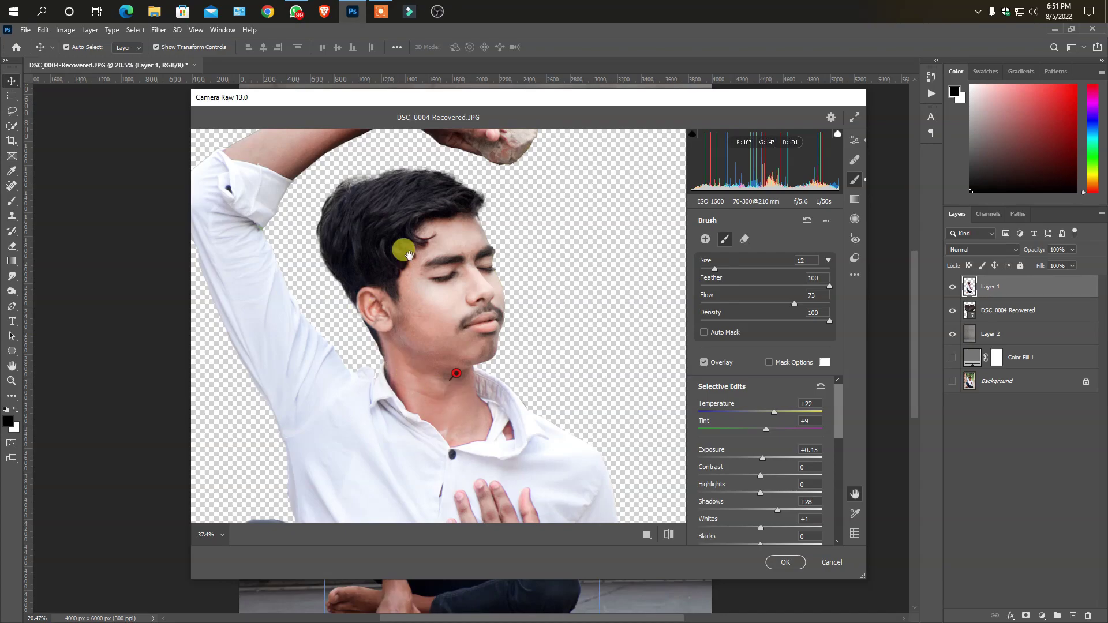
{"action": "scroll", "coordinate": [450, 230], "scroll_direction": "up", "scroll_amount": 3}
{"action": "scroll", "coordinate": [519, 218], "scroll_direction": "down", "scroll_amount": 5}
{"action": "scroll", "coordinate": [530, 288], "scroll_direction": "down", "scroll_amount": 3}
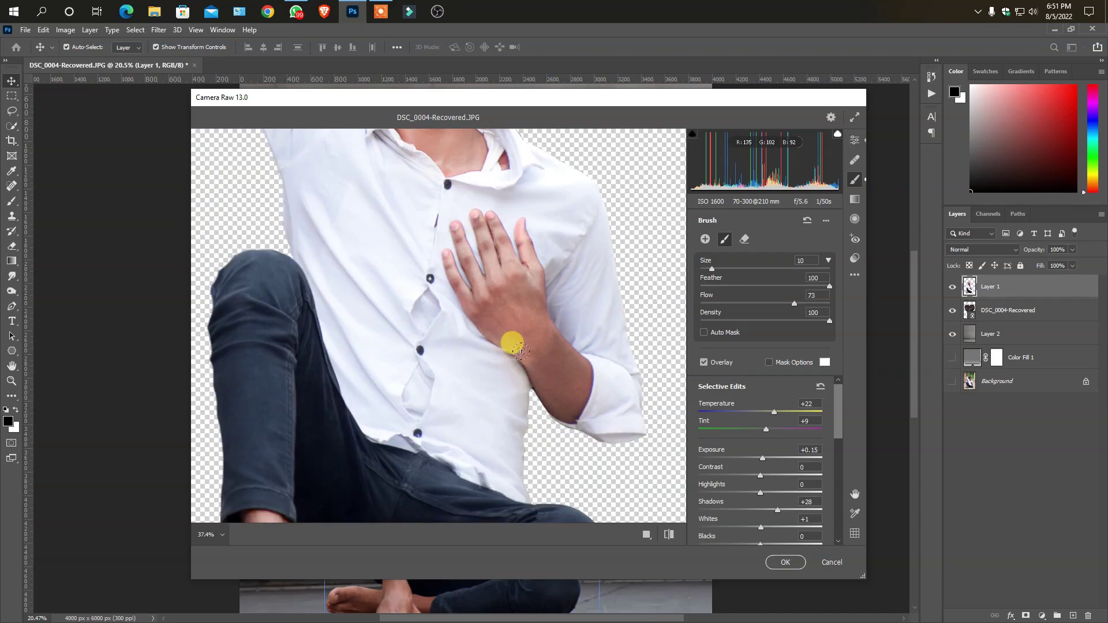
{"action": "scroll", "coordinate": [508, 404], "scroll_direction": "up", "scroll_amount": 5}
{"action": "left_click", "coordinate": [782, 559]}
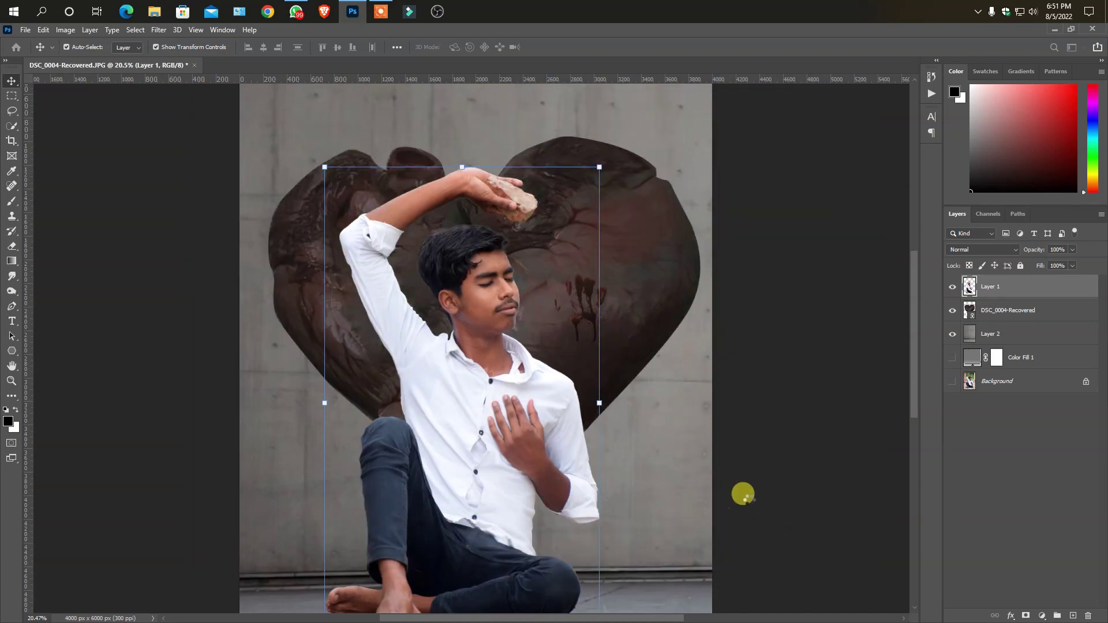
{"action": "left_click", "coordinate": [787, 360]}
{"action": "scroll", "coordinate": [612, 404], "scroll_direction": "down", "scroll_amount": 1}
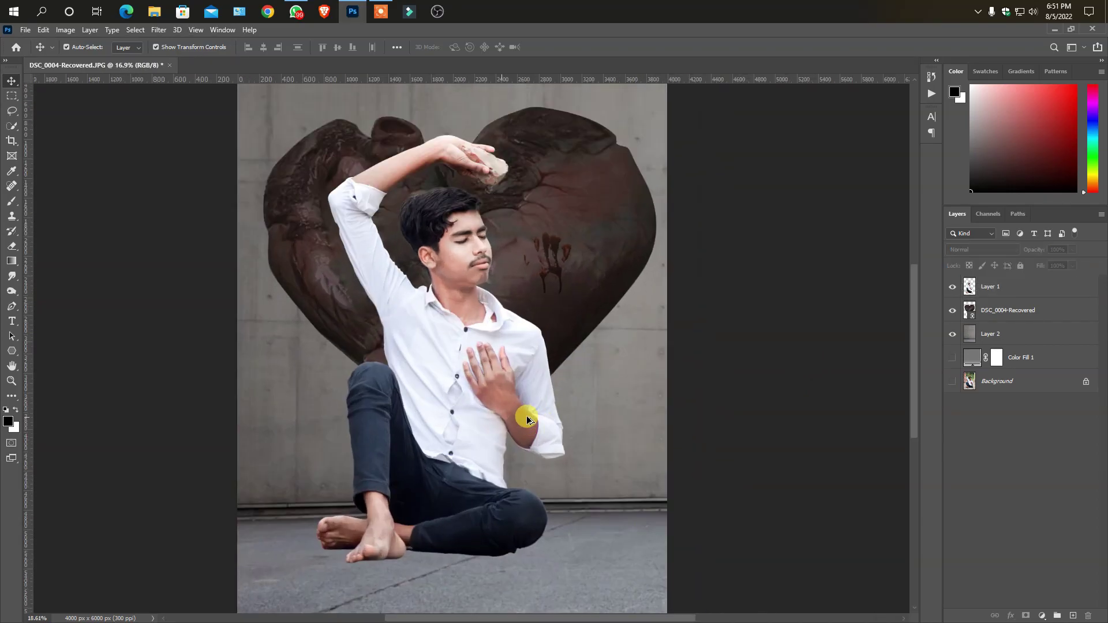
{"action": "left_click", "coordinate": [447, 408]}
- Reopen Camera Raw on the man, zoom to his face, and lower the vibrance
{"action": "left_click", "coordinate": [151, 30]}
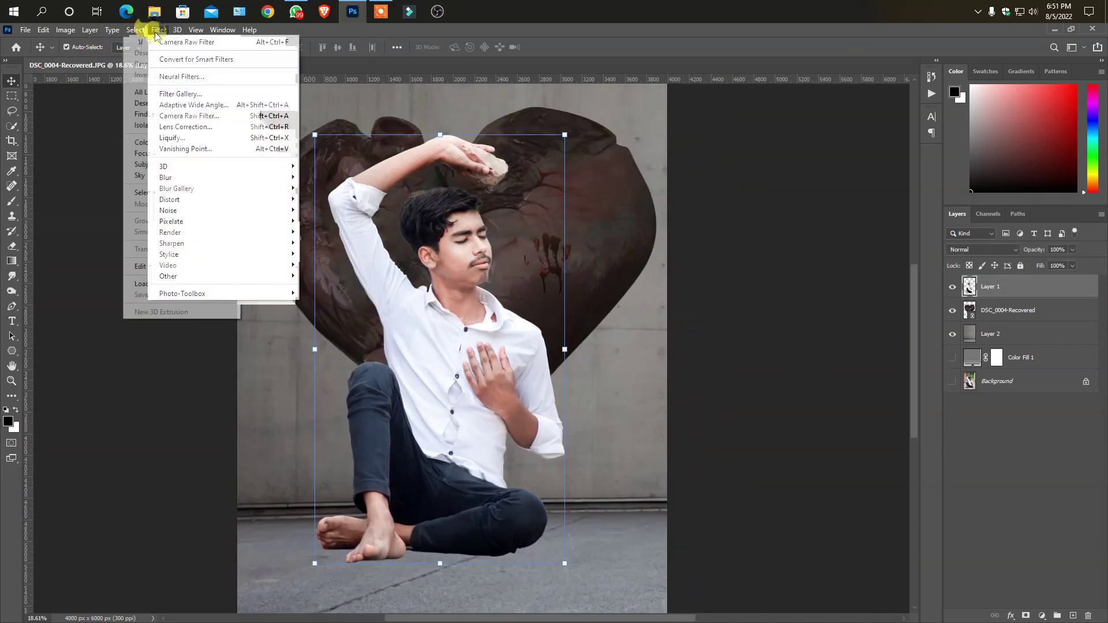
{"action": "left_click", "coordinate": [209, 118]}
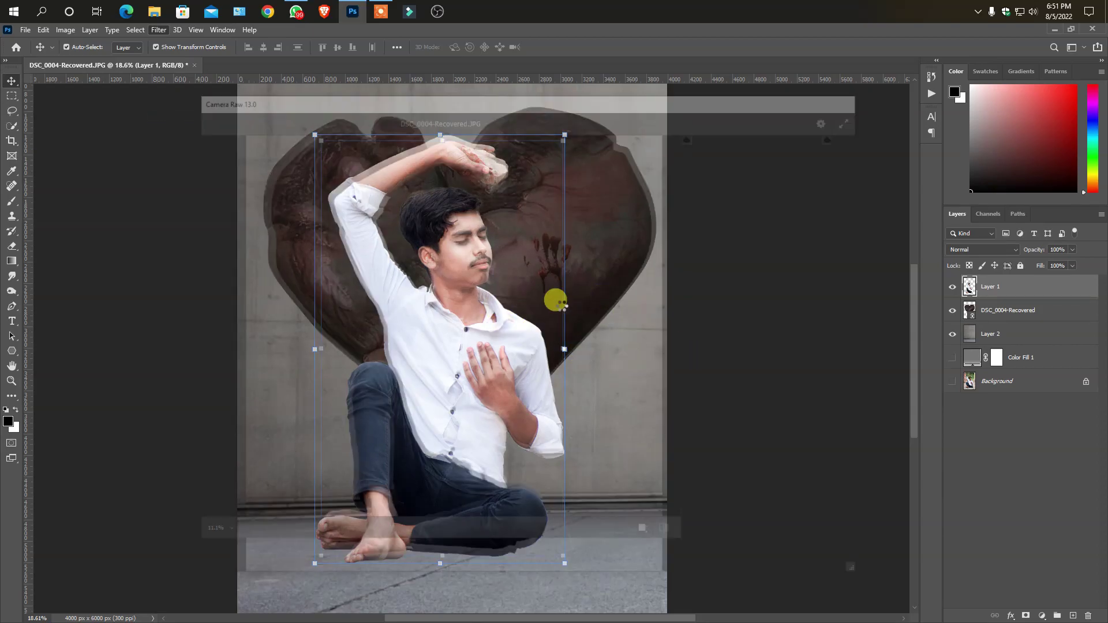
{"action": "left_click", "coordinate": [458, 234]}
{"action": "scroll", "coordinate": [769, 494], "scroll_direction": "down", "scroll_amount": 3}
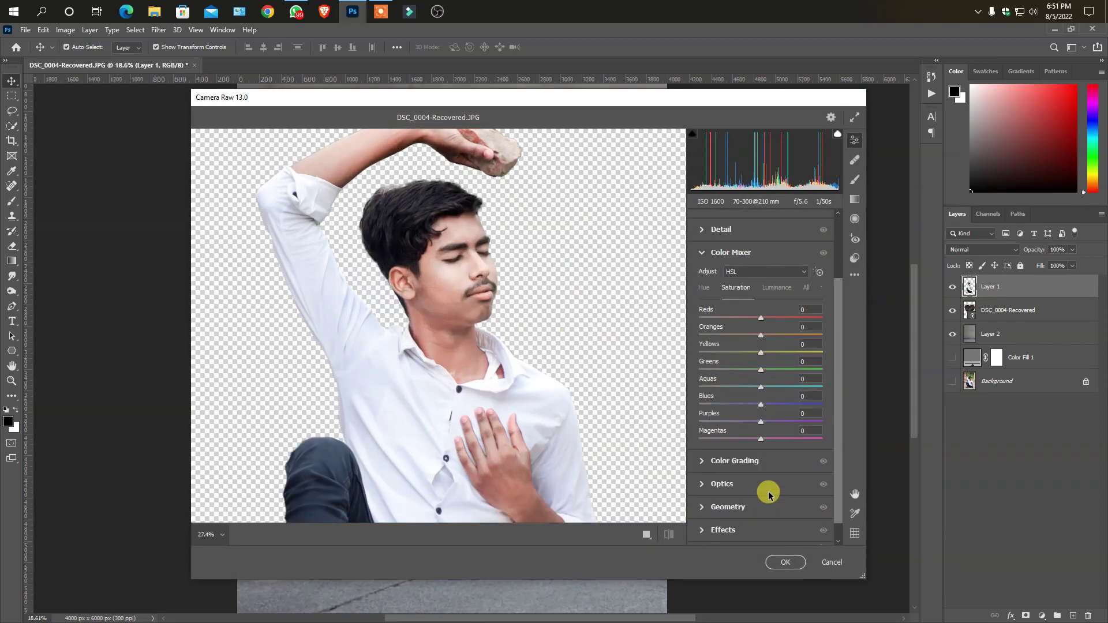
{"action": "left_click", "coordinate": [710, 254]}
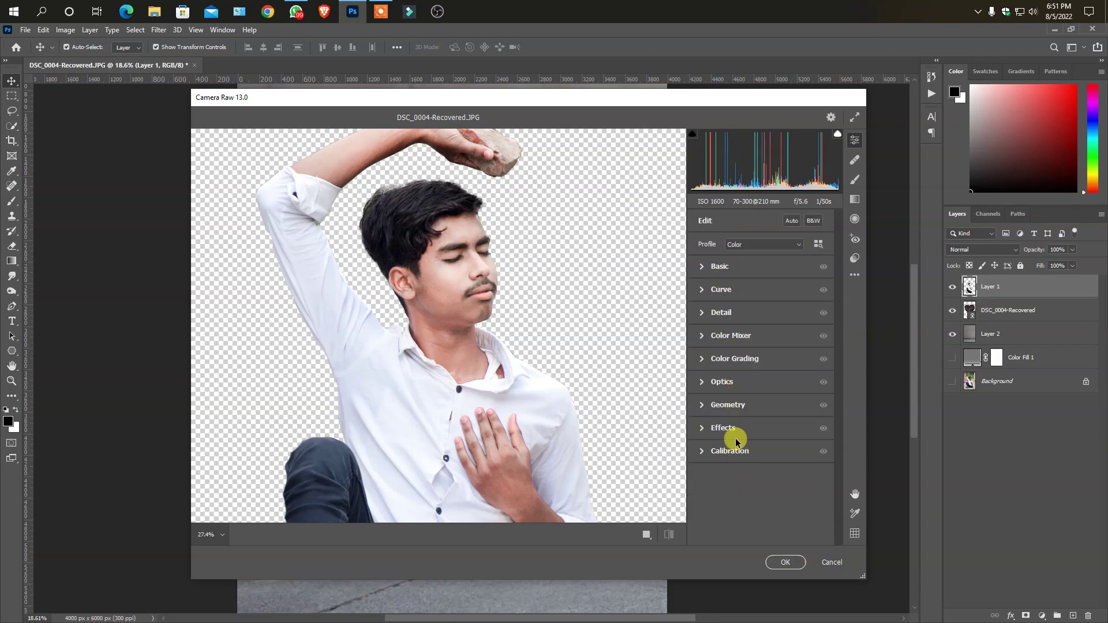
{"action": "left_click", "coordinate": [721, 267]}
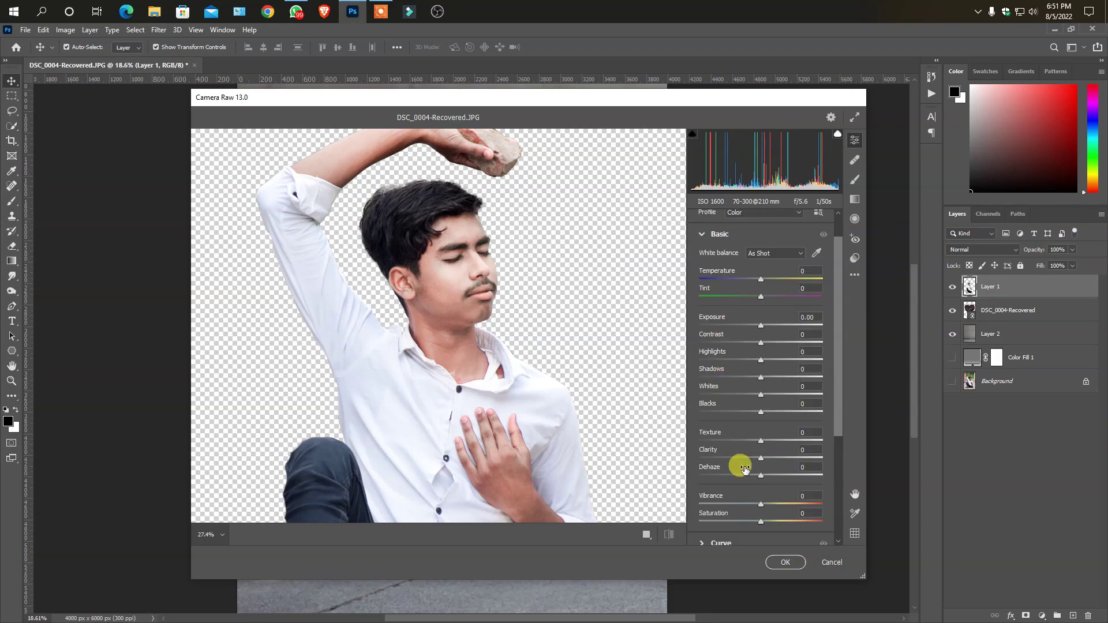
{"action": "left_click_drag", "start_coordinate": [743, 500], "coordinate": [746, 506]}
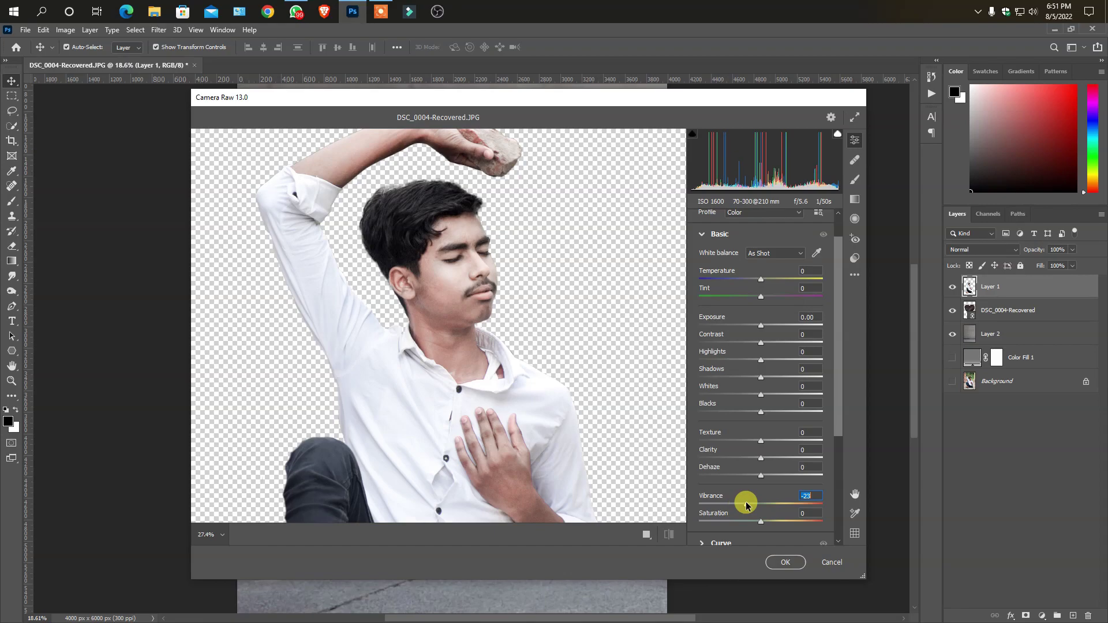
- Lower highlights to -64 and whites to -79, then apply the filter
{"action": "left_click", "coordinate": [701, 234]}
{"action": "left_click", "coordinate": [719, 266]}
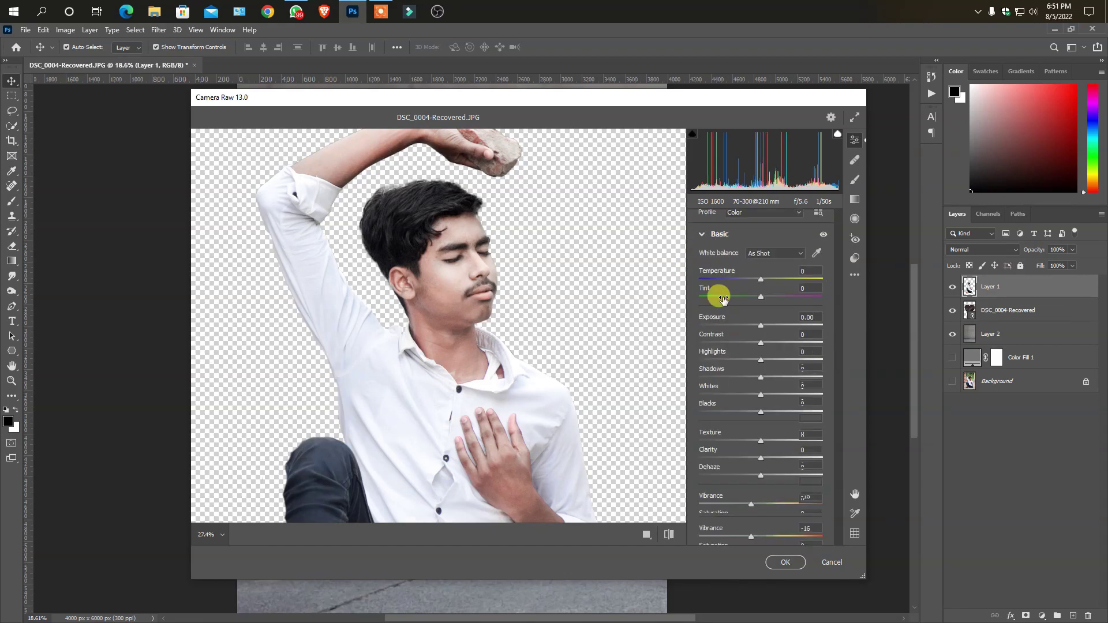
{"action": "left_click", "coordinate": [726, 395]}
{"action": "left_click", "coordinate": [721, 360]}
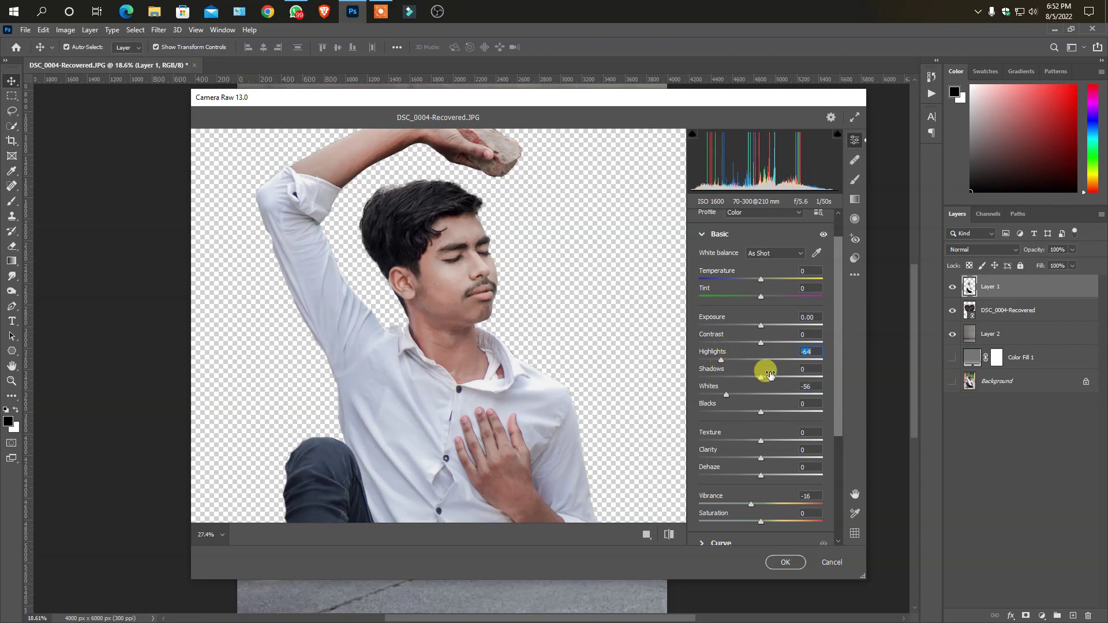
{"action": "mouse_move", "coordinate": [728, 398]}
{"action": "left_mouse_down"}
{"action": "mouse_move", "coordinate": [714, 394]}
{"action": "mouse_move", "coordinate": [743, 412]}
{"action": "left_mouse_up"}
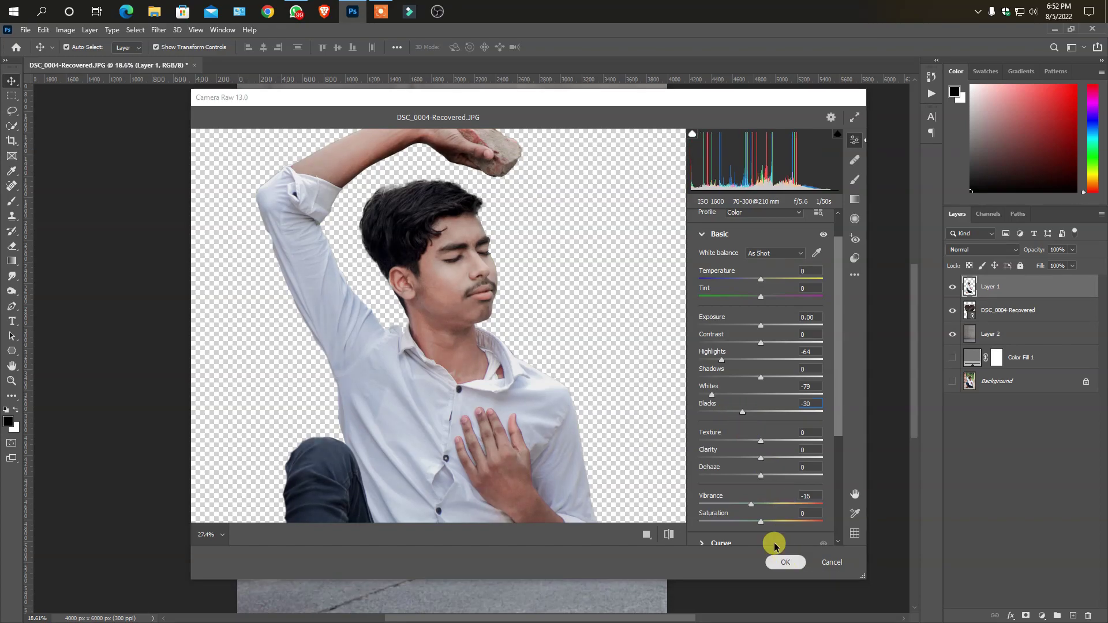
{"action": "left_click", "coordinate": [781, 560]}
{"action": "scroll", "coordinate": [525, 392], "scroll_direction": "down", "scroll_amount": 2}
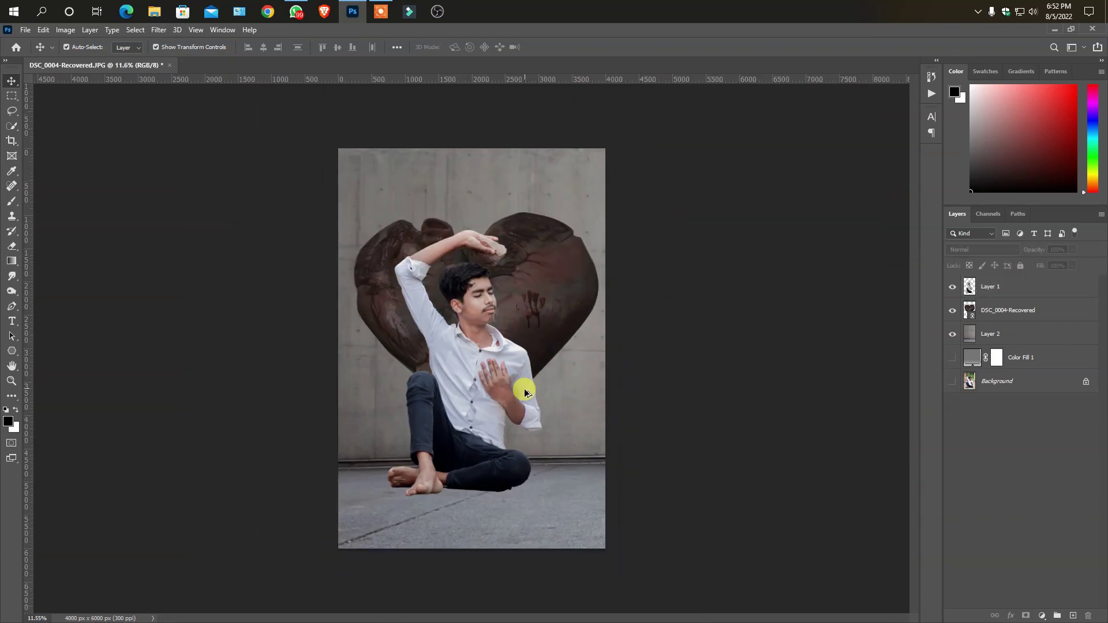
{"action": "scroll", "coordinate": [458, 260], "scroll_direction": "up", "scroll_amount": 3}
{"action": "scroll", "coordinate": [467, 248], "scroll_direction": "up", "scroll_amount": 2}
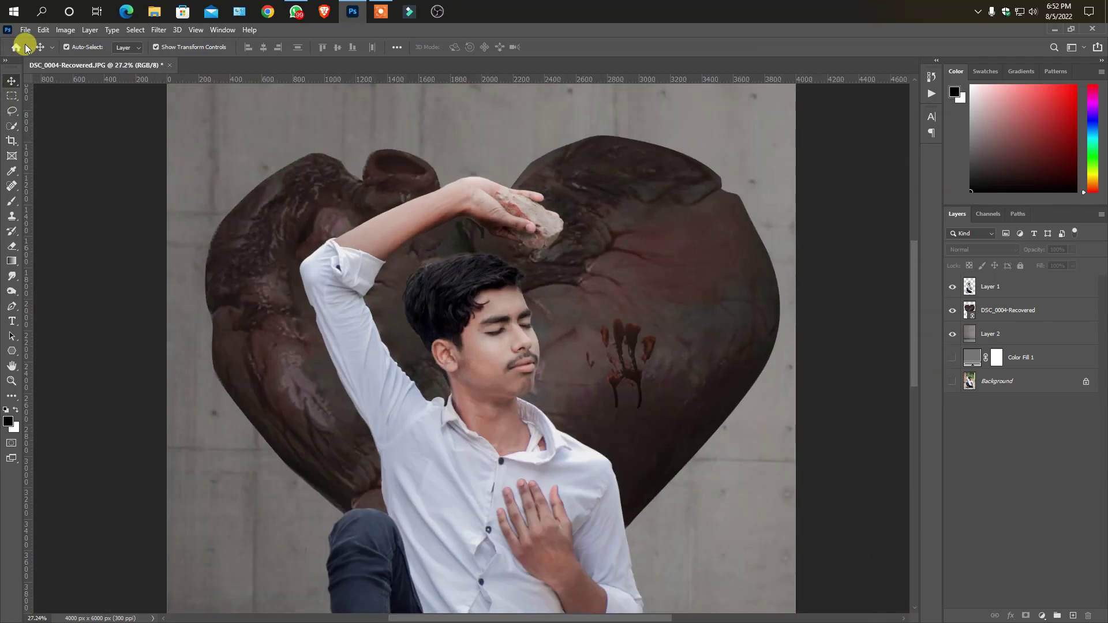
- Place the heart PNG, shrink it beside the raised hand and rotate it about 40 degrees
{"action": "left_click", "coordinate": [25, 29]}
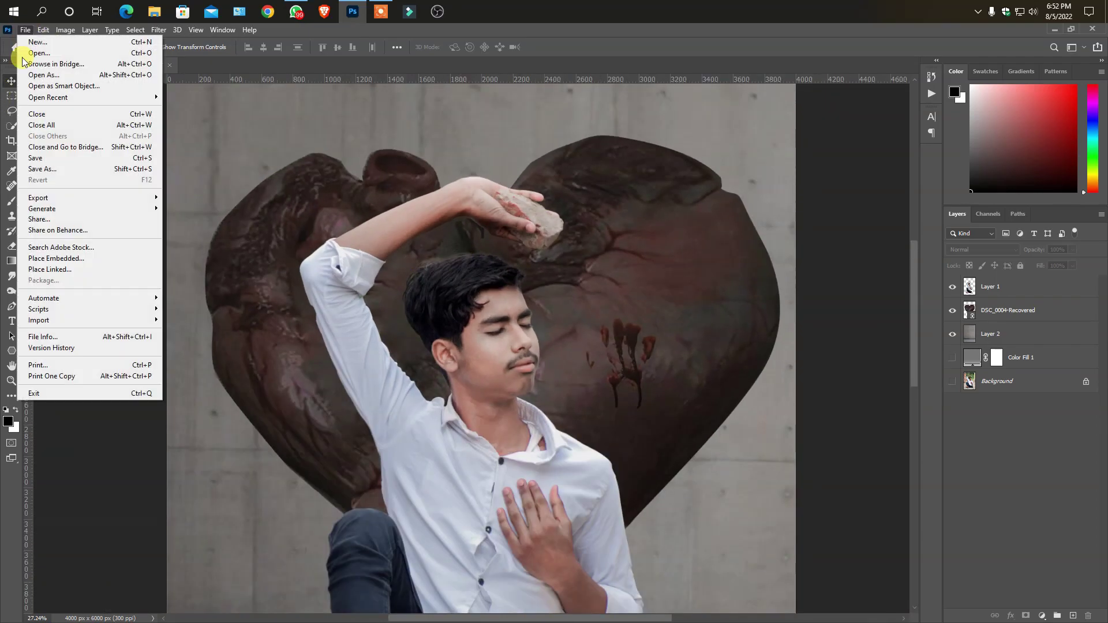
{"action": "left_click", "coordinate": [47, 265]}
{"action": "double_click", "coordinate": [768, 231]}
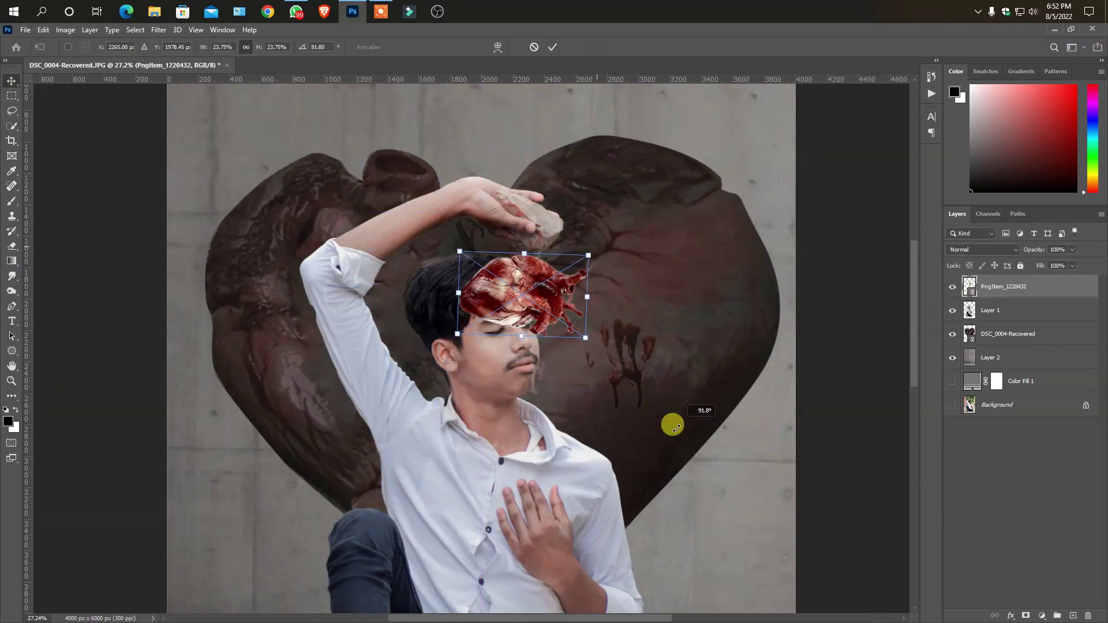
{"action": "mouse_move", "coordinate": [529, 269]}
{"action": "left_mouse_down"}
{"action": "mouse_move", "coordinate": [548, 215]}
{"action": "mouse_move", "coordinate": [370, 166]}
{"action": "left_mouse_up"}
{"action": "mouse_move", "coordinate": [522, 212]}
{"action": "left_mouse_down"}
{"action": "mouse_move", "coordinate": [531, 225]}
{"action": "mouse_move", "coordinate": [519, 198]}
{"action": "left_mouse_up"}
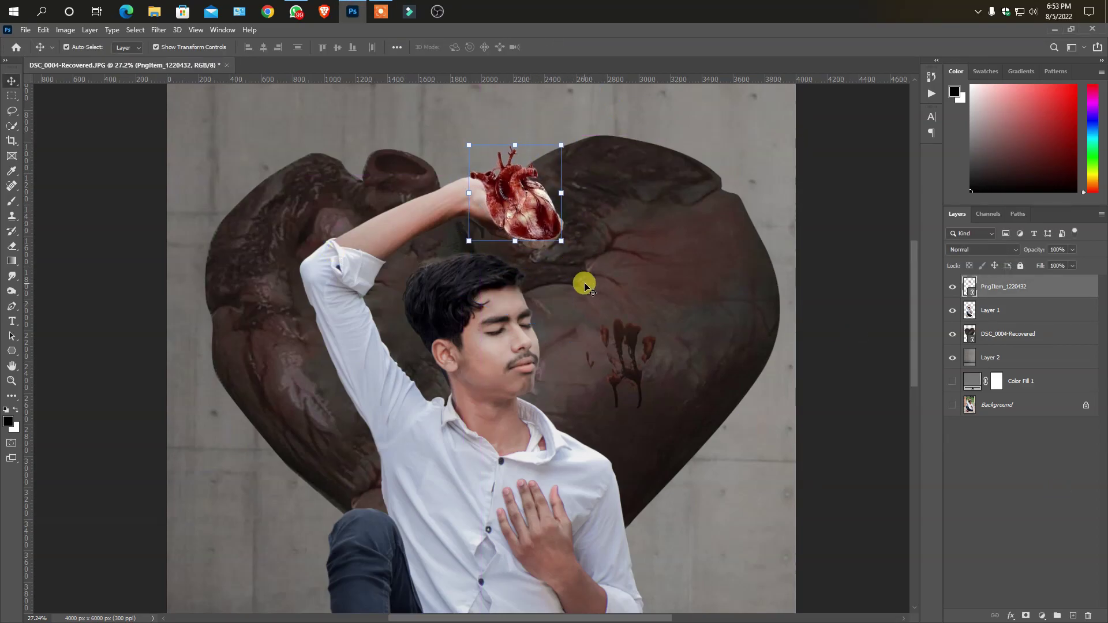
{"action": "key", "text": "Return"}
- Hide the heart layer and switch to the Lasso tool
{"action": "scroll", "coordinate": [583, 285], "scroll_direction": "up", "scroll_amount": 5}
{"action": "key", "text": "e"}
{"action": "left_click", "coordinate": [952, 286]}
{"action": "key", "text": "l"}
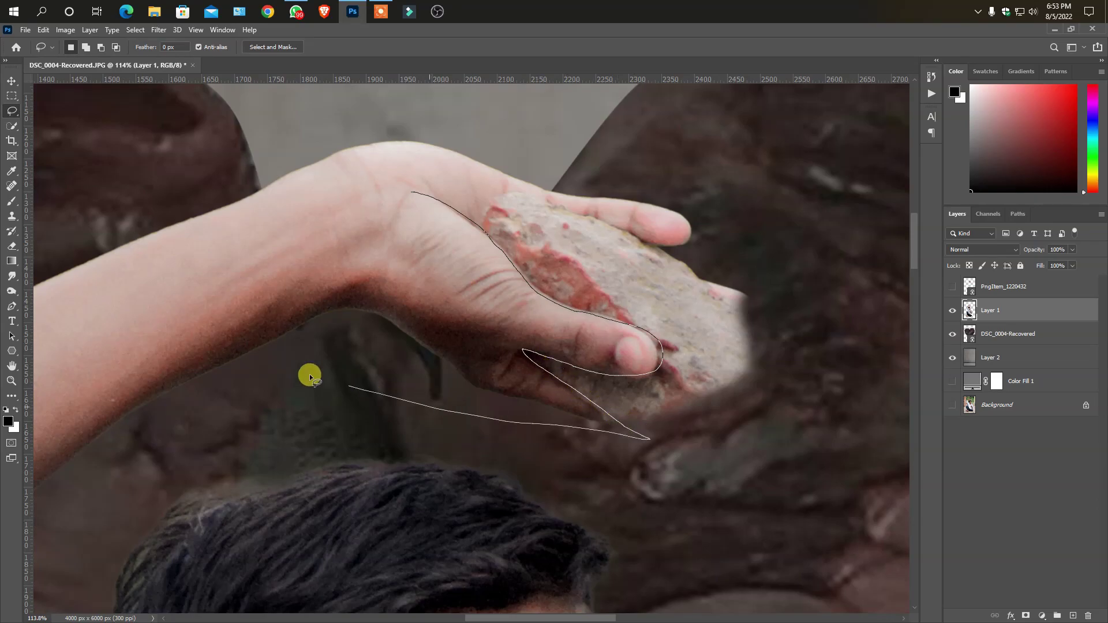
- Copy the lassoed fingers to a new top layer and show the heart again
{"action": "left_click_drag", "start_coordinate": [394, 187], "coordinate": [430, 194]}
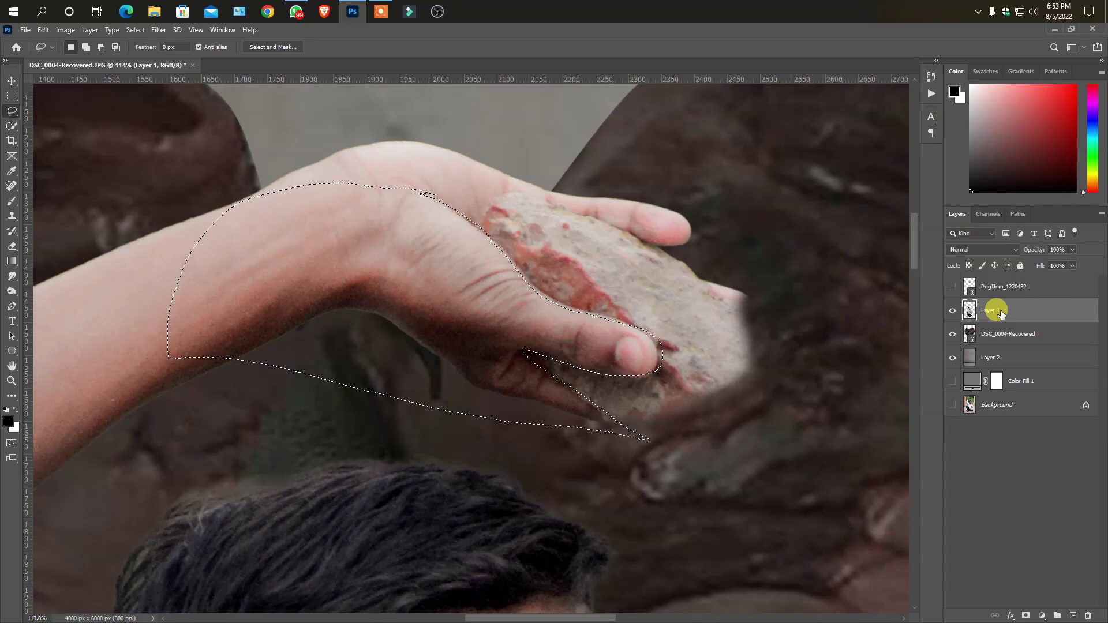
{"action": "key", "text": "ctrl+j"}
{"action": "left_click_drag", "start_coordinate": [1007, 314], "coordinate": [1014, 280]}
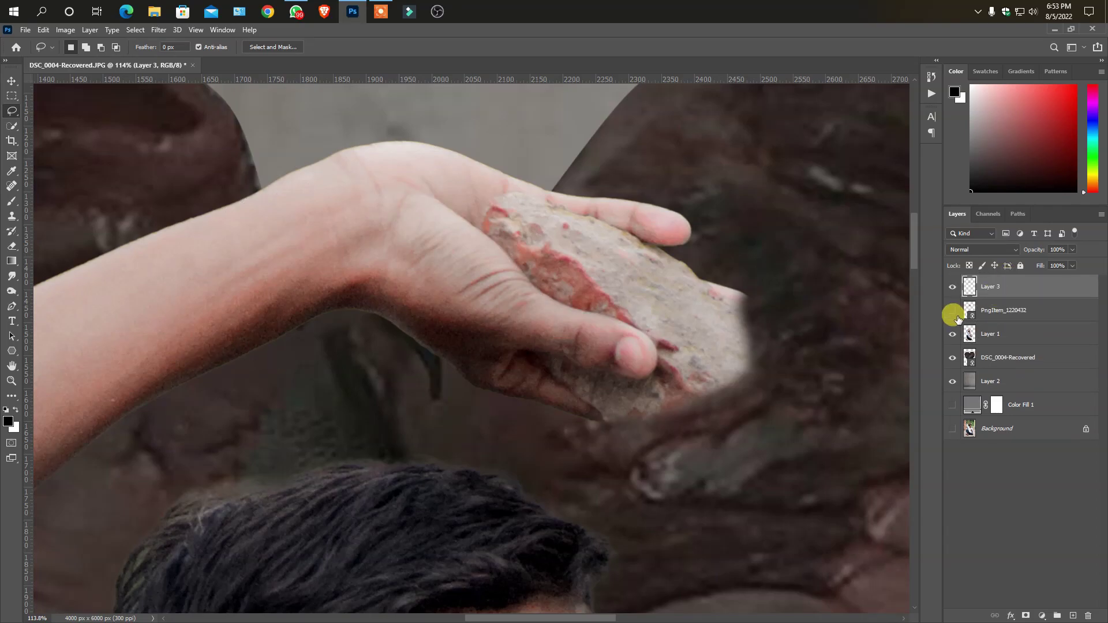
{"action": "left_click", "coordinate": [951, 312]}
- Nudge the heart into the hand with the Move tool, then select Layer 3
{"action": "scroll", "coordinate": [584, 320], "scroll_direction": "down", "scroll_amount": 5}
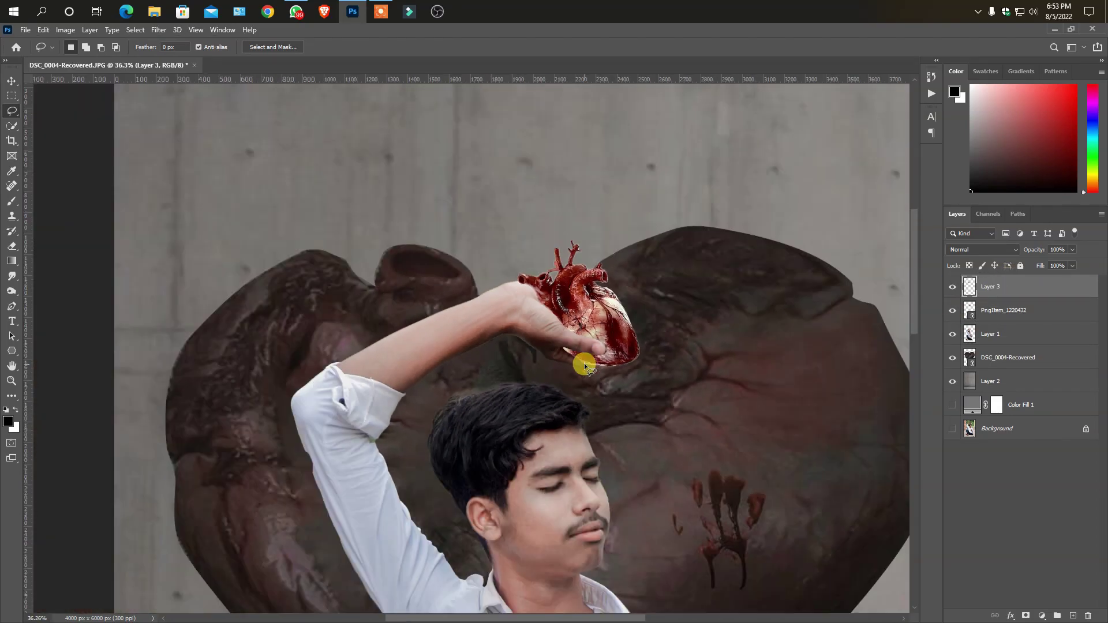
{"action": "scroll", "coordinate": [607, 321], "scroll_direction": "up", "scroll_amount": 2}
{"action": "key", "text": "v"}
{"action": "scroll", "coordinate": [643, 326], "scroll_direction": "up", "scroll_amount": 2}
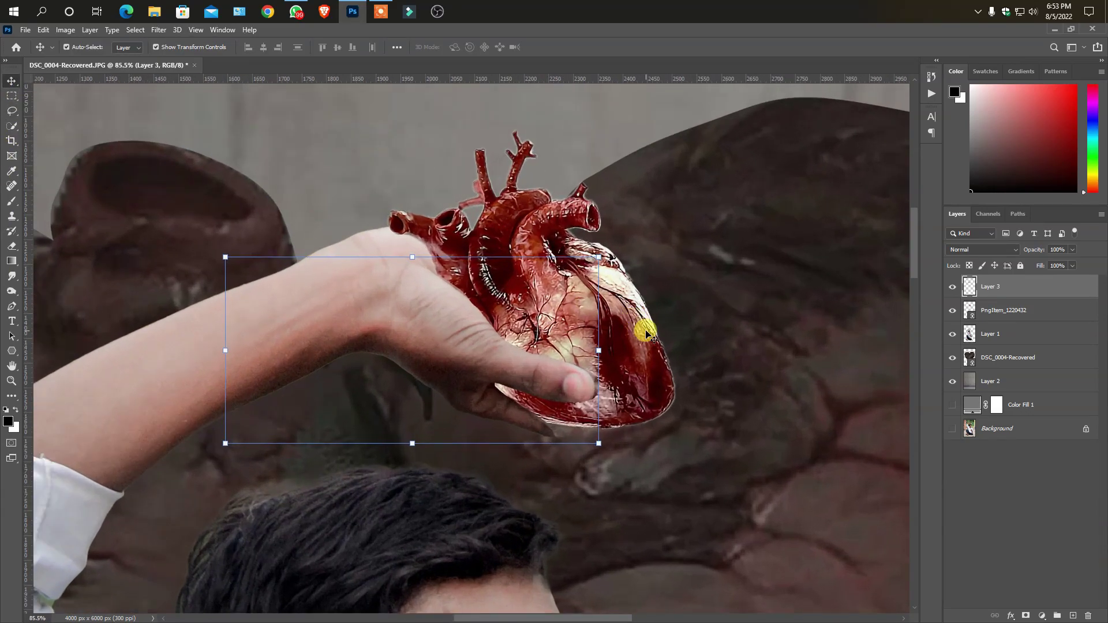
{"action": "left_click", "coordinate": [634, 343]}
{"action": "left_click_drag", "start_coordinate": [634, 343], "coordinate": [629, 357]}
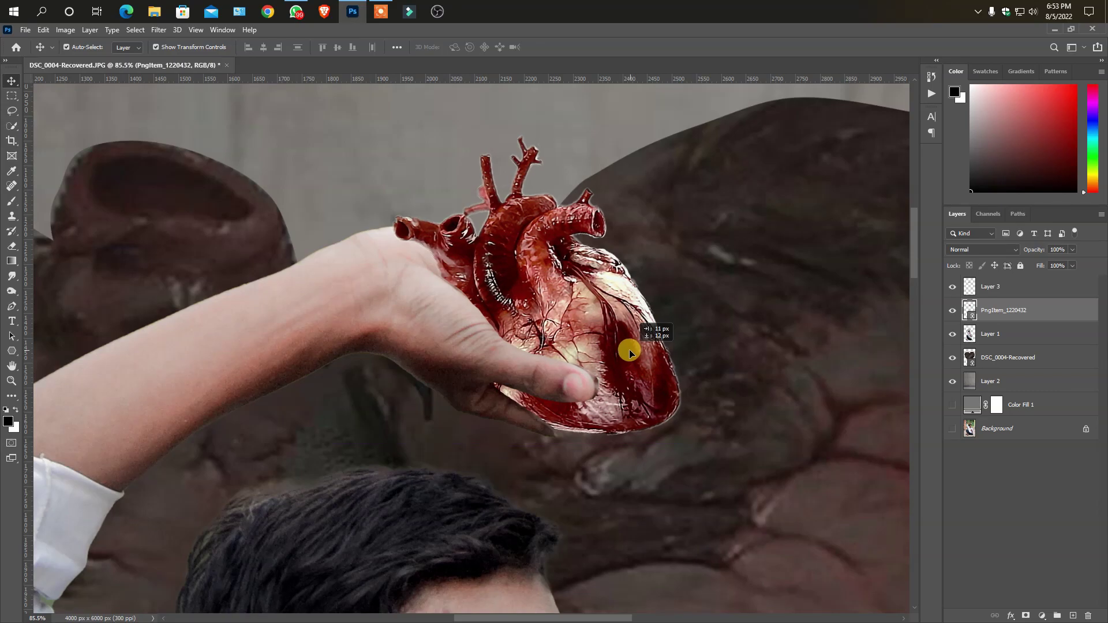
{"action": "left_click_drag", "start_coordinate": [628, 357], "coordinate": [624, 347]}
{"action": "left_click", "coordinate": [555, 363]}
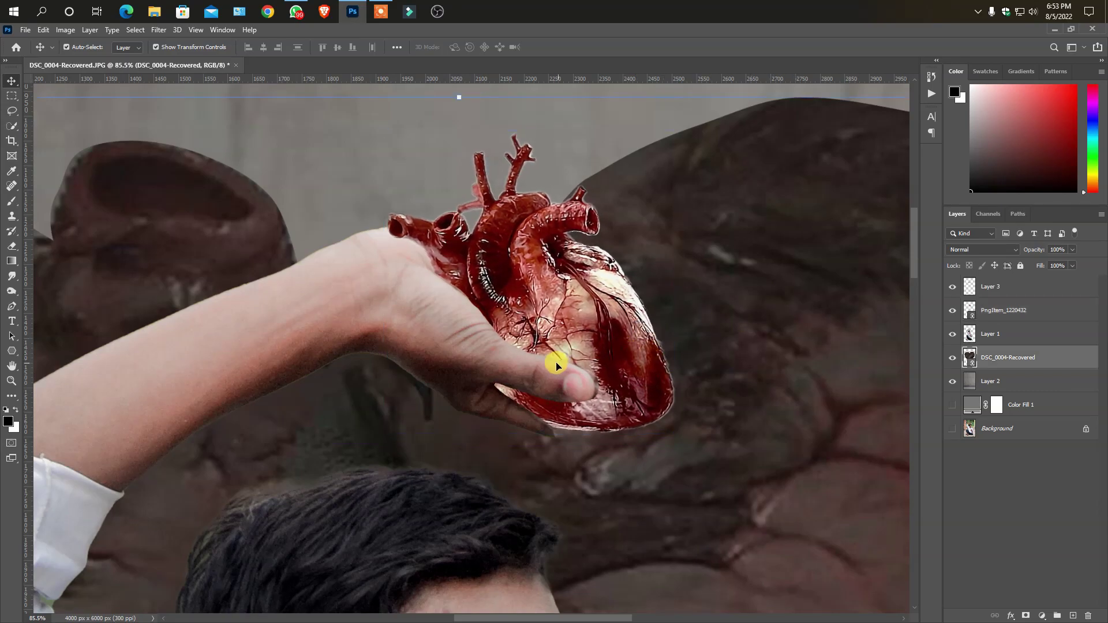
{"action": "left_click", "coordinate": [507, 370]}
- Erase the finger copy over the heart along the thumb and hand edge
{"action": "left_click", "coordinate": [8, 247]}
{"action": "scroll", "coordinate": [677, 377], "scroll_direction": "up", "scroll_amount": 3}
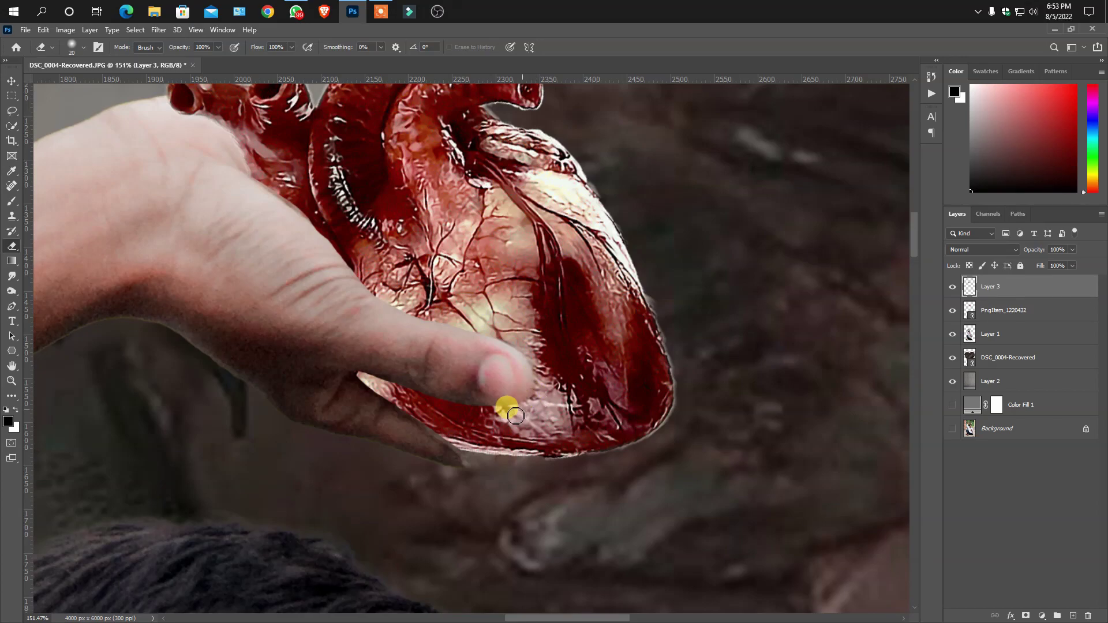
{"action": "left_click_drag", "start_coordinate": [515, 415], "coordinate": [534, 349]}
{"action": "mouse_move", "coordinate": [486, 323]}
{"action": "left_mouse_down"}
{"action": "mouse_move", "coordinate": [383, 388]}
{"action": "mouse_move", "coordinate": [372, 356]}
{"action": "mouse_move", "coordinate": [460, 415]}
{"action": "mouse_move", "coordinate": [448, 443]}
{"action": "mouse_move", "coordinate": [477, 442]}
{"action": "mouse_move", "coordinate": [396, 438]}
{"action": "mouse_move", "coordinate": [563, 457]}
{"action": "left_mouse_up"}
- Erase leftover hand pixels below the heart and zoom around to check the edges
{"action": "scroll", "coordinate": [383, 388], "scroll_direction": "down", "scroll_amount": 1}
{"action": "scroll", "coordinate": [563, 458], "scroll_direction": "down", "scroll_amount": 3}
{"action": "mouse_move", "coordinate": [741, 450]}
{"action": "left_mouse_down"}
{"action": "mouse_move", "coordinate": [417, 289]}
{"action": "mouse_move", "coordinate": [502, 341]}
{"action": "mouse_move", "coordinate": [666, 510]}
{"action": "left_mouse_up"}
{"action": "scroll", "coordinate": [418, 289], "scroll_direction": "up", "scroll_amount": 5}
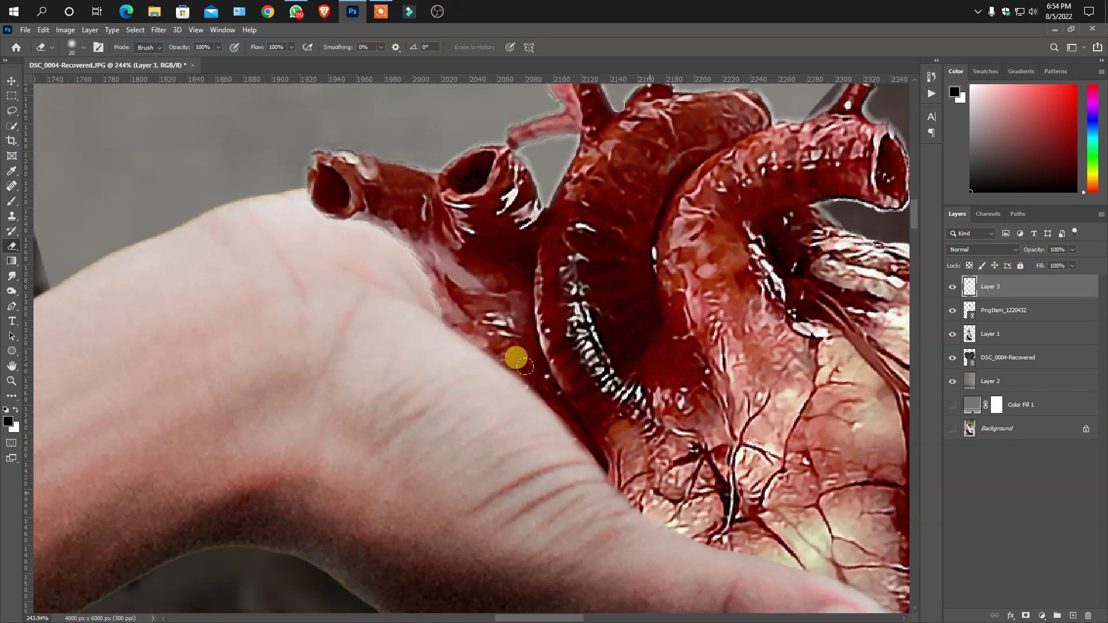
{"action": "scroll", "coordinate": [365, 244], "scroll_direction": "down", "scroll_amount": 4}
{"action": "scroll", "coordinate": [450, 323], "scroll_direction": "down", "scroll_amount": 3}
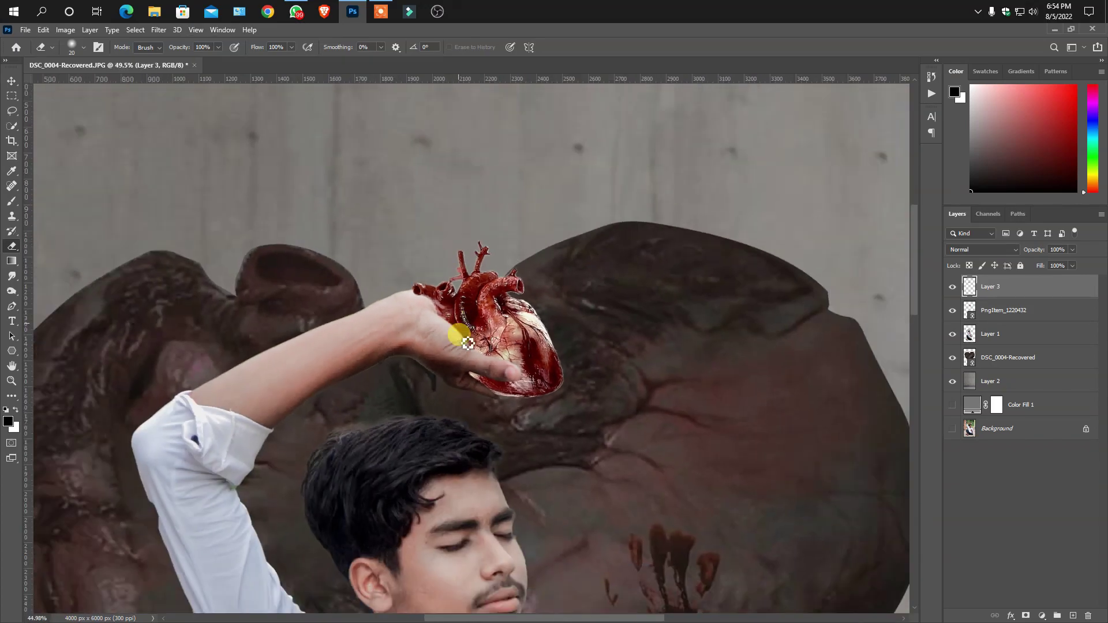
{"action": "scroll", "coordinate": [461, 358], "scroll_direction": "down", "scroll_amount": 3}
{"action": "scroll", "coordinate": [439, 336], "scroll_direction": "up", "scroll_amount": 3}
{"action": "scroll", "coordinate": [450, 324], "scroll_direction": "up", "scroll_amount": 2}
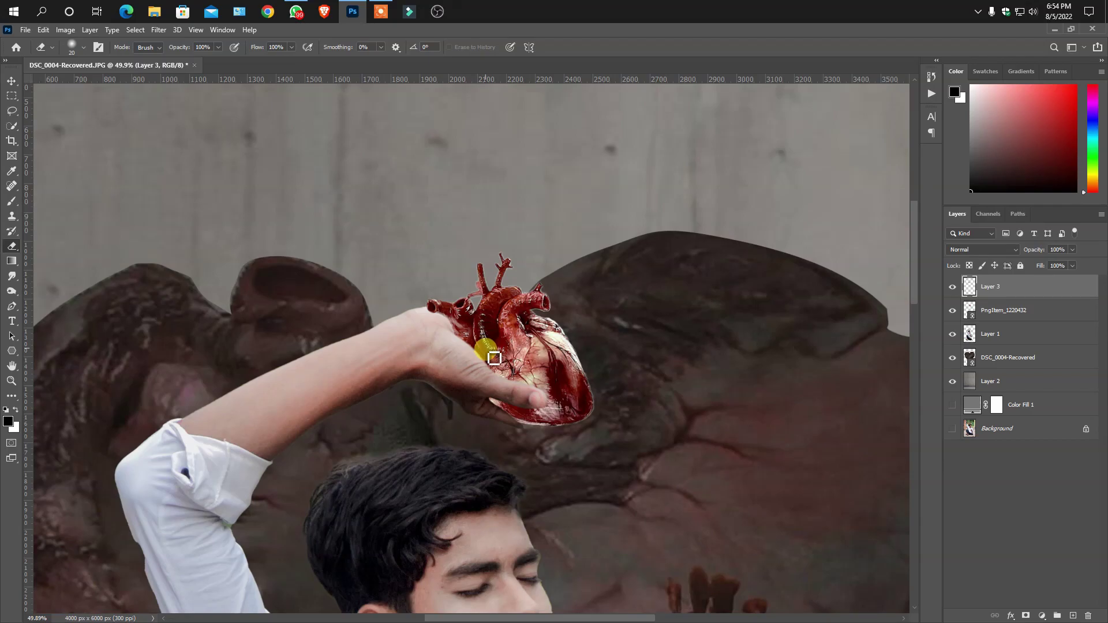
- Burn the PngItem heart darker along the thumb's edge with a smaller brush
{"action": "left_click", "coordinate": [13, 297]}
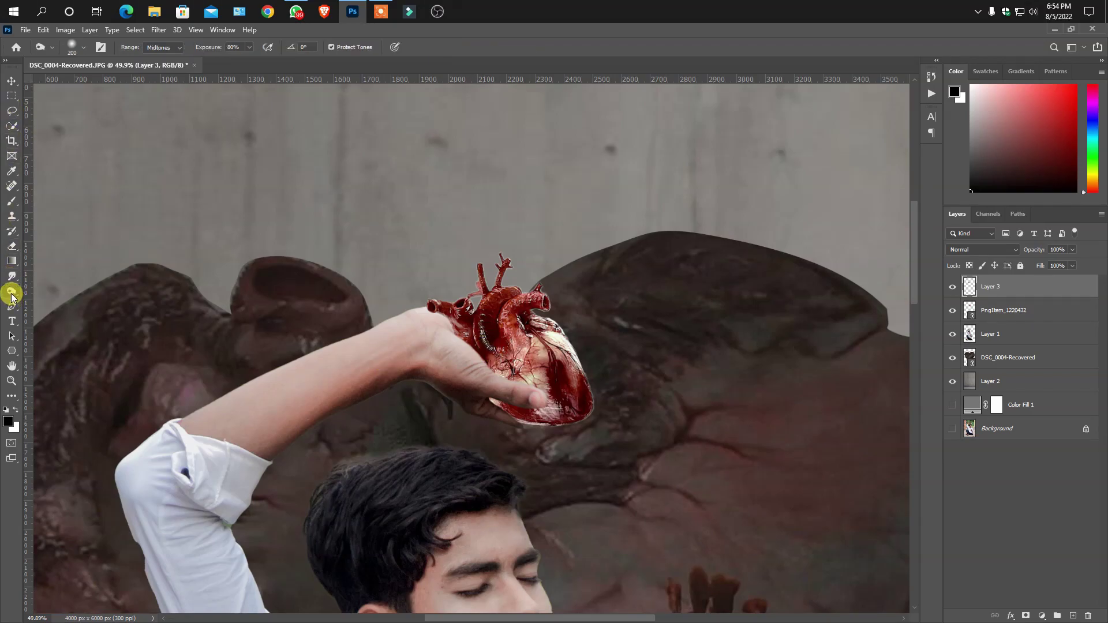
{"action": "scroll", "coordinate": [514, 408], "scroll_direction": "up", "scroll_amount": 2}
{"action": "scroll", "coordinate": [407, 298], "scroll_direction": "up", "scroll_amount": 2}
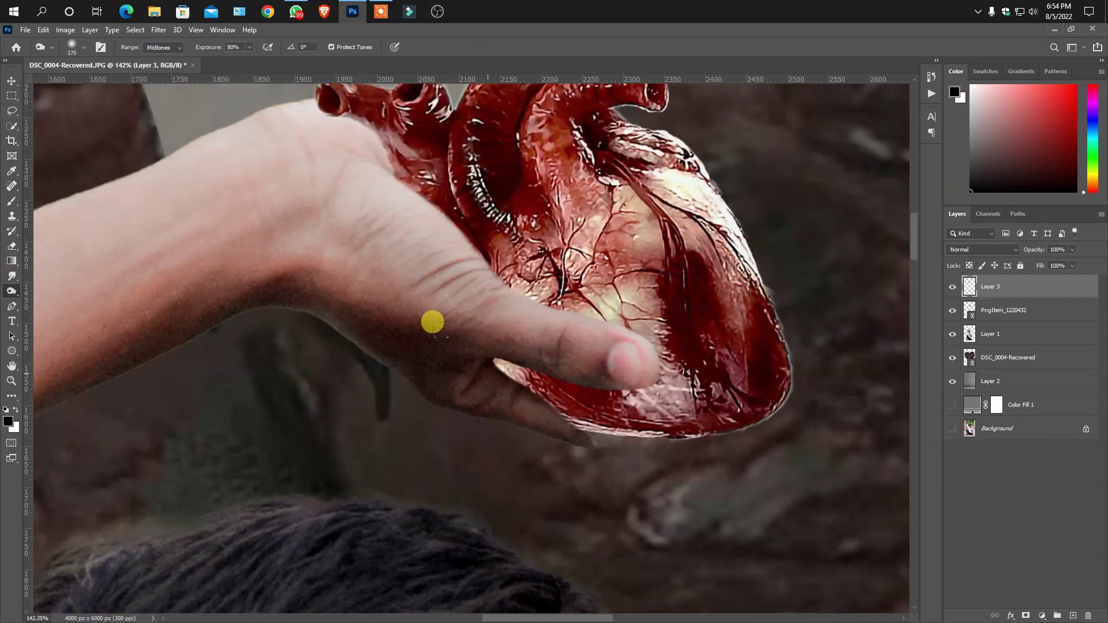
{"action": "right_click", "coordinate": [1001, 310]}
{"action": "key", "text": "Escape"}
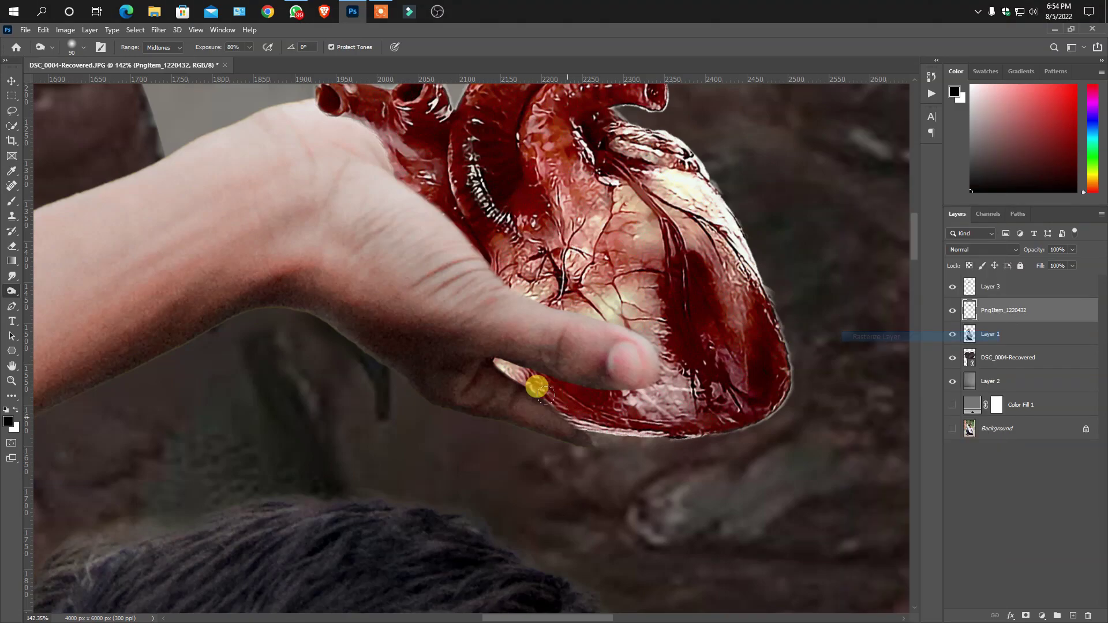
{"action": "key", "text": "bracketleft"}
{"action": "key", "text": "bracketleft"}
{"action": "key", "text": "bracketleft"}
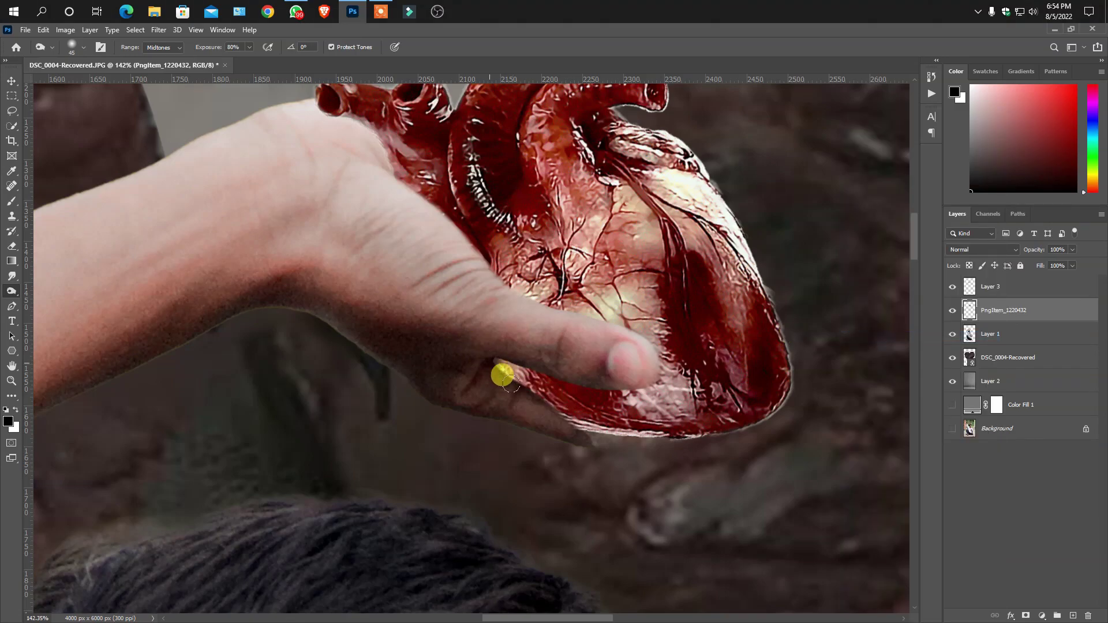
{"action": "mouse_move", "coordinate": [510, 385]}
{"action": "left_mouse_down"}
{"action": "mouse_move", "coordinate": [492, 367]}
{"action": "mouse_move", "coordinate": [494, 351]}
{"action": "mouse_move", "coordinate": [565, 418]}
{"action": "mouse_move", "coordinate": [529, 398]}
{"action": "left_mouse_up"}
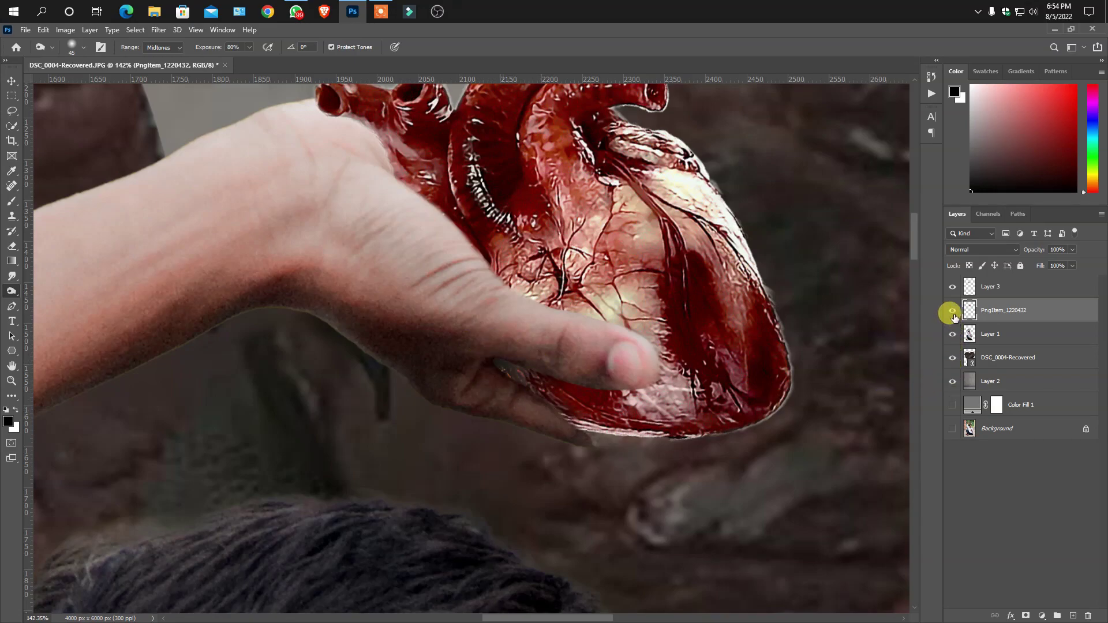
- Toggle the heart layer's visibility to compare, then select Layer 1
{"action": "left_click", "coordinate": [953, 314]}
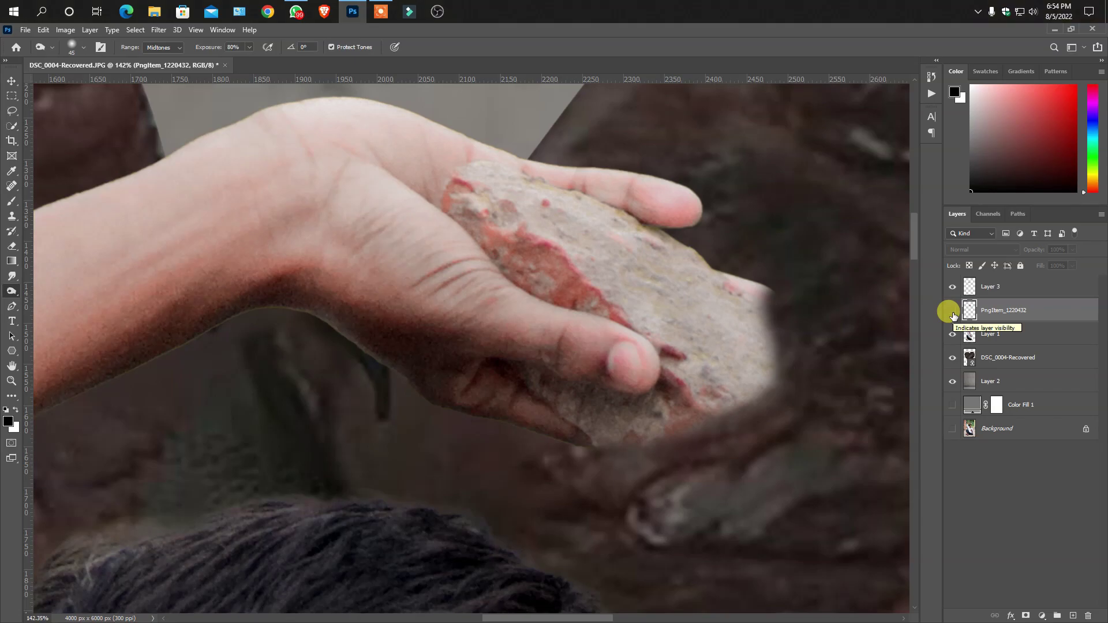
{"action": "left_click", "coordinate": [952, 312]}
{"action": "left_click", "coordinate": [952, 314]}
{"action": "left_click", "coordinate": [952, 314]}
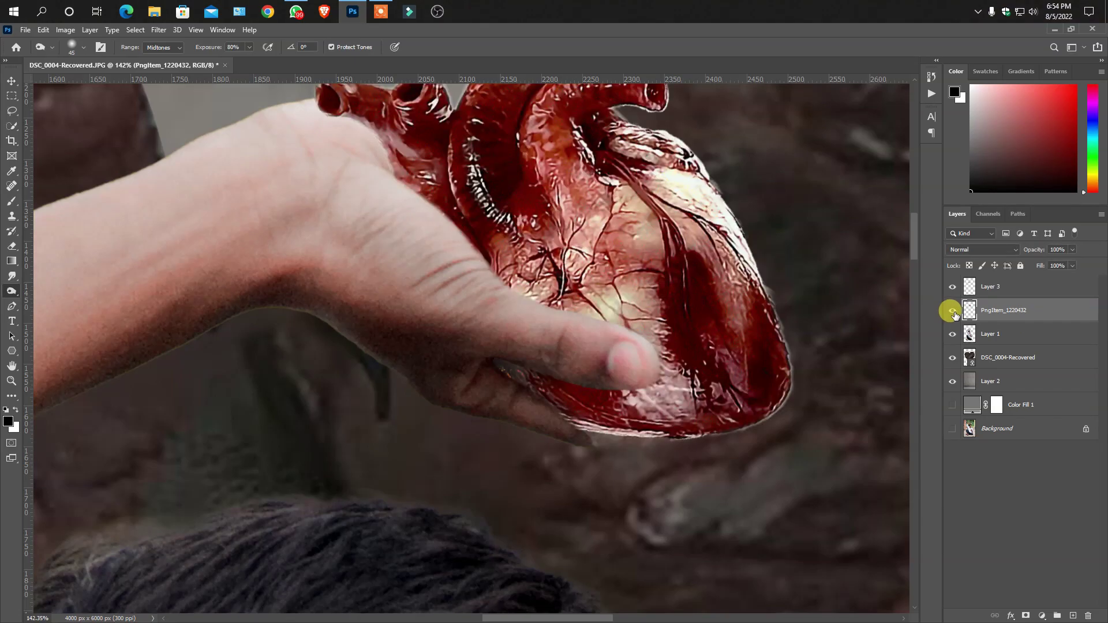
{"action": "left_click", "coordinate": [992, 333]}
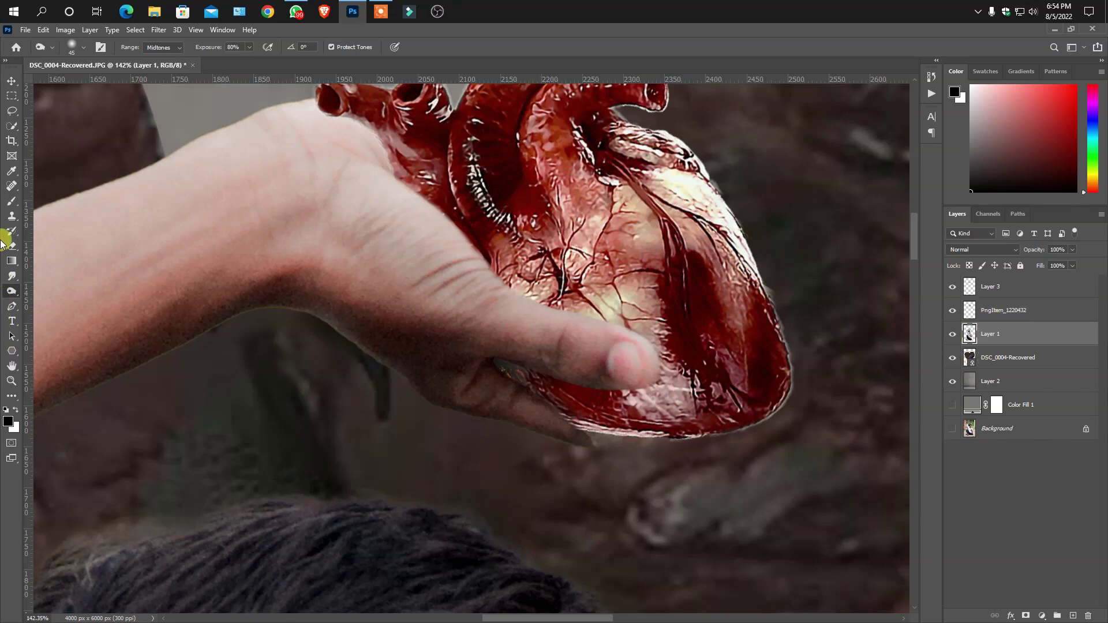
- Erase the fringe along the heart's bottom edge on Layer 3 and compare visibility
{"action": "left_click", "coordinate": [7, 244]}
{"action": "scroll", "coordinate": [594, 450], "scroll_direction": "up", "scroll_amount": 2}
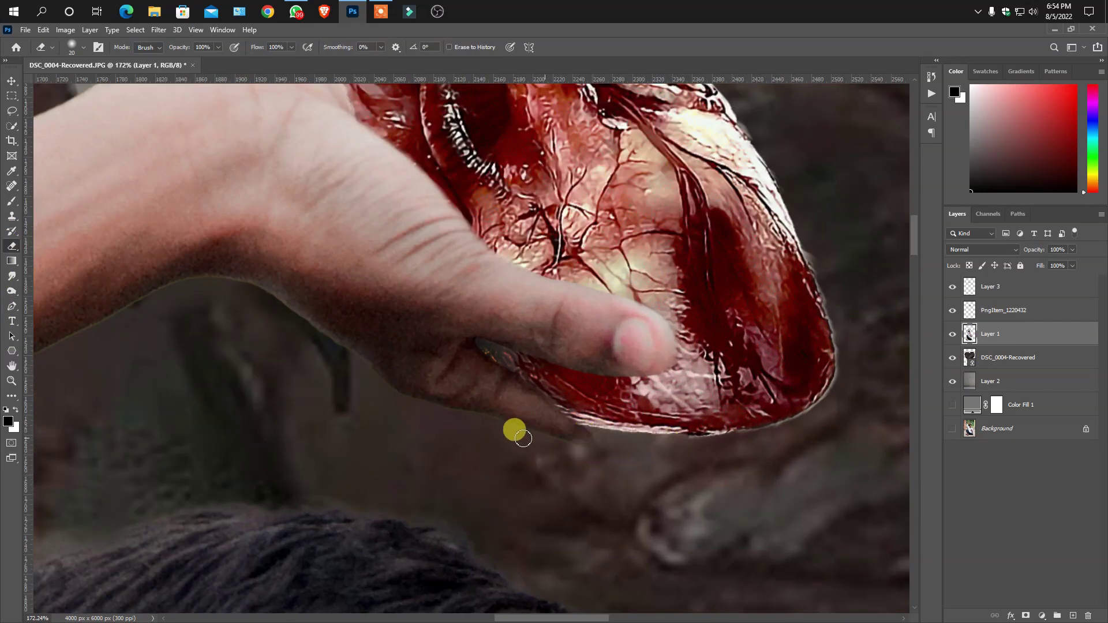
{"action": "left_click", "coordinate": [1008, 311]}
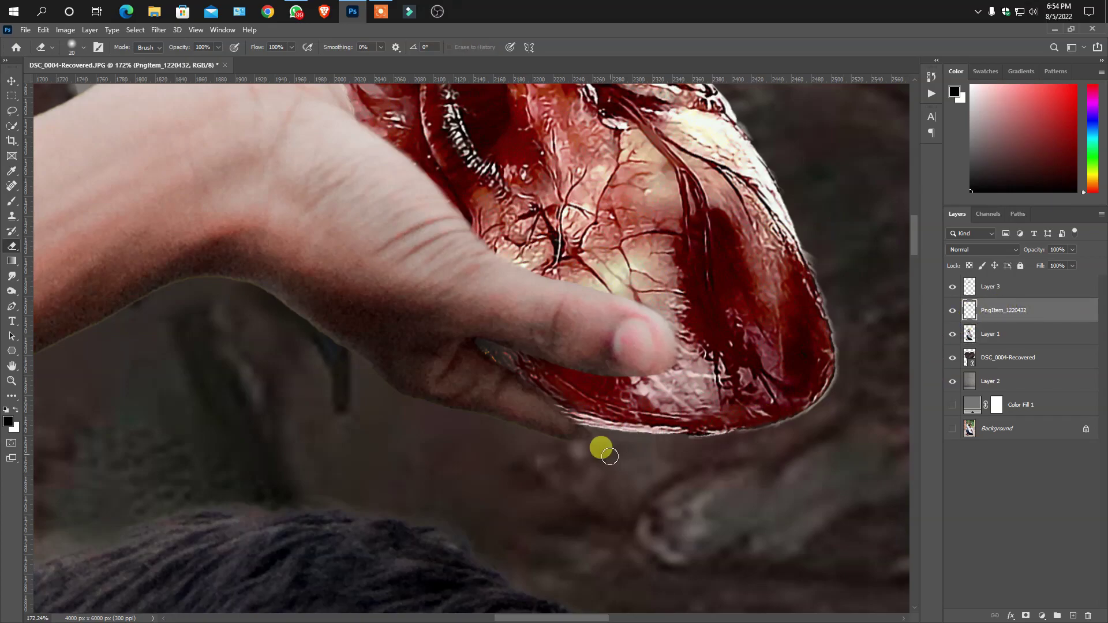
{"action": "left_click", "coordinate": [1006, 288]}
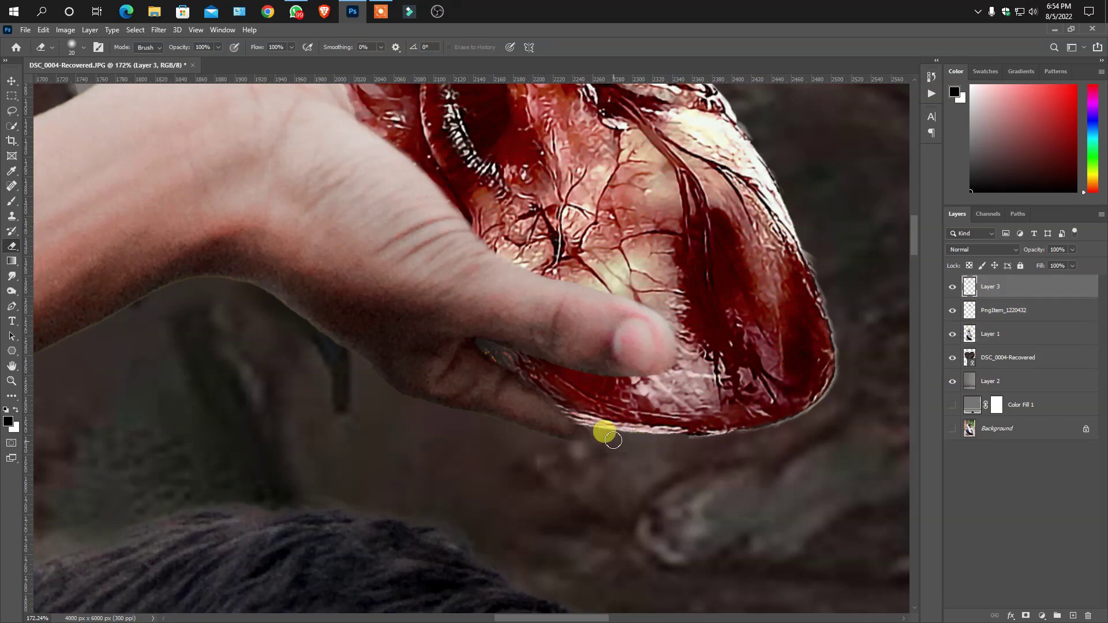
{"action": "mouse_move", "coordinate": [569, 430]}
{"action": "left_mouse_down"}
{"action": "mouse_move", "coordinate": [623, 433]}
{"action": "mouse_move", "coordinate": [594, 442]}
{"action": "mouse_move", "coordinate": [609, 439]}
{"action": "left_mouse_up"}
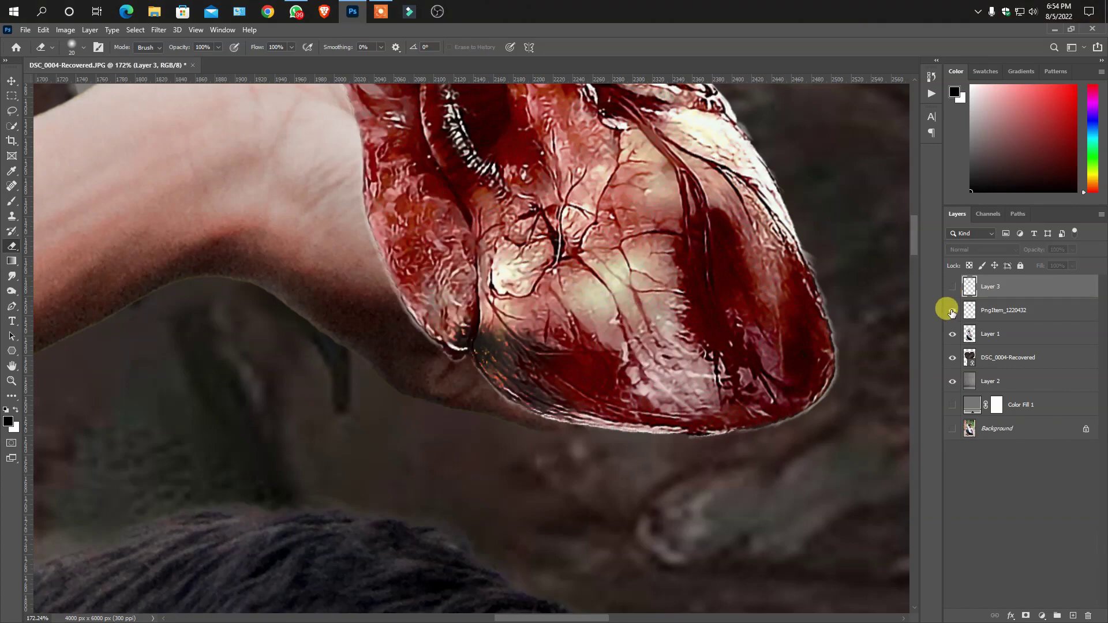
{"action": "left_click_drag", "start_coordinate": [953, 295], "coordinate": [951, 312]}
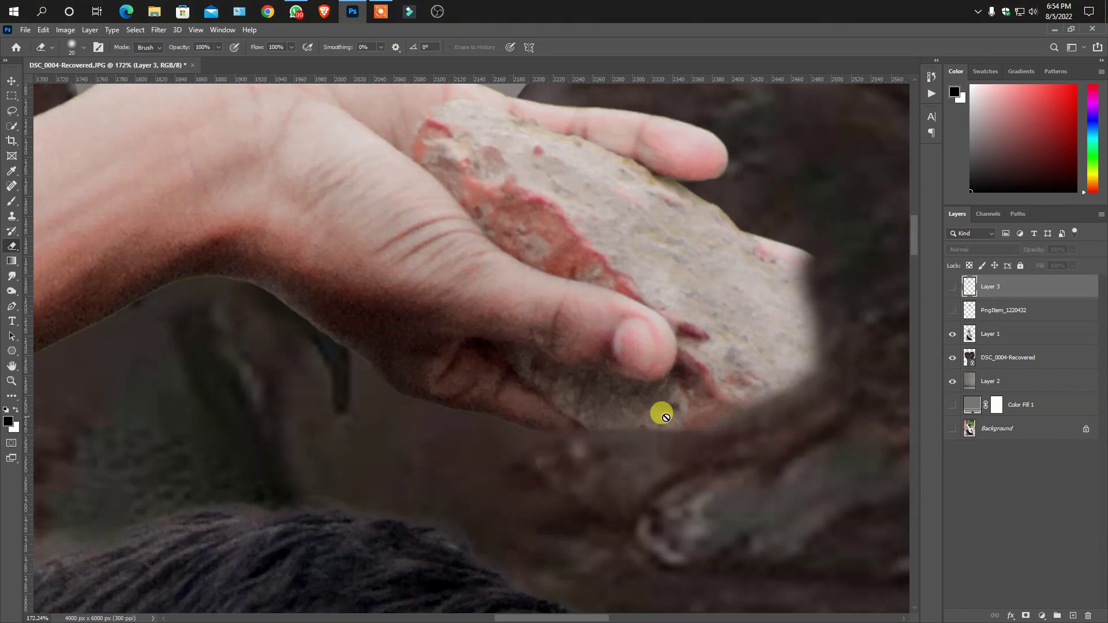
{"action": "left_click_drag", "start_coordinate": [952, 311], "coordinate": [951, 286]}
- Erase heart pixels overlapping the hand on the heart layer, then undo that stroke
{"action": "scroll", "coordinate": [593, 445], "scroll_direction": "down", "scroll_amount": 3}
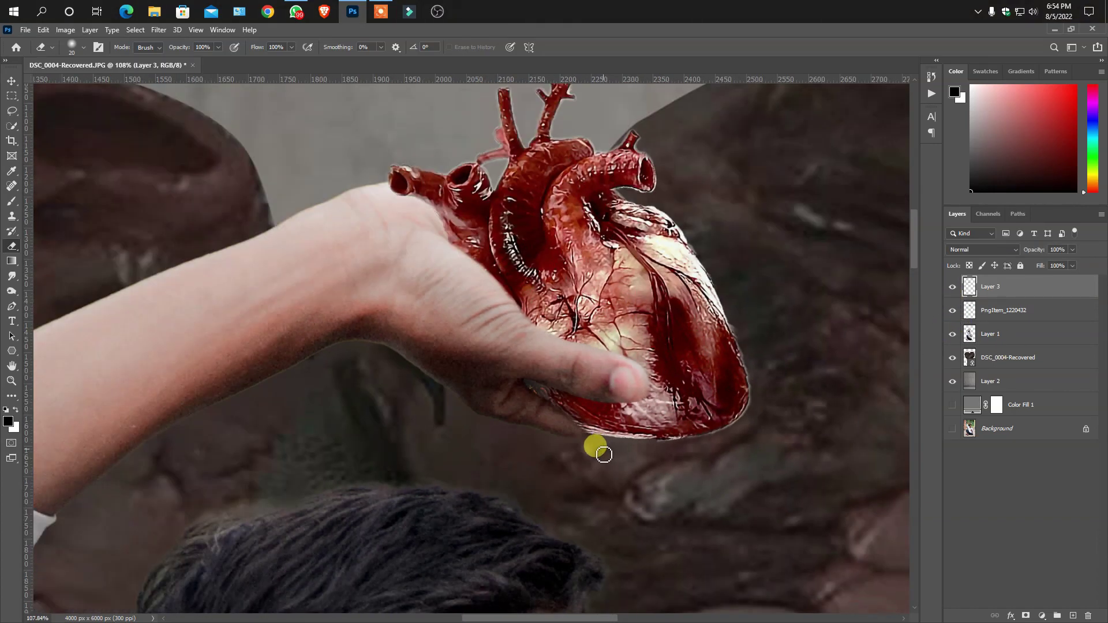
{"action": "scroll", "coordinate": [563, 465], "scroll_direction": "down", "scroll_amount": 3}
{"action": "scroll", "coordinate": [581, 459], "scroll_direction": "up", "scroll_amount": 3}
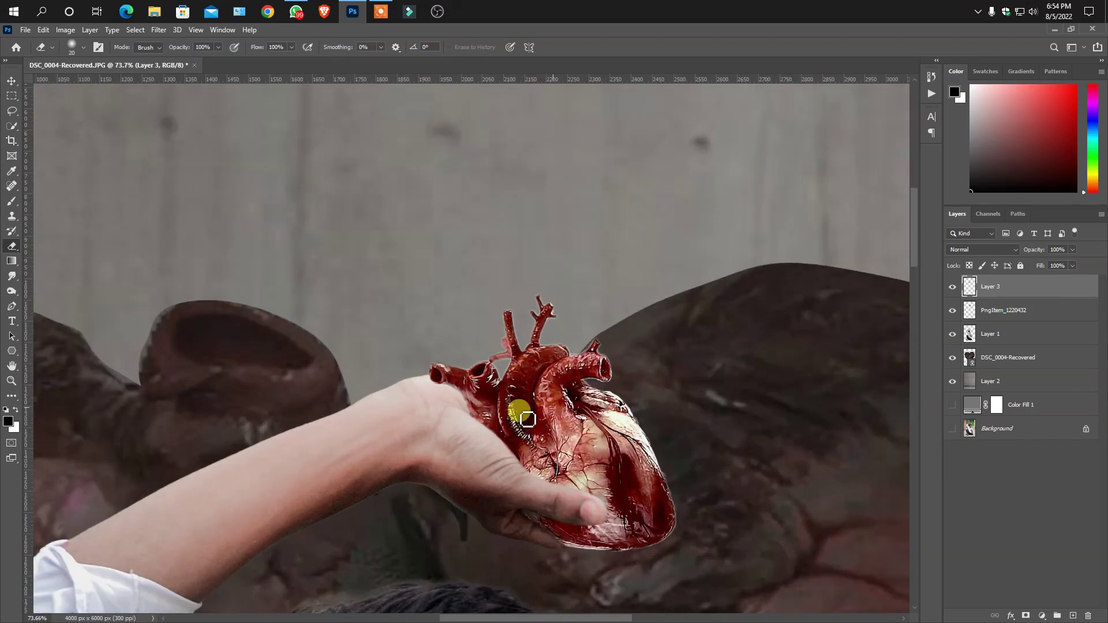
{"action": "scroll", "coordinate": [519, 415], "scroll_direction": "up", "scroll_amount": 3}
{"action": "scroll", "coordinate": [488, 421], "scroll_direction": "up", "scroll_amount": 2}
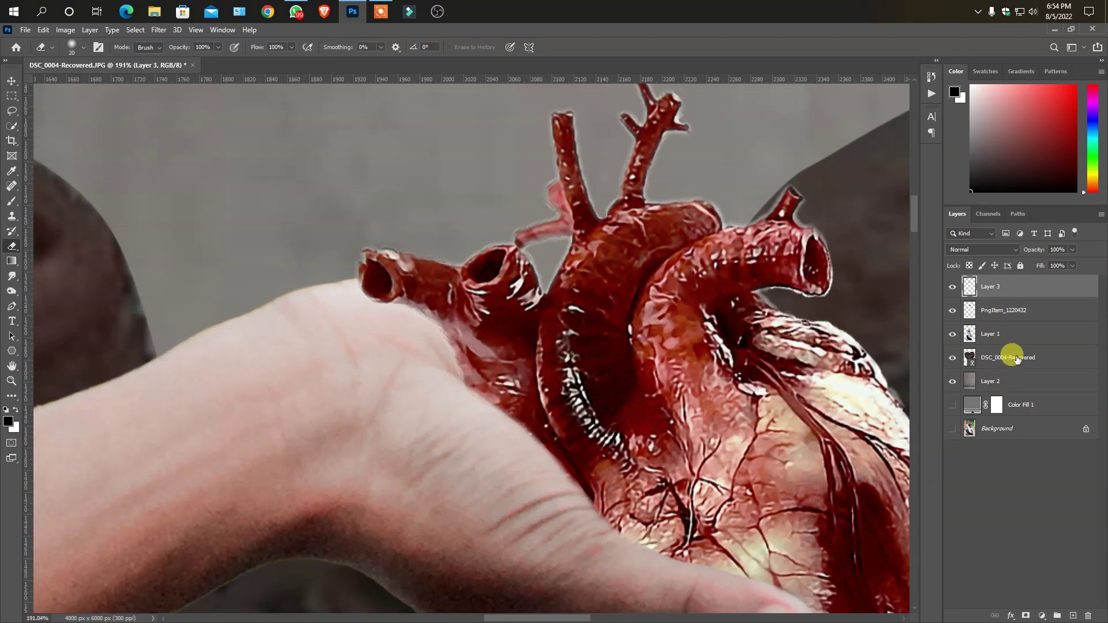
{"action": "left_click", "coordinate": [996, 310]}
{"action": "scroll", "coordinate": [531, 401], "scroll_direction": "up", "scroll_amount": 2}
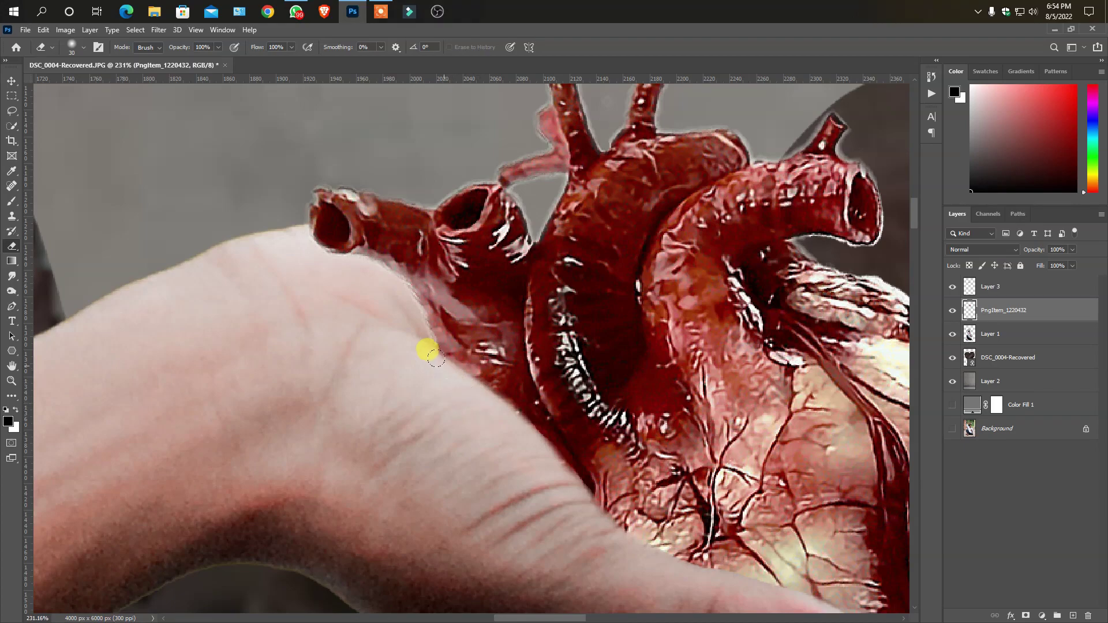
{"action": "left_click_drag", "start_coordinate": [435, 358], "coordinate": [489, 399]}
{"action": "key", "text": "ctrl+z"}
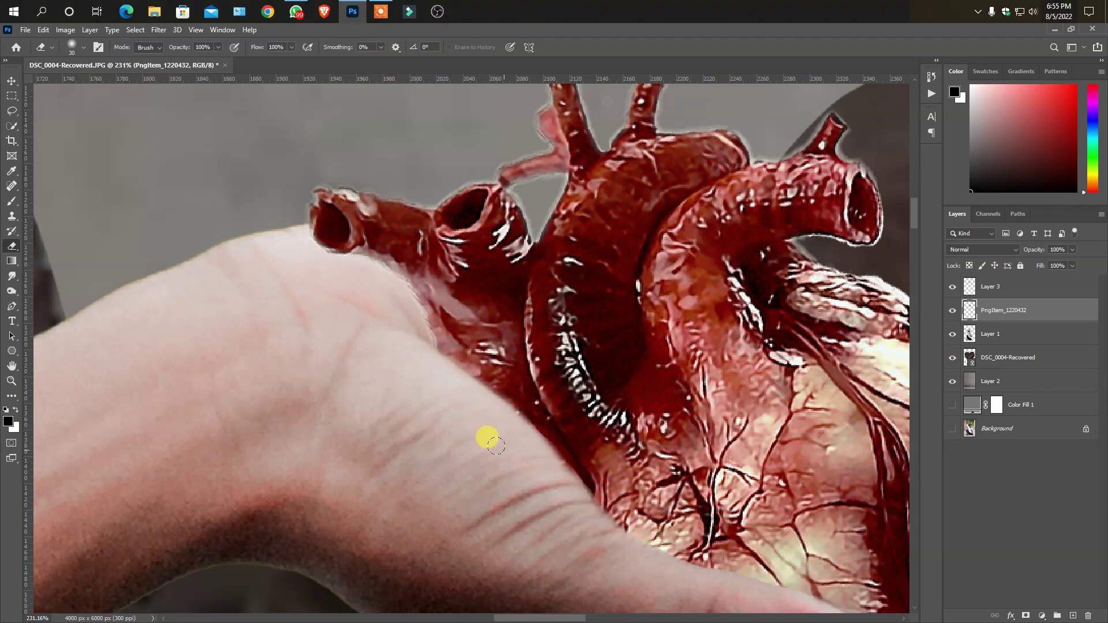
- Burn the heart darker where it meets the hand and fit the image in view
{"action": "left_click", "coordinate": [14, 295]}
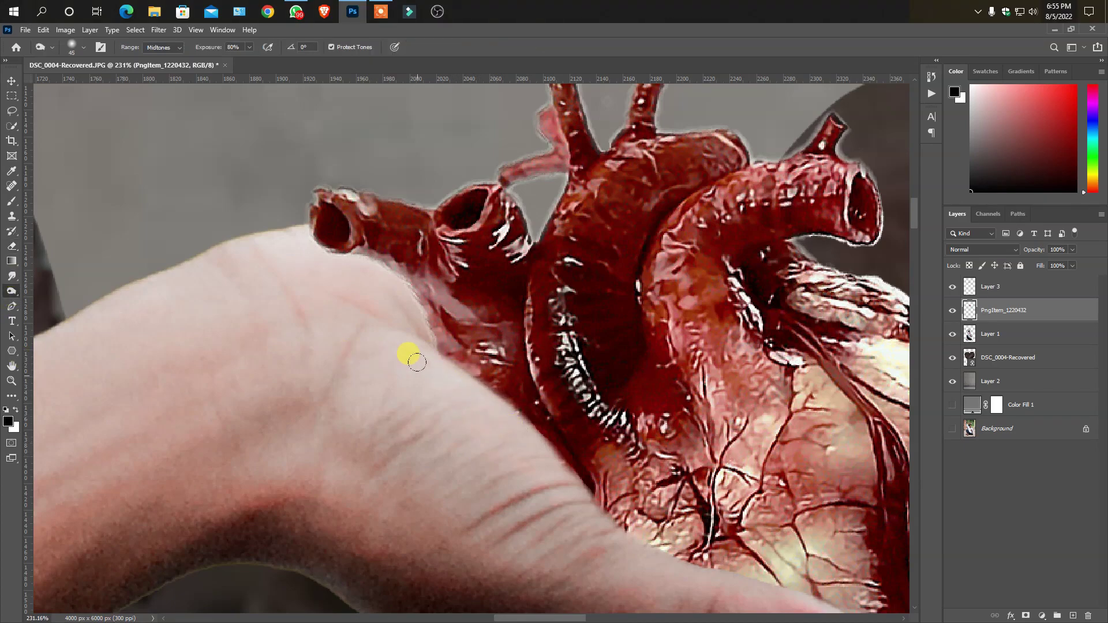
{"action": "left_click_drag", "start_coordinate": [437, 365], "coordinate": [596, 521]}
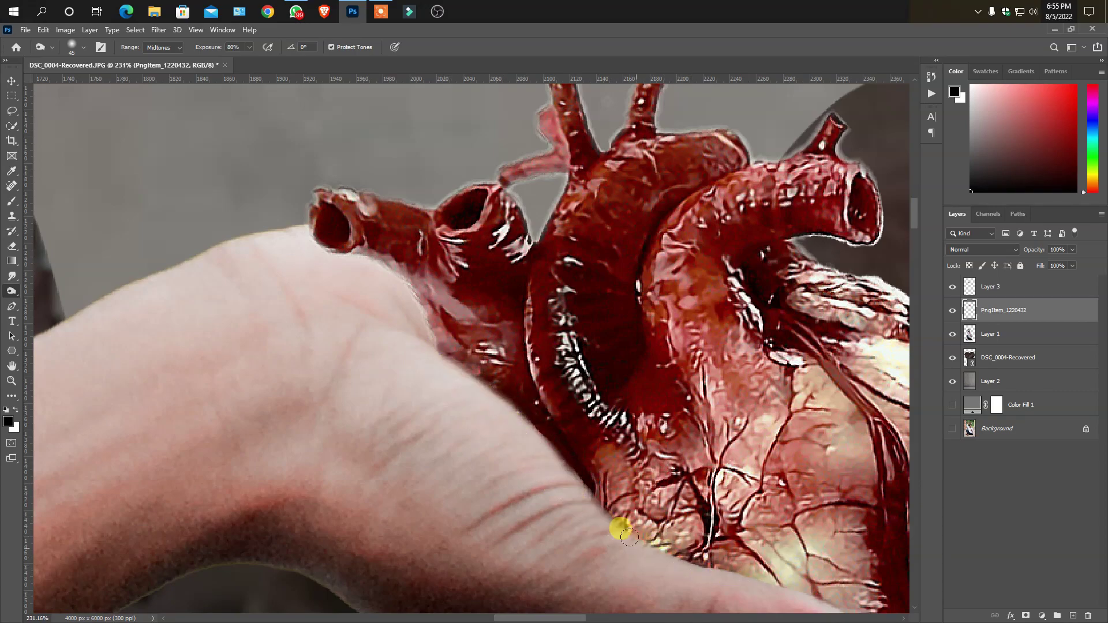
{"action": "scroll", "coordinate": [596, 521], "scroll_direction": "down", "scroll_amount": 4}
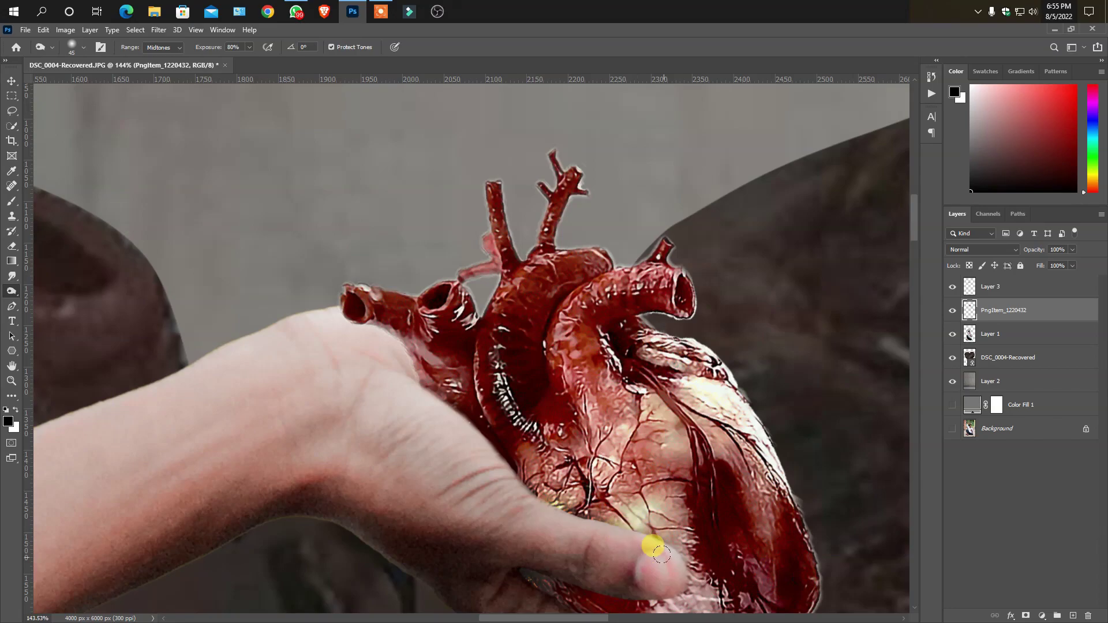
{"action": "key", "text": "ctrl+0"}
- Apply Camera Raw to the heart, lowering highlights, whites, blacks and vibrance
{"action": "scroll", "coordinate": [495, 346], "scroll_direction": "up", "scroll_amount": 5}
{"action": "left_click", "coordinate": [10, 80]}
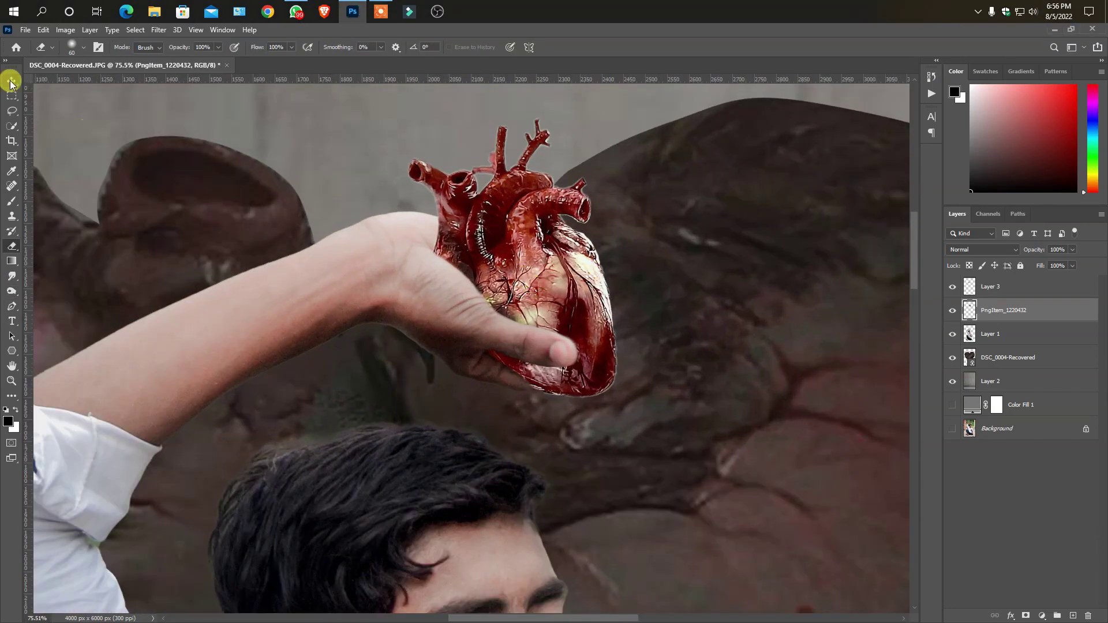
{"action": "key", "text": "shift+ctrl+a"}
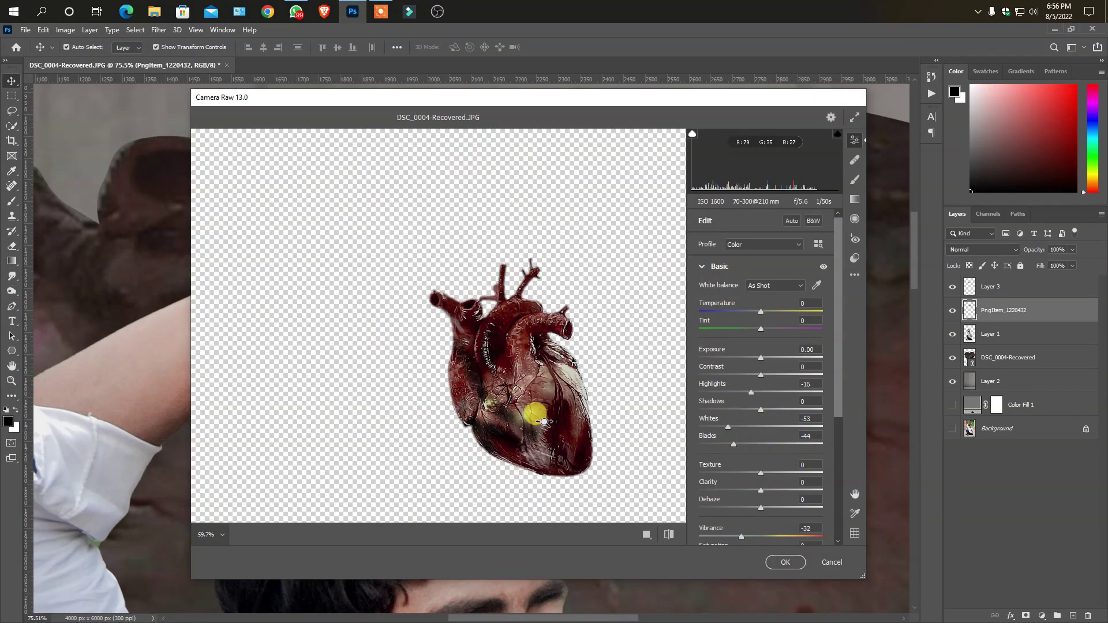
{"action": "key", "text": "Return"}
{"action": "scroll", "coordinate": [766, 494], "scroll_direction": "down", "scroll_amount": 3}
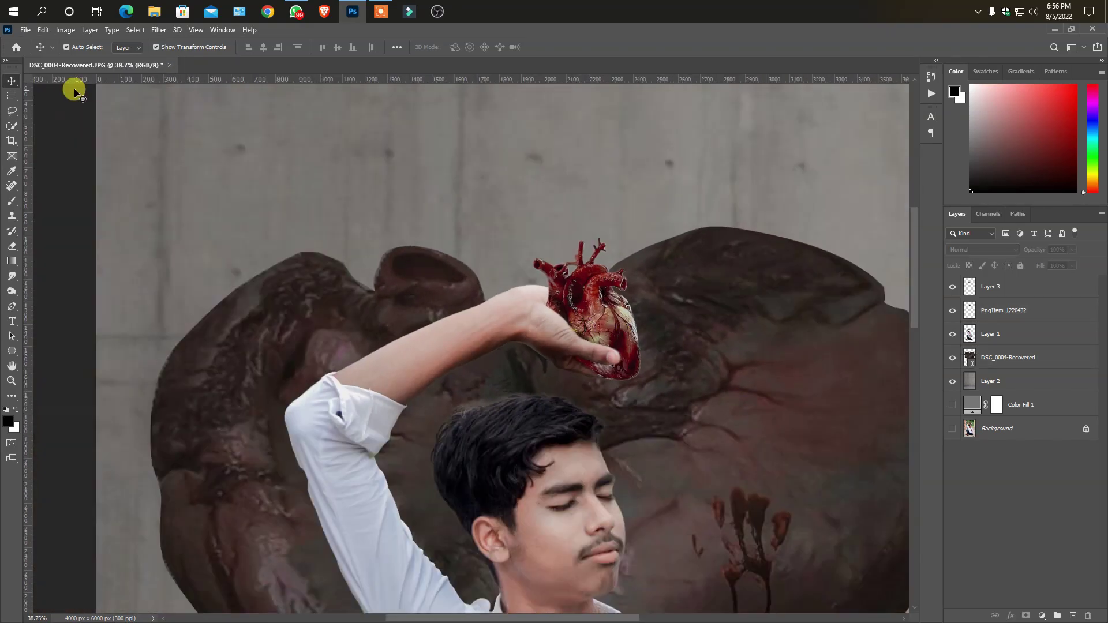
{"action": "key", "text": "ctrl+t"}
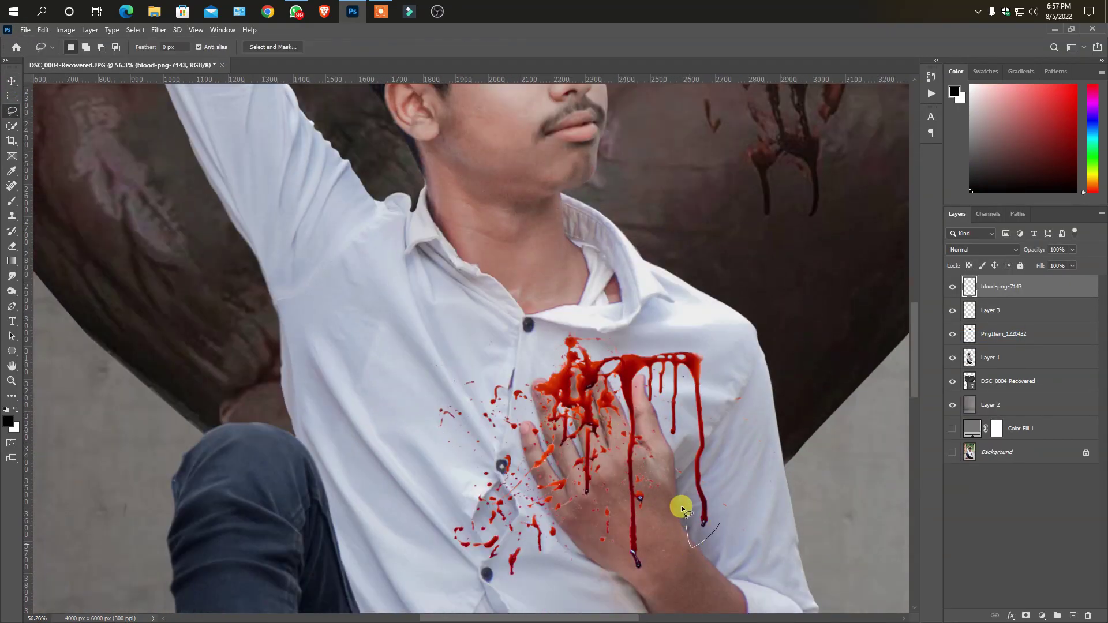
- Set the blood drips to Multiply and narrow them onto the hand
{"action": "key", "text": "Return"}
{"action": "key", "text": "shift+alt+m"}
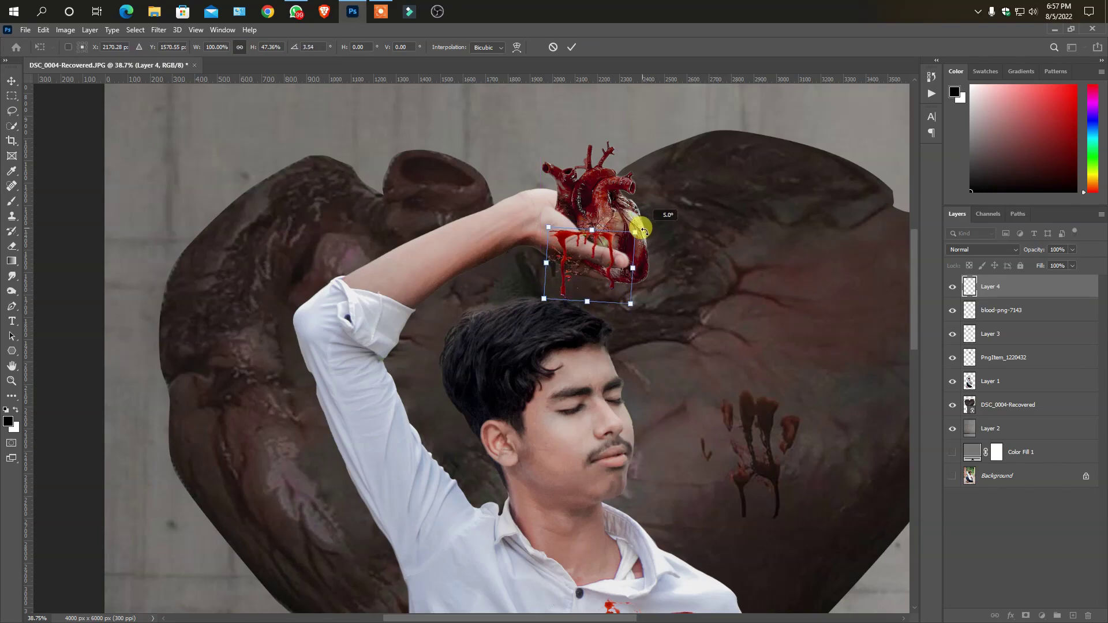
{"action": "scroll", "coordinate": [618, 161], "scroll_direction": "up", "scroll_amount": 5}
{"action": "mouse_move", "coordinate": [701, 486]}
{"action": "left_mouse_down"}
{"action": "mouse_move", "coordinate": [548, 487]}
{"action": "mouse_move", "coordinate": [508, 413]}
{"action": "left_mouse_up"}
- Warp the blood drips to curve along the heart and follow the fingers and thumb
{"action": "left_click", "coordinate": [516, 47]}
{"action": "left_click_drag", "start_coordinate": [548, 513], "coordinate": [575, 496]}
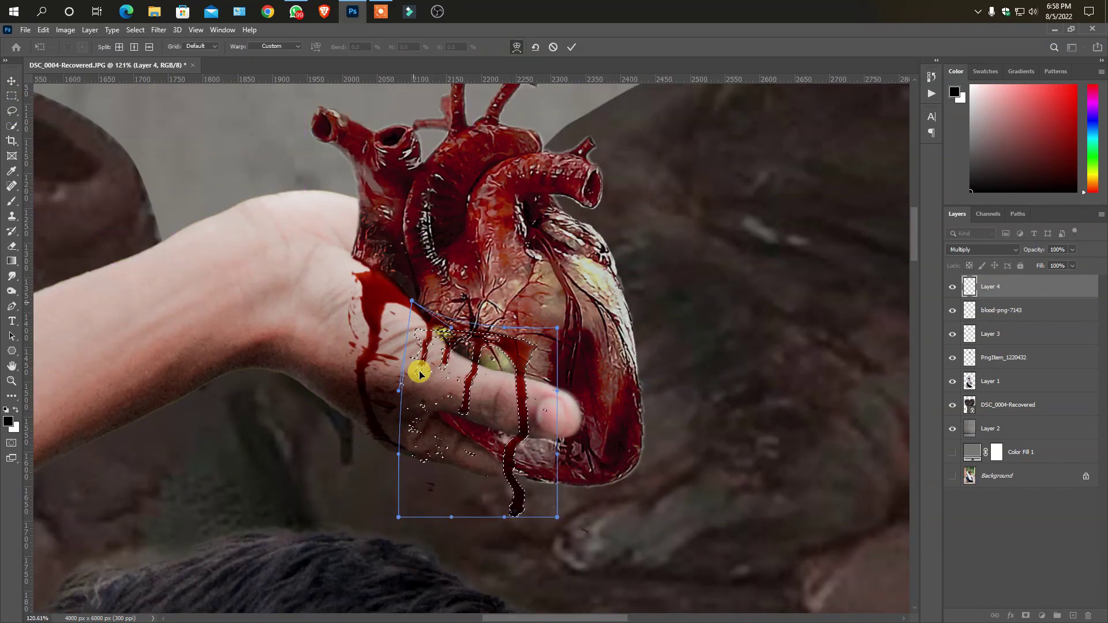
{"action": "left_click_drag", "start_coordinate": [420, 374], "coordinate": [462, 363]}
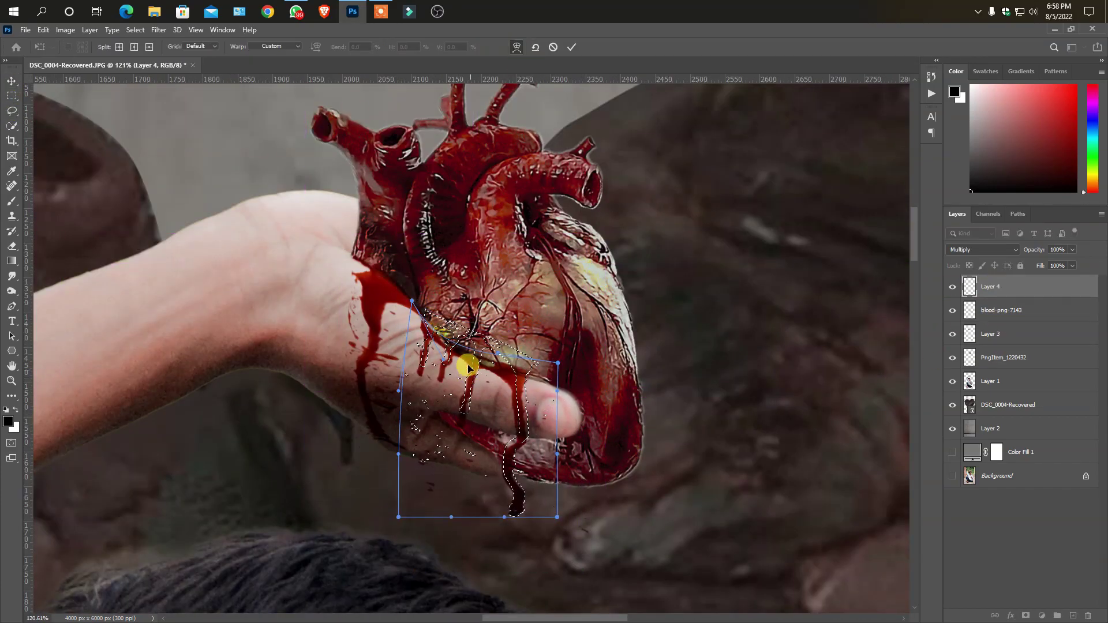
{"action": "left_click_drag", "start_coordinate": [413, 300], "coordinate": [417, 295]}
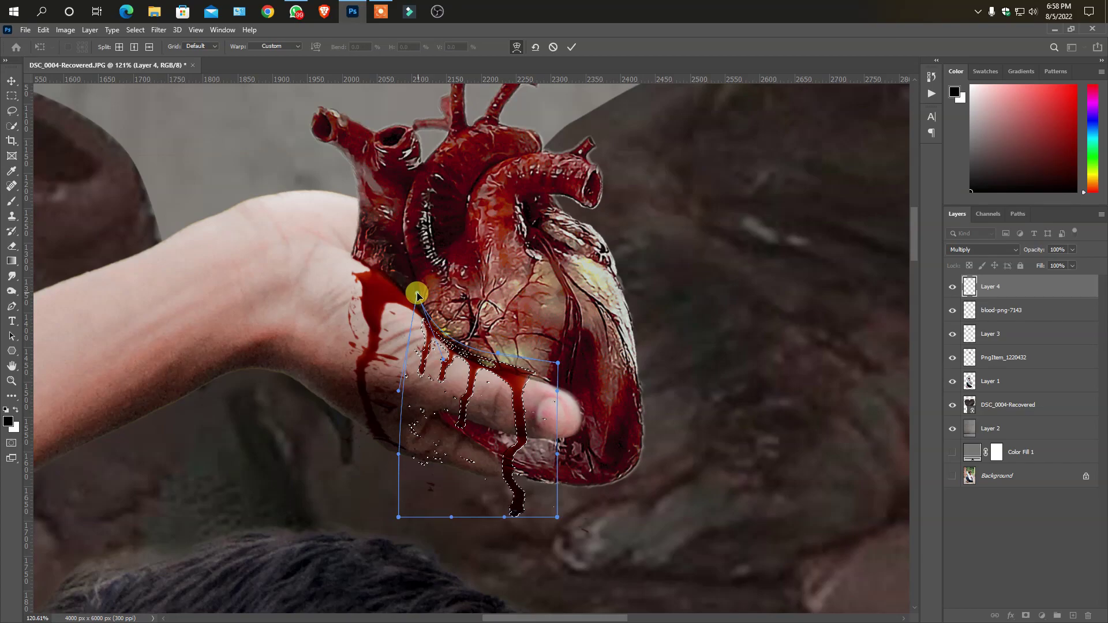
{"action": "left_click_drag", "start_coordinate": [557, 517], "coordinate": [555, 449]}
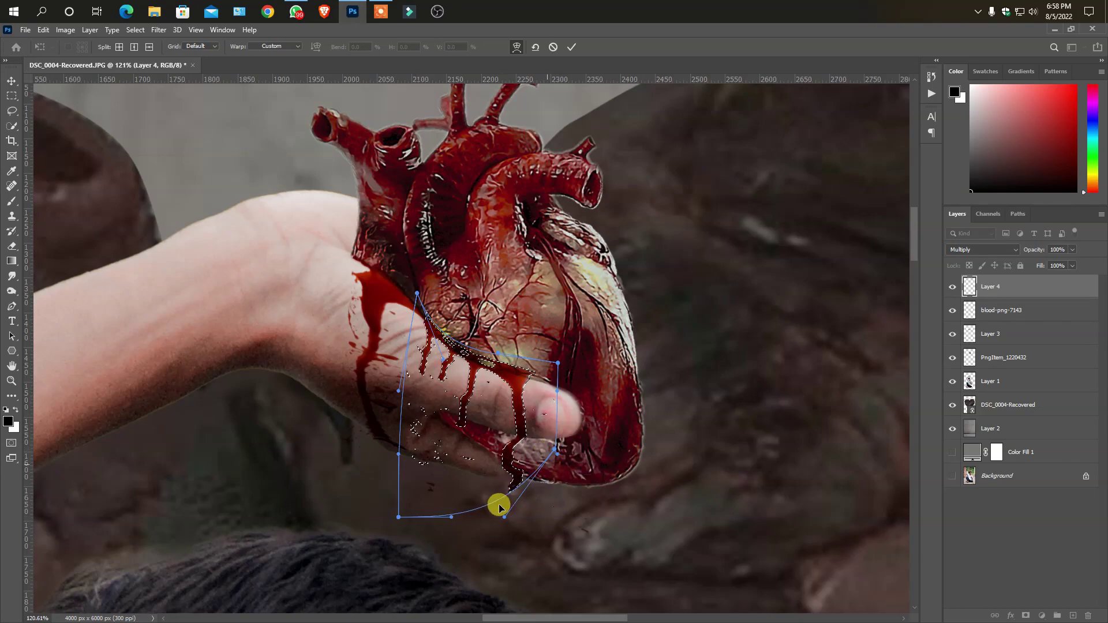
{"action": "left_click_drag", "start_coordinate": [400, 517], "coordinate": [401, 433]}
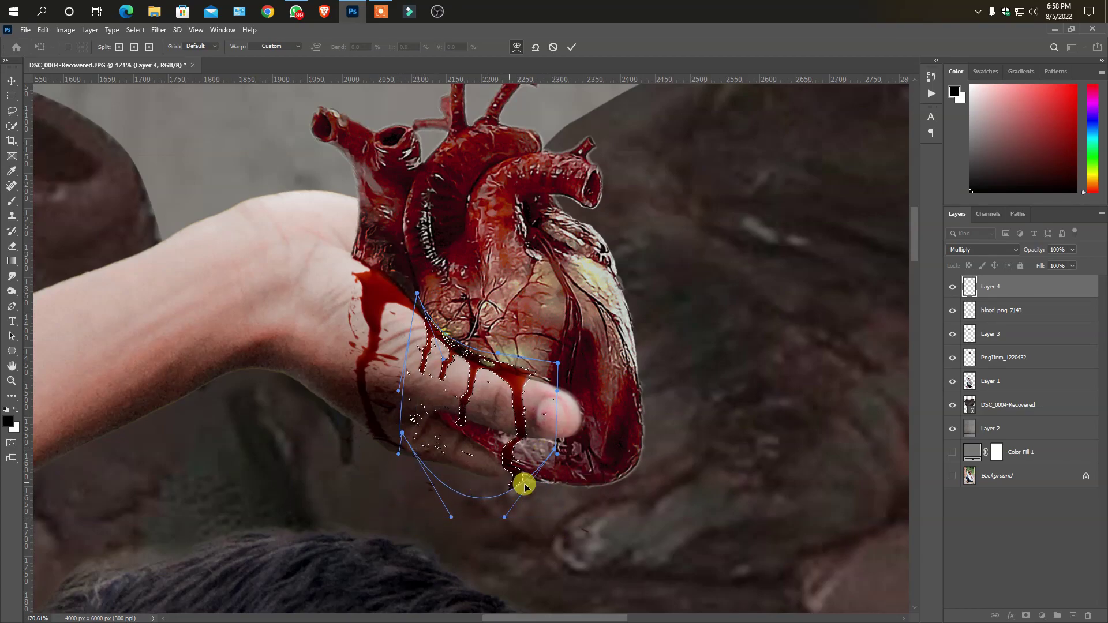
{"action": "left_click_drag", "start_coordinate": [503, 517], "coordinate": [462, 477]}
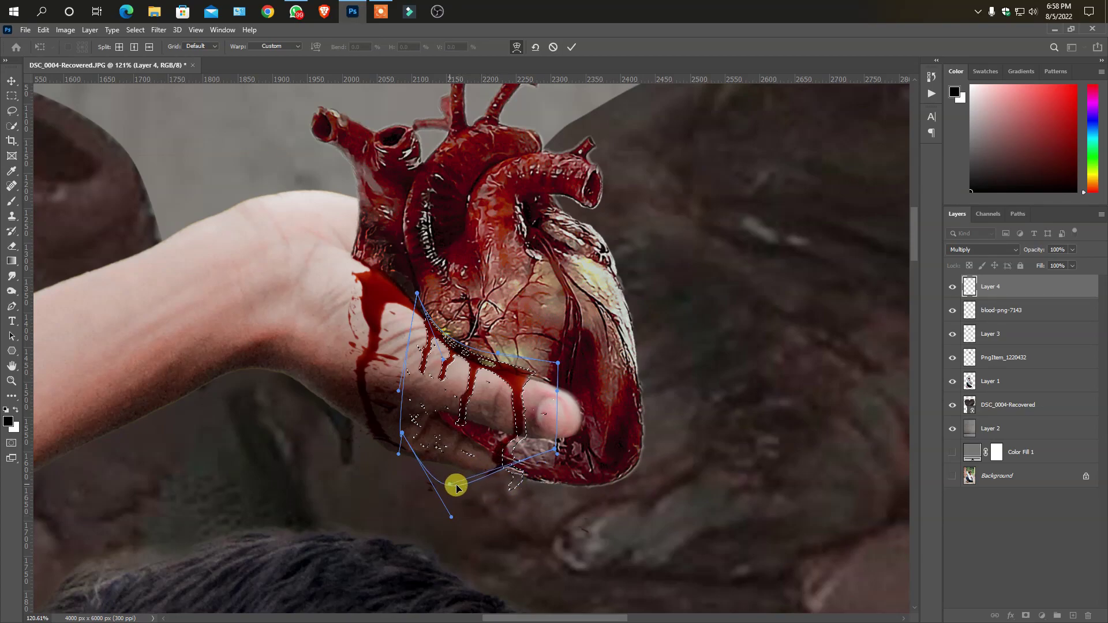
{"action": "left_click", "coordinate": [572, 46]}
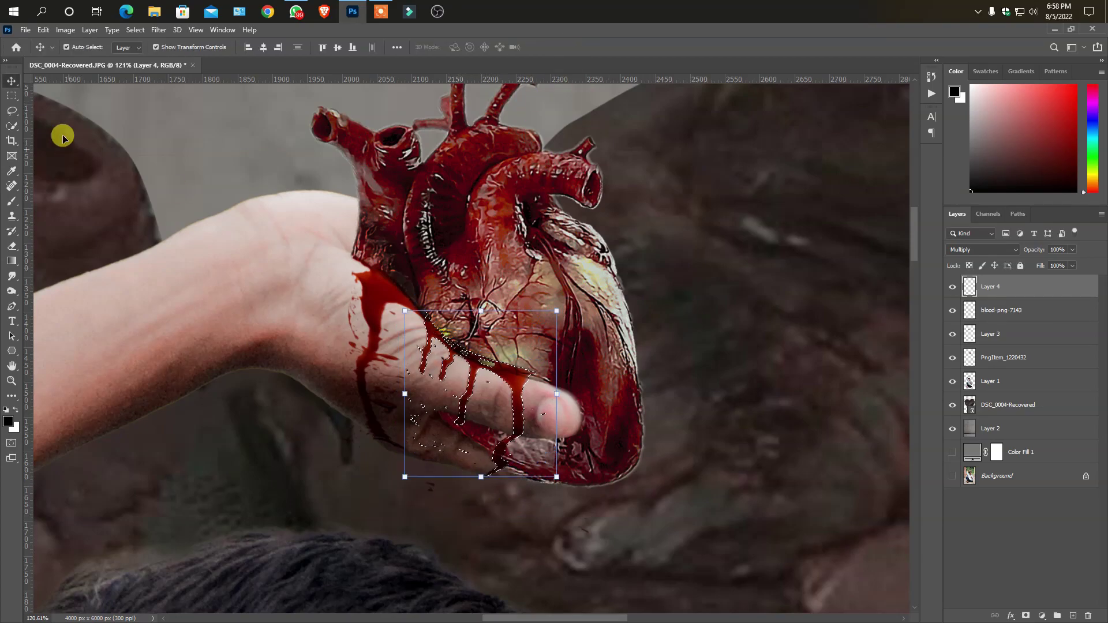
- Deselect the blood drips and return to the Move tool
{"action": "left_click", "coordinate": [12, 96]}
{"action": "left_click", "coordinate": [424, 312]}
{"action": "scroll", "coordinate": [450, 329], "scroll_direction": "down", "scroll_amount": 3}
{"action": "scroll", "coordinate": [508, 380], "scroll_direction": "down", "scroll_amount": 3}
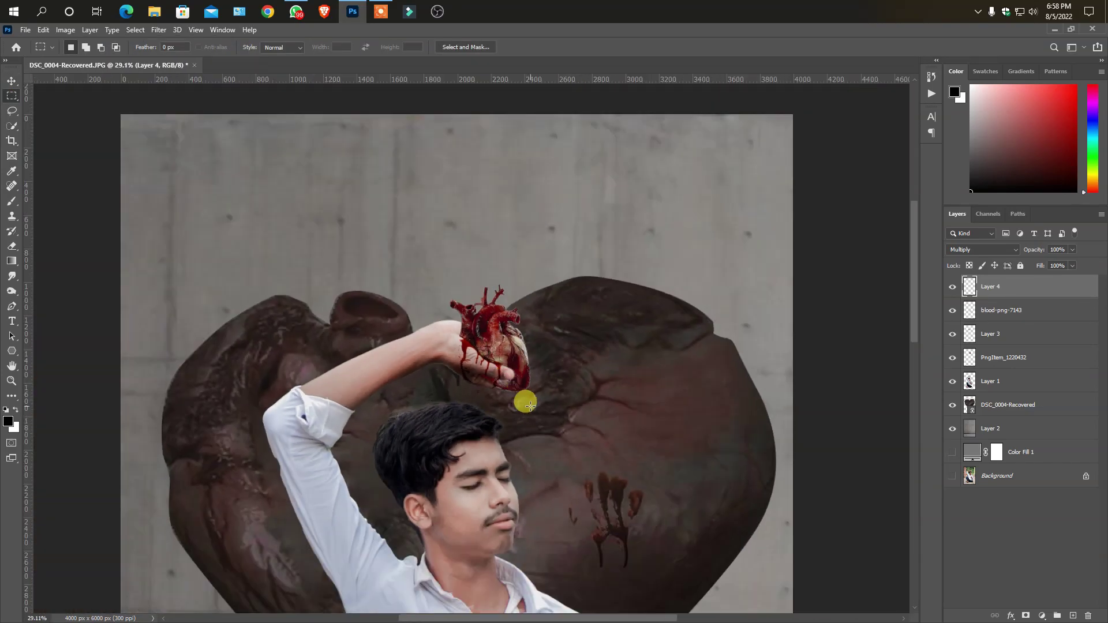
{"action": "scroll", "coordinate": [556, 421], "scroll_direction": "down", "scroll_amount": 1}
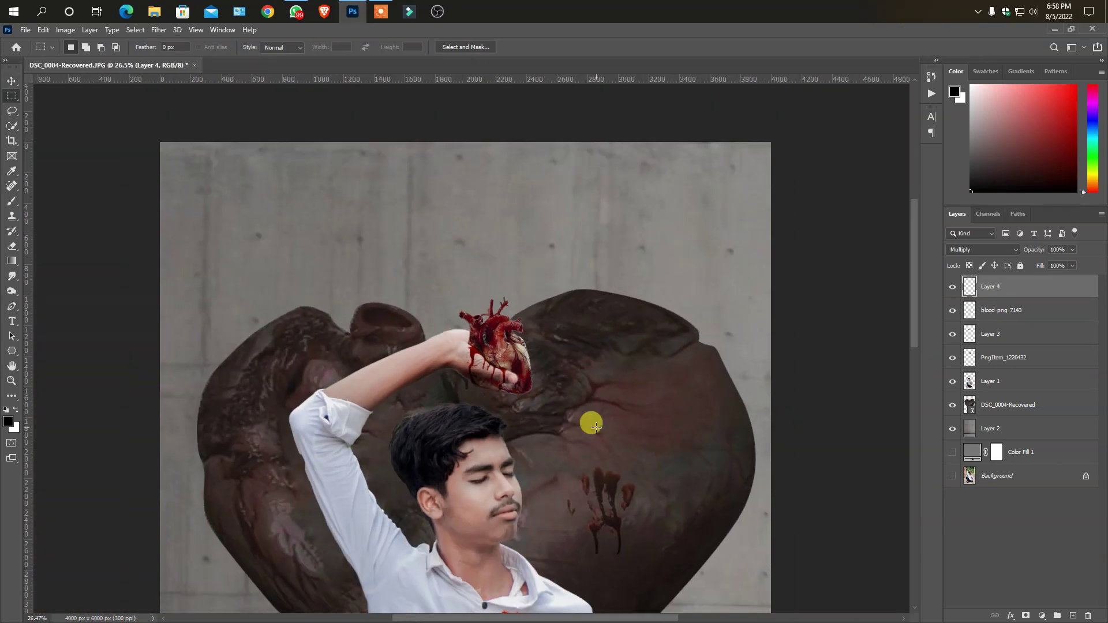
{"action": "scroll", "coordinate": [501, 337], "scroll_direction": "down", "scroll_amount": 2}
{"action": "scroll", "coordinate": [495, 400], "scroll_direction": "down", "scroll_amount": 2}
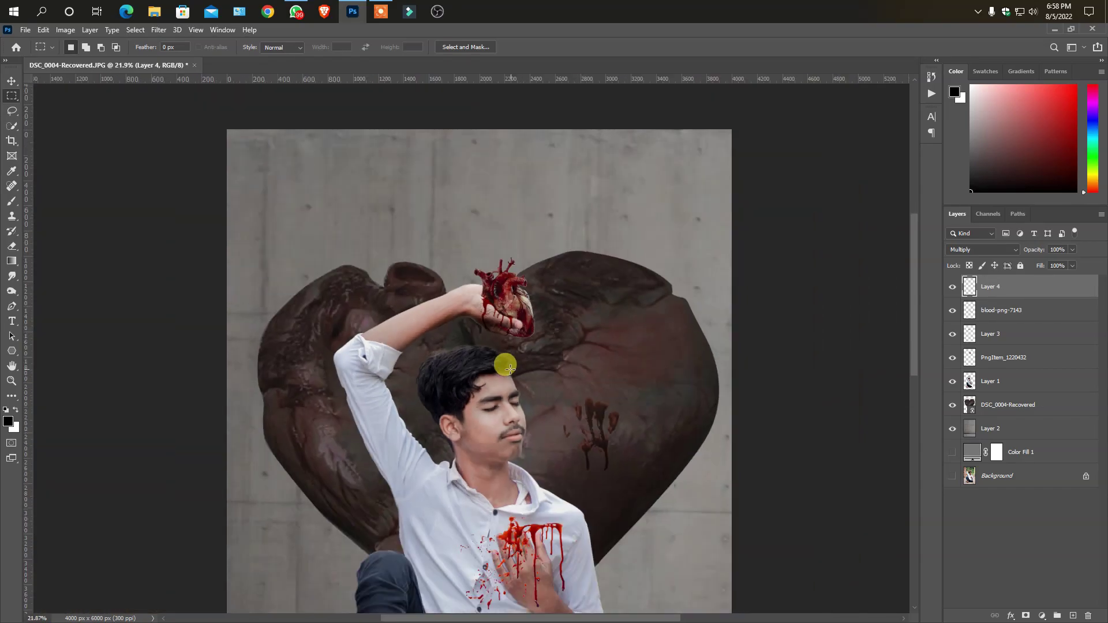
{"action": "scroll", "coordinate": [507, 367], "scroll_direction": "down", "scroll_amount": 2}
{"action": "left_click", "coordinate": [135, 160]}
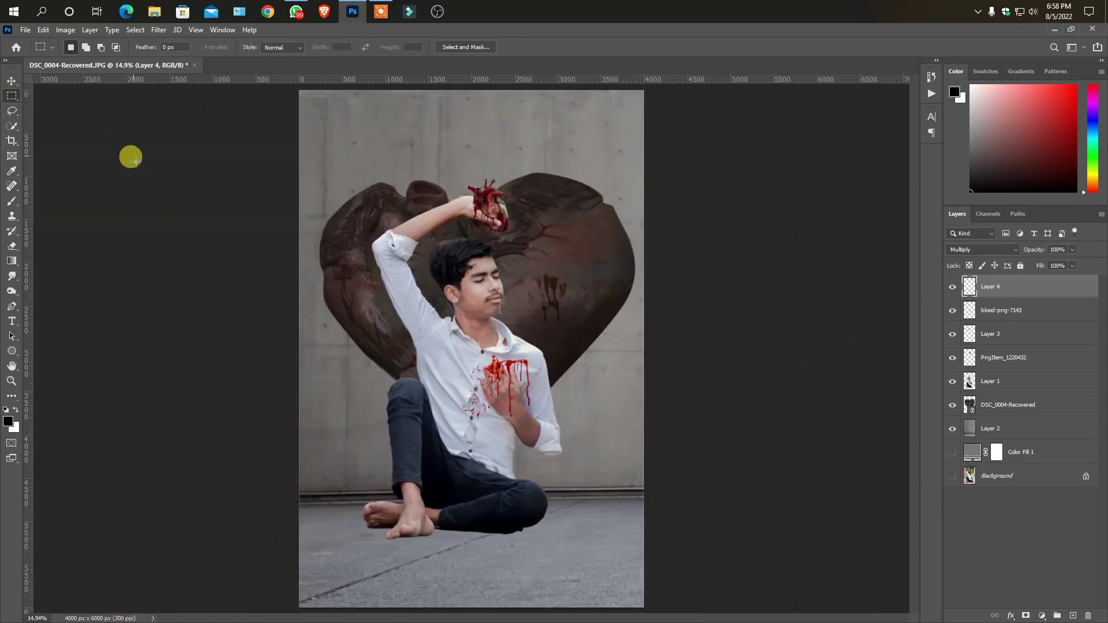
{"action": "key", "text": "v"}
{"action": "scroll", "coordinate": [491, 513], "scroll_direction": "up", "scroll_amount": 2}
- Select the blood-png-7143 splatter, scale it to about 57%, and place it over the hand
{"action": "left_click", "coordinate": [496, 239]}
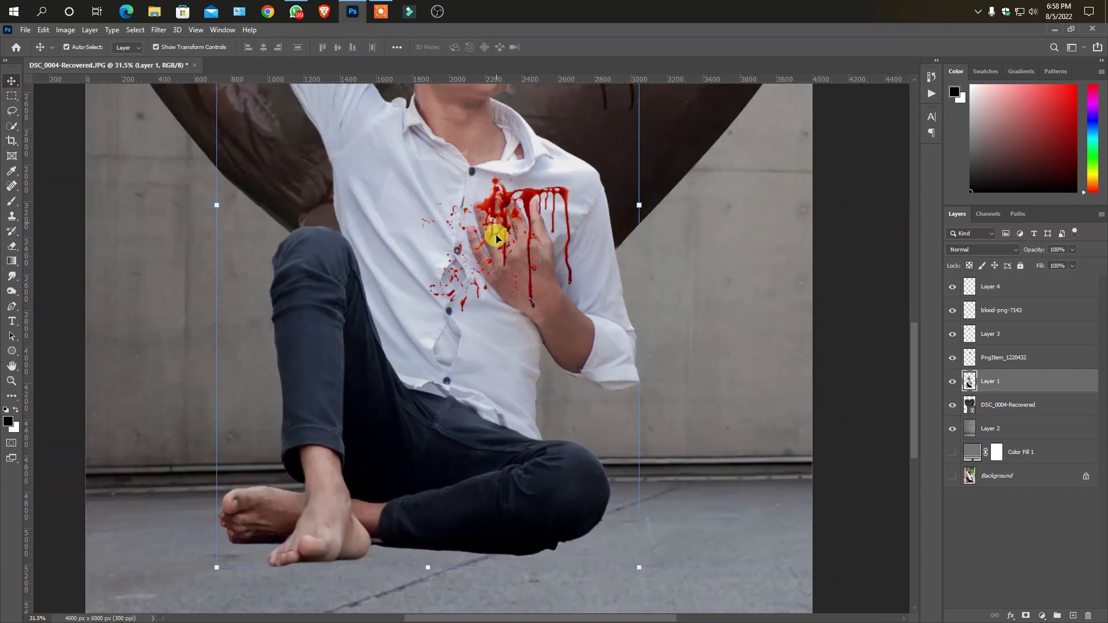
{"action": "left_click", "coordinate": [1006, 310]}
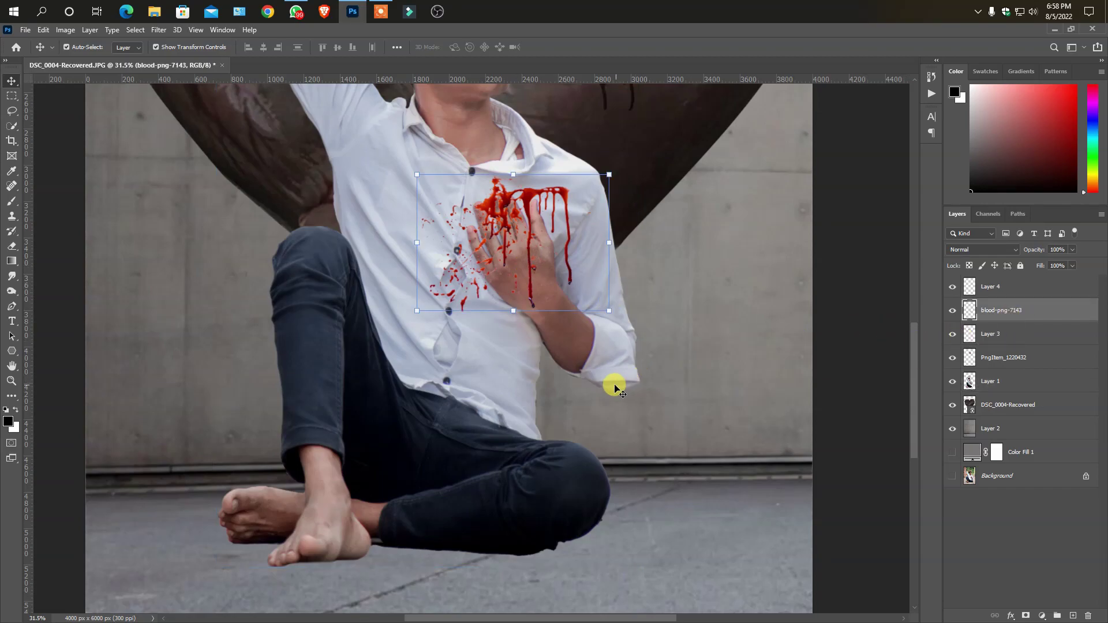
{"action": "scroll", "coordinate": [615, 387], "scroll_direction": "down", "scroll_amount": 2}
{"action": "mouse_move", "coordinate": [547, 360]}
{"action": "left_mouse_down"}
{"action": "mouse_move", "coordinate": [537, 421]}
{"action": "mouse_move", "coordinate": [569, 369]}
{"action": "left_mouse_up"}
{"action": "scroll", "coordinate": [576, 379], "scroll_direction": "up", "scroll_amount": 5}
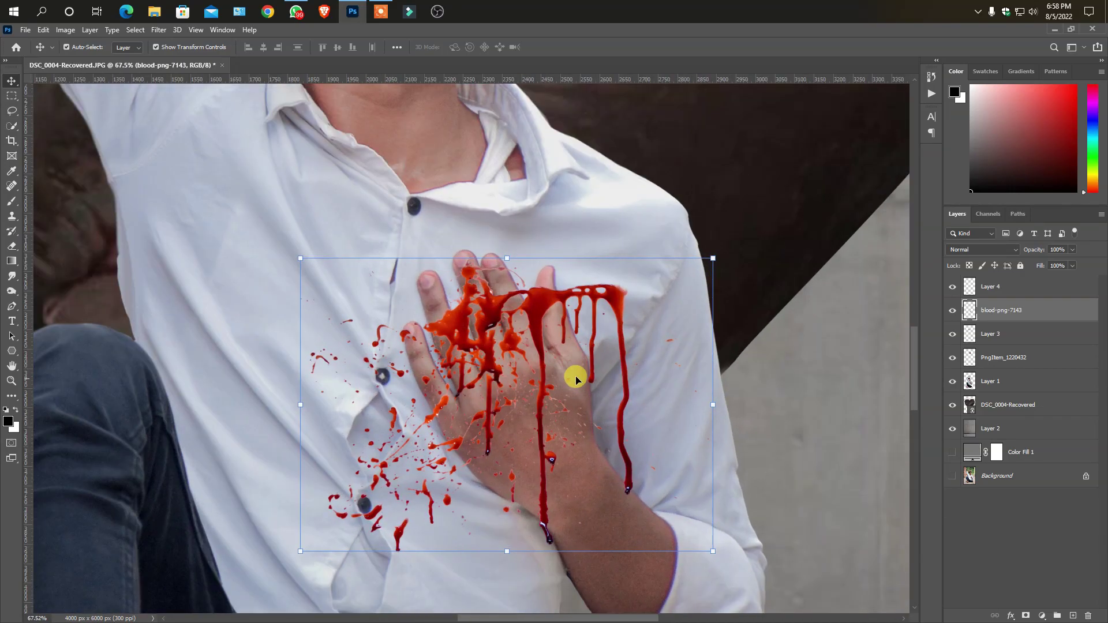
{"action": "left_click_drag", "start_coordinate": [711, 259], "coordinate": [534, 383]}
{"action": "mouse_move", "coordinate": [447, 435]}
{"action": "left_mouse_down"}
{"action": "mouse_move", "coordinate": [513, 360]}
{"action": "mouse_move", "coordinate": [488, 346]}
{"action": "left_mouse_up"}
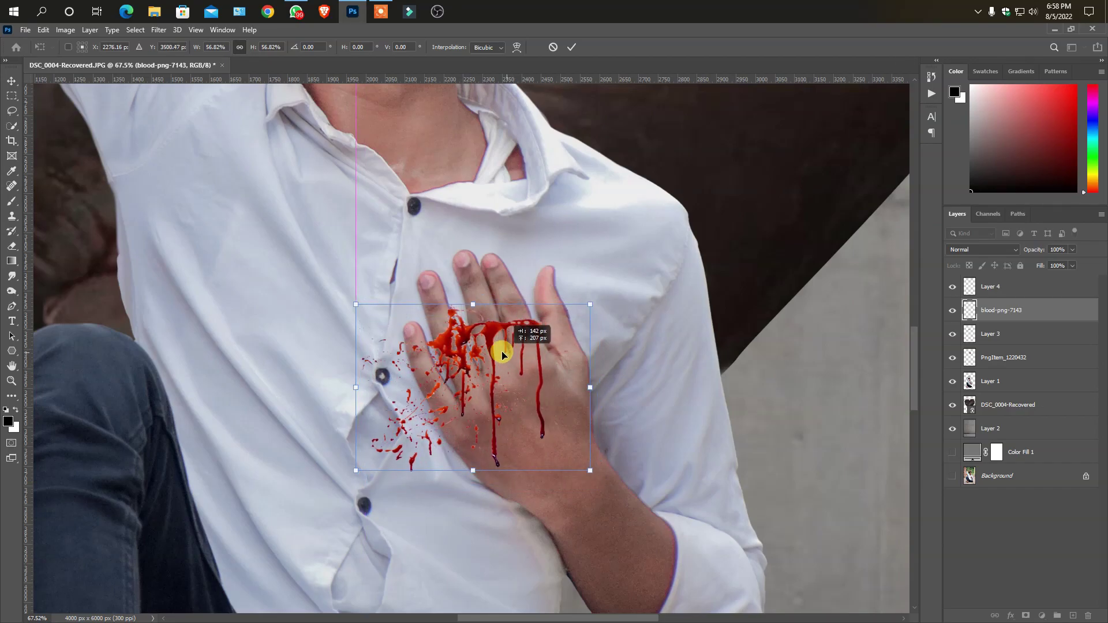
{"action": "left_click_drag", "start_coordinate": [488, 346], "coordinate": [493, 345]}
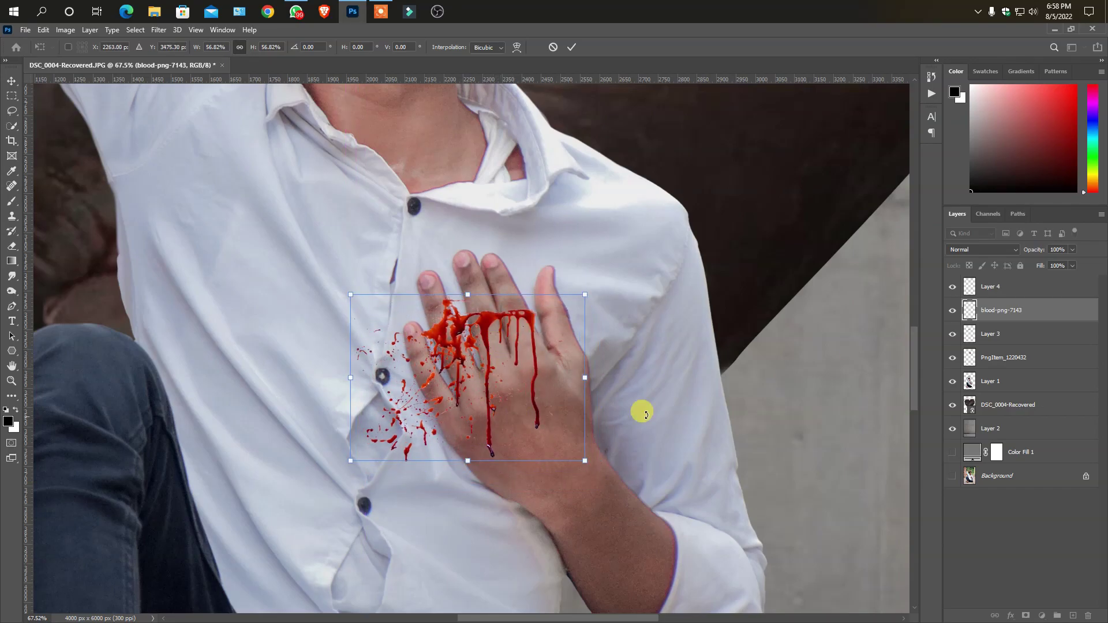
- Set the splatter's blend mode to Multiply and shift it toward the right shoulder
{"action": "left_click", "coordinate": [997, 258]}
{"action": "left_click", "coordinate": [973, 305]}
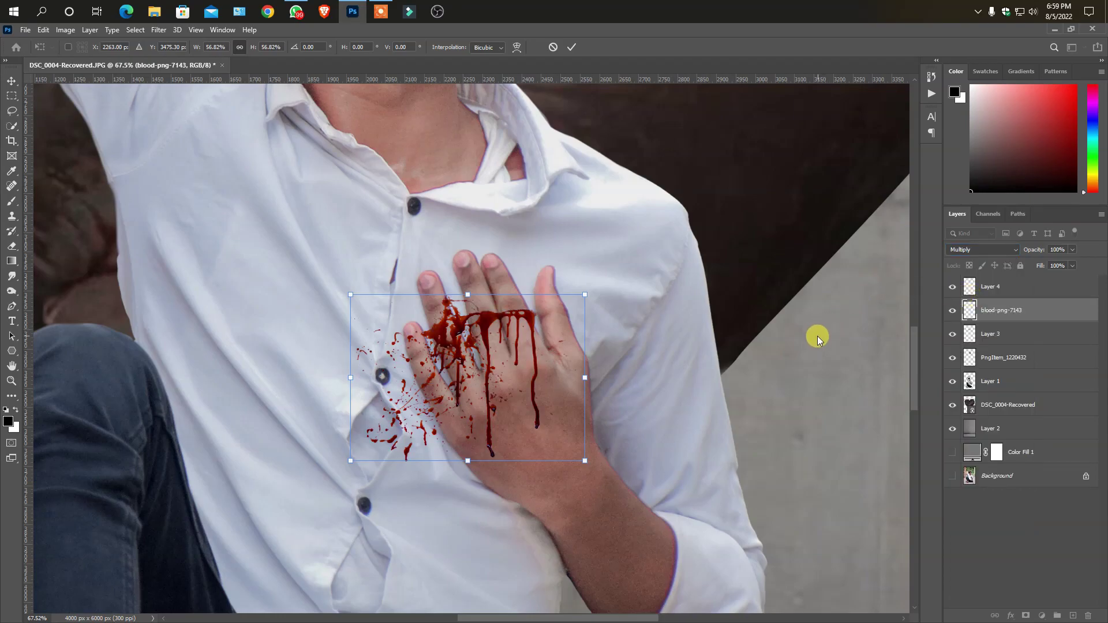
{"action": "scroll", "coordinate": [594, 346], "scroll_direction": "up", "scroll_amount": 3}
{"action": "scroll", "coordinate": [554, 349], "scroll_direction": "up", "scroll_amount": 2}
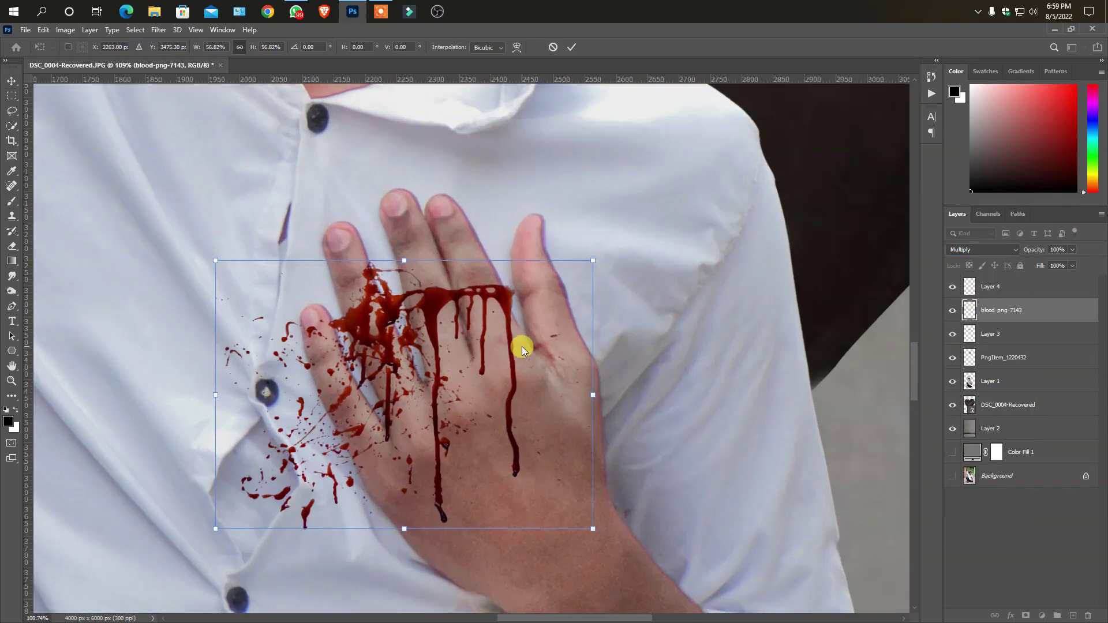
{"action": "mouse_move", "coordinate": [430, 301]}
{"action": "left_mouse_down"}
{"action": "mouse_move", "coordinate": [493, 342]}
{"action": "mouse_move", "coordinate": [474, 346]}
{"action": "mouse_move", "coordinate": [462, 383]}
{"action": "mouse_move", "coordinate": [452, 302]}
{"action": "mouse_move", "coordinate": [425, 306]}
{"action": "mouse_move", "coordinate": [442, 312]}
{"action": "mouse_move", "coordinate": [754, 178]}
{"action": "left_mouse_up"}
- Commit the splatter's position, hide it, and quick-select the hand on the man's layer
{"action": "key", "text": "Return"}
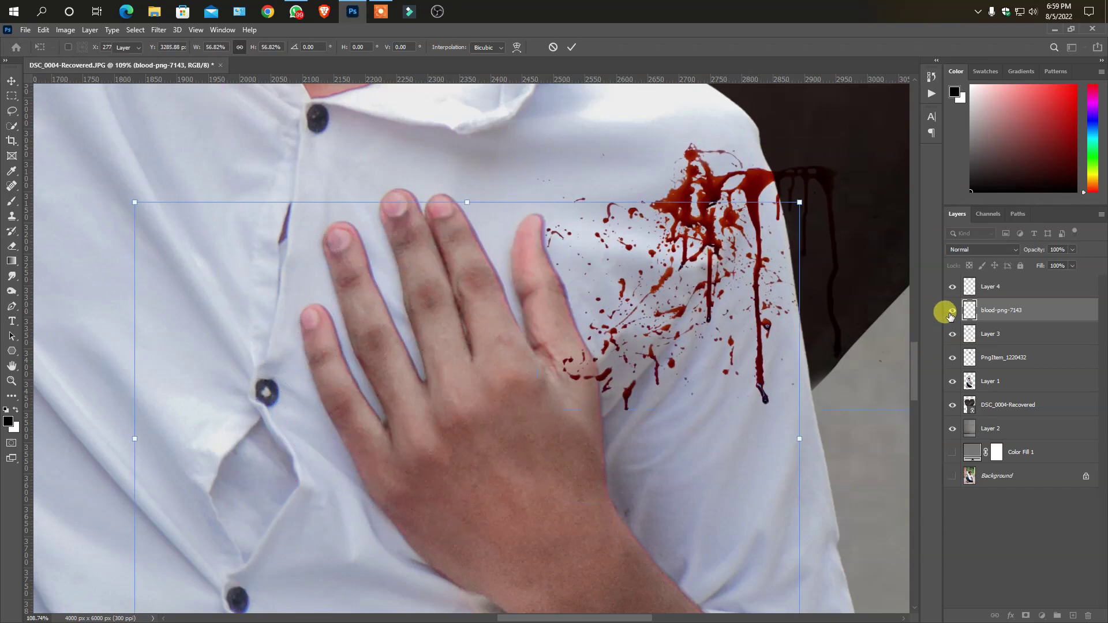
{"action": "left_click", "coordinate": [952, 309]}
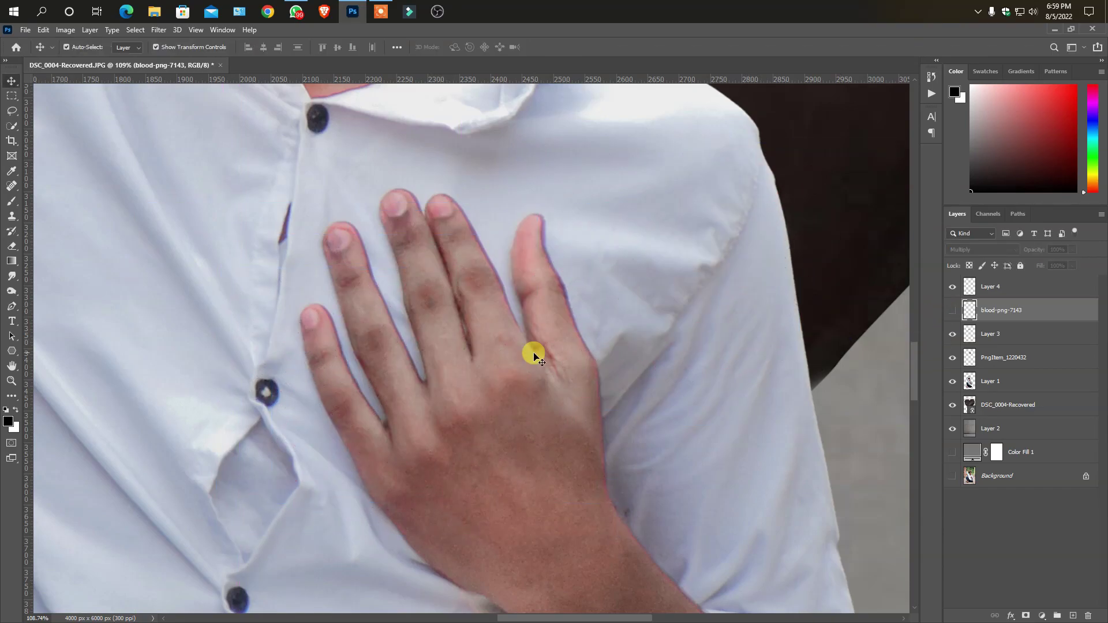
{"action": "left_click", "coordinate": [9, 132]}
{"action": "left_click_drag", "start_coordinate": [454, 469], "coordinate": [353, 265]}
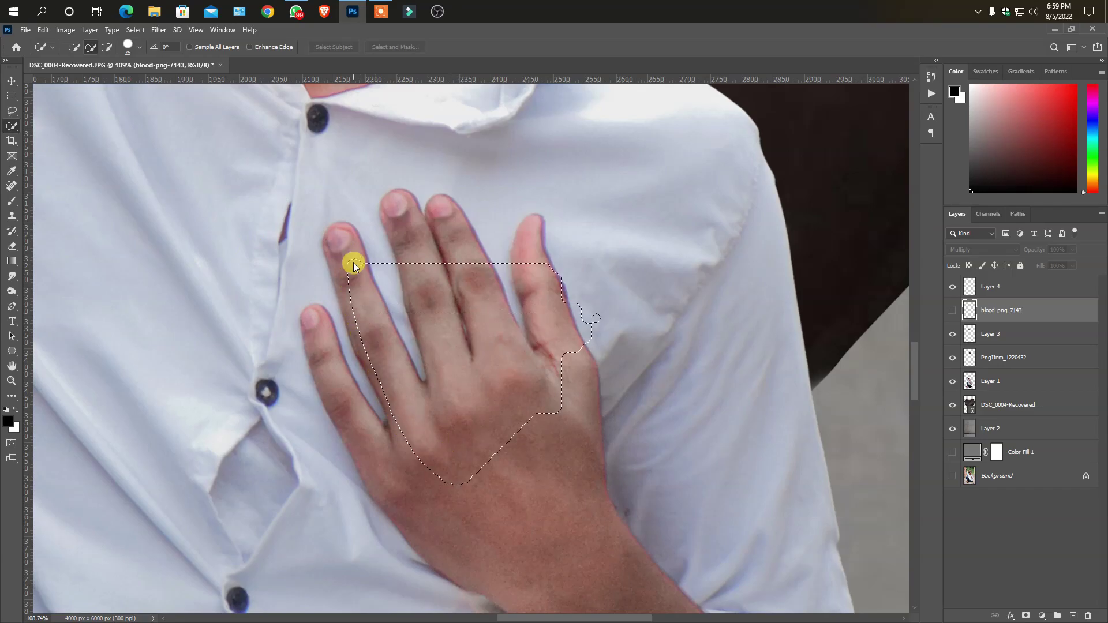
{"action": "key", "text": "ctrl+d"}
{"action": "left_click", "coordinate": [1007, 385]}
{"action": "mouse_move", "coordinate": [482, 423]}
{"action": "left_mouse_down"}
{"action": "mouse_move", "coordinate": [339, 239]}
{"action": "mouse_move", "coordinate": [406, 210]}
{"action": "mouse_move", "coordinate": [612, 349]}
{"action": "mouse_move", "coordinate": [564, 421]}
{"action": "mouse_move", "coordinate": [531, 524]}
{"action": "mouse_move", "coordinate": [462, 520]}
{"action": "mouse_move", "coordinate": [461, 507]}
{"action": "mouse_move", "coordinate": [612, 521]}
{"action": "mouse_move", "coordinate": [631, 564]}
{"action": "mouse_move", "coordinate": [643, 470]}
{"action": "left_mouse_up"}
{"action": "scroll", "coordinate": [460, 507], "scroll_direction": "down", "scroll_amount": 3}
{"action": "scroll", "coordinate": [643, 470], "scroll_direction": "up", "scroll_amount": 3}
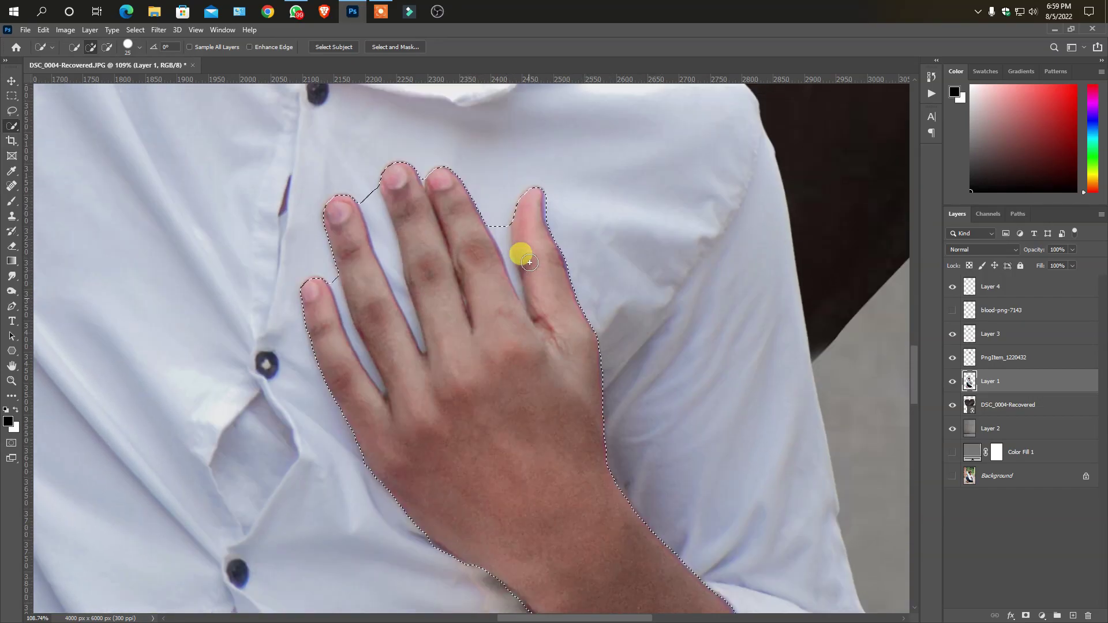
- Refine the hand selection with the Lasso, adding the gaps between the fingers
{"action": "left_click", "coordinate": [11, 110]}
{"action": "scroll", "coordinate": [453, 265], "scroll_direction": "up", "scroll_amount": 2}
{"action": "scroll", "coordinate": [453, 265], "scroll_direction": "up", "scroll_amount": 2}
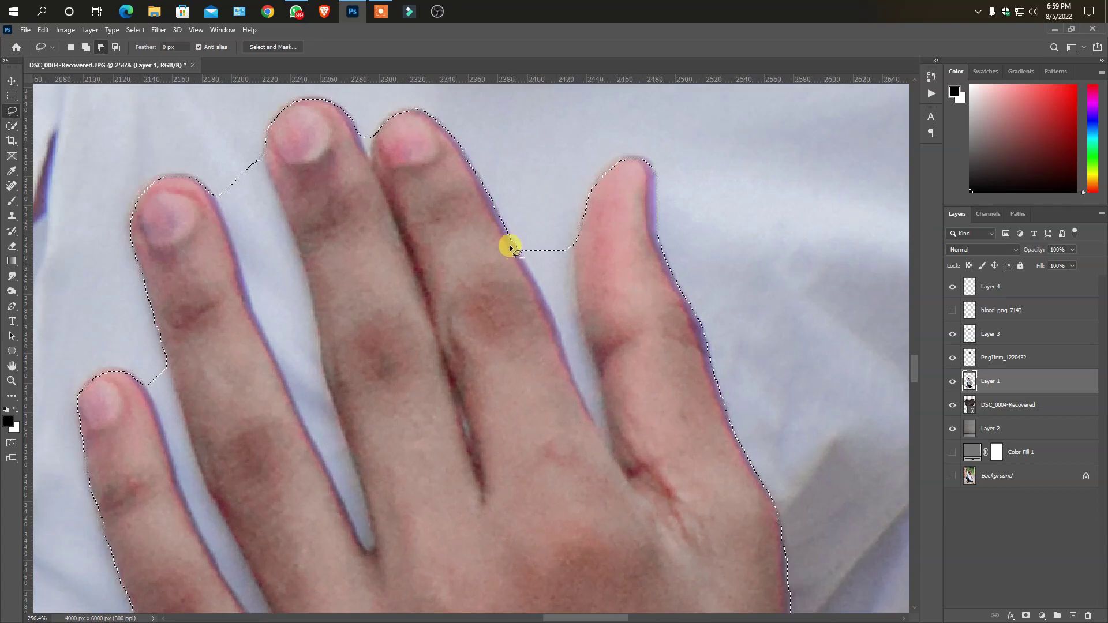
{"action": "left_click_drag", "start_coordinate": [584, 325], "coordinate": [580, 254]}
{"action": "scroll", "coordinate": [506, 279], "scroll_direction": "down", "scroll_amount": 3}
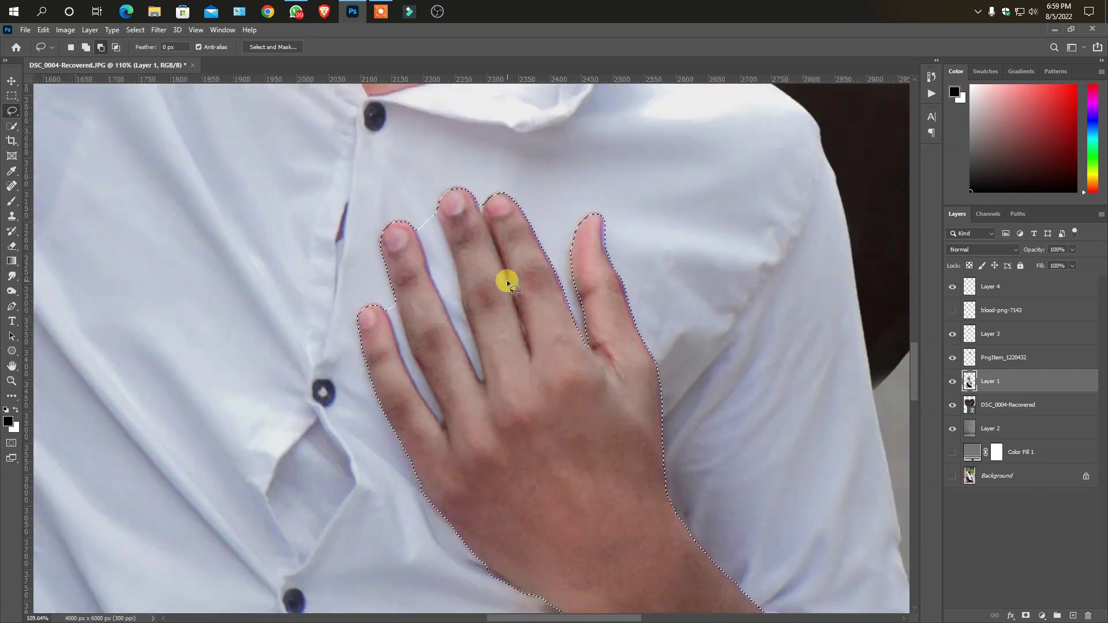
{"action": "scroll", "coordinate": [507, 279], "scroll_direction": "up", "scroll_amount": 3}
{"action": "mouse_move", "coordinate": [399, 222]}
{"action": "left_mouse_down"}
{"action": "mouse_move", "coordinate": [428, 313]}
{"action": "mouse_move", "coordinate": [479, 301]}
{"action": "left_mouse_up"}
{"action": "scroll", "coordinate": [531, 459], "scroll_direction": "up", "scroll_amount": 2}
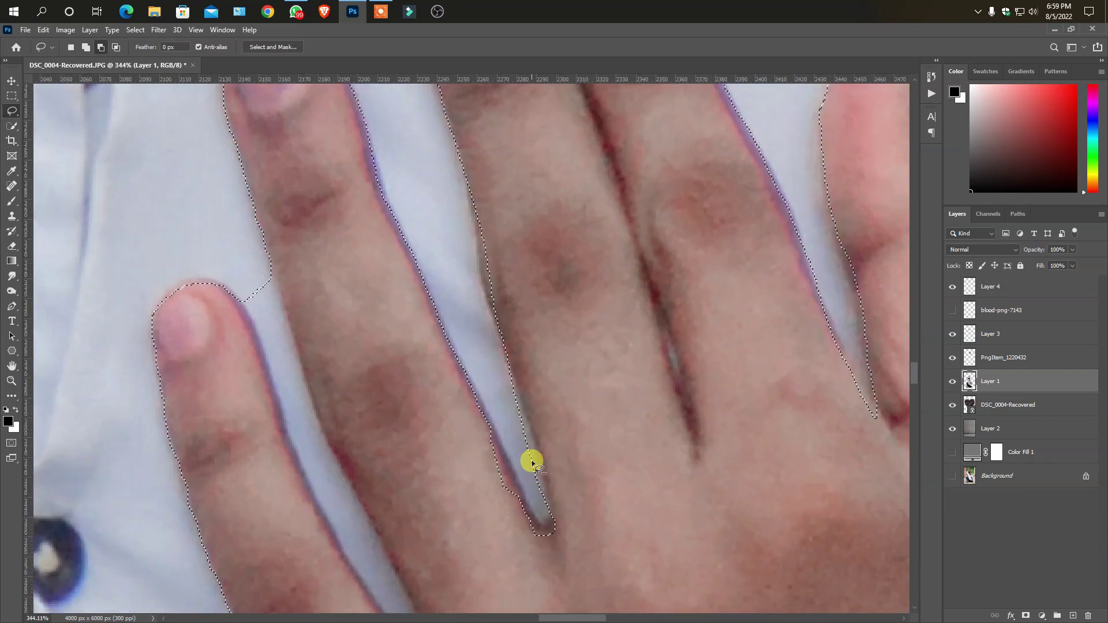
{"action": "left_click_drag", "start_coordinate": [547, 514], "coordinate": [548, 519]}
{"action": "scroll", "coordinate": [555, 455], "scroll_direction": "down", "scroll_amount": 3}
{"action": "scroll", "coordinate": [404, 145], "scroll_direction": "up", "scroll_amount": 2}
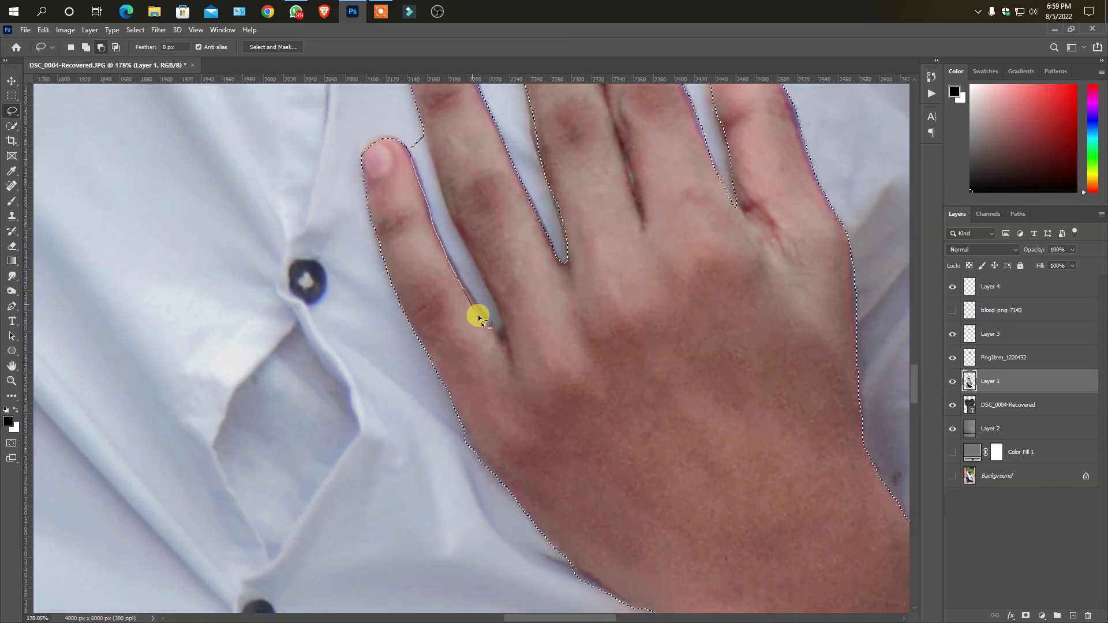
- Tidy the selection between the fingers and copy the hand onto new Layer 5
{"action": "left_click_drag", "start_coordinate": [434, 175], "coordinate": [434, 176]}
{"action": "scroll", "coordinate": [438, 185], "scroll_direction": "up", "scroll_amount": 1}
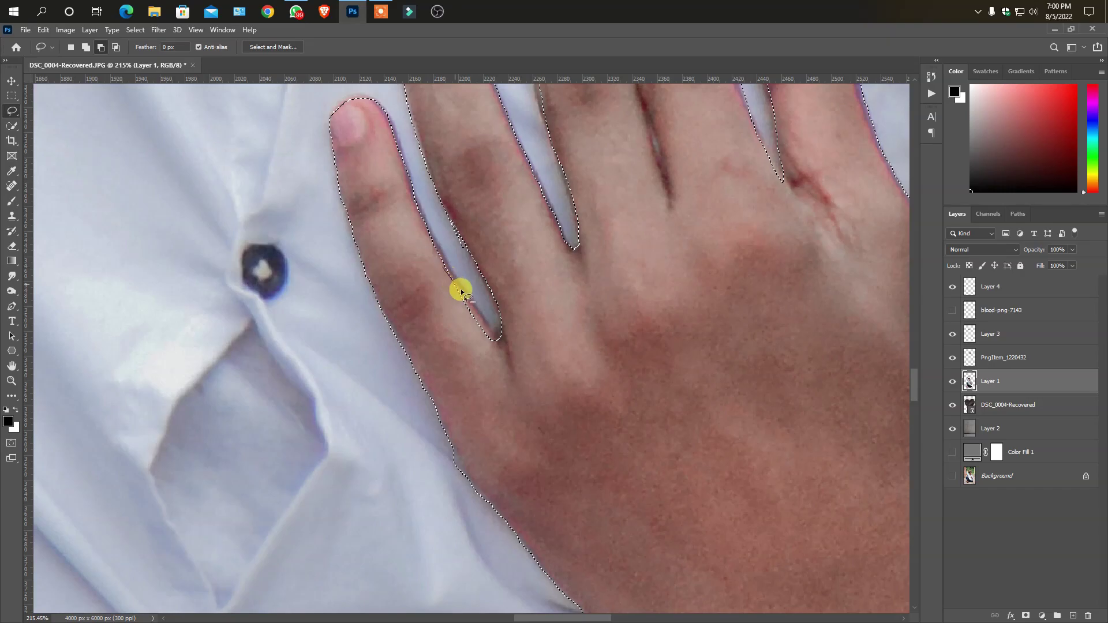
{"action": "scroll", "coordinate": [443, 265], "scroll_direction": "down", "scroll_amount": 2}
{"action": "scroll", "coordinate": [477, 351], "scroll_direction": "down", "scroll_amount": 1}
{"action": "scroll", "coordinate": [462, 329], "scroll_direction": "up", "scroll_amount": 2}
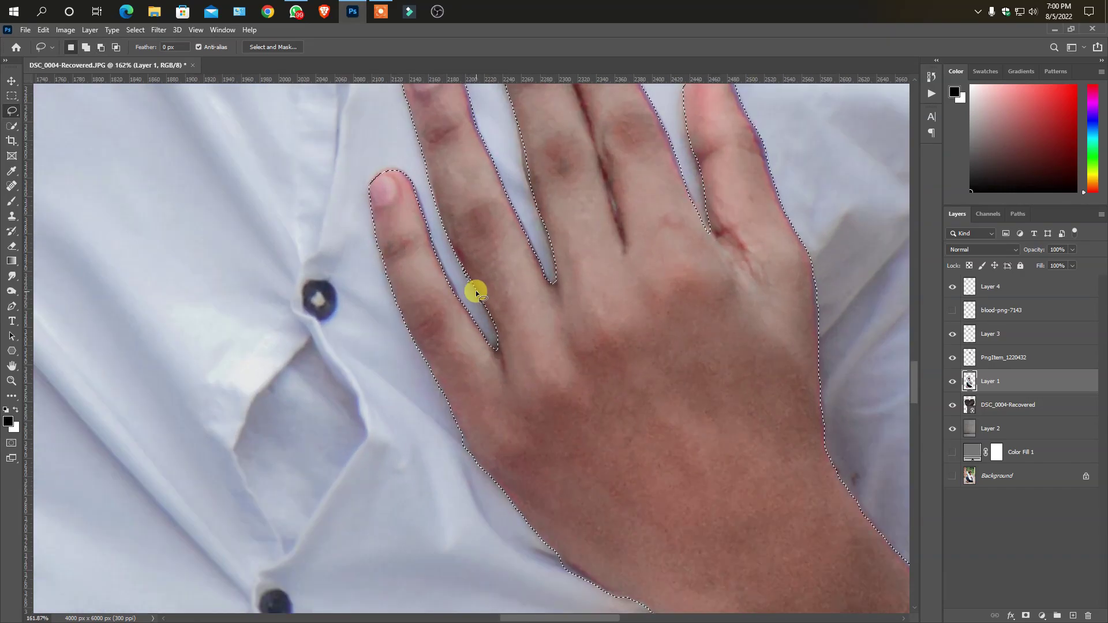
{"action": "scroll", "coordinate": [472, 289], "scroll_direction": "up", "scroll_amount": 2}
{"action": "scroll", "coordinate": [465, 297], "scroll_direction": "down", "scroll_amount": 1}
{"action": "scroll", "coordinate": [632, 471], "scroll_direction": "down", "scroll_amount": 3}
{"action": "scroll", "coordinate": [635, 369], "scroll_direction": "up", "scroll_amount": 1}
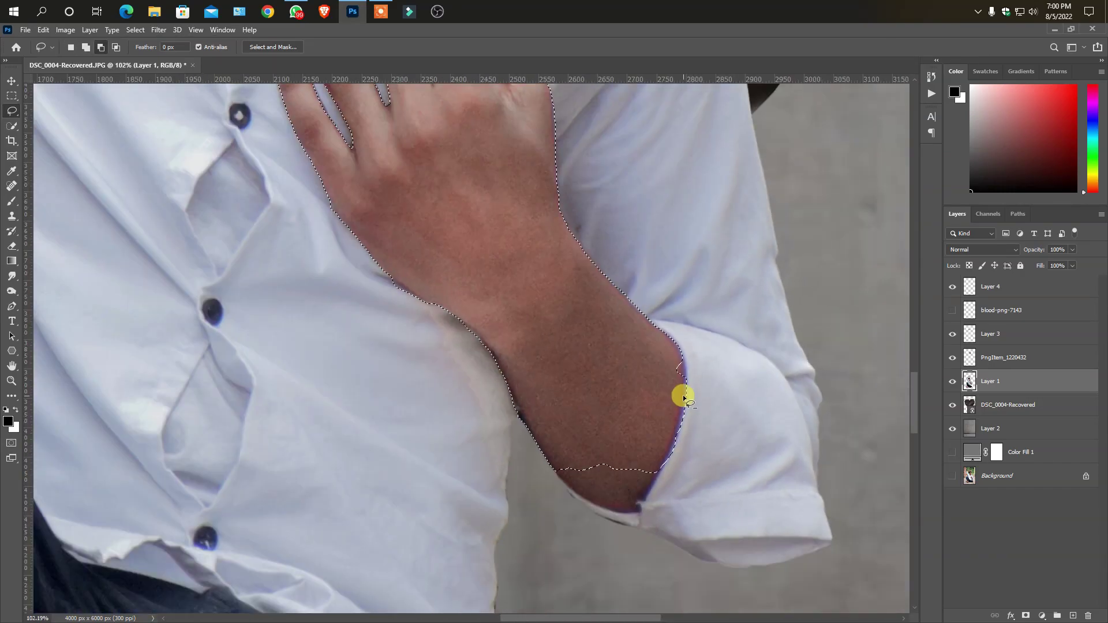
{"action": "scroll", "coordinate": [635, 372], "scroll_direction": "down", "scroll_amount": 1}
{"action": "key", "text": "ctrl+j"}
{"action": "scroll", "coordinate": [981, 439], "scroll_direction": "down", "scroll_amount": 1}
- Show blood-png-7143, stack it directly above Layer 5, and move it onto the hand
{"action": "left_click", "coordinate": [952, 310]}
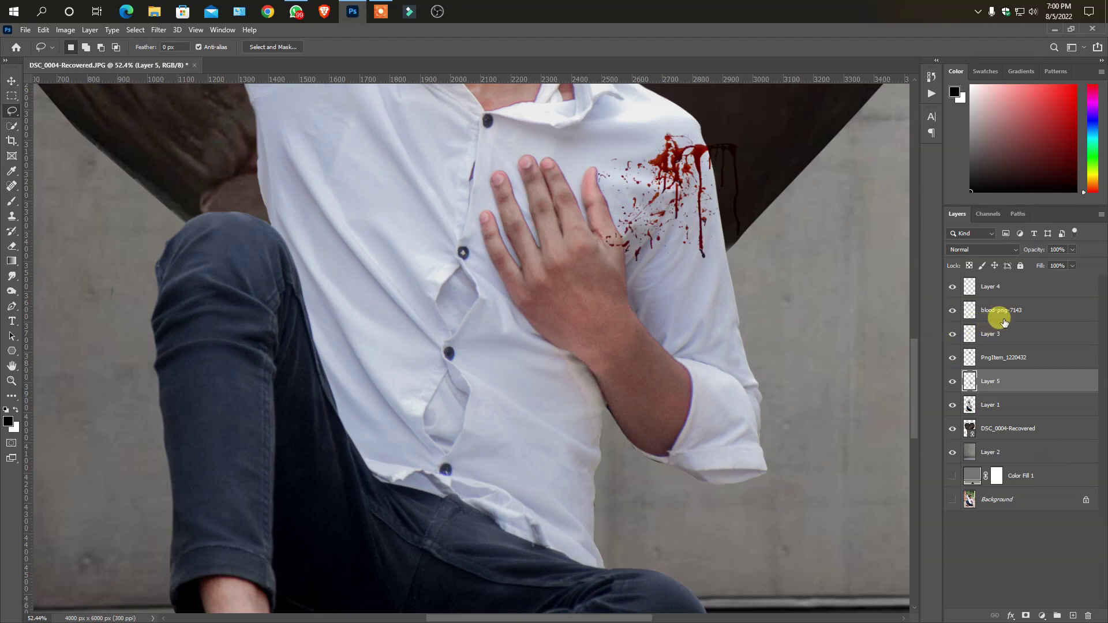
{"action": "left_click_drag", "start_coordinate": [1010, 310], "coordinate": [1026, 369]}
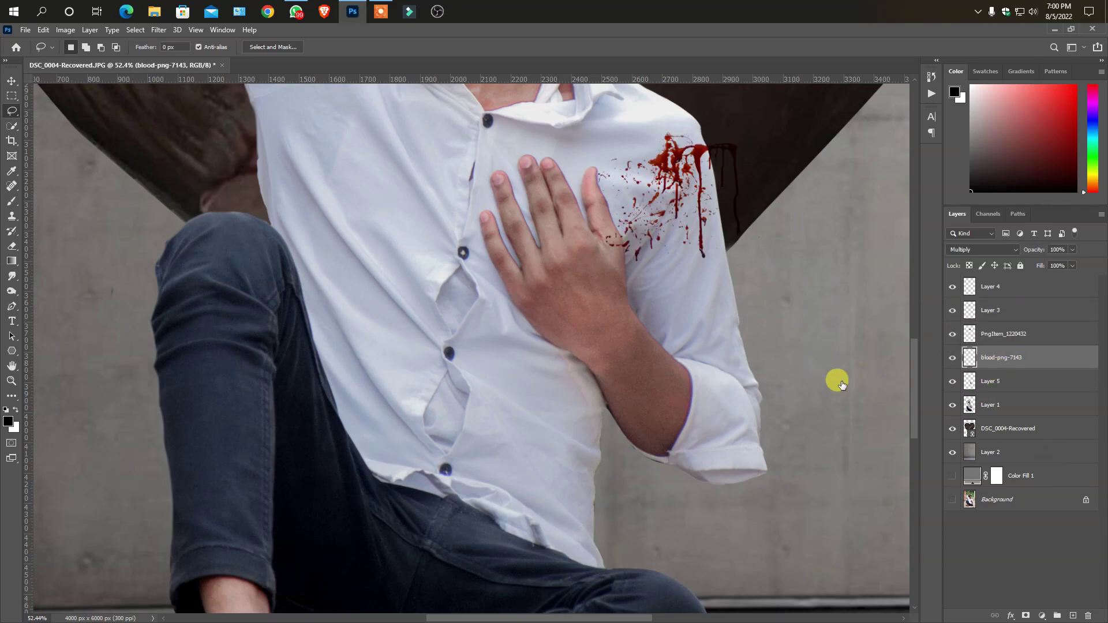
{"action": "key", "text": "v"}
{"action": "left_click_drag", "start_coordinate": [683, 184], "coordinate": [559, 255]}
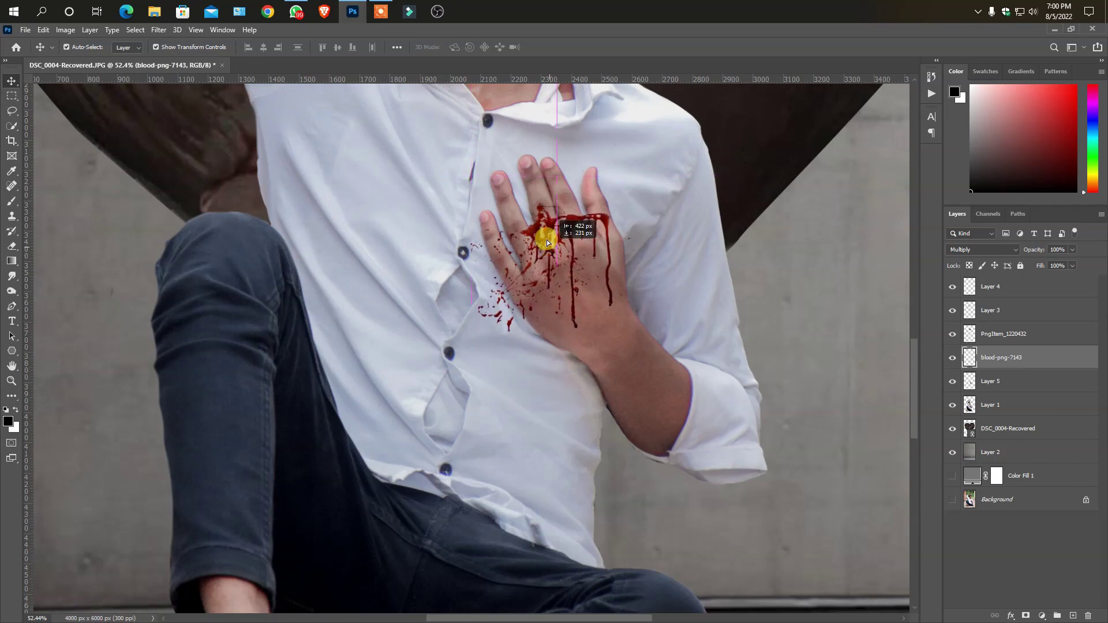
{"action": "left_click_drag", "start_coordinate": [559, 255], "coordinate": [541, 232]}
- Clip the blood layer to Layer 5 with a clipping mask and fine-tune its position
{"action": "right_click", "coordinate": [1013, 367]}
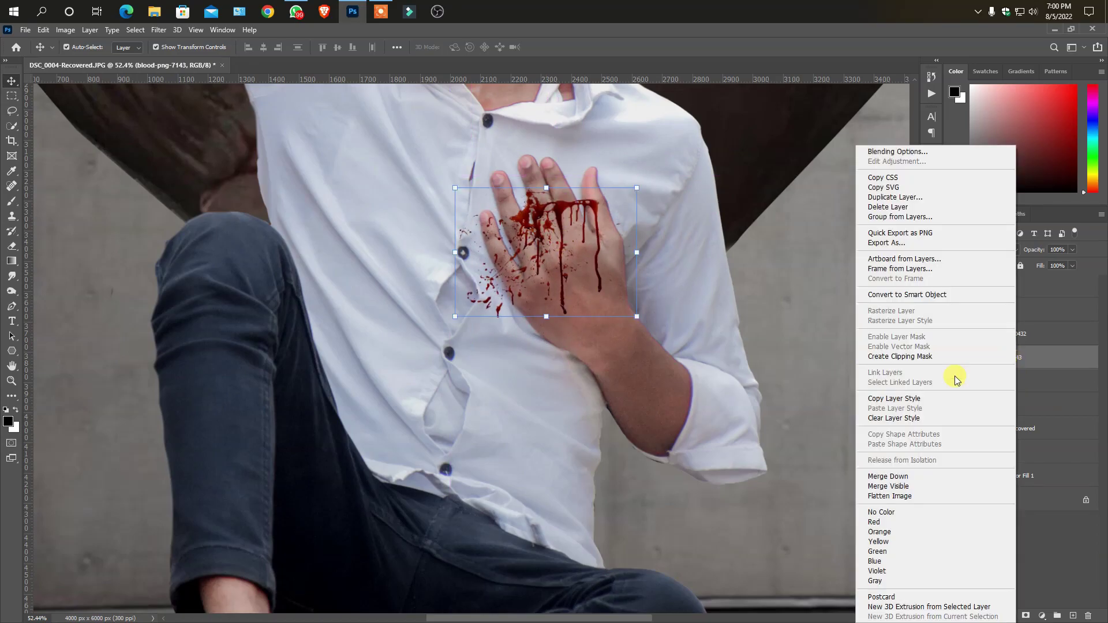
{"action": "left_click", "coordinate": [952, 358]}
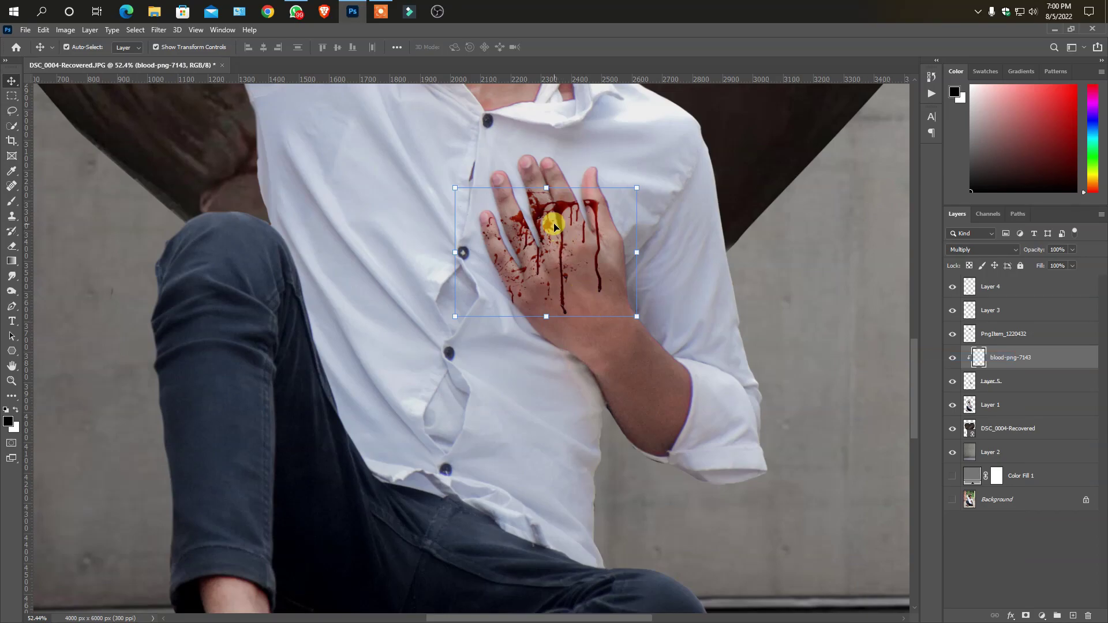
{"action": "mouse_move", "coordinate": [546, 223]}
{"action": "left_mouse_down"}
{"action": "mouse_move", "coordinate": [550, 237]}
{"action": "mouse_move", "coordinate": [551, 225]}
{"action": "left_mouse_up"}
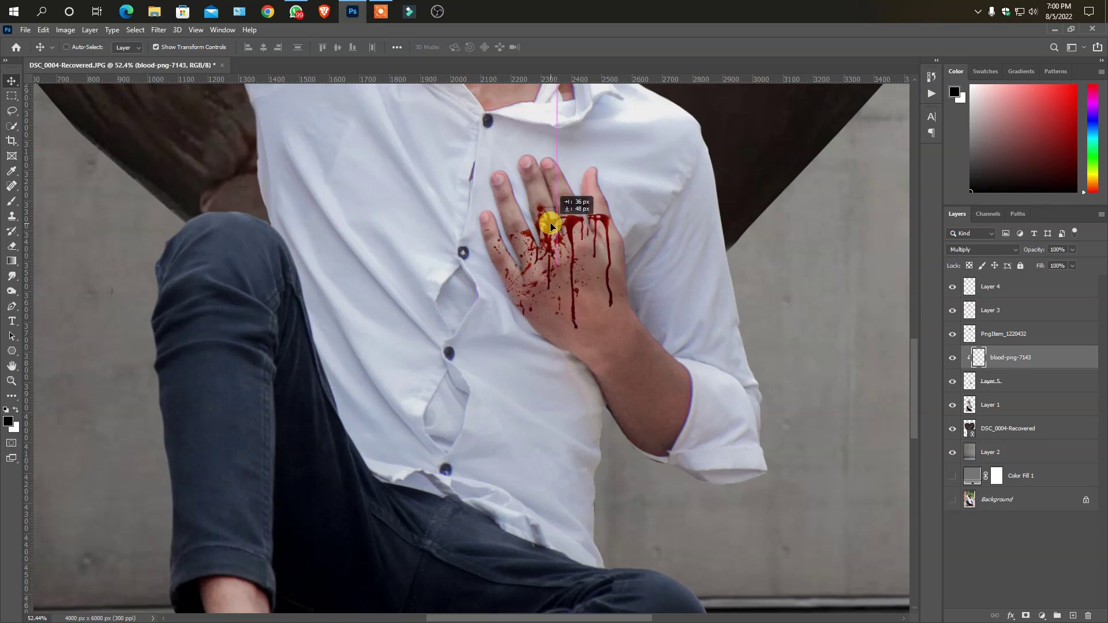
{"action": "left_click_drag", "start_coordinate": [550, 227], "coordinate": [548, 228]}
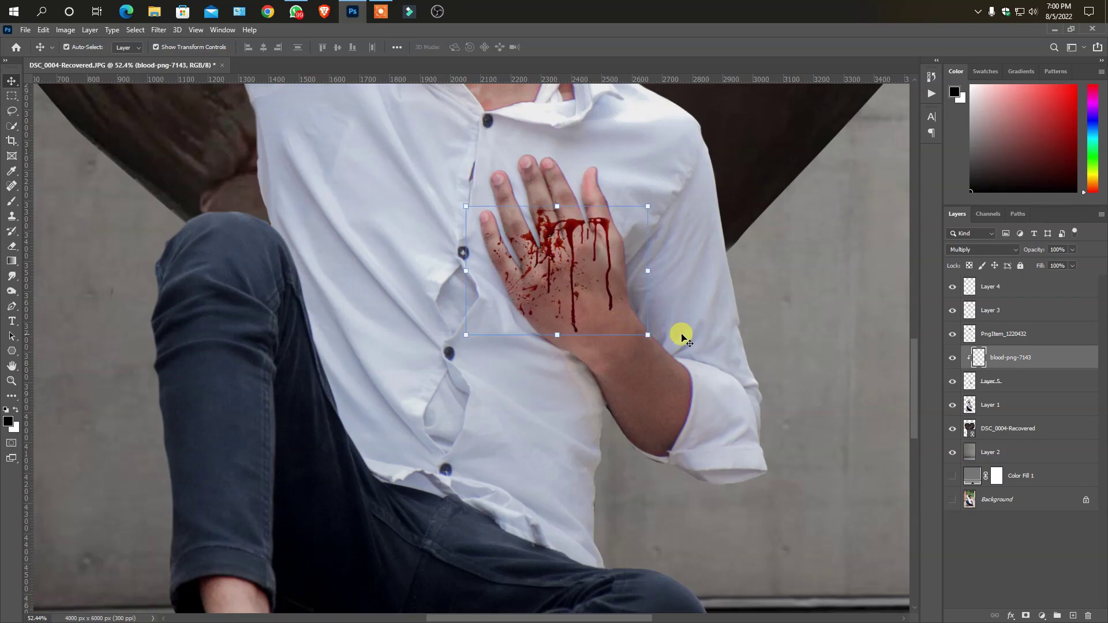
{"action": "left_click", "coordinate": [846, 321], "text": "ctrl"}
{"action": "scroll", "coordinate": [532, 303], "scroll_direction": "down", "scroll_amount": 3}
{"action": "scroll", "coordinate": [532, 303], "scroll_direction": "down", "scroll_amount": 1}
{"action": "scroll", "coordinate": [544, 287], "scroll_direction": "up", "scroll_amount": 2}
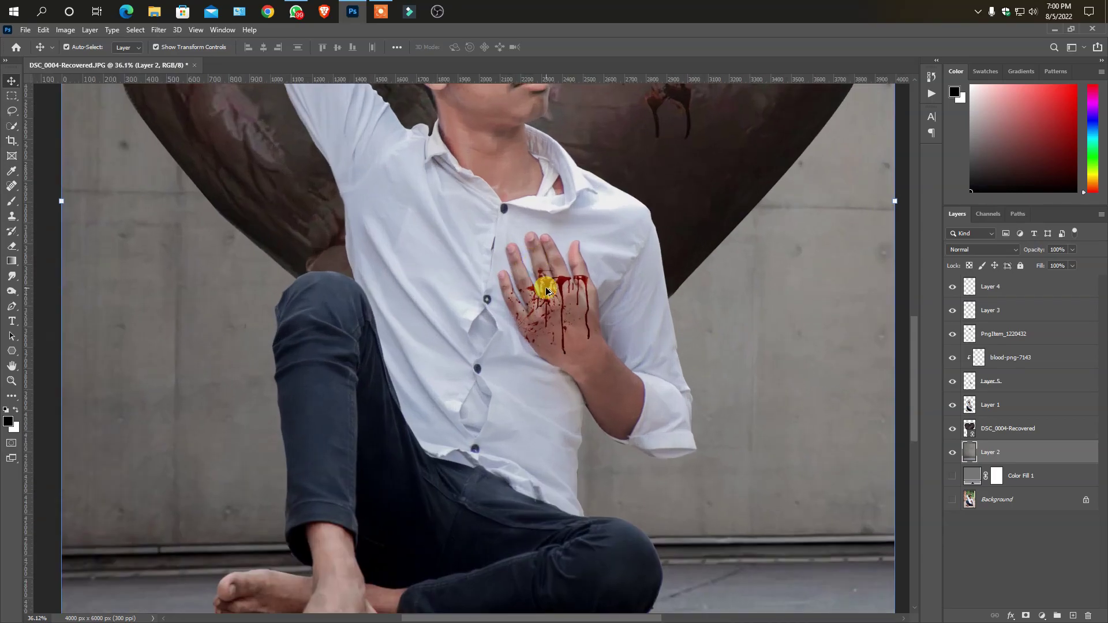
{"action": "scroll", "coordinate": [570, 284], "scroll_direction": "up", "scroll_amount": 2}
- Erase the top of the blood splatter with a slightly larger Eraser brush
{"action": "left_click", "coordinate": [566, 279]}
{"action": "left_click", "coordinate": [12, 246]}
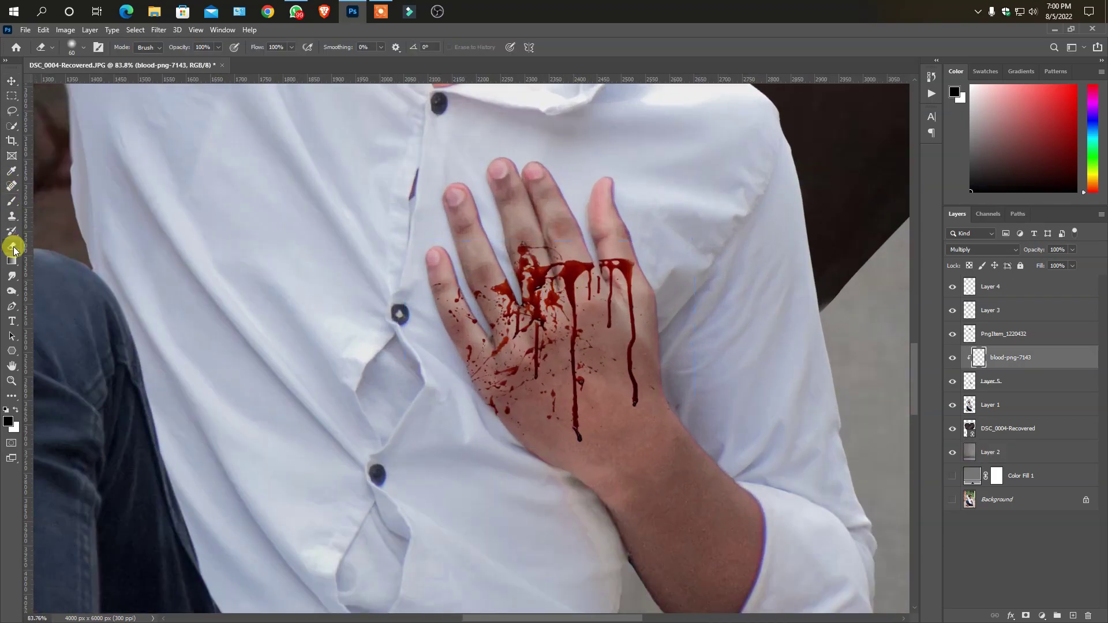
{"action": "scroll", "coordinate": [544, 248], "scroll_direction": "up", "scroll_amount": 1}
{"action": "scroll", "coordinate": [577, 243], "scroll_direction": "up", "scroll_amount": 2}
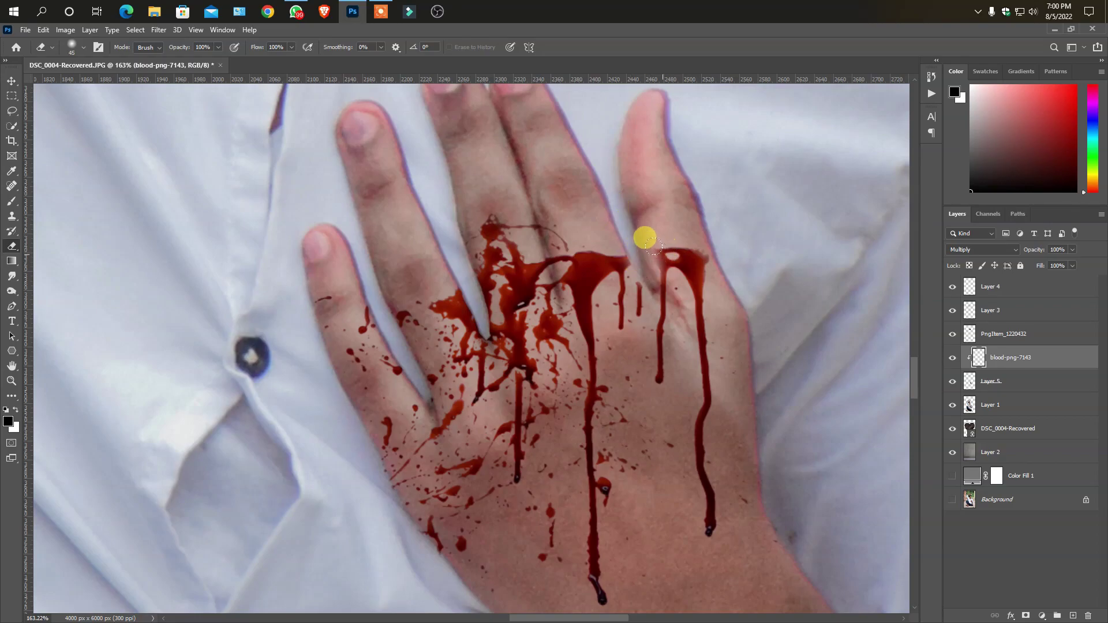
{"action": "key", "text": "bracketright"}
{"action": "mouse_move", "coordinate": [653, 246]}
{"action": "left_mouse_down"}
{"action": "mouse_move", "coordinate": [694, 234]}
{"action": "mouse_move", "coordinate": [726, 290]}
{"action": "mouse_move", "coordinate": [697, 248]}
{"action": "left_mouse_up"}
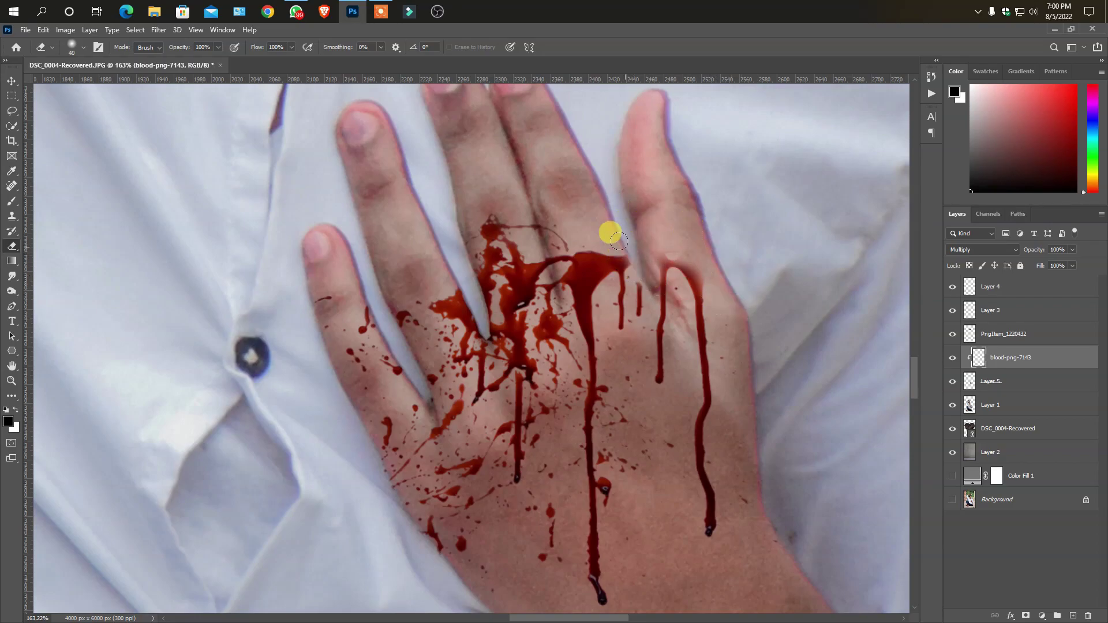
{"action": "left_click_drag", "start_coordinate": [618, 238], "coordinate": [581, 228]}
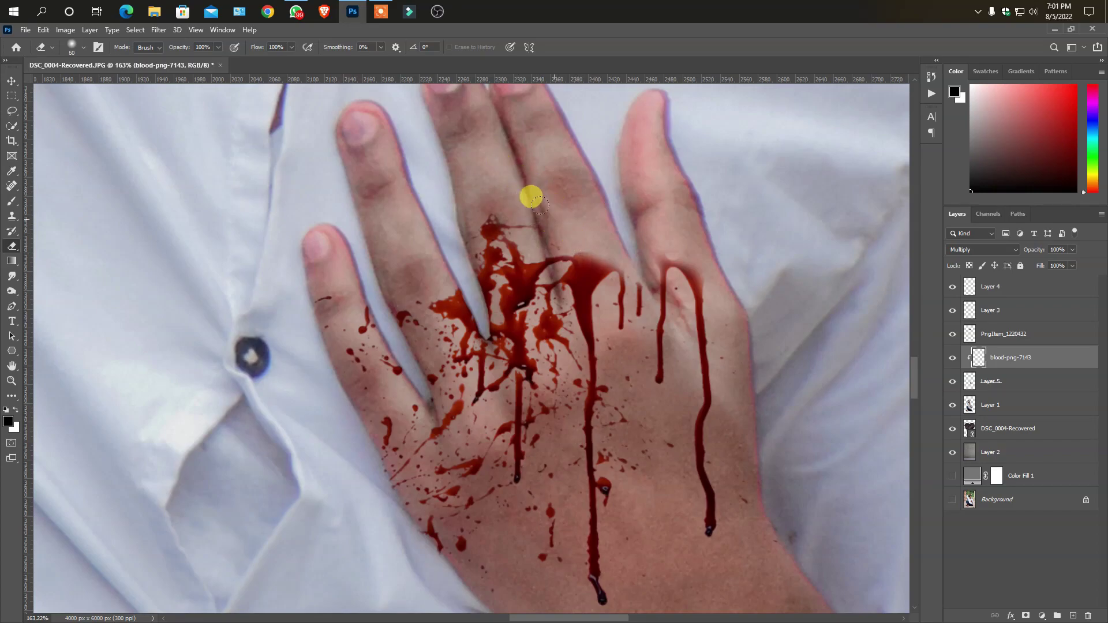
- Toggle Layer 5's visibility to check the erased blood, then zoom out to the full composition
{"action": "scroll", "coordinate": [517, 354], "scroll_direction": "down", "scroll_amount": 3}
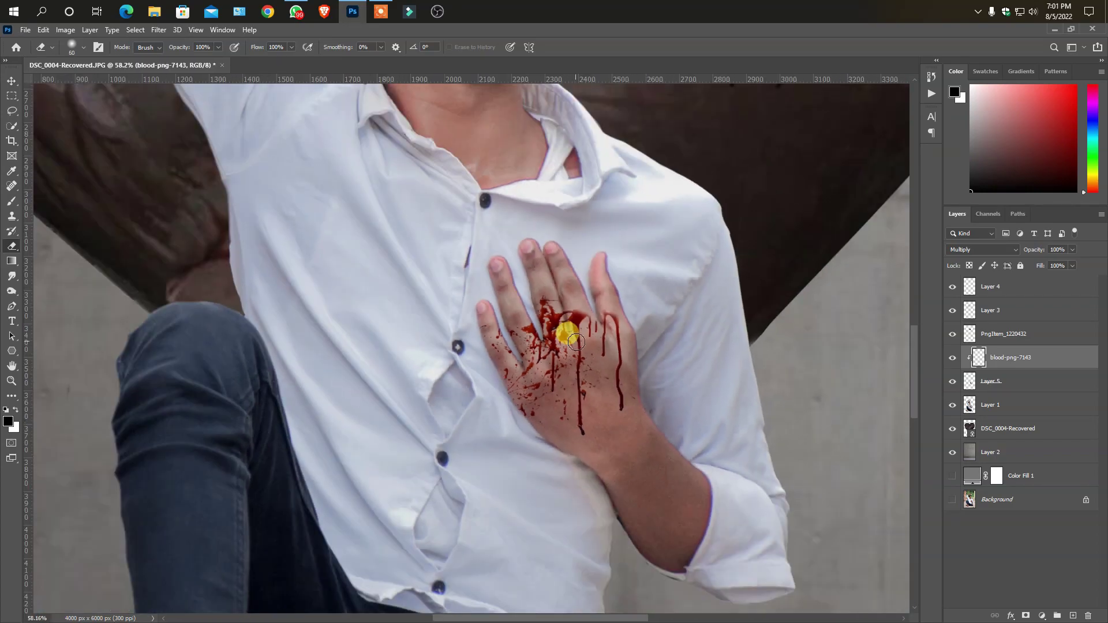
{"action": "scroll", "coordinate": [564, 329], "scroll_direction": "down", "scroll_amount": 1}
{"action": "scroll", "coordinate": [599, 363], "scroll_direction": "down", "scroll_amount": 1}
{"action": "scroll", "coordinate": [609, 392], "scroll_direction": "down", "scroll_amount": 1}
{"action": "scroll", "coordinate": [636, 366], "scroll_direction": "up", "scroll_amount": 1}
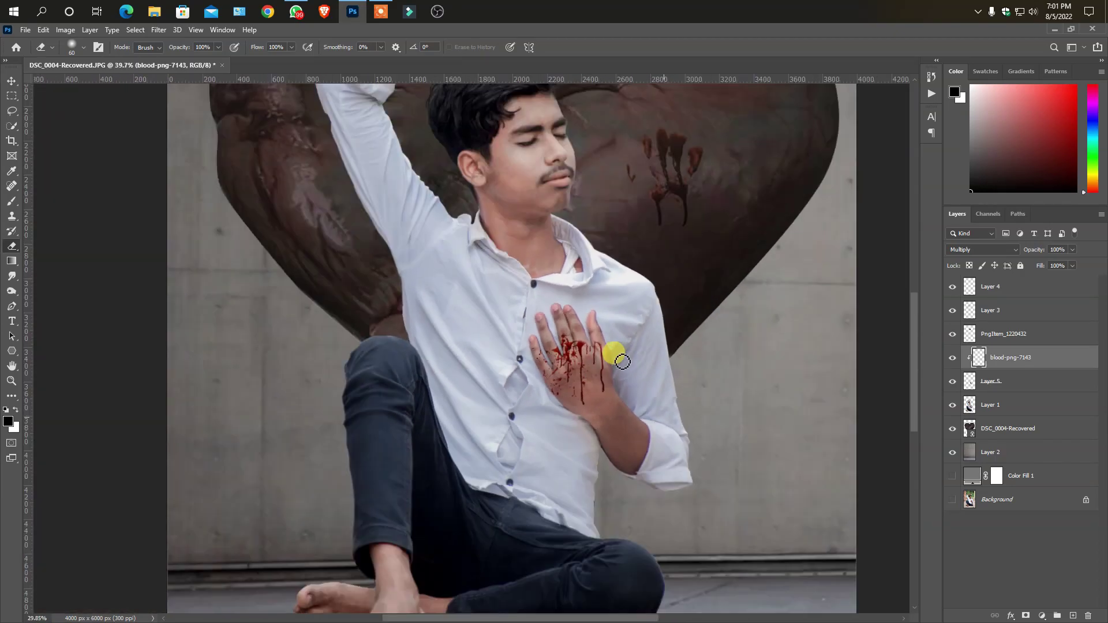
{"action": "scroll", "coordinate": [616, 354], "scroll_direction": "down", "scroll_amount": 2}
{"action": "scroll", "coordinate": [586, 366], "scroll_direction": "up", "scroll_amount": 1}
{"action": "scroll", "coordinate": [596, 380], "scroll_direction": "up", "scroll_amount": 1}
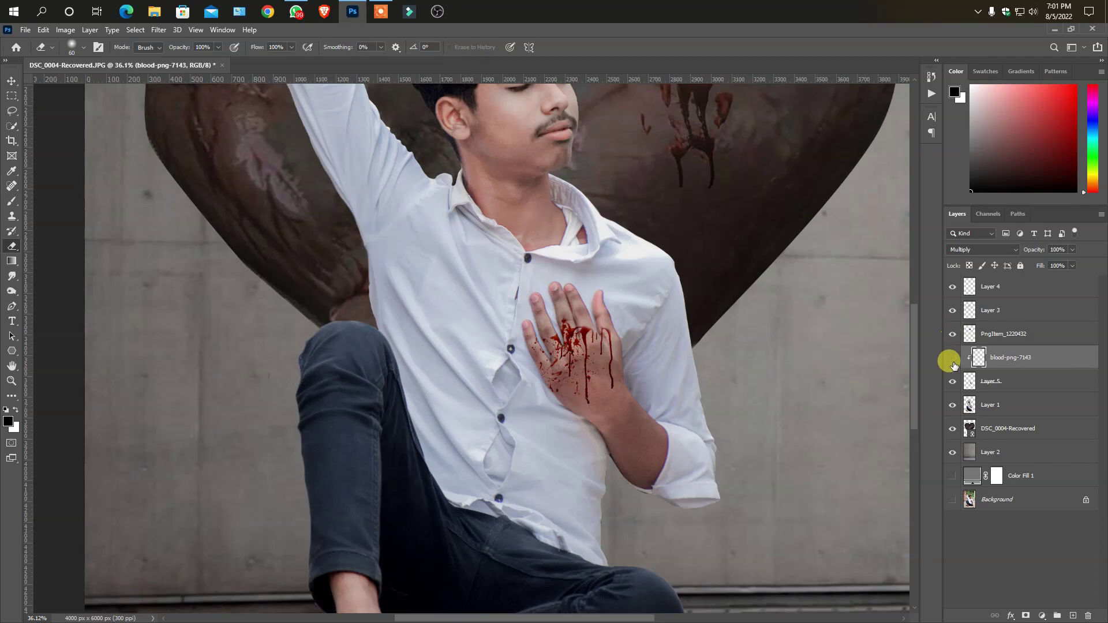
{"action": "left_click", "coordinate": [952, 360]}
{"action": "left_click", "coordinate": [951, 382]}
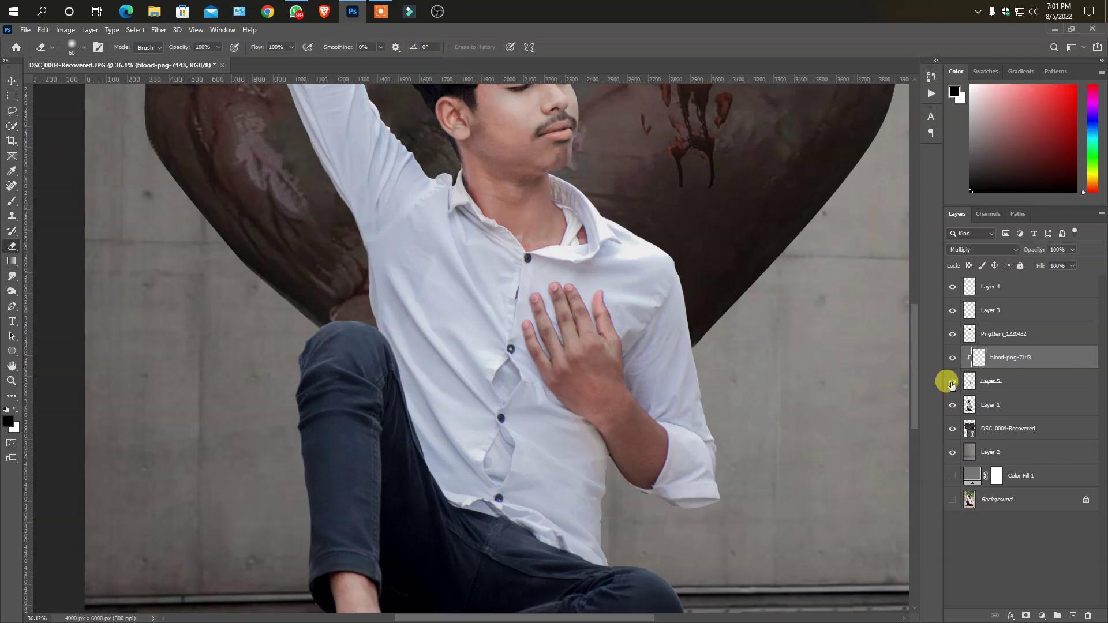
{"action": "left_click", "coordinate": [951, 384]}
{"action": "scroll", "coordinate": [539, 346], "scroll_direction": "down", "scroll_amount": 1}
{"action": "scroll", "coordinate": [540, 334], "scroll_direction": "down", "scroll_amount": 1}
{"action": "scroll", "coordinate": [549, 343], "scroll_direction": "down", "scroll_amount": 1}
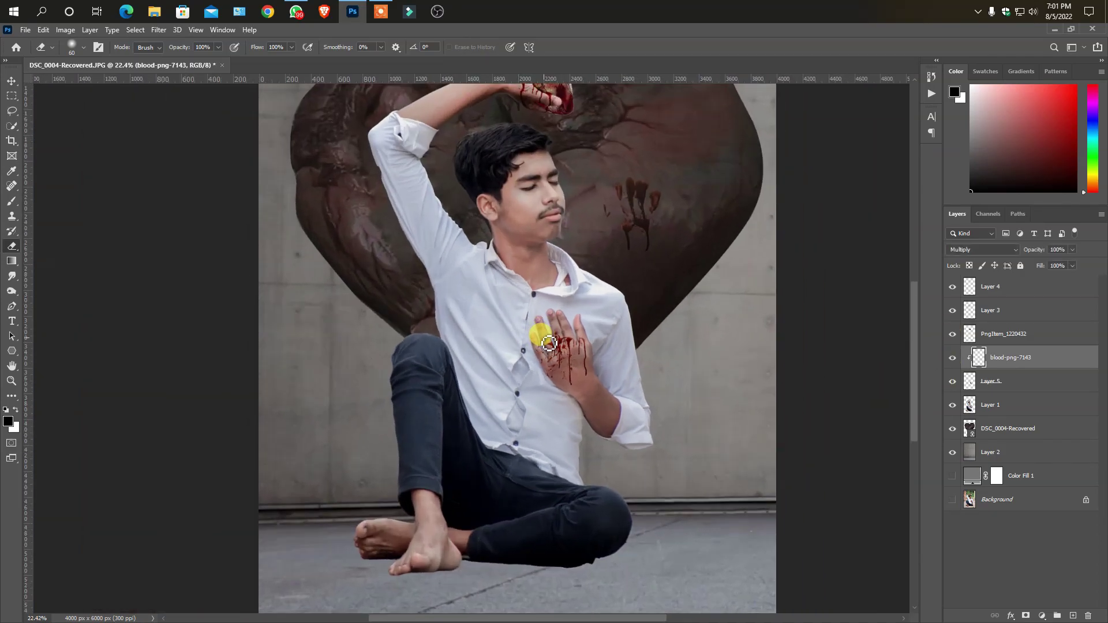
{"action": "scroll", "coordinate": [549, 343], "scroll_direction": "up", "scroll_amount": 1}
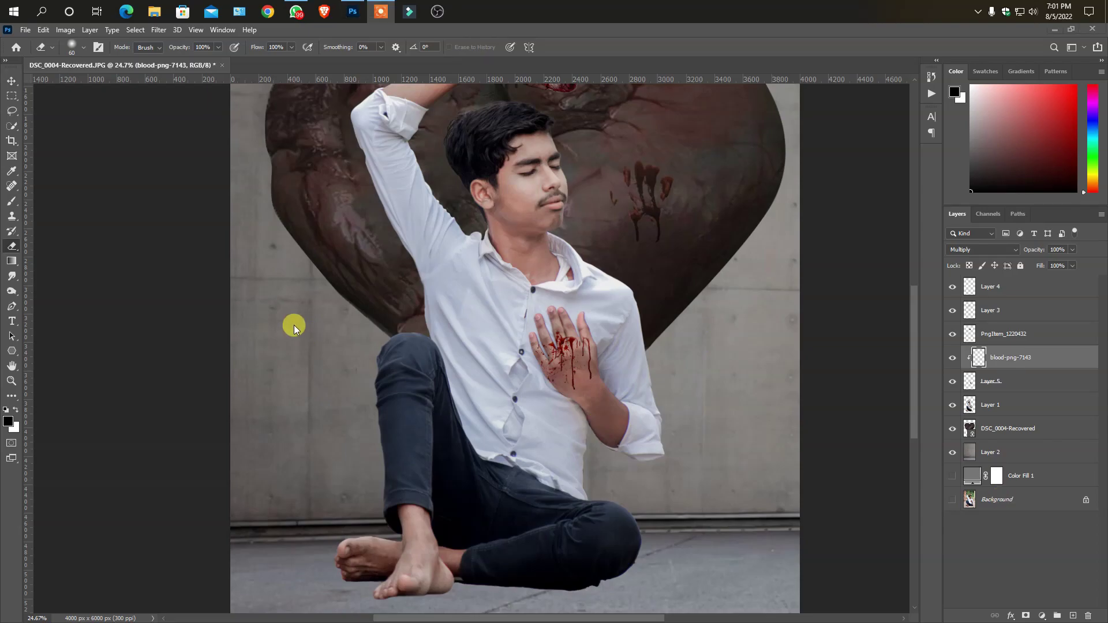
{"action": "scroll", "coordinate": [294, 326], "scroll_direction": "down", "scroll_amount": 1}
{"action": "scroll", "coordinate": [396, 323], "scroll_direction": "down", "scroll_amount": 2}
{"action": "scroll", "coordinate": [455, 298], "scroll_direction": "down", "scroll_amount": 2}
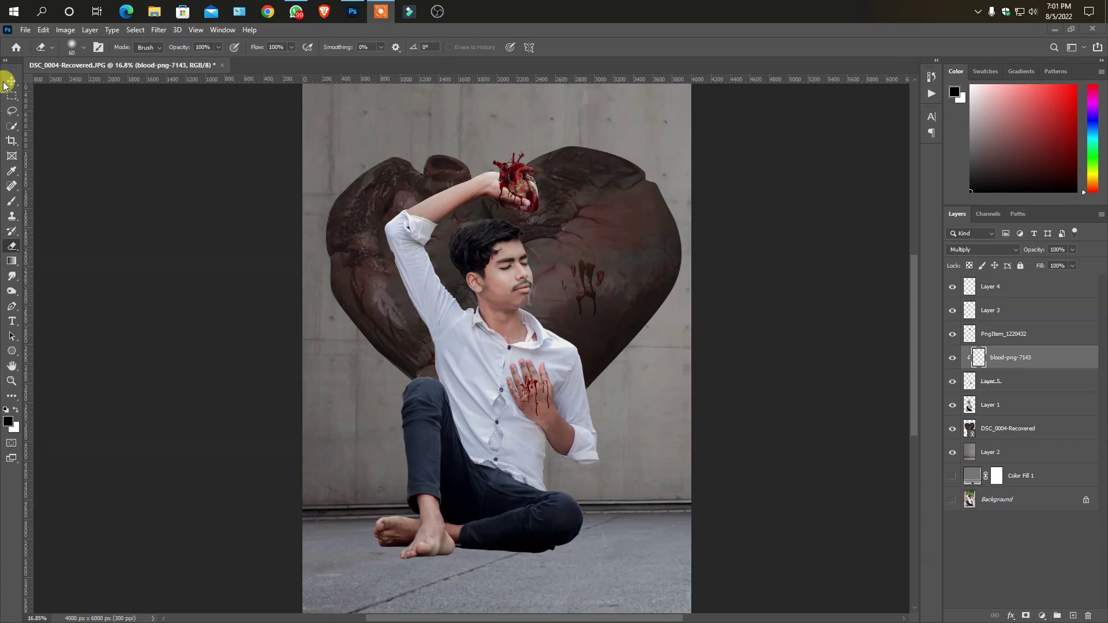
- Place the 'unnamed' heart image from the hart folder as a linked layer and commit it
{"action": "left_click", "coordinate": [11, 96]}
{"action": "left_click", "coordinate": [26, 32]}
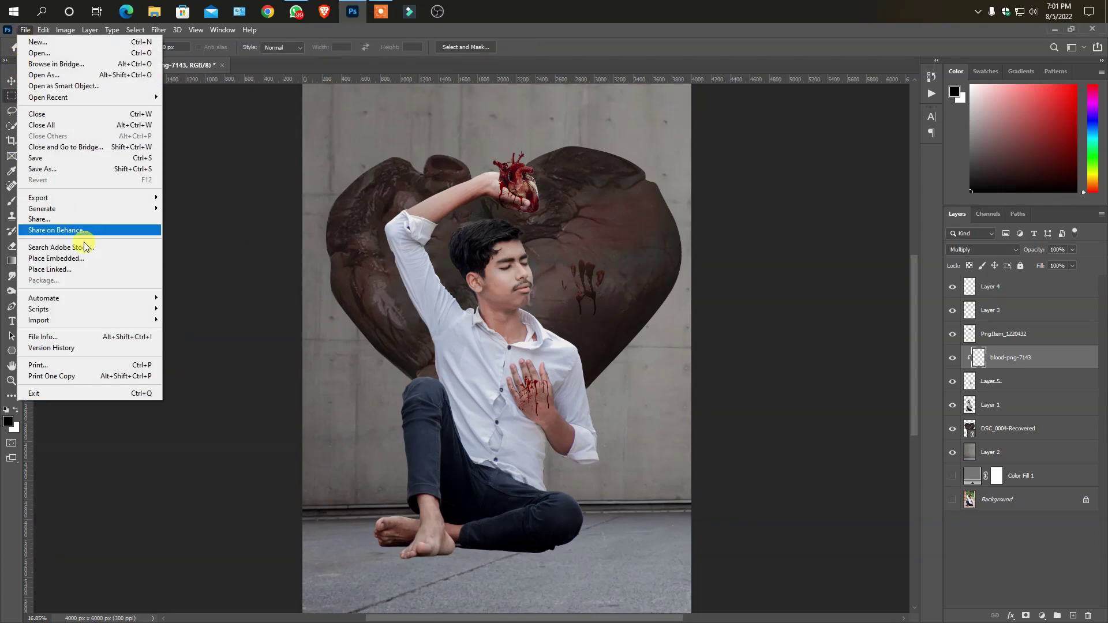
{"action": "left_click", "coordinate": [68, 269]}
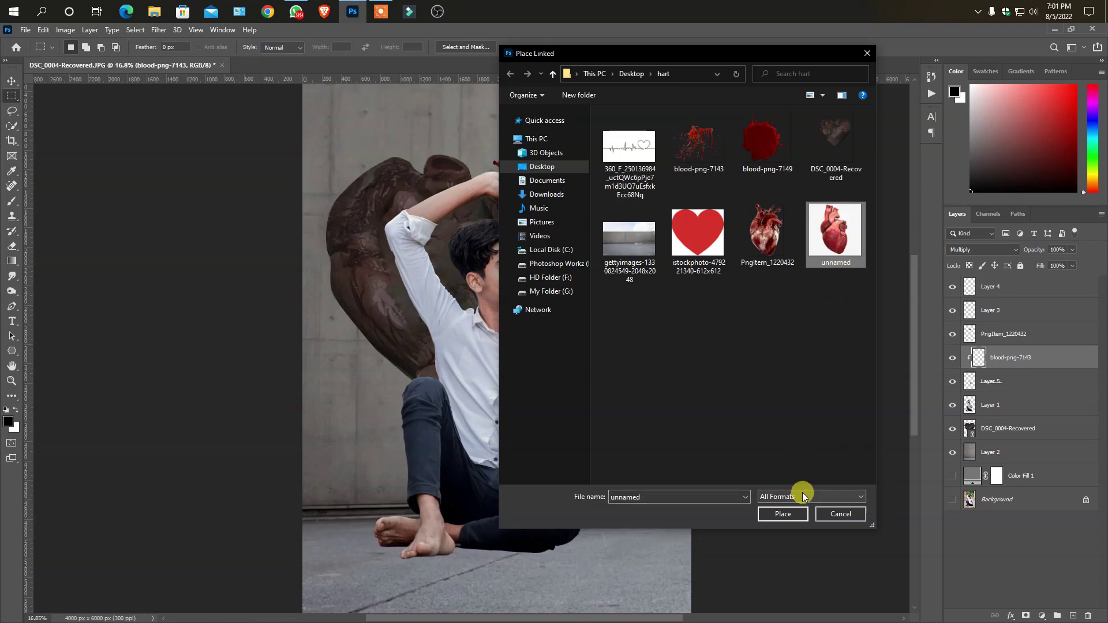
{"action": "left_click", "coordinate": [784, 511]}
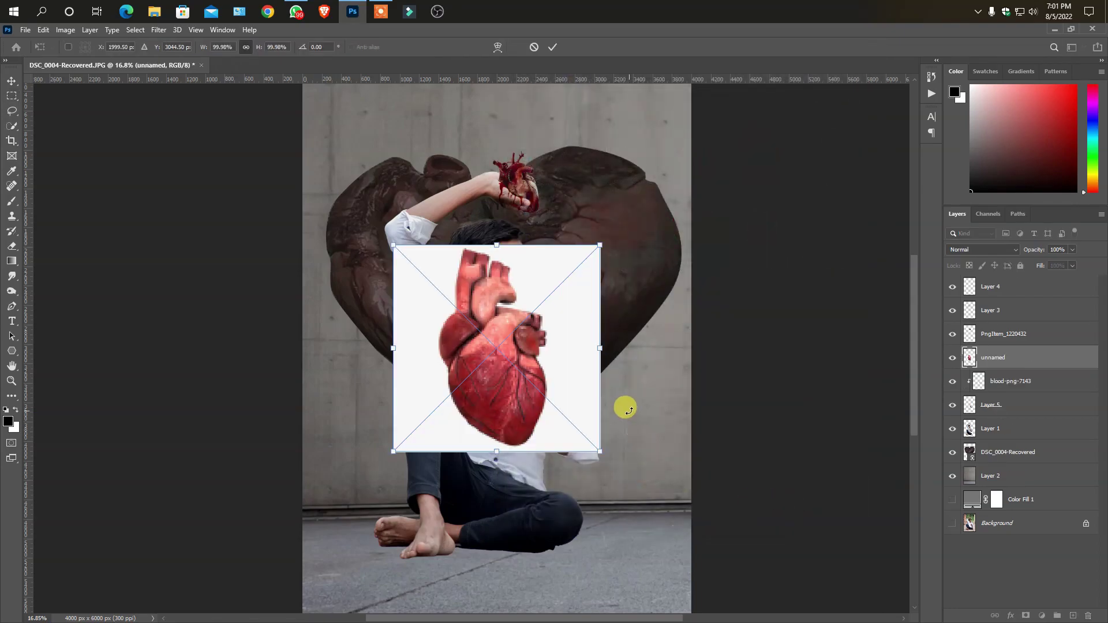
{"action": "left_click", "coordinate": [552, 47]}
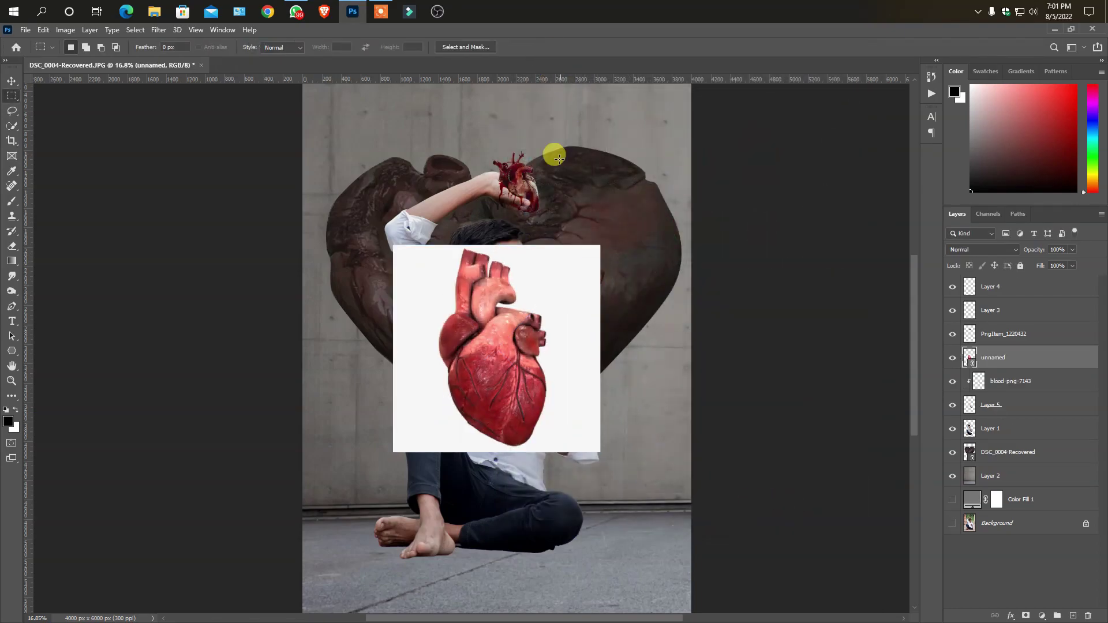
- Remove the heart image's white background with the Magic Eraser
{"action": "right_click", "coordinate": [11, 247]}
{"action": "left_click", "coordinate": [79, 269]}
{"action": "scroll", "coordinate": [532, 390], "scroll_direction": "up", "scroll_amount": 3}
{"action": "left_click", "coordinate": [576, 383], "text": "alt"}
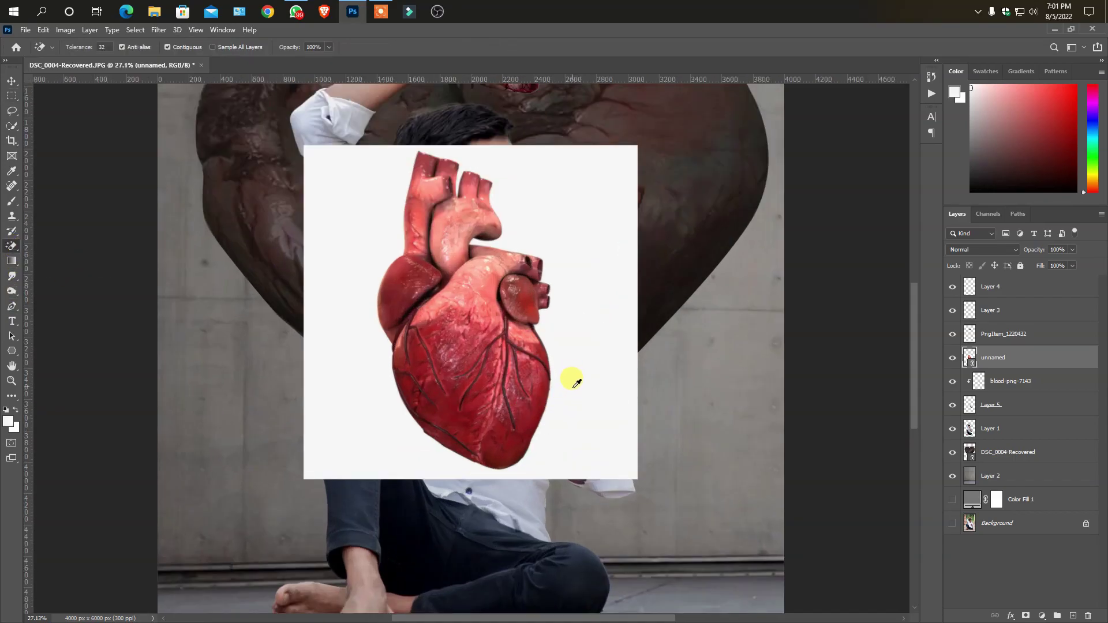
{"action": "left_click", "coordinate": [544, 258]}
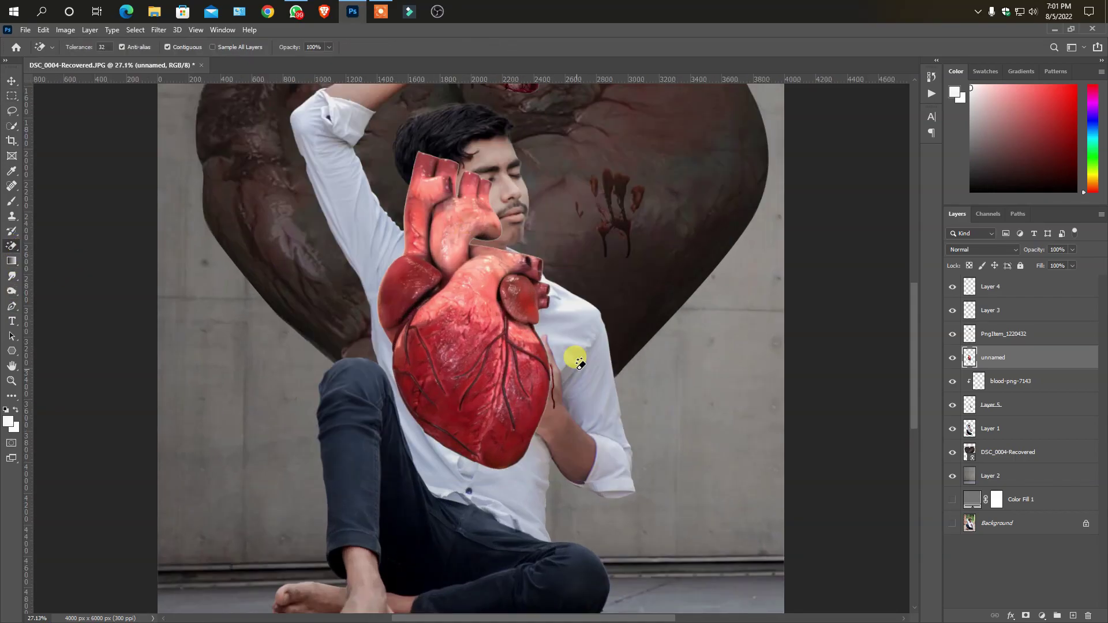
- Shrink the heart to about 40%, move it onto the chest, enlarge slightly, and commit
{"action": "left_click", "coordinate": [11, 81]}
{"action": "left_click_drag", "start_coordinate": [492, 333], "coordinate": [500, 337]}
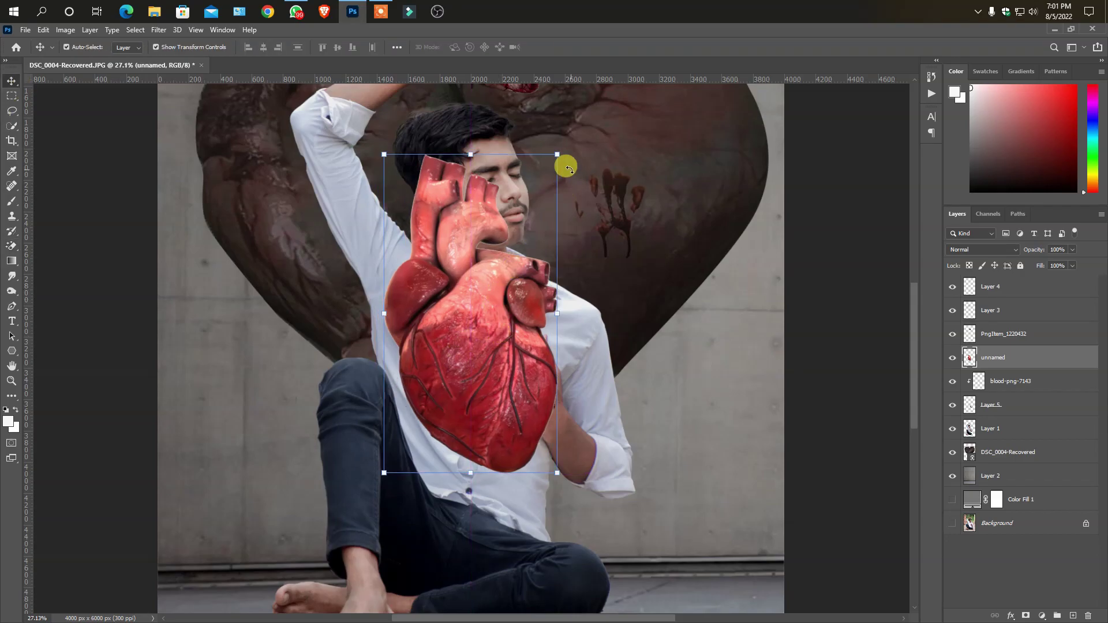
{"action": "left_click_drag", "start_coordinate": [569, 168], "coordinate": [460, 346]}
{"action": "left_click_drag", "start_coordinate": [423, 377], "coordinate": [528, 387]}
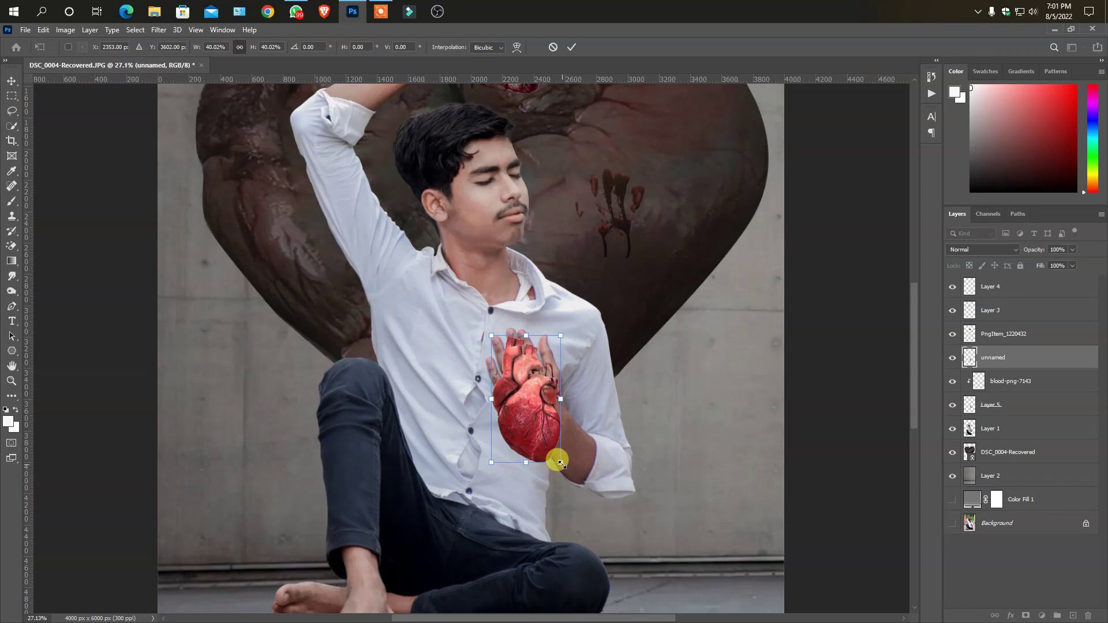
{"action": "left_click_drag", "start_coordinate": [556, 336], "coordinate": [563, 325]}
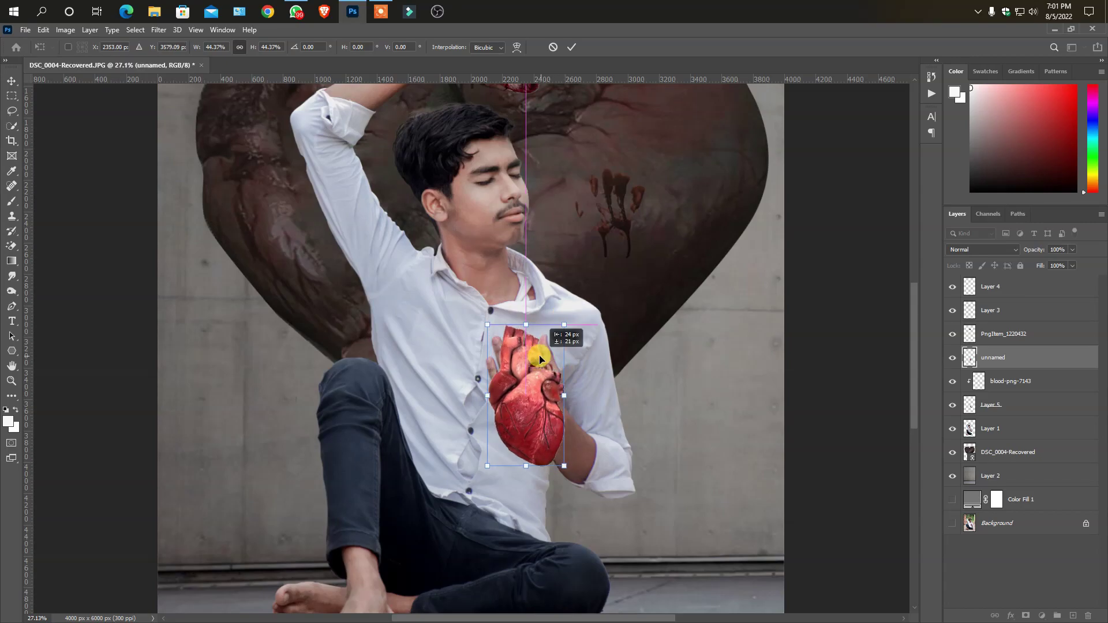
{"action": "key", "text": "Return"}
- Move the heart layer below Layer 5 and distort its corners to fit behind the palm
{"action": "left_click_drag", "start_coordinate": [1019, 358], "coordinate": [984, 415]}
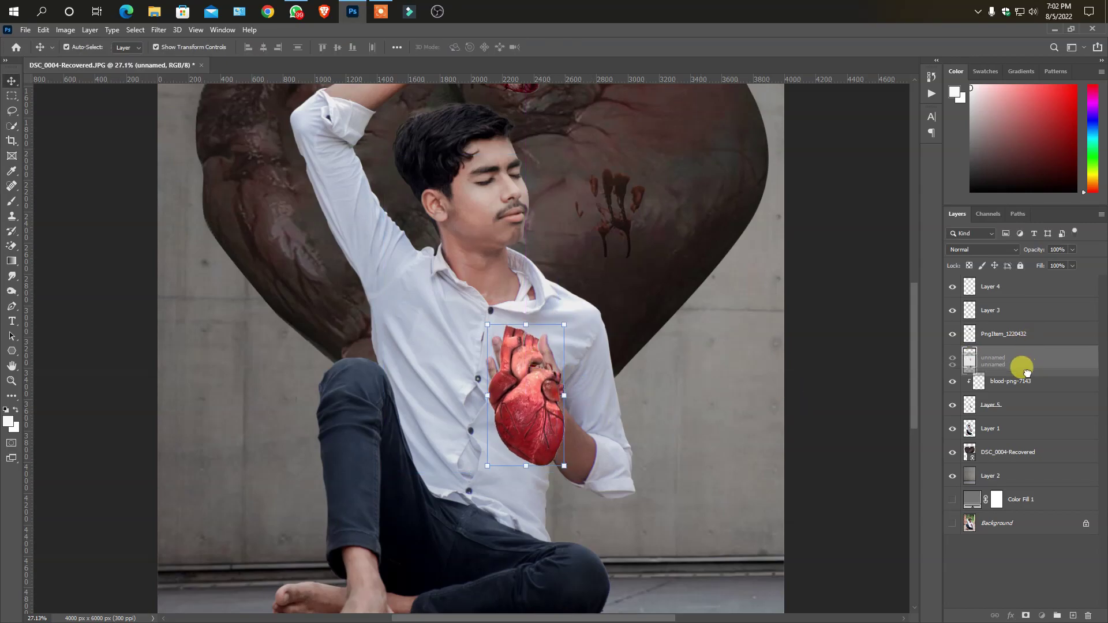
{"action": "scroll", "coordinate": [602, 432], "scroll_direction": "up", "scroll_amount": 2}
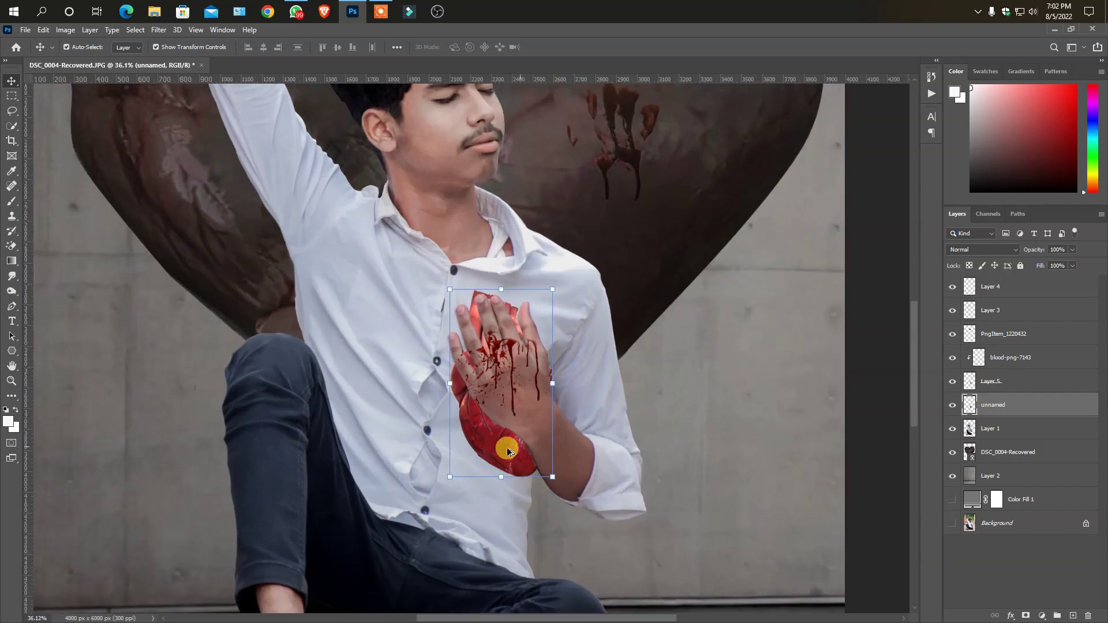
{"action": "left_click_drag", "start_coordinate": [552, 477], "coordinate": [526, 478]}
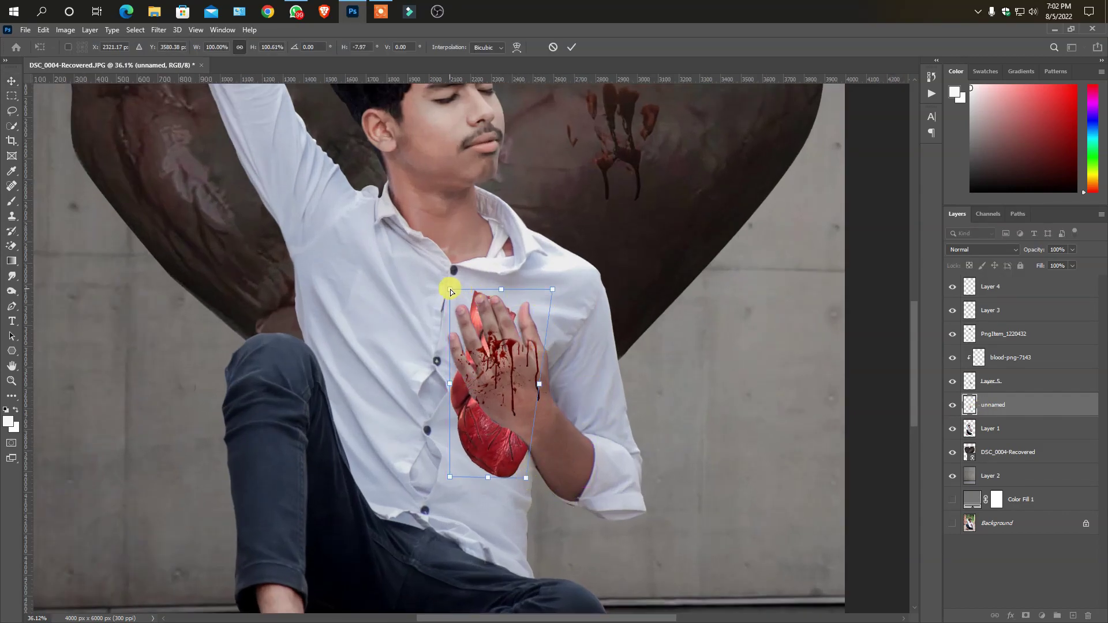
{"action": "left_click_drag", "start_coordinate": [450, 291], "coordinate": [465, 281]}
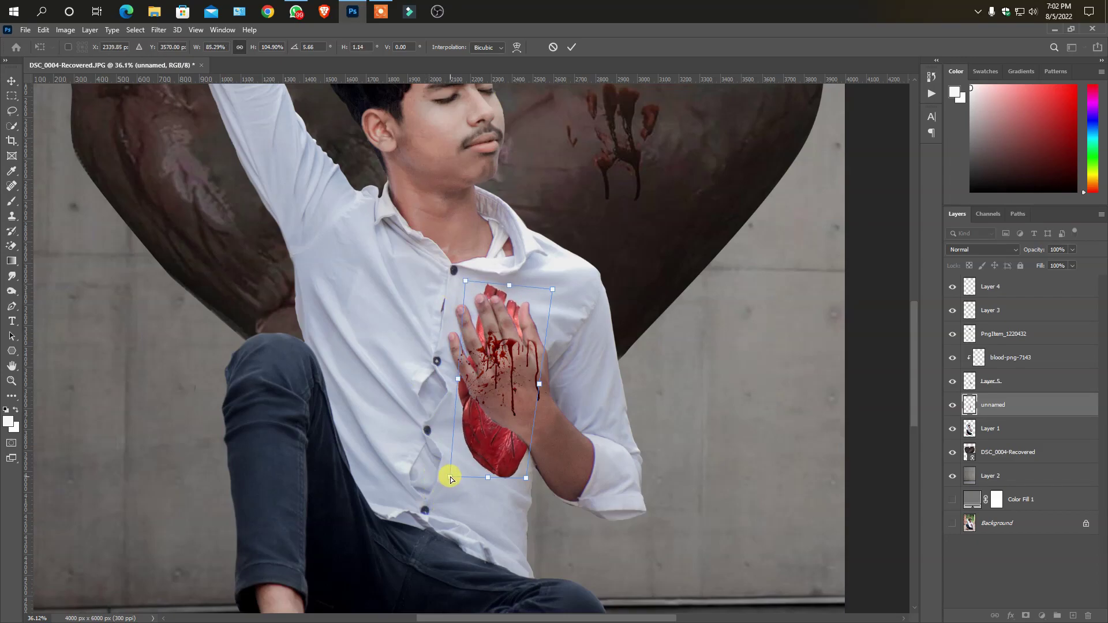
{"action": "left_click_drag", "start_coordinate": [451, 478], "coordinate": [439, 478]}
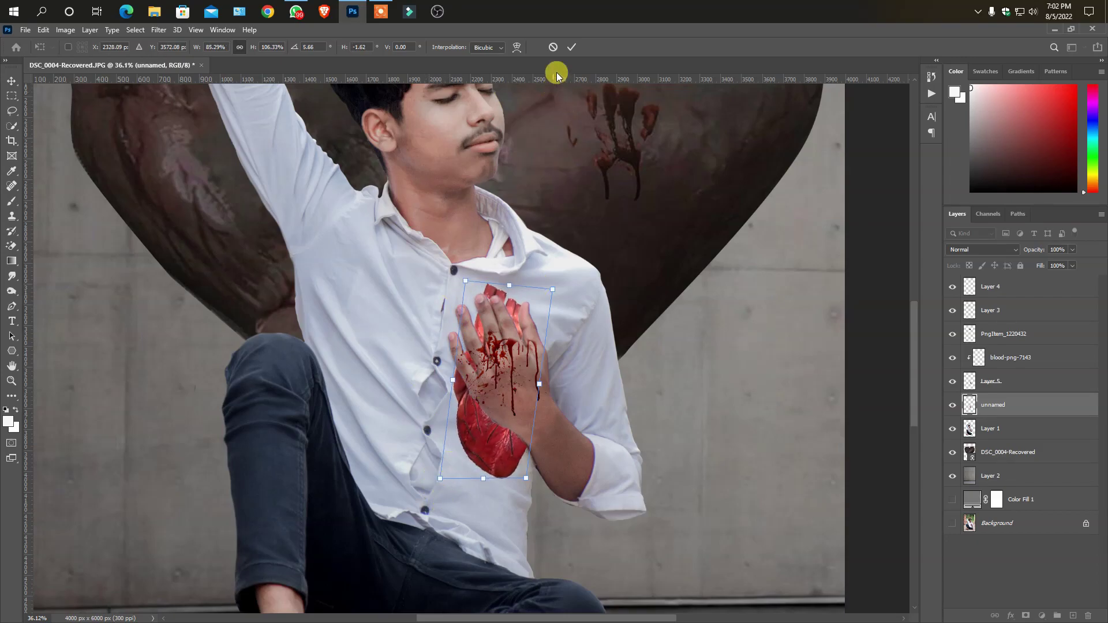
{"action": "left_click", "coordinate": [573, 50]}
- Fill the heart's outline with a dark red Solid Color fill layer
{"action": "left_click", "coordinate": [968, 409], "text": "ctrl"}
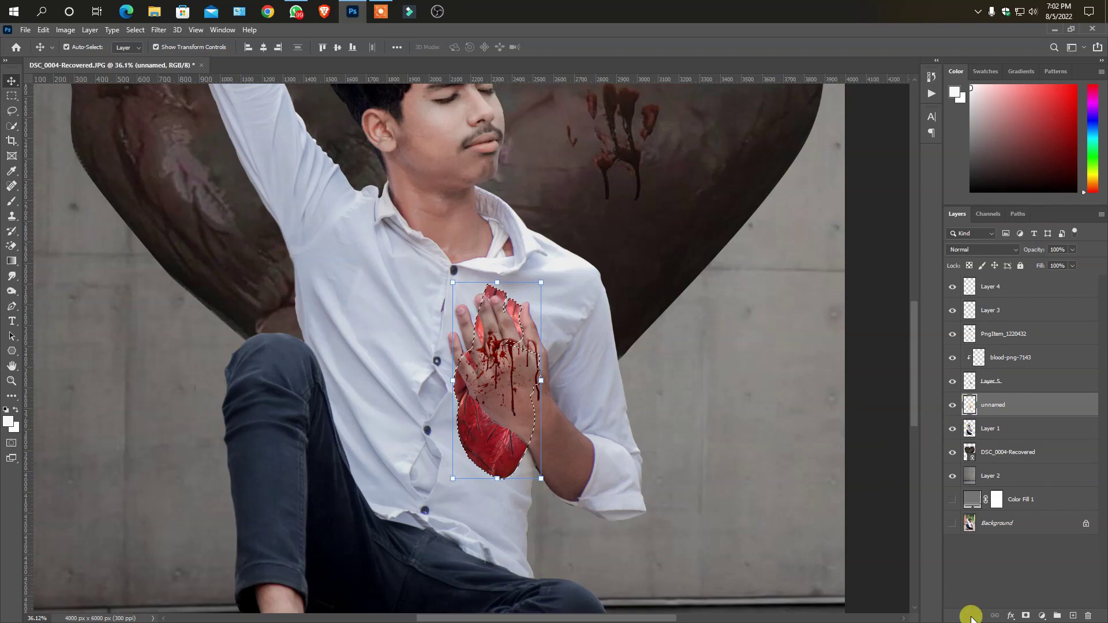
{"action": "left_click", "coordinate": [1041, 615]}
{"action": "left_click", "coordinate": [993, 411]}
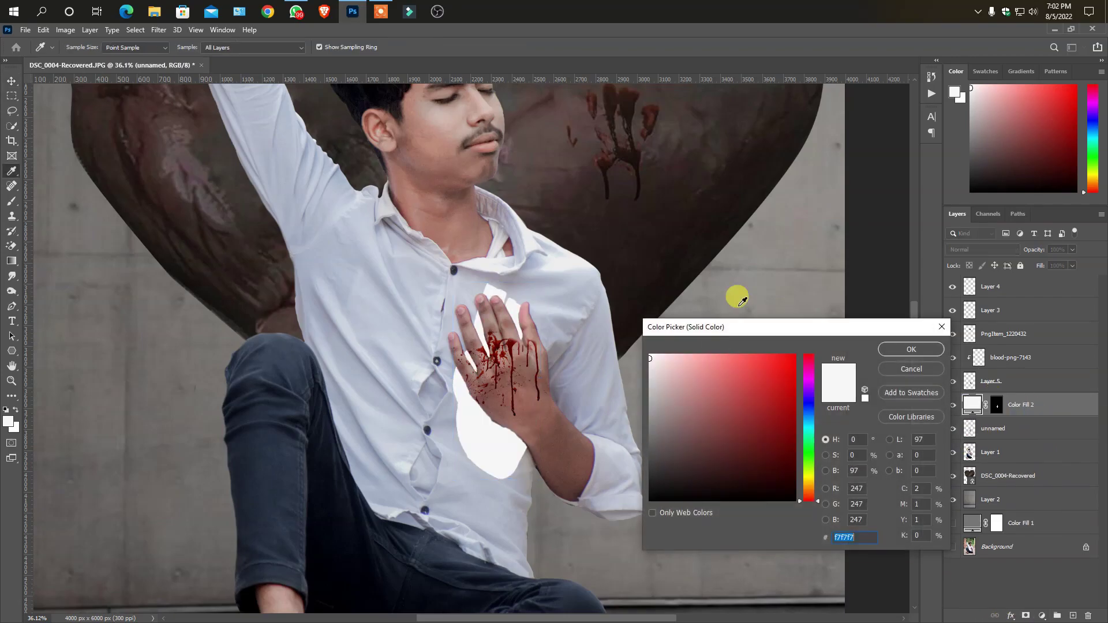
{"action": "left_click_drag", "start_coordinate": [787, 397], "coordinate": [801, 425]}
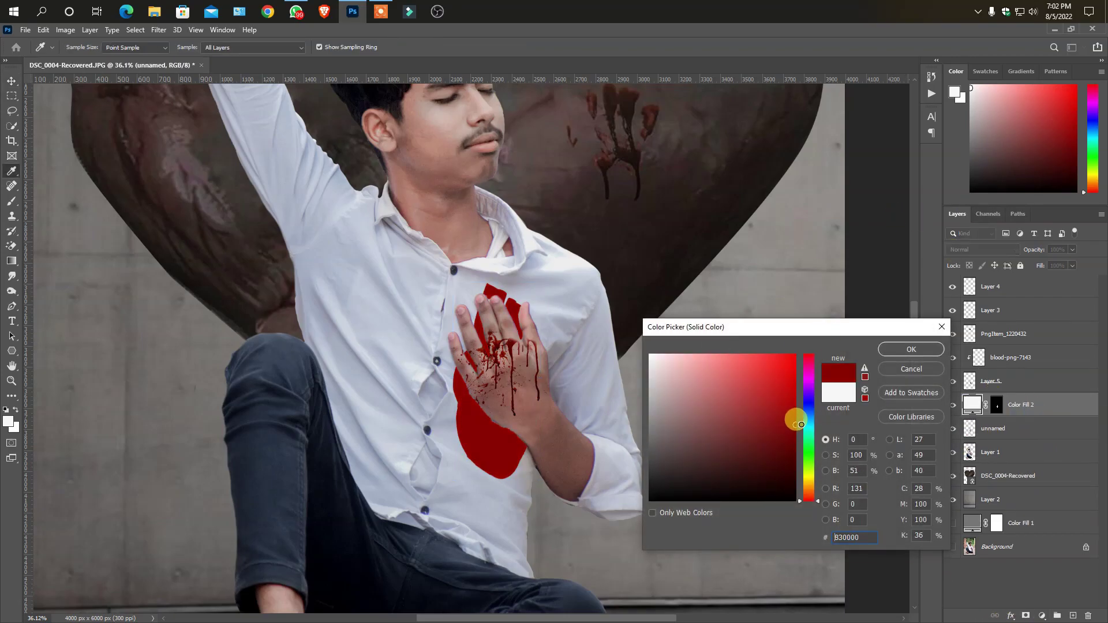
{"action": "left_click", "coordinate": [913, 348]}
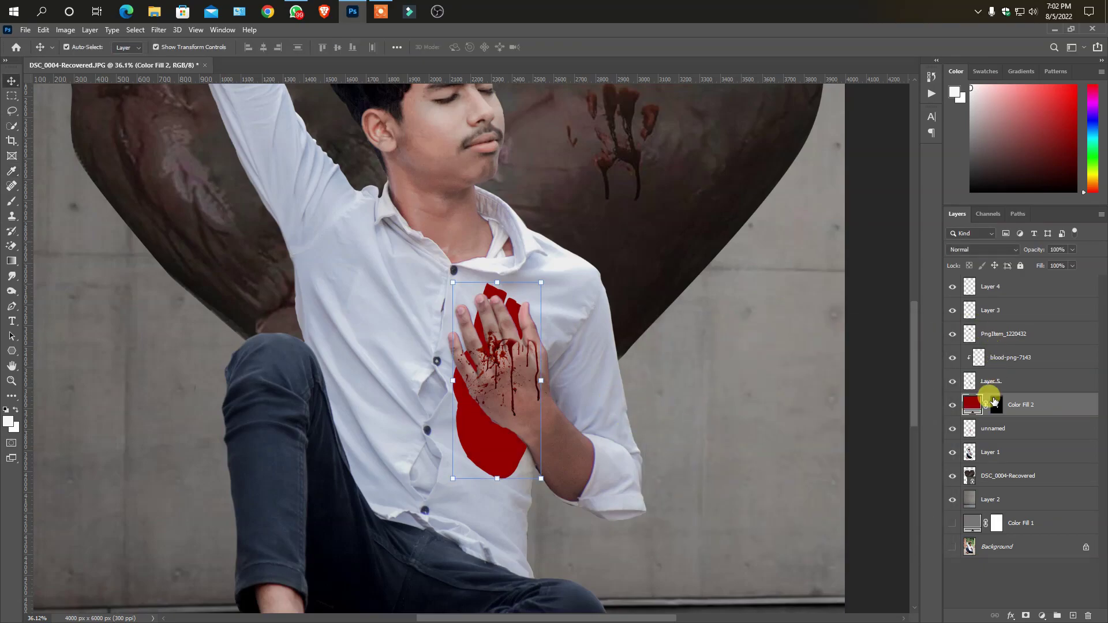
- Delete the original heart layer and rasterize the Color Fill 2 layer
{"action": "left_click", "coordinate": [1008, 438]}
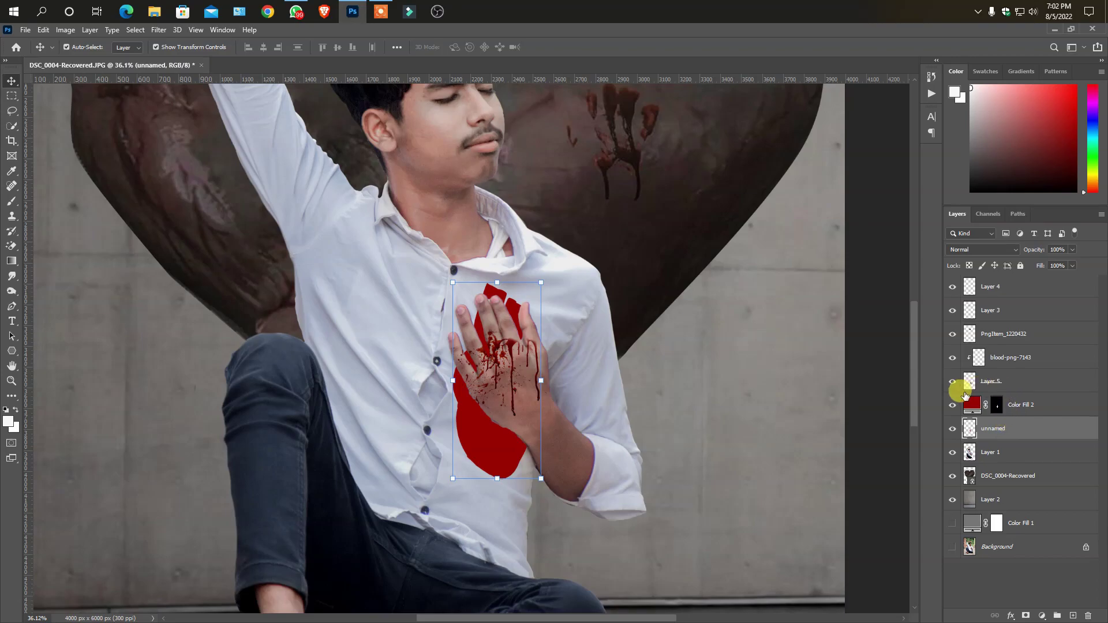
{"action": "left_click", "coordinate": [951, 430]}
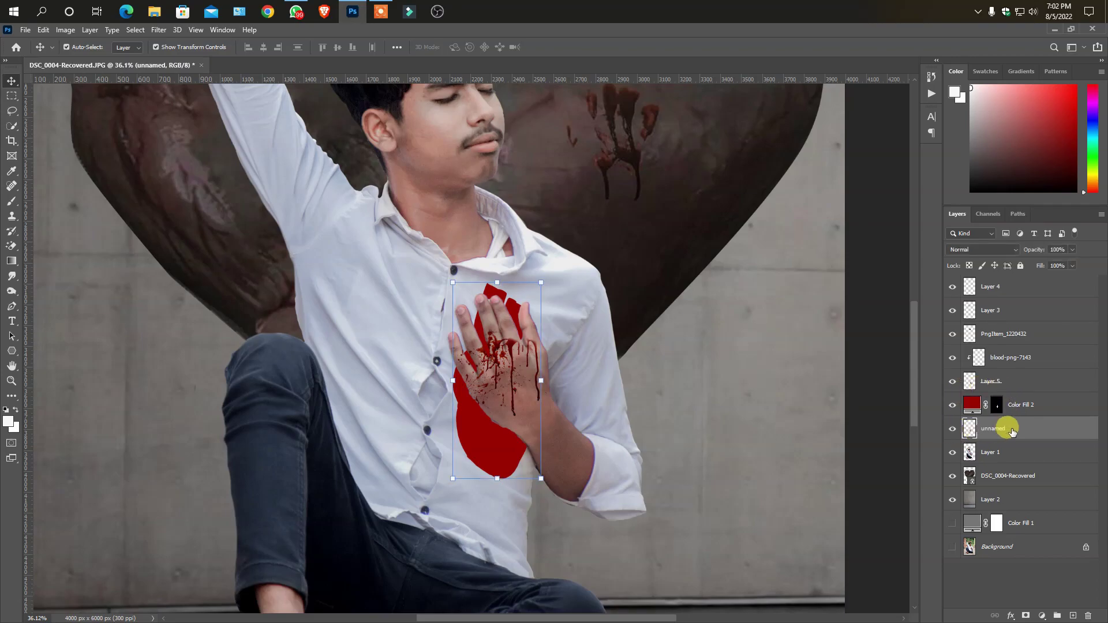
{"action": "key", "text": "Delete"}
{"action": "left_click", "coordinate": [1015, 408]}
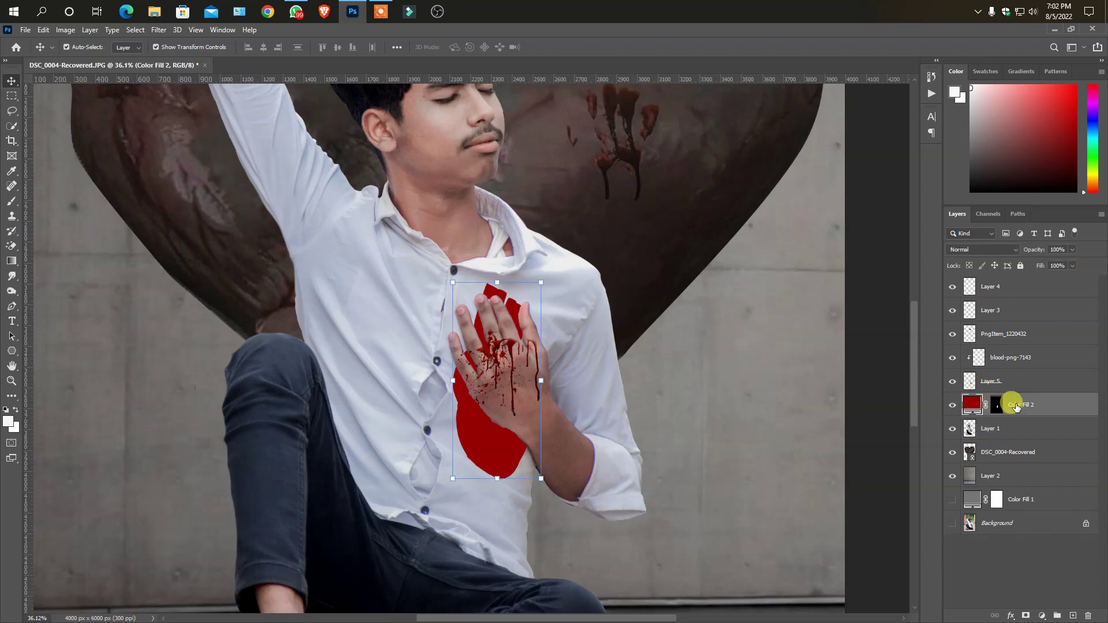
{"action": "right_click", "coordinate": [1015, 408]}
{"action": "left_click", "coordinate": [891, 312]}
- Set the red fill's blend mode to Multiply so it stains the shirt
{"action": "right_click", "coordinate": [983, 404]}
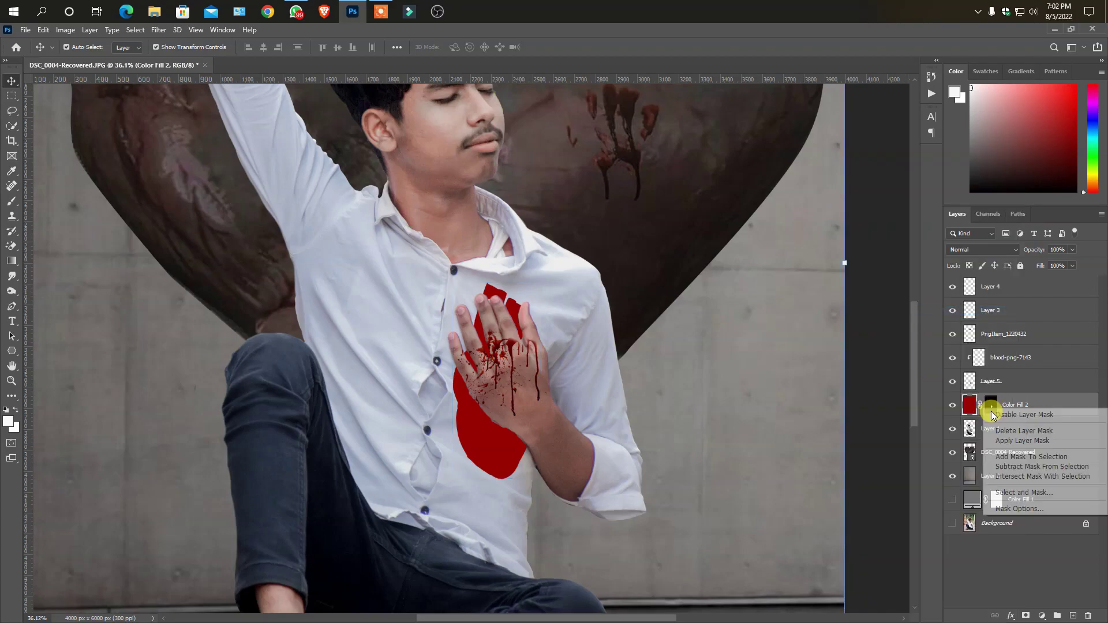
{"action": "left_click", "coordinate": [981, 249]}
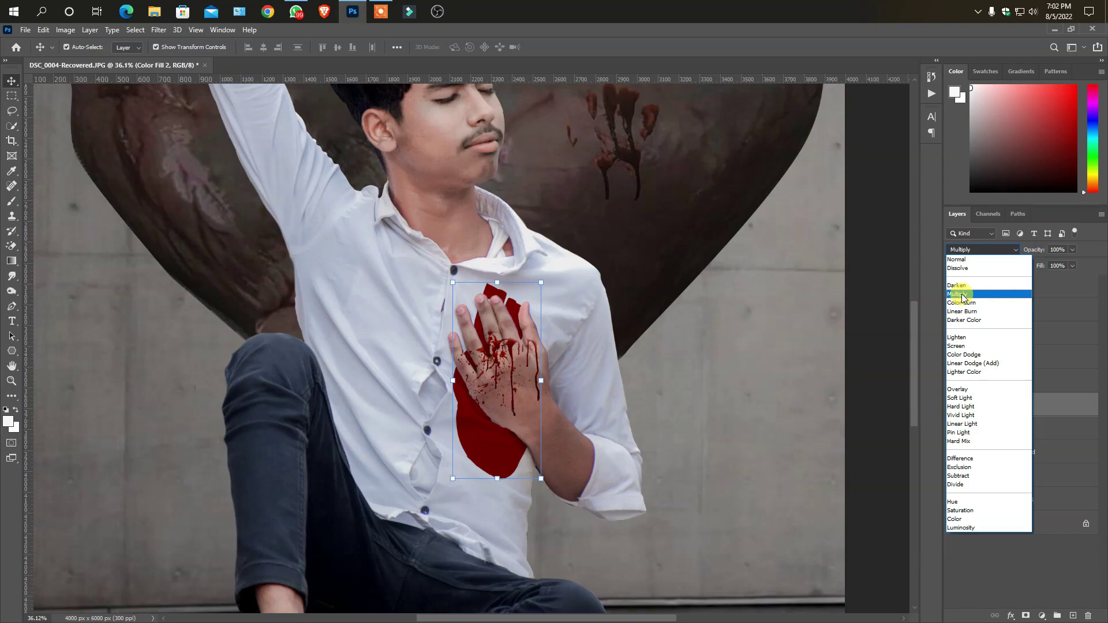
{"action": "left_click", "coordinate": [962, 296]}
{"action": "left_click", "coordinate": [515, 455]}
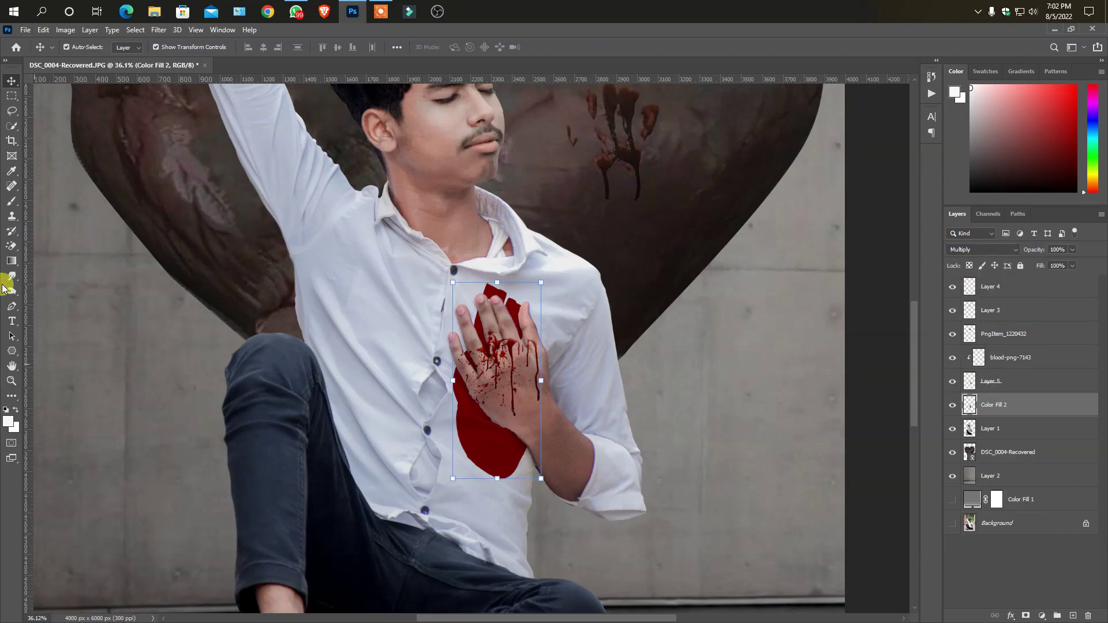
{"action": "left_click", "coordinate": [12, 111]}
{"action": "scroll", "coordinate": [482, 472], "scroll_direction": "up", "scroll_amount": 3}
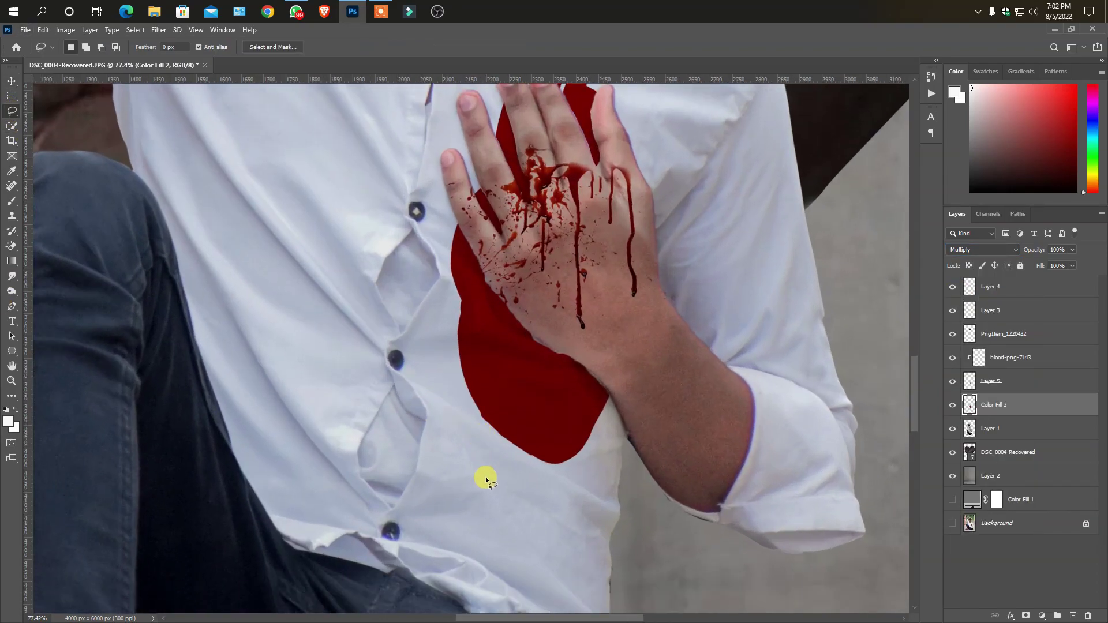
{"action": "scroll", "coordinate": [486, 476], "scroll_direction": "up", "scroll_amount": 2}
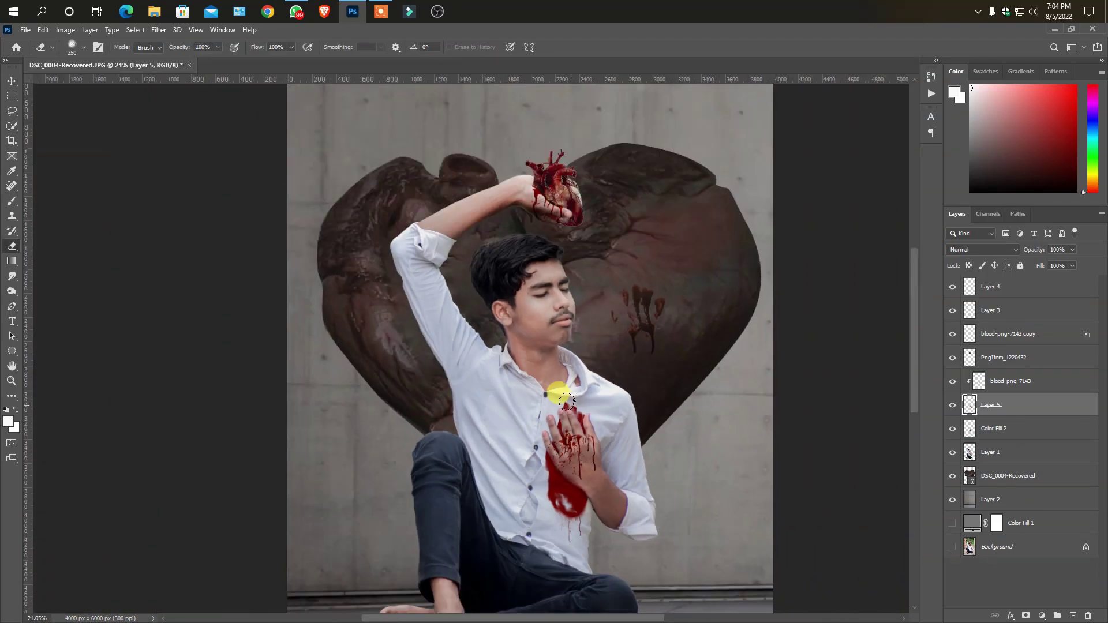
{"action": "scroll", "coordinate": [566, 400], "scroll_direction": "down", "scroll_amount": 2}
{"action": "scroll", "coordinate": [527, 381], "scroll_direction": "down", "scroll_amount": 1}
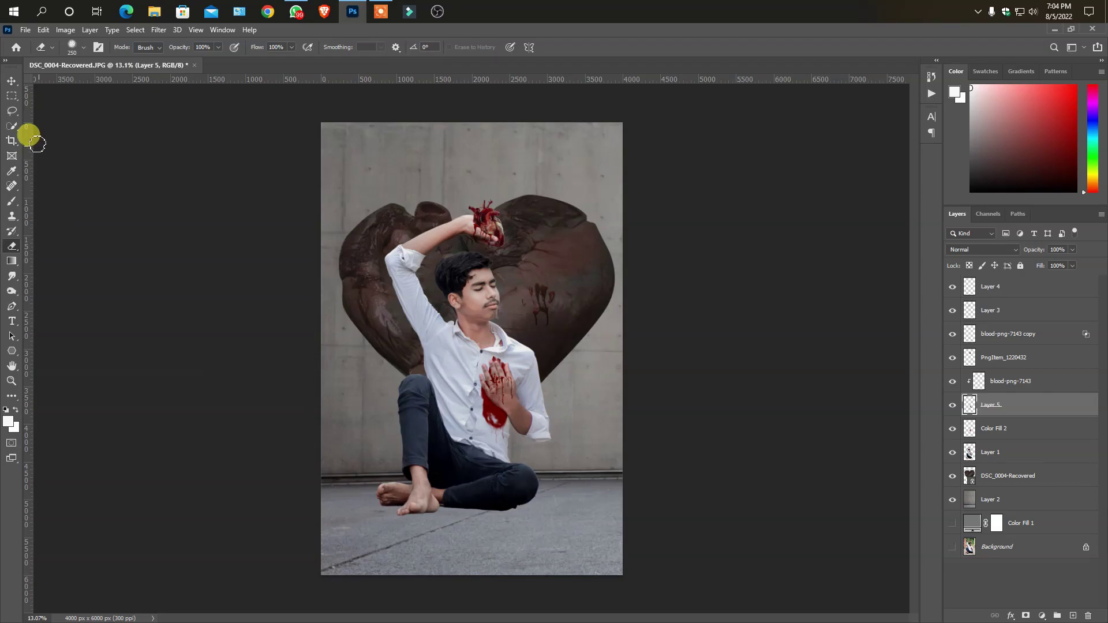
{"action": "left_click", "coordinate": [11, 95]}
{"action": "scroll", "coordinate": [474, 318], "scroll_direction": "down", "scroll_amount": 1}
{"action": "scroll", "coordinate": [475, 319], "scroll_direction": "up", "scroll_amount": 1}
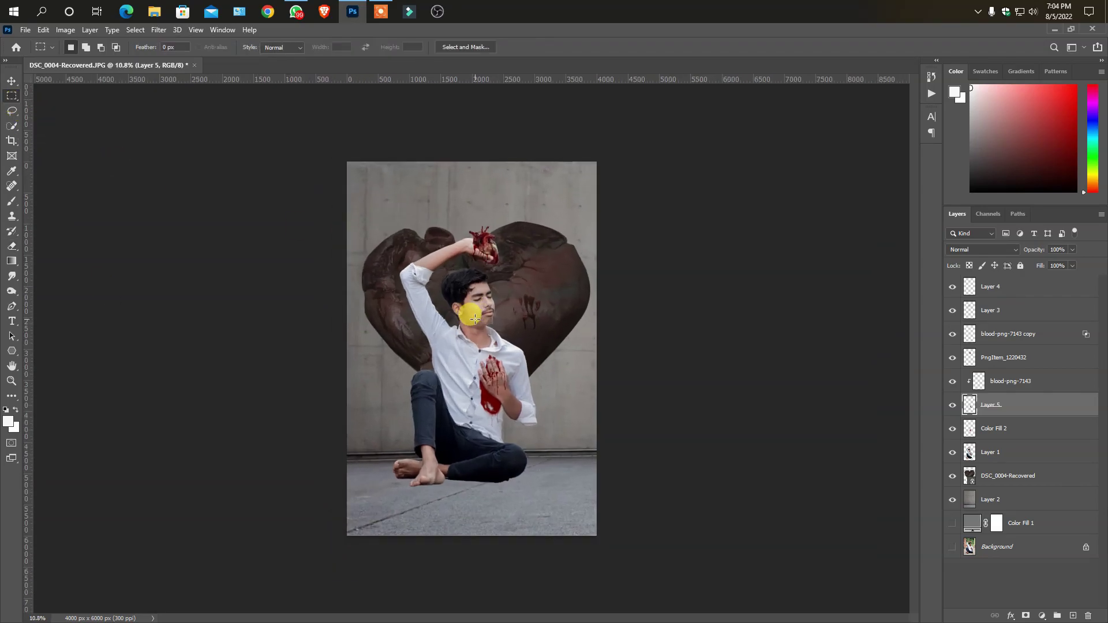
{"action": "scroll", "coordinate": [497, 370], "scroll_direction": "up", "scroll_amount": 1}
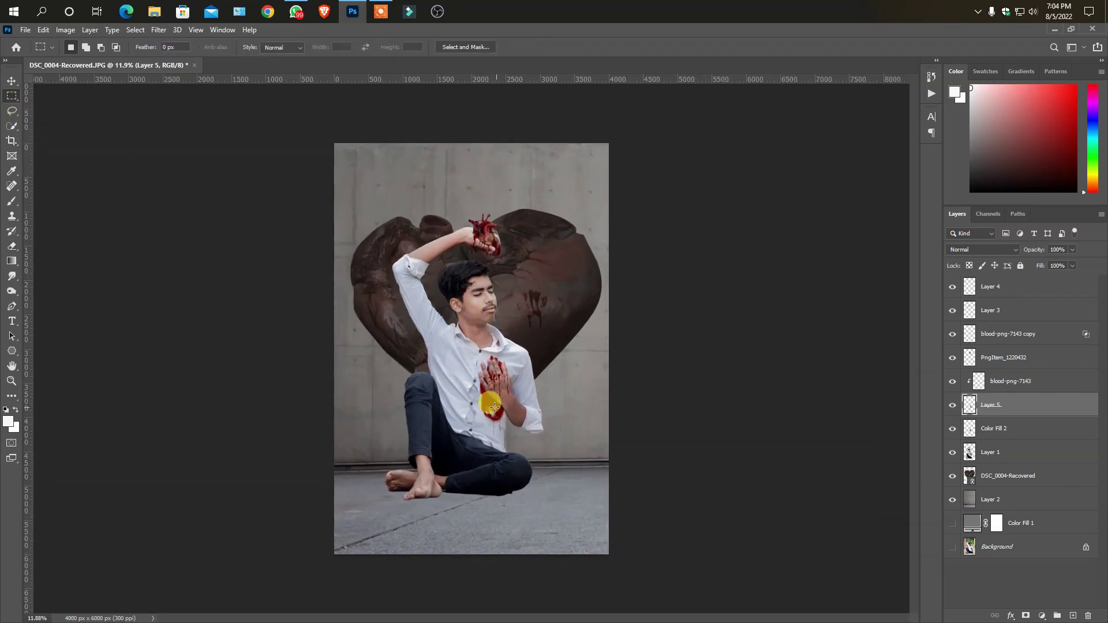
{"action": "scroll", "coordinate": [524, 348], "scroll_direction": "down", "scroll_amount": 1}
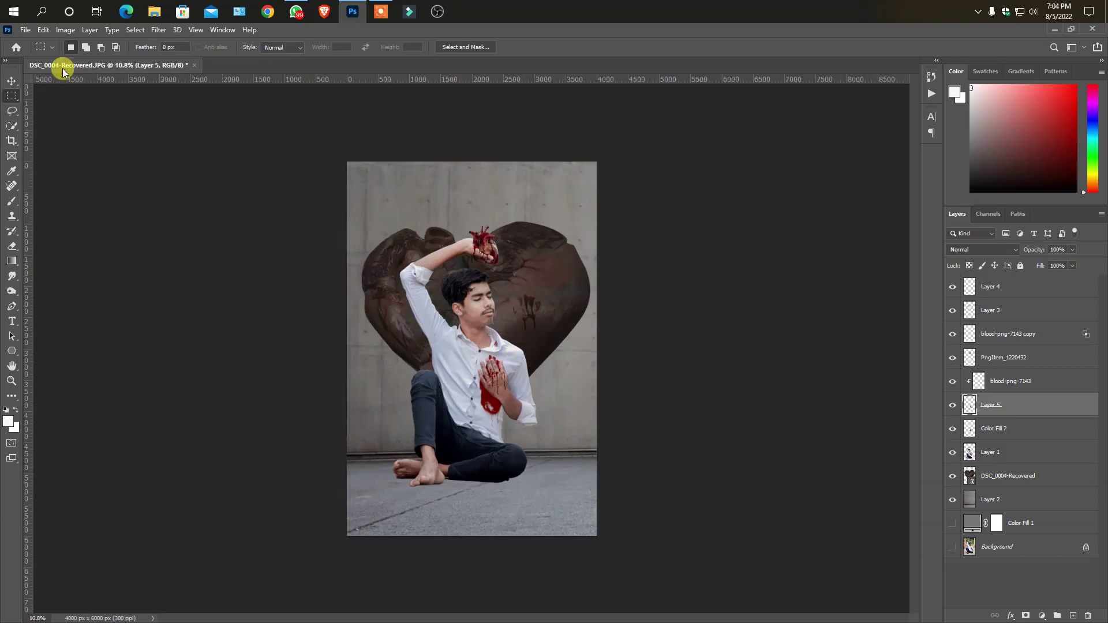
- Place the heartbeat line image as a linked file and enlarge it across the figure
{"action": "left_click", "coordinate": [25, 29]}
{"action": "left_click", "coordinate": [52, 274]}
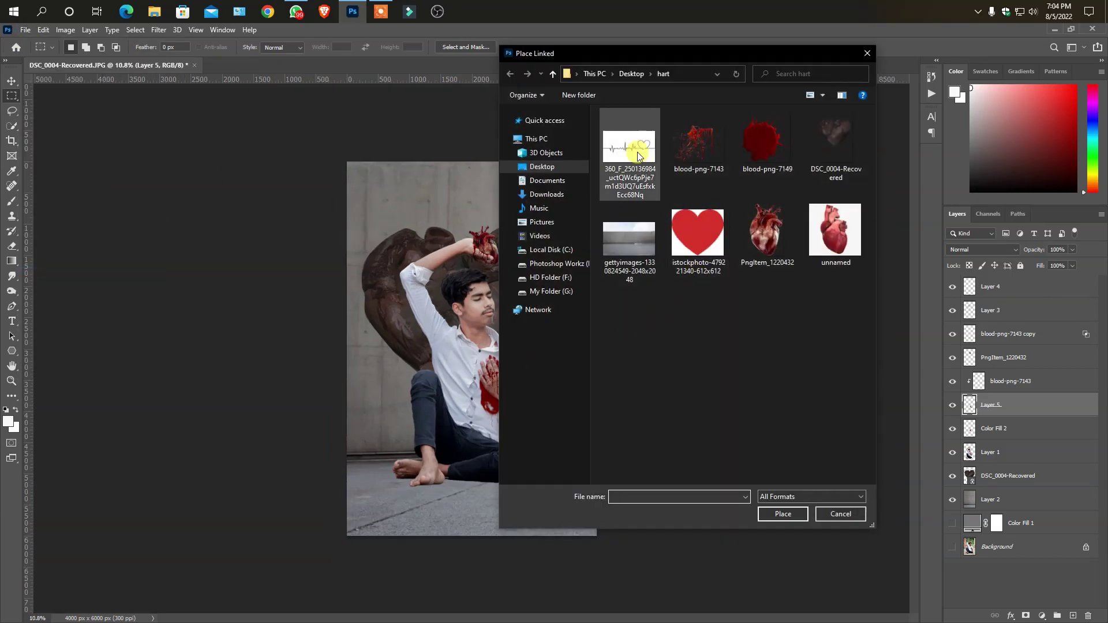
{"action": "double_click", "coordinate": [638, 156]}
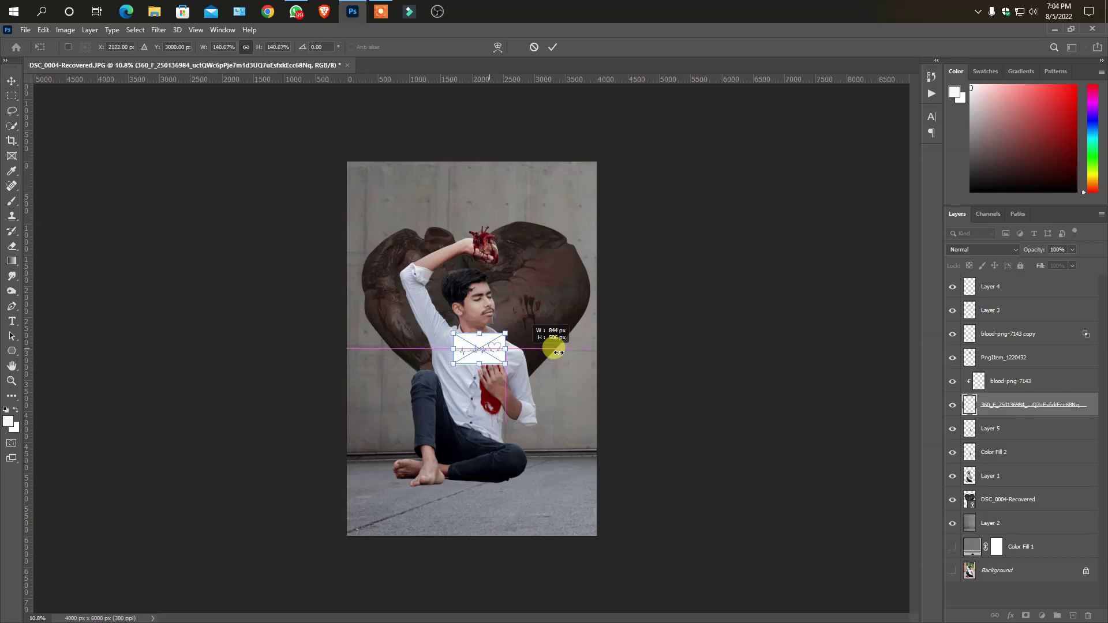
{"action": "mouse_move", "coordinate": [500, 348]}
{"action": "left_mouse_down"}
{"action": "mouse_move", "coordinate": [544, 353]}
{"action": "mouse_move", "coordinate": [493, 375]}
{"action": "left_mouse_up"}
{"action": "double_click", "coordinate": [500, 352]}
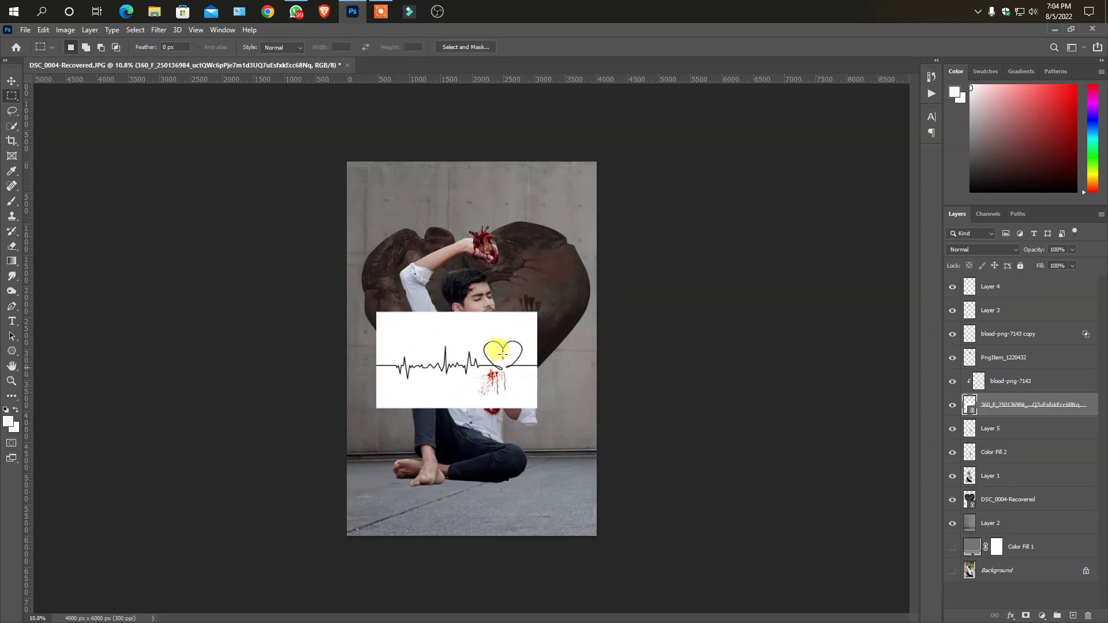
- Rasterize the heartbeat image and Magic-Erase the white background above the line
{"action": "right_click", "coordinate": [10, 248]}
{"action": "left_click", "coordinate": [87, 268]}
{"action": "scroll", "coordinate": [425, 396], "scroll_direction": "up", "scroll_amount": 1}
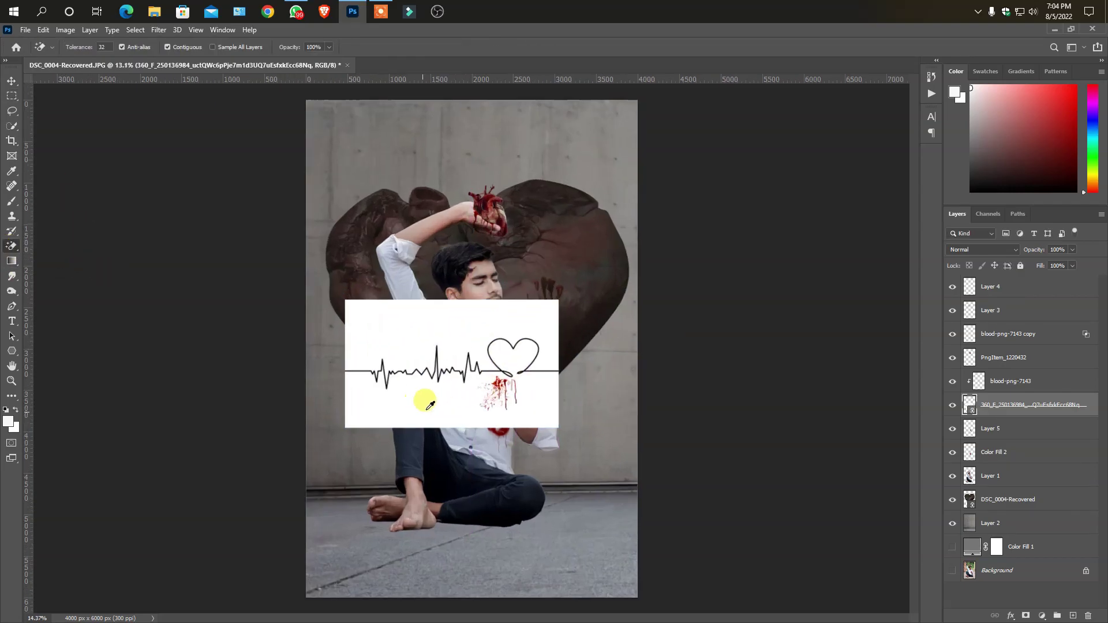
{"action": "scroll", "coordinate": [425, 396], "scroll_direction": "up", "scroll_amount": 2}
{"action": "left_click", "coordinate": [439, 306]}
{"action": "key", "text": "Return"}
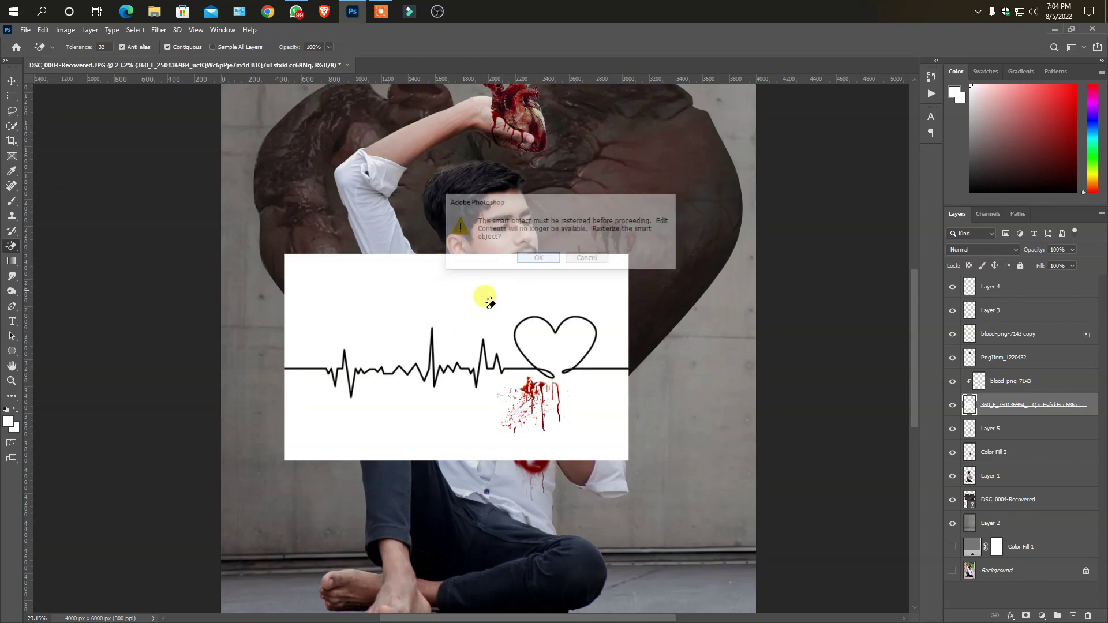
{"action": "left_click", "coordinate": [461, 314]}
{"action": "scroll", "coordinate": [568, 326], "scroll_direction": "up", "scroll_amount": 2}
- Erase the white inside the heart and below the line, then move the line over the lower body
{"action": "left_click", "coordinate": [569, 326]}
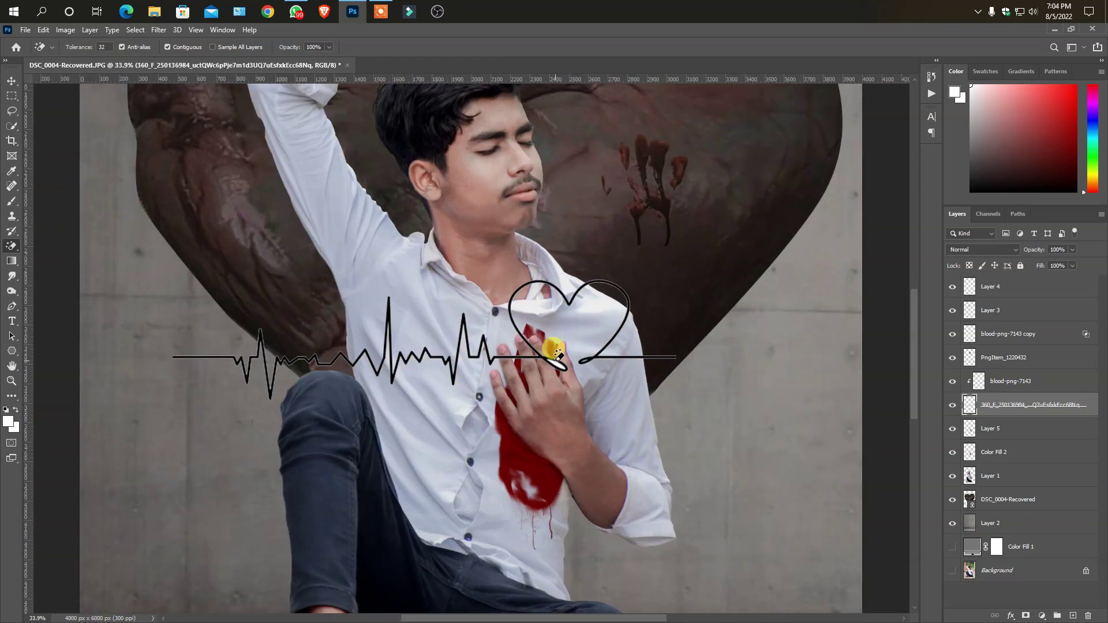
{"action": "scroll", "coordinate": [558, 353], "scroll_direction": "up", "scroll_amount": 2}
{"action": "scroll", "coordinate": [555, 352], "scroll_direction": "down", "scroll_amount": 2}
{"action": "scroll", "coordinate": [507, 392], "scroll_direction": "down", "scroll_amount": 2}
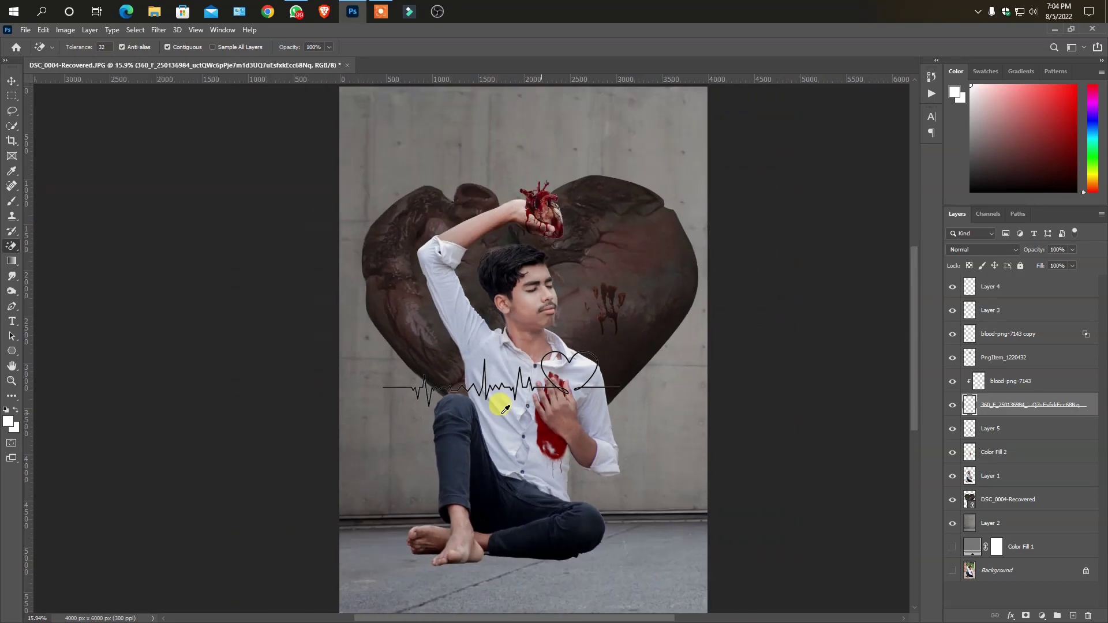
{"action": "left_click", "coordinate": [12, 81]}
{"action": "left_click_drag", "start_coordinate": [579, 370], "coordinate": [508, 478]}
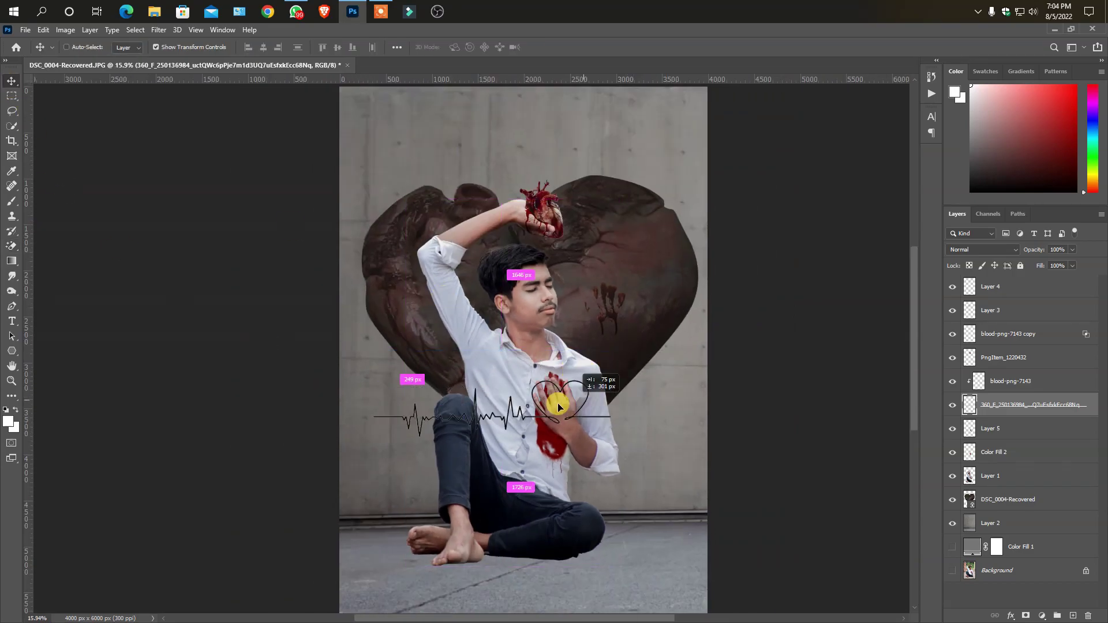
- Flip the heartbeat line horizontally, nudge it into place, and move its layer beneath the heart layer
{"action": "right_click", "coordinate": [507, 478]}
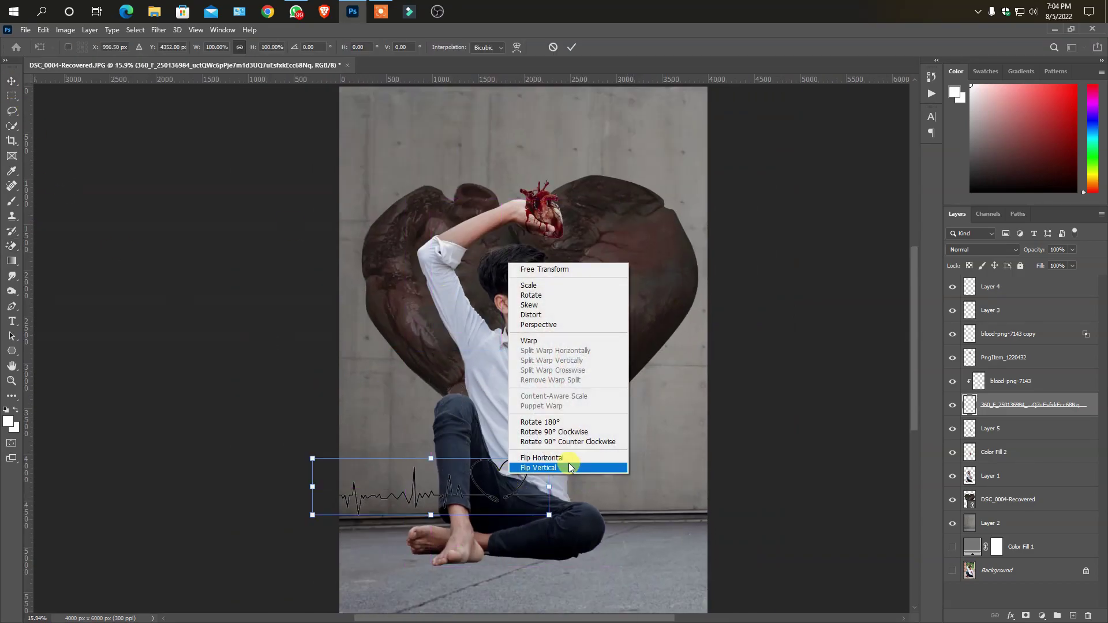
{"action": "left_click", "coordinate": [569, 461]}
{"action": "mouse_move", "coordinate": [419, 492]}
{"action": "left_mouse_down"}
{"action": "mouse_move", "coordinate": [440, 494]}
{"action": "mouse_move", "coordinate": [440, 478]}
{"action": "left_mouse_up"}
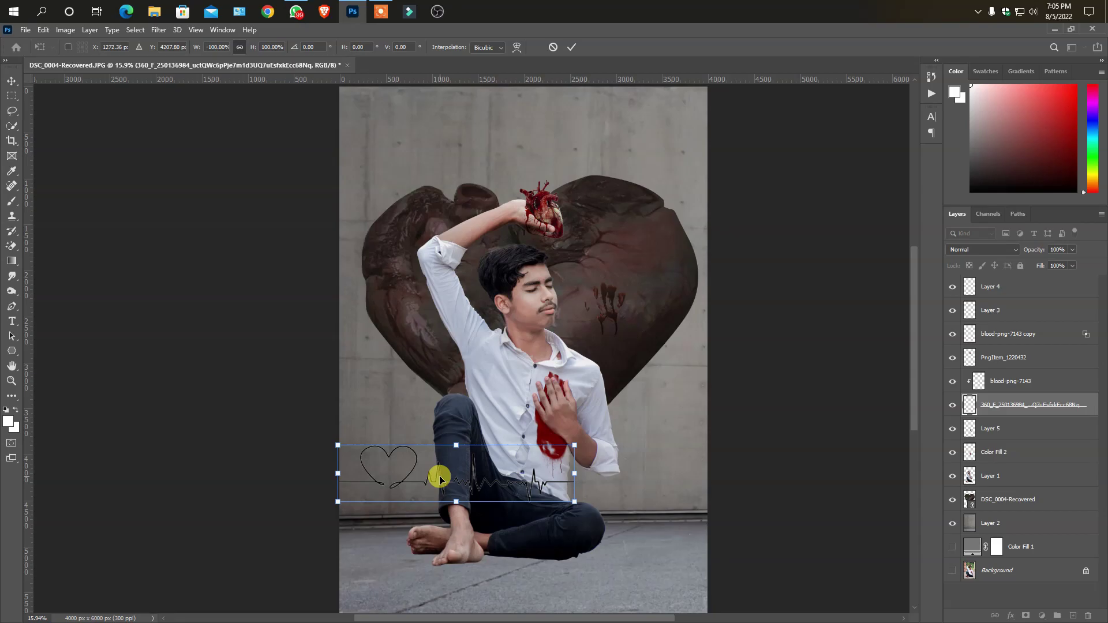
{"action": "key", "text": "Return"}
{"action": "mouse_move", "coordinate": [1072, 418]}
{"action": "left_mouse_down"}
{"action": "mouse_move", "coordinate": [1057, 503]}
{"action": "mouse_move", "coordinate": [1033, 511]}
{"action": "left_mouse_up"}
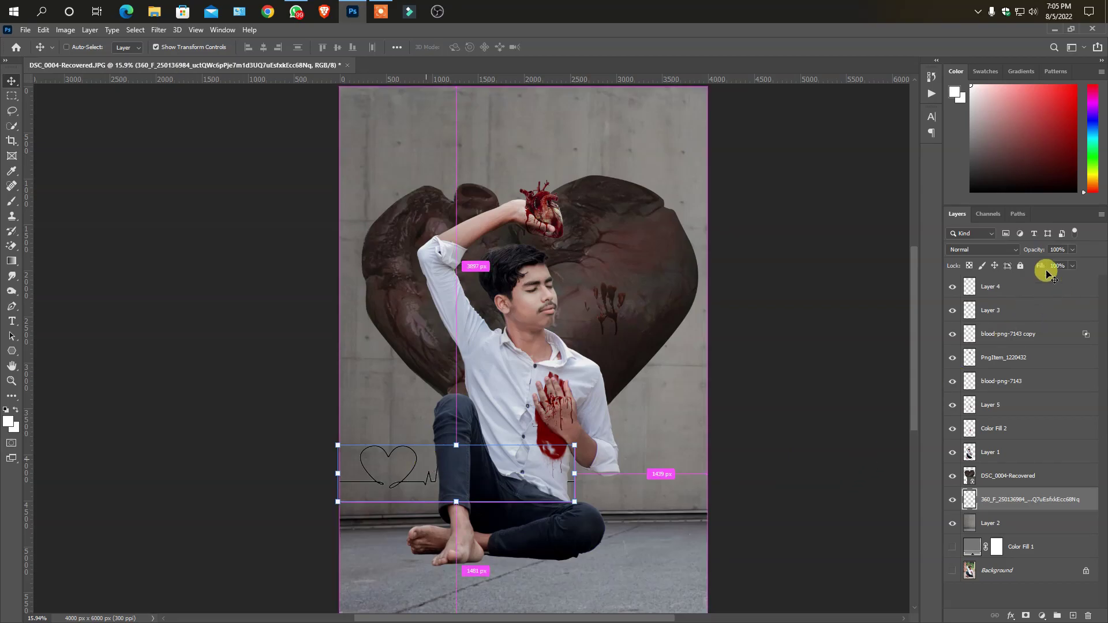
{"action": "key", "text": "ctrl"}
- Fill the heartbeat line's selection with a #000000 black Solid Color layer
{"action": "left_click", "coordinate": [969, 499], "text": "ctrl"}
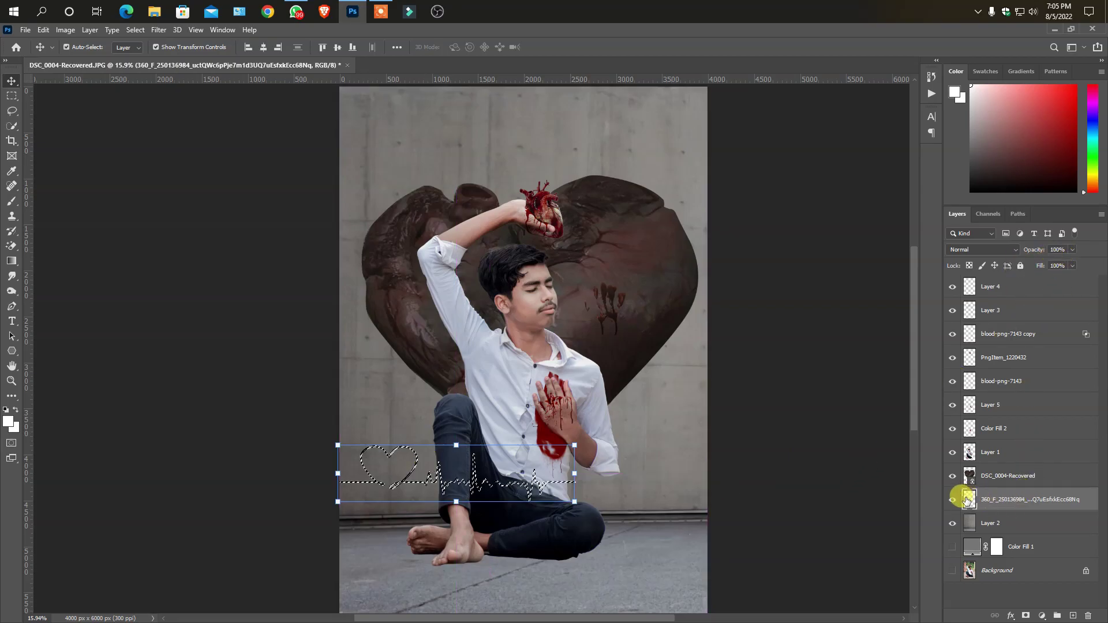
{"action": "left_click", "coordinate": [1041, 616]}
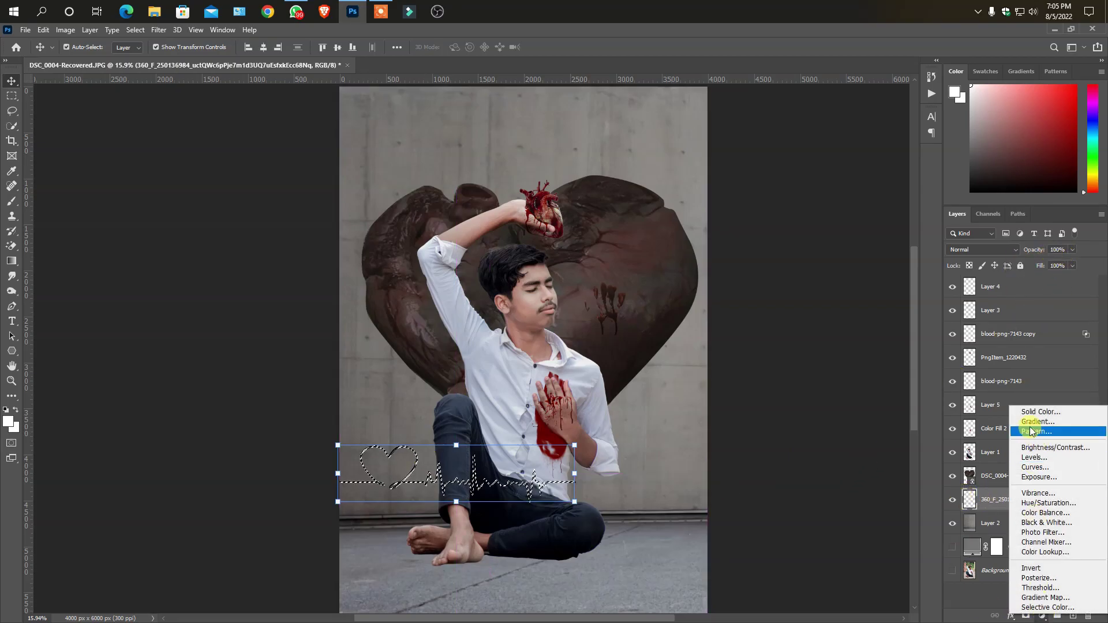
{"action": "left_click", "coordinate": [1040, 411]}
{"action": "left_click", "coordinate": [680, 399]}
{"action": "type", "text": "000000"}
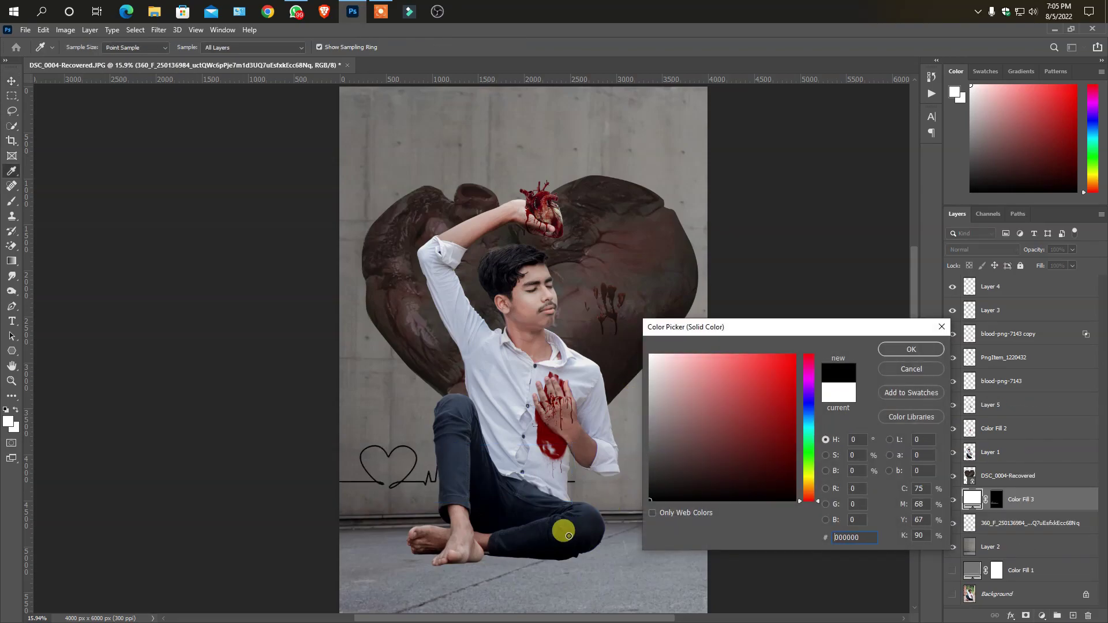
{"action": "left_click", "coordinate": [909, 349]}
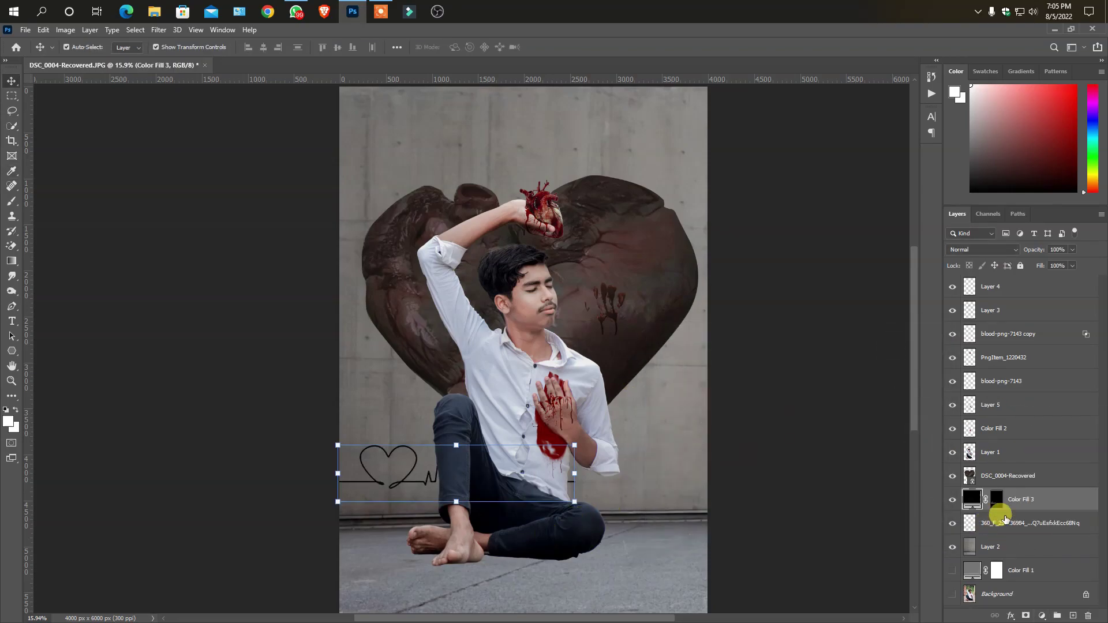
- Rasterize the black fill layer, apply its mask, and delete the original heartbeat line layer
{"action": "right_click", "coordinate": [1053, 500]}
{"action": "left_click", "coordinate": [926, 318]}
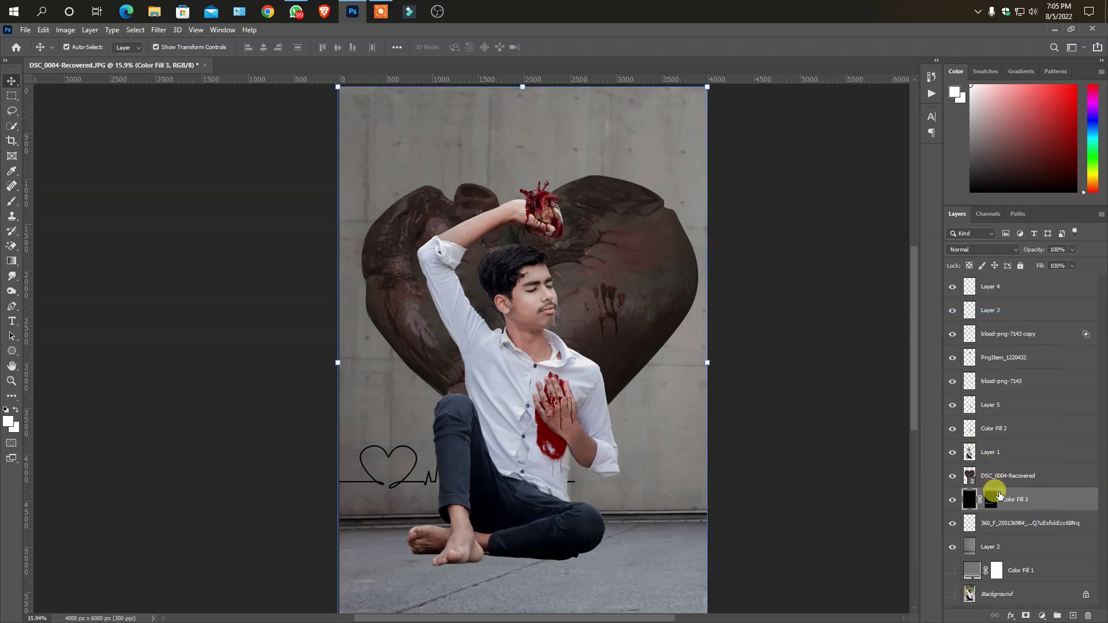
{"action": "right_click", "coordinate": [991, 497]}
{"action": "left_click", "coordinate": [1020, 536]}
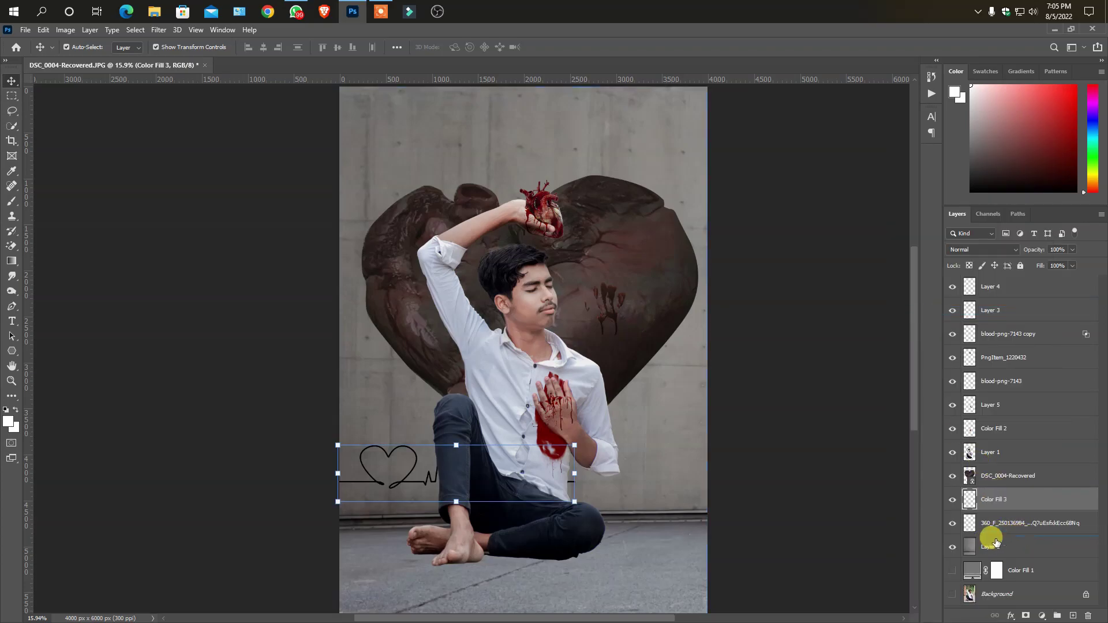
{"action": "left_click", "coordinate": [983, 523]}
{"action": "key", "text": "Delete"}
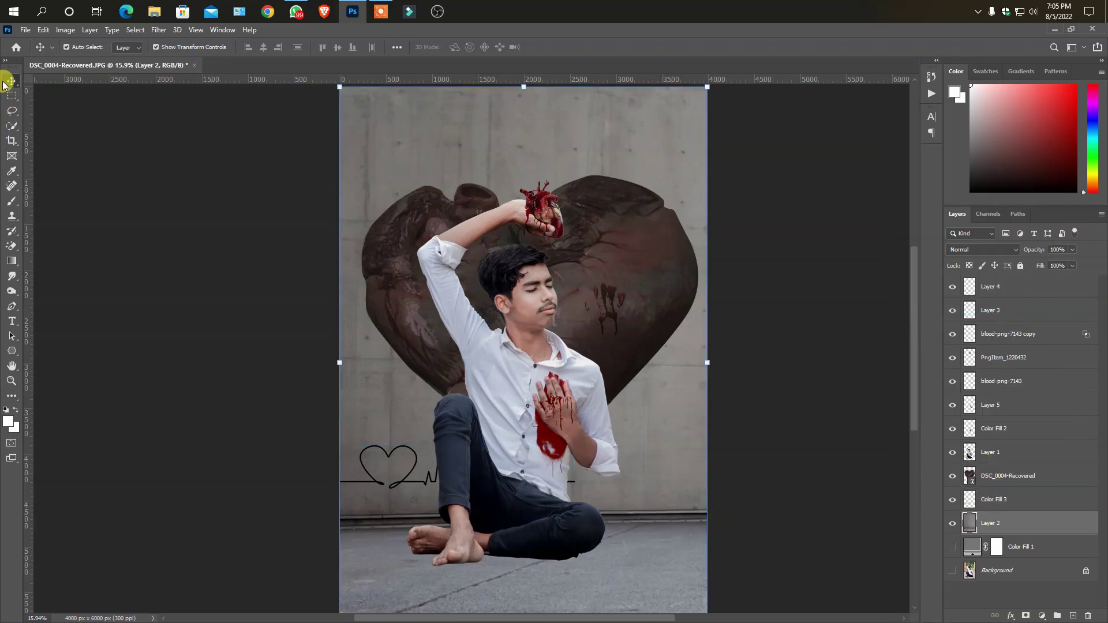
- Position the left and right black heartbeat line copies across the full width behind the man
{"action": "mouse_move", "coordinate": [403, 465]}
{"action": "left_mouse_down"}
{"action": "mouse_move", "coordinate": [413, 478]}
{"action": "mouse_move", "coordinate": [575, 473]}
{"action": "left_mouse_up"}
{"action": "left_click", "coordinate": [1005, 501]}
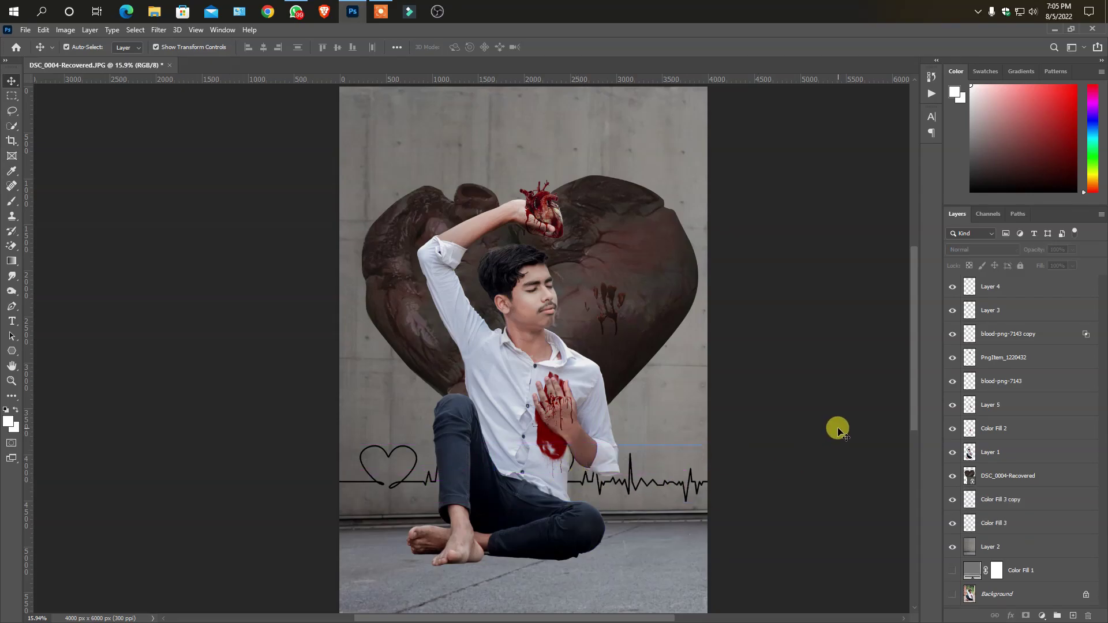
{"action": "left_click", "coordinate": [412, 474]}
{"action": "left_click_drag", "start_coordinate": [744, 481], "coordinate": [818, 450]}
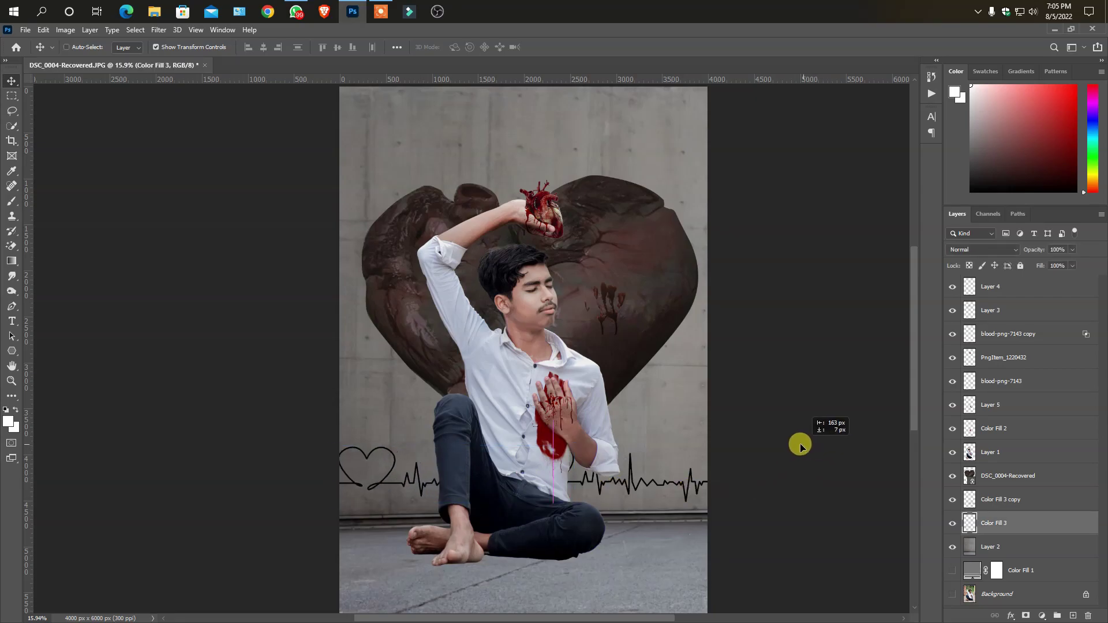
{"action": "left_click", "coordinate": [687, 482]}
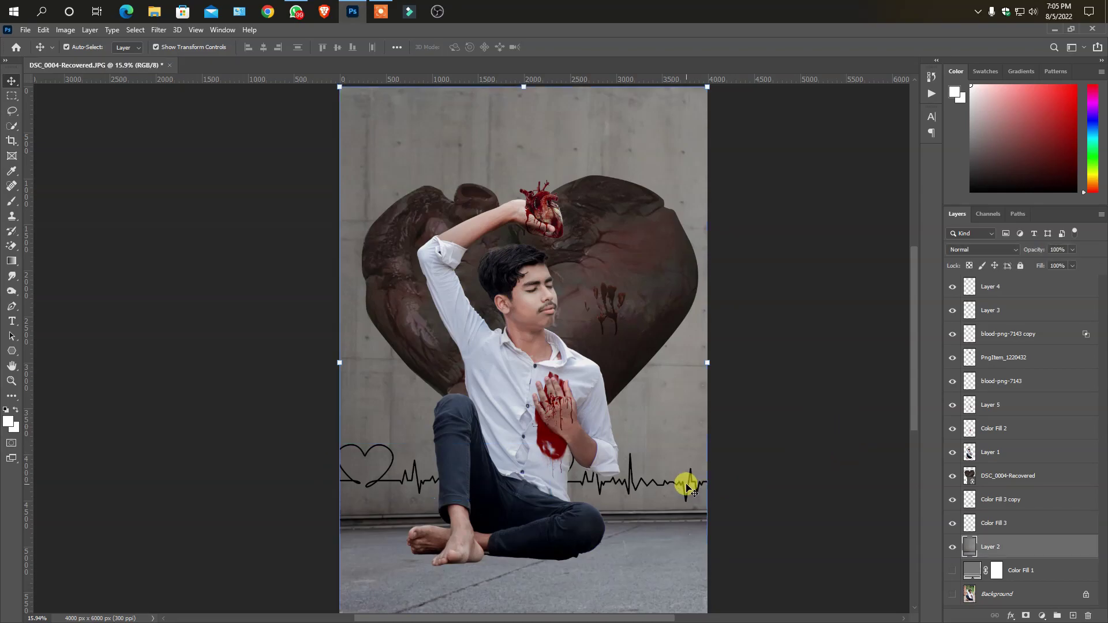
{"action": "left_click", "coordinate": [1016, 522]}
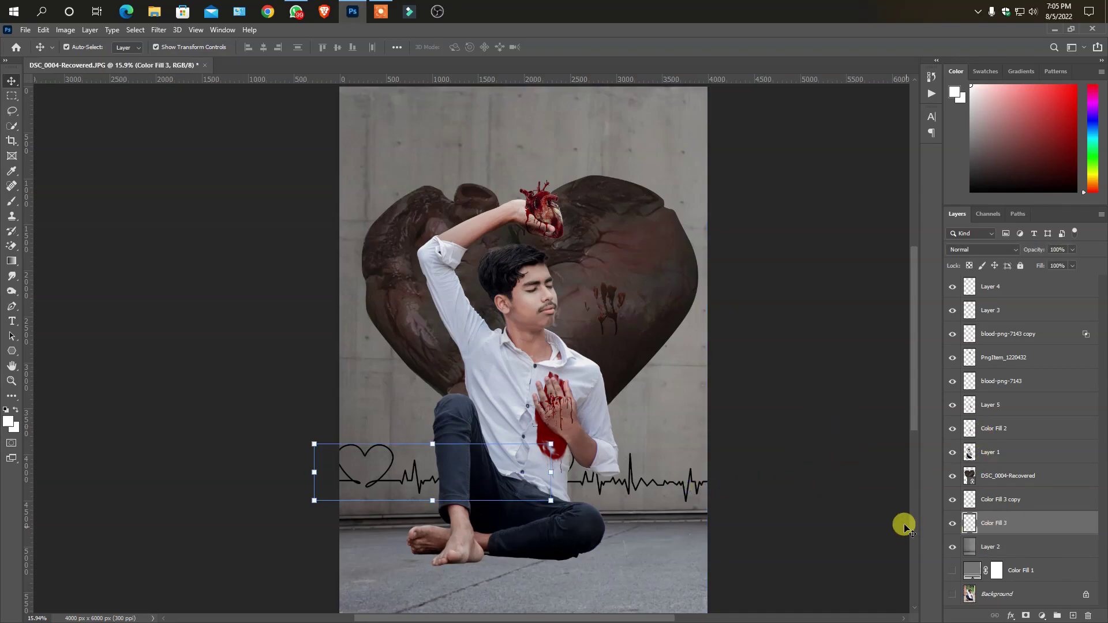
{"action": "left_click", "coordinate": [1009, 499]}
{"action": "left_click_drag", "start_coordinate": [814, 499], "coordinate": [789, 482]}
{"action": "left_click", "coordinate": [788, 483], "text": "ctrl"}
{"action": "scroll", "coordinate": [687, 477], "scroll_direction": "down", "scroll_amount": 3}
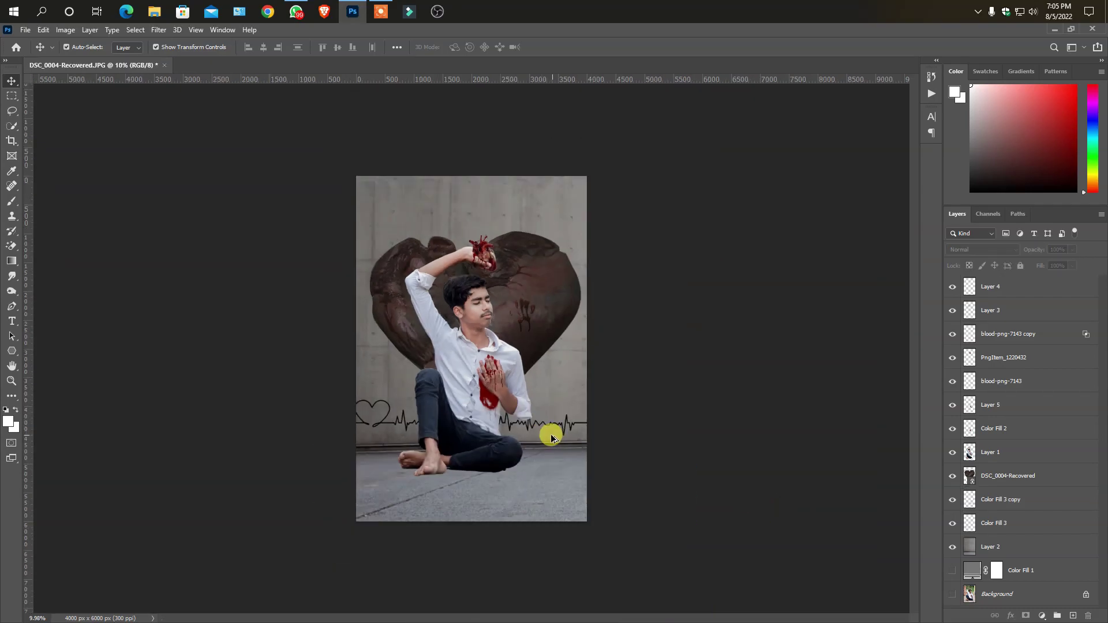
{"action": "scroll", "coordinate": [497, 425], "scroll_direction": "up", "scroll_amount": 3}
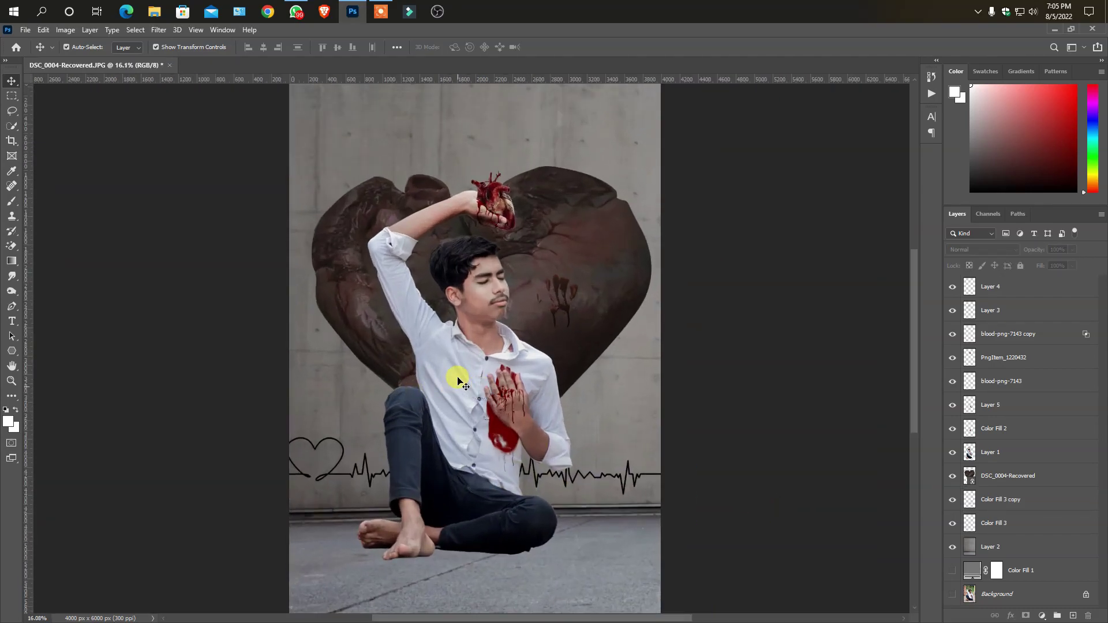
{"action": "scroll", "coordinate": [457, 375], "scroll_direction": "up", "scroll_amount": 1}
{"action": "scroll", "coordinate": [455, 378], "scroll_direction": "down", "scroll_amount": 3}
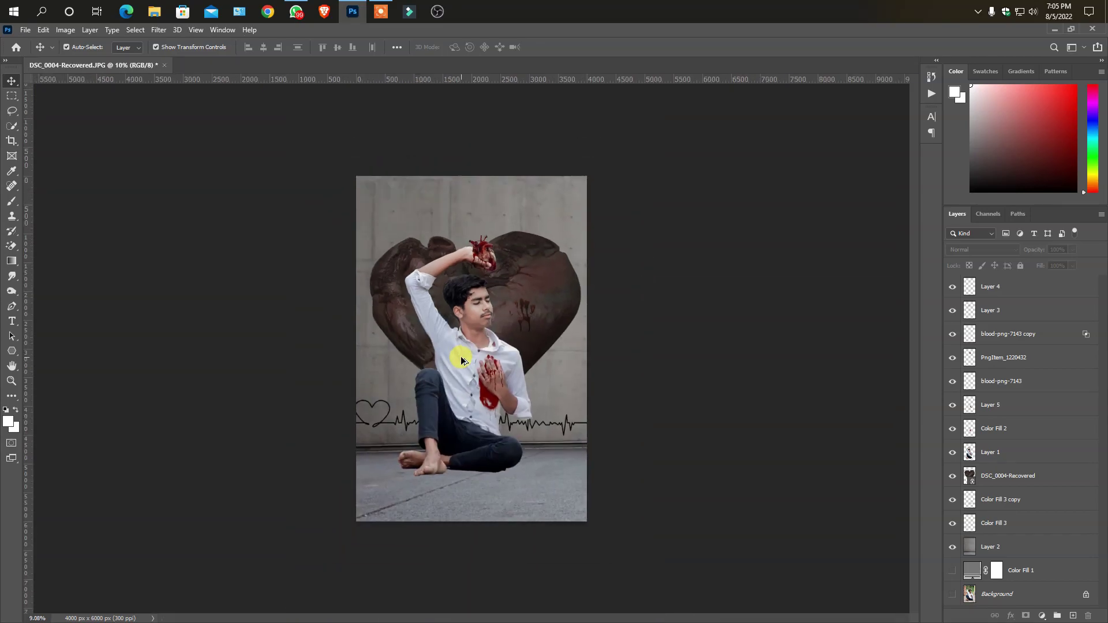
{"action": "scroll", "coordinate": [459, 355], "scroll_direction": "up", "scroll_amount": 1}
{"action": "scroll", "coordinate": [453, 357], "scroll_direction": "up", "scroll_amount": 2}
{"action": "scroll", "coordinate": [456, 353], "scroll_direction": "down", "scroll_amount": 3}
{"action": "scroll", "coordinate": [456, 359], "scroll_direction": "up", "scroll_amount": 2}
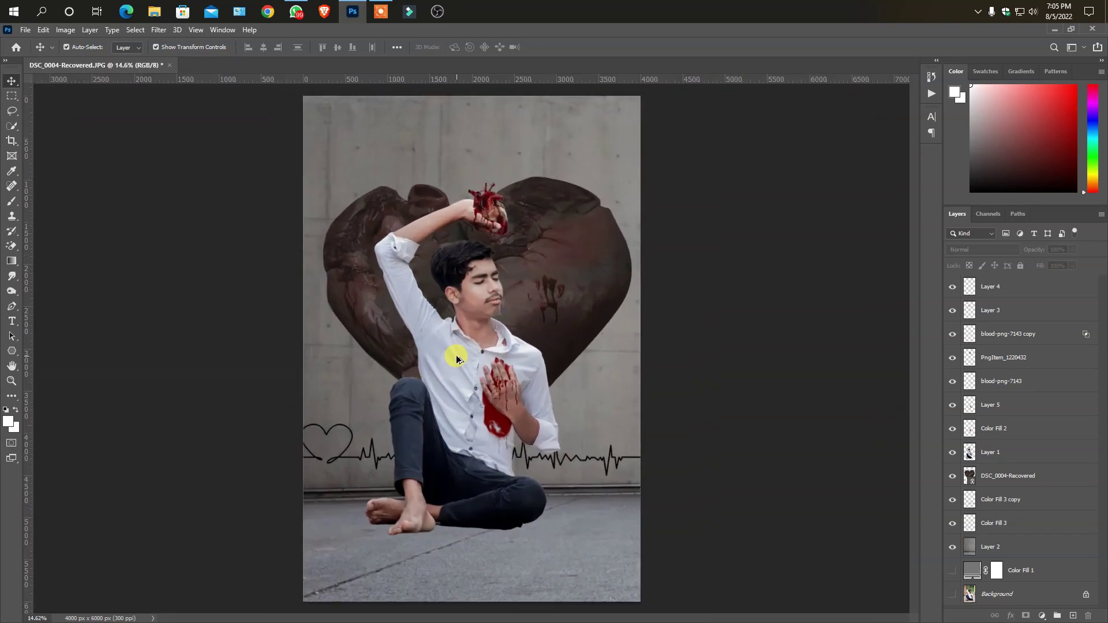
{"action": "scroll", "coordinate": [466, 375], "scroll_direction": "up", "scroll_amount": 1}
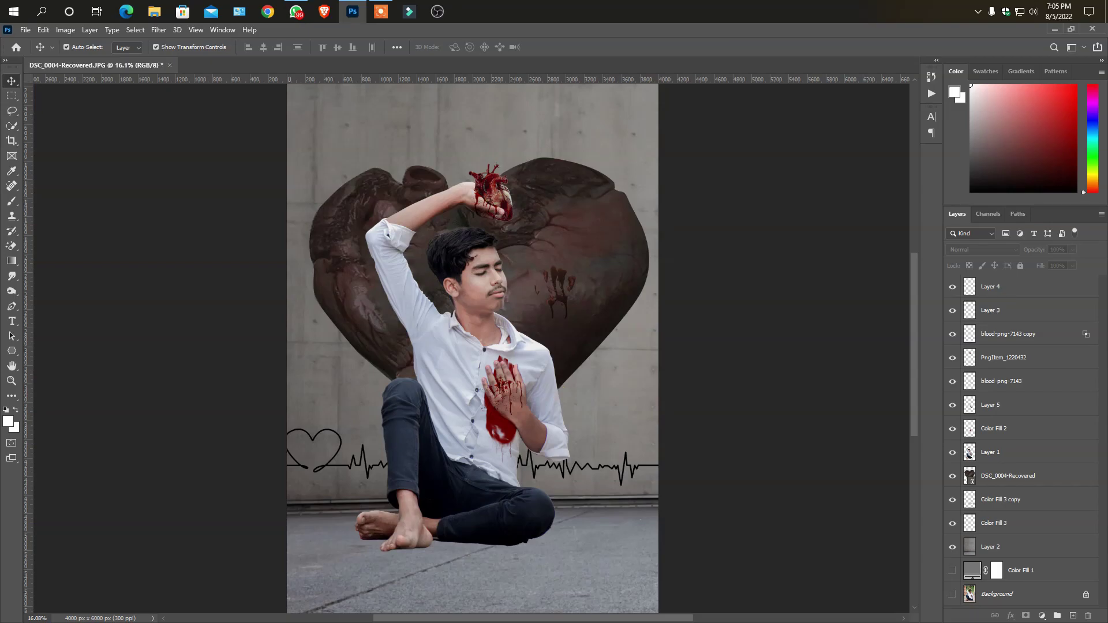
{"action": "key", "text": "ctrl+0"}
- Apply a Camera Raw Filter to DSC_0004-Recovered with Color Mixer saturation Reds +91, Oranges +51
{"action": "left_click", "coordinate": [1001, 480]}
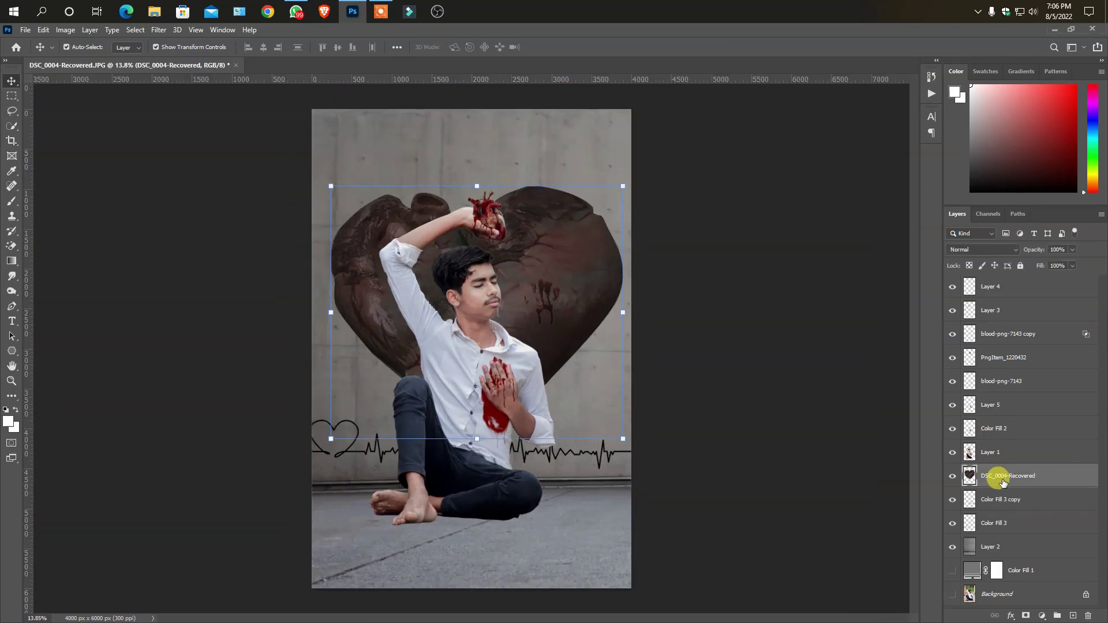
{"action": "scroll", "coordinate": [428, 339], "scroll_direction": "up", "scroll_amount": 1}
{"action": "left_click", "coordinate": [157, 30]}
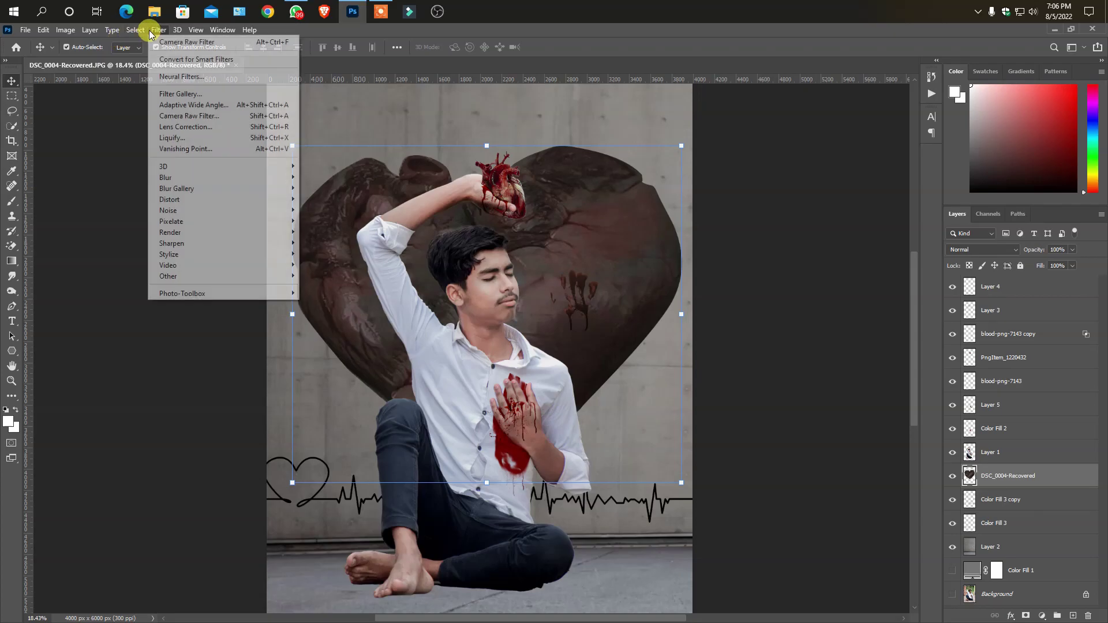
{"action": "left_click", "coordinate": [213, 116]}
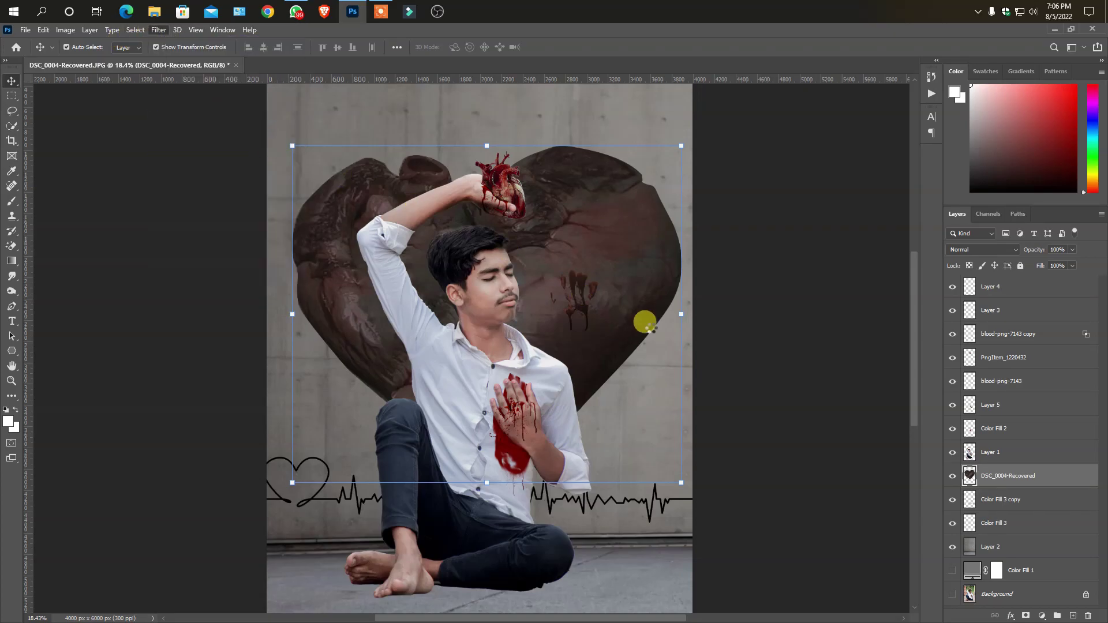
{"action": "scroll", "coordinate": [470, 307], "scroll_direction": "up", "scroll_amount": 1}
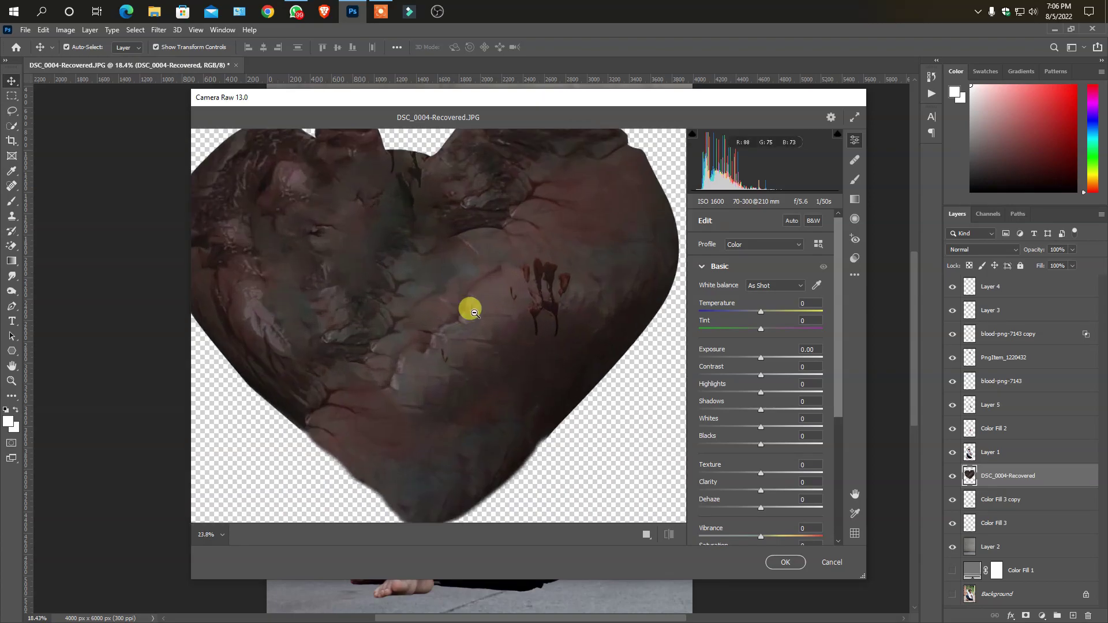
{"action": "scroll", "coordinate": [635, 424], "scroll_direction": "up", "scroll_amount": 1}
{"action": "left_click", "coordinate": [702, 266]}
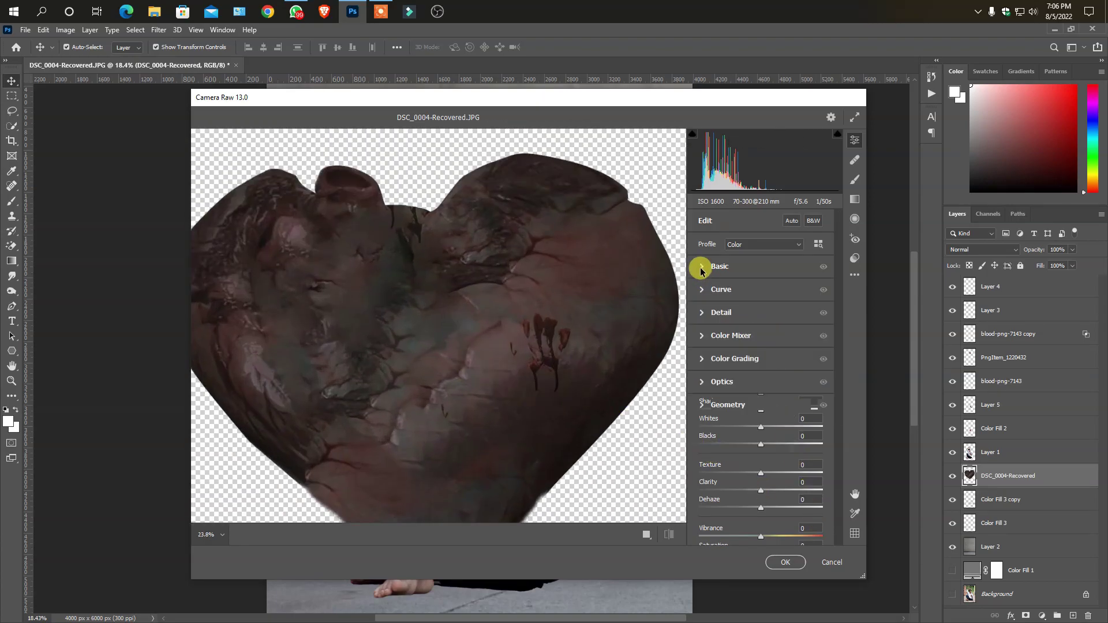
{"action": "left_click", "coordinate": [733, 381]}
{"action": "left_click", "coordinate": [742, 337]}
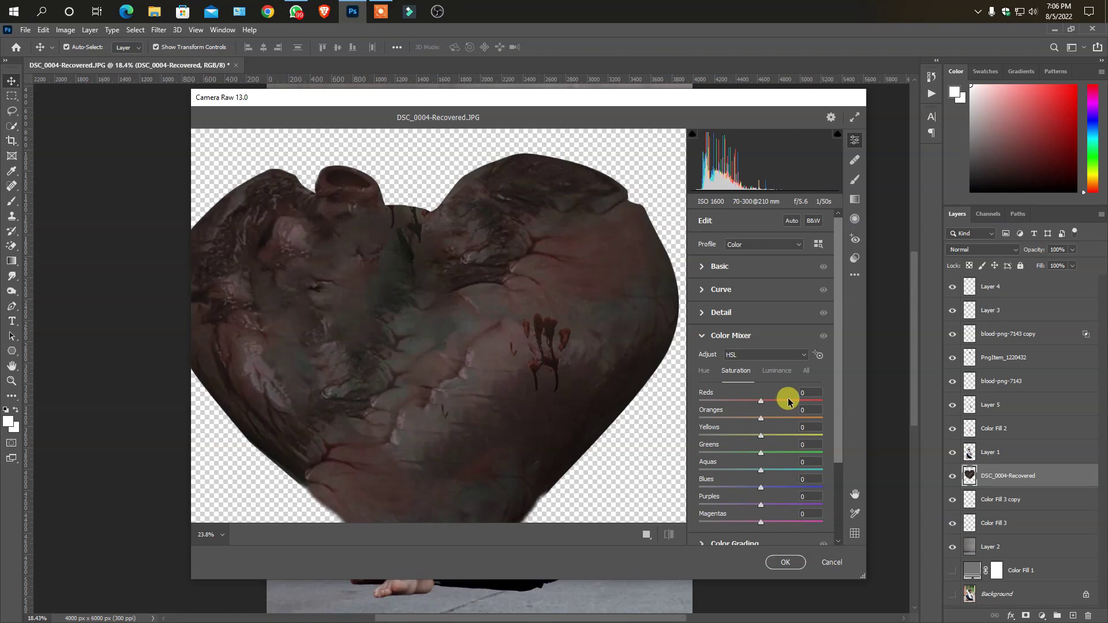
{"action": "left_click_drag", "start_coordinate": [788, 400], "coordinate": [816, 400]}
{"action": "left_click", "coordinate": [790, 418]}
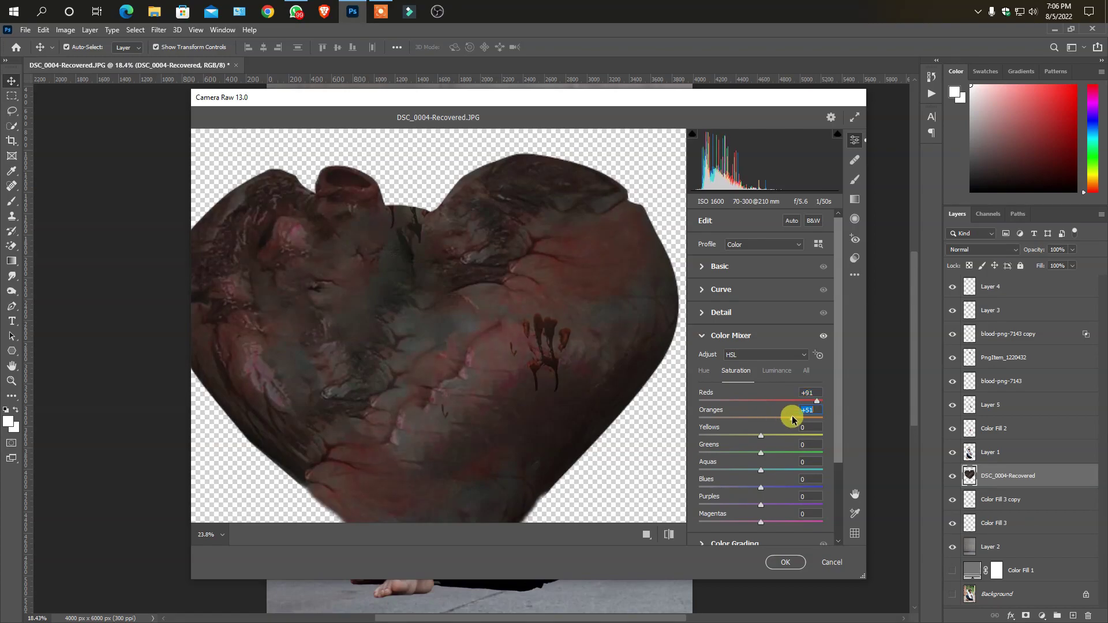
{"action": "left_click", "coordinate": [784, 557]}
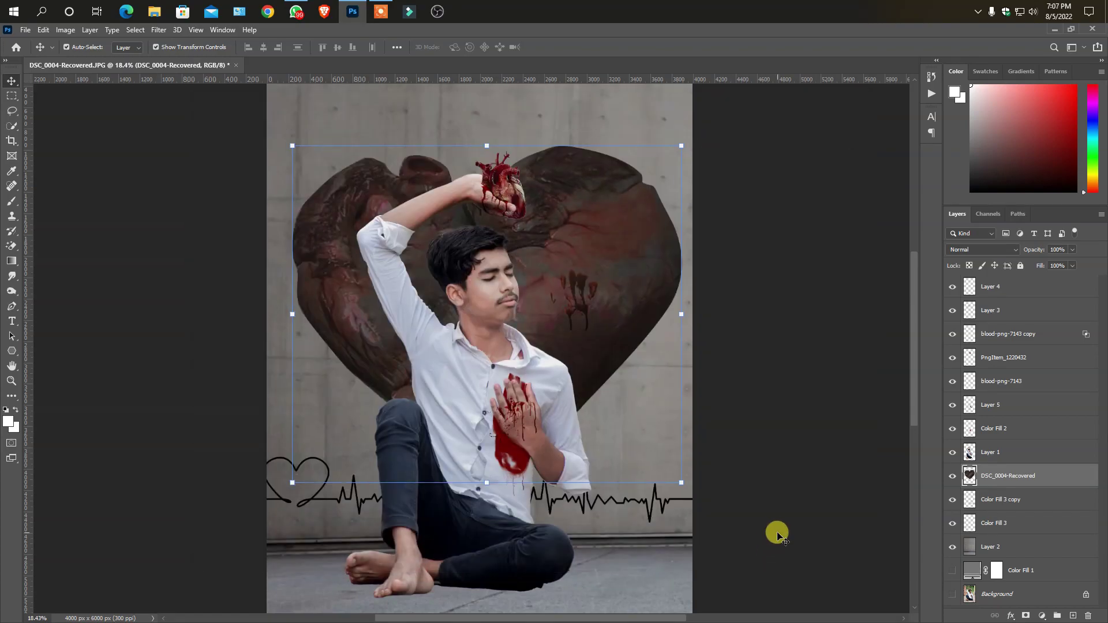
- Load Layer 1's seated-man cut-out as a selection by Ctrl-clicking its thumbnail
{"action": "scroll", "coordinate": [570, 443], "scroll_direction": "down", "scroll_amount": 2}
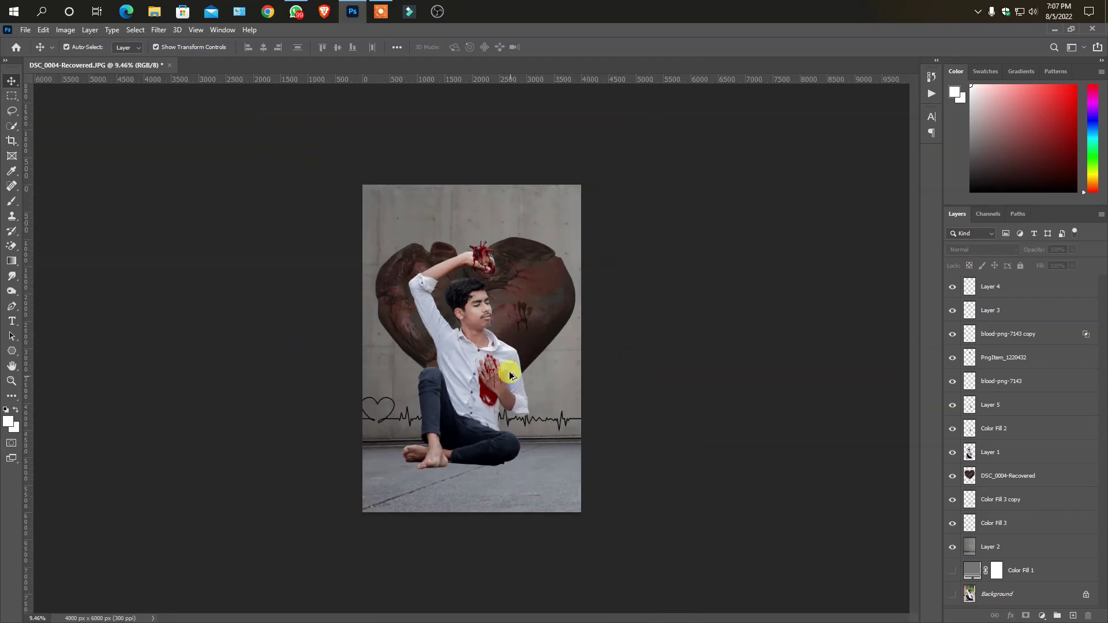
{"action": "scroll", "coordinate": [488, 345], "scroll_direction": "up", "scroll_amount": 1}
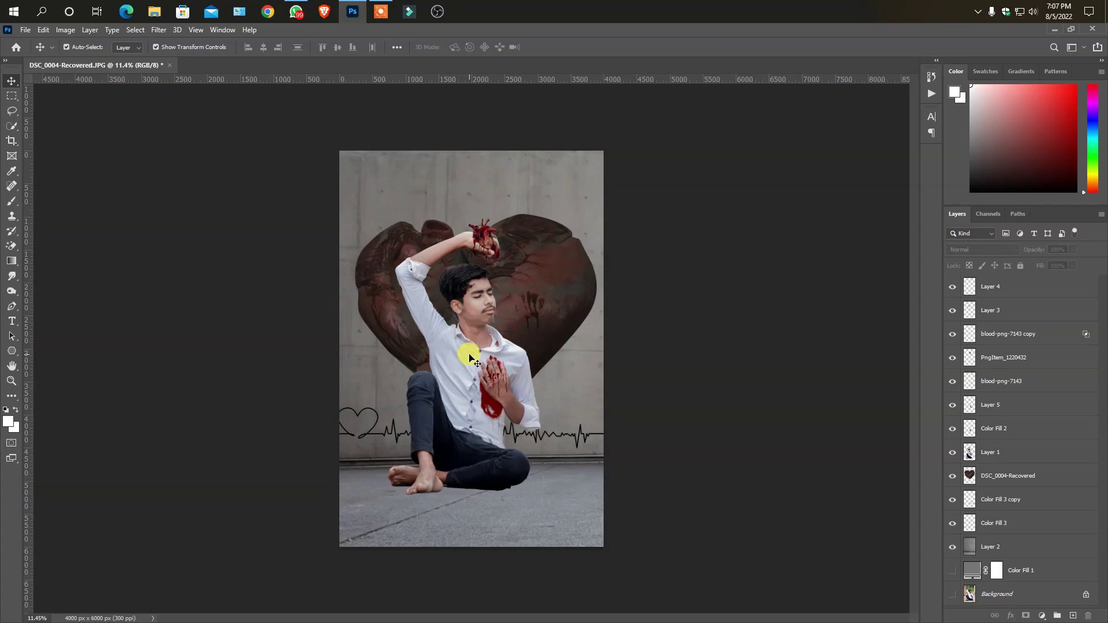
{"action": "scroll", "coordinate": [471, 346], "scroll_direction": "up", "scroll_amount": 2}
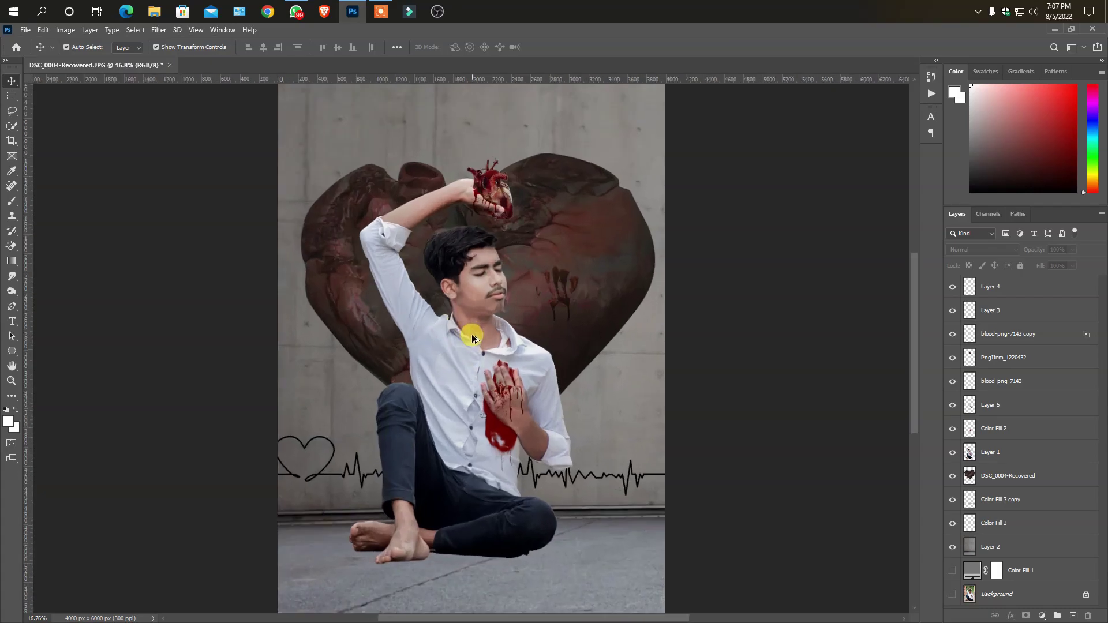
{"action": "scroll", "coordinate": [456, 358], "scroll_direction": "down", "scroll_amount": 1}
{"action": "scroll", "coordinate": [435, 375], "scroll_direction": "down", "scroll_amount": 1}
{"action": "scroll", "coordinate": [426, 367], "scroll_direction": "up", "scroll_amount": 2}
{"action": "scroll", "coordinate": [427, 369], "scroll_direction": "down", "scroll_amount": 1}
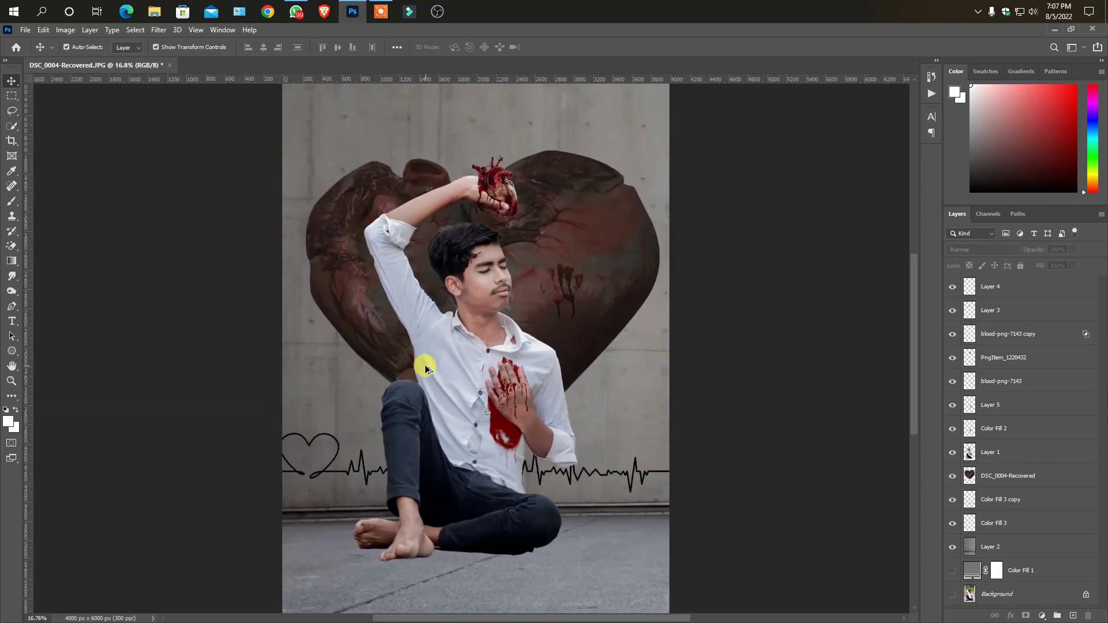
{"action": "scroll", "coordinate": [456, 282], "scroll_direction": "up", "scroll_amount": 3}
{"action": "scroll", "coordinate": [502, 289], "scroll_direction": "up", "scroll_amount": 2}
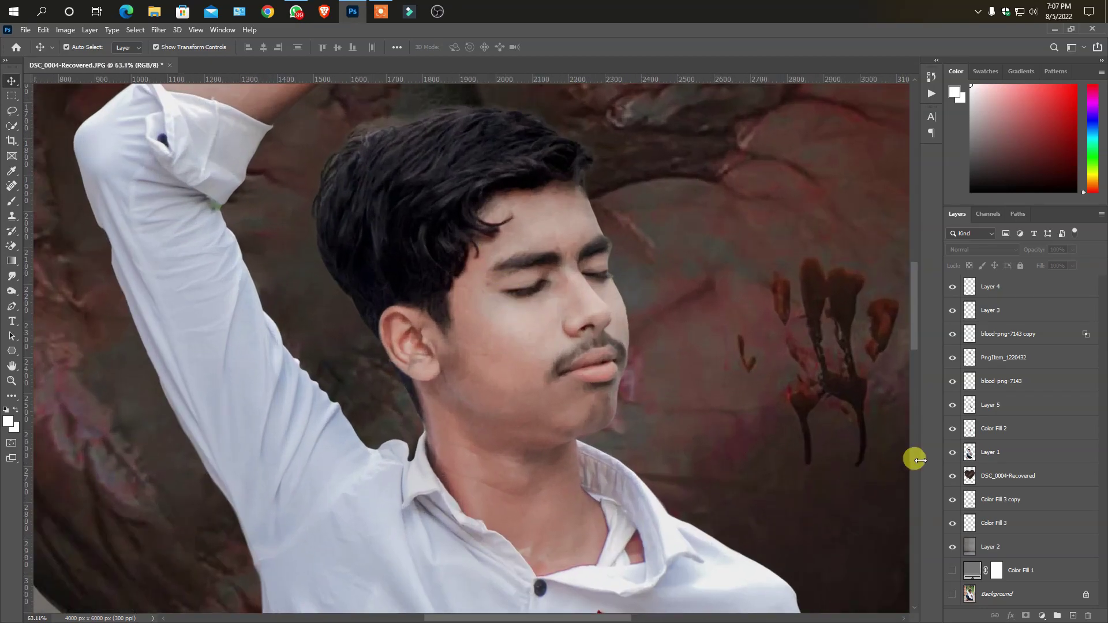
{"action": "left_click", "coordinate": [984, 453]}
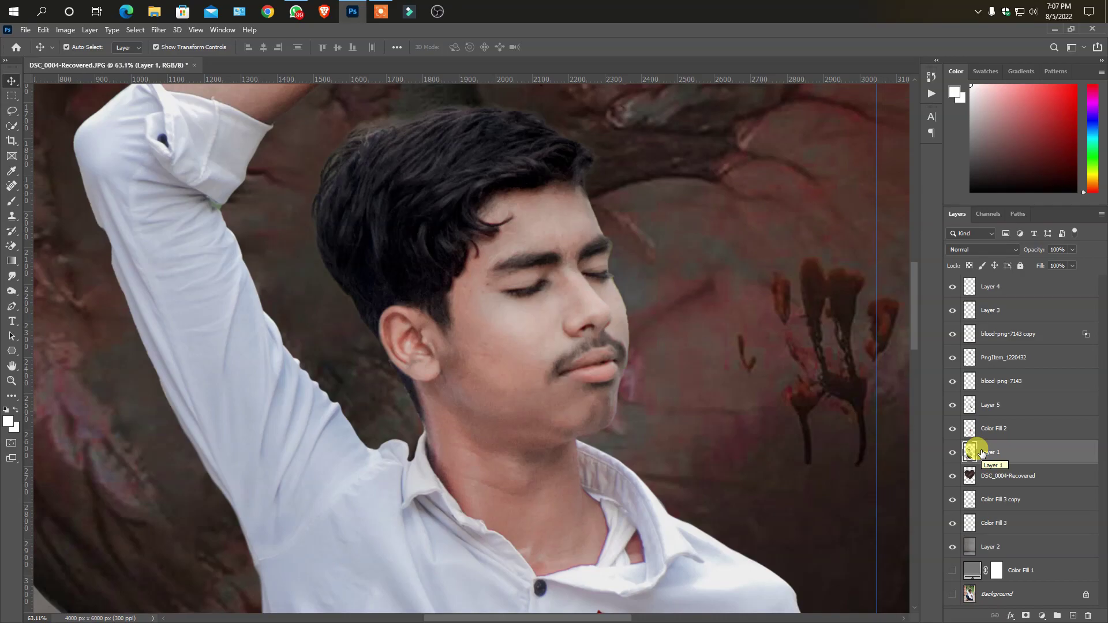
{"action": "key", "text": "ctrl"}
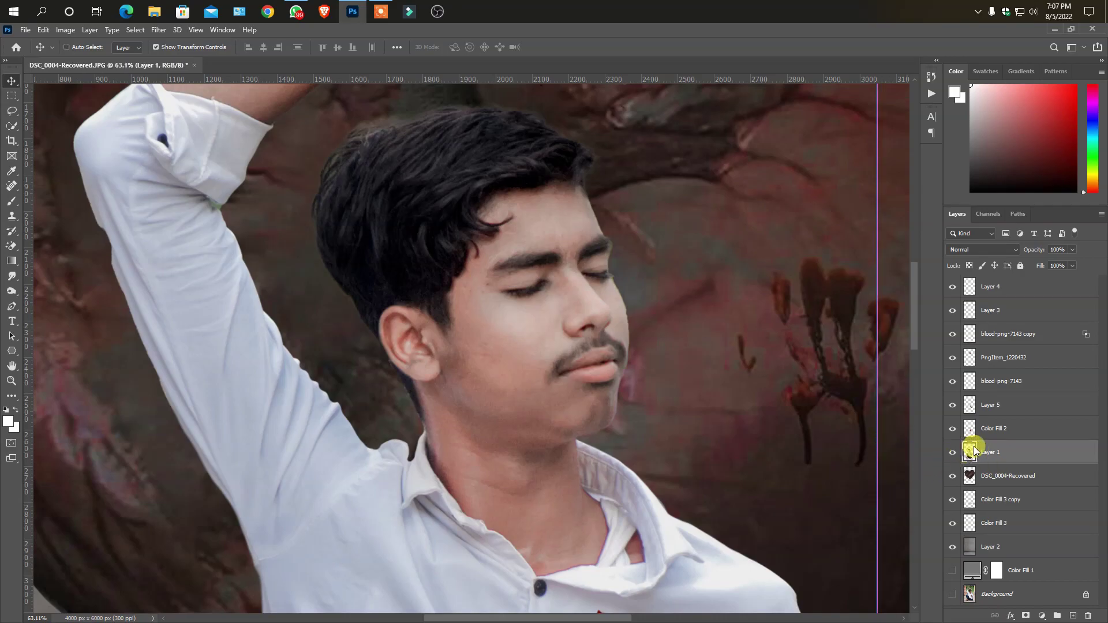
{"action": "left_click", "coordinate": [969, 455], "text": "ctrl"}
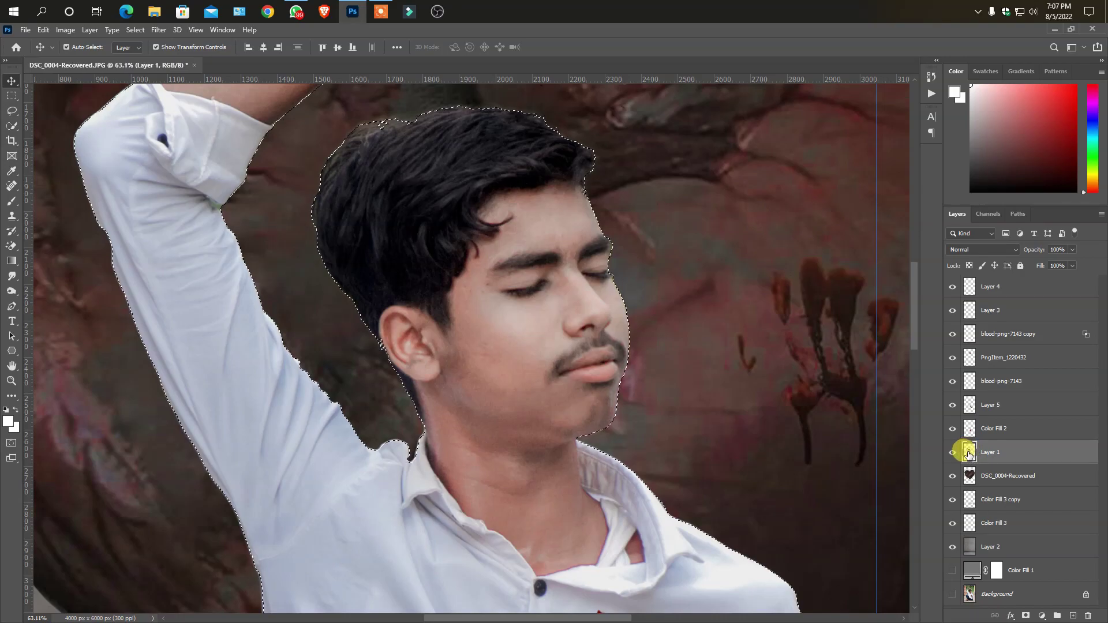
- Switch to the Smudge tool with Strength set to 9%
{"action": "left_click", "coordinate": [12, 276]}
{"action": "scroll", "coordinate": [450, 329], "scroll_direction": "up", "scroll_amount": 4}
{"action": "scroll", "coordinate": [467, 306], "scroll_direction": "up", "scroll_amount": 1}
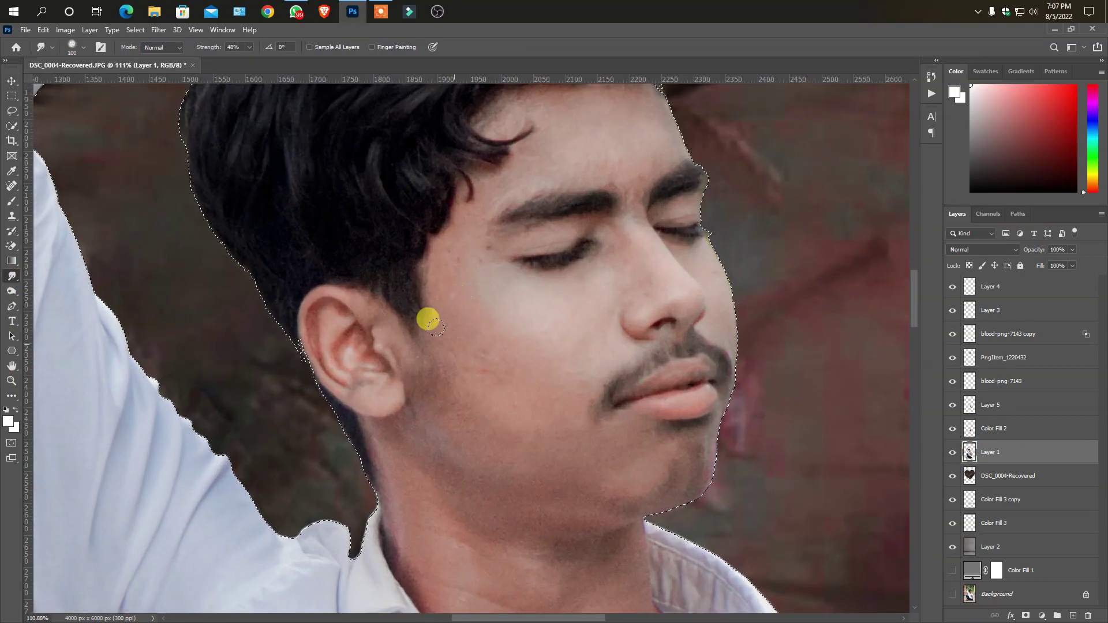
{"action": "scroll", "coordinate": [425, 319], "scroll_direction": "up", "scroll_amount": 3}
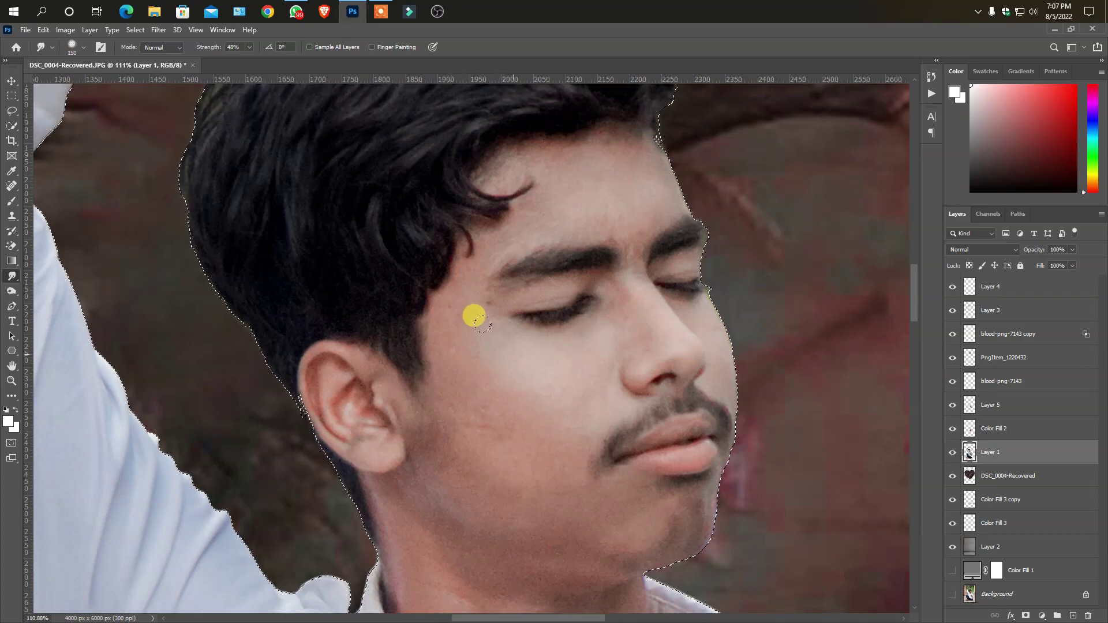
{"action": "left_click", "coordinate": [250, 47]}
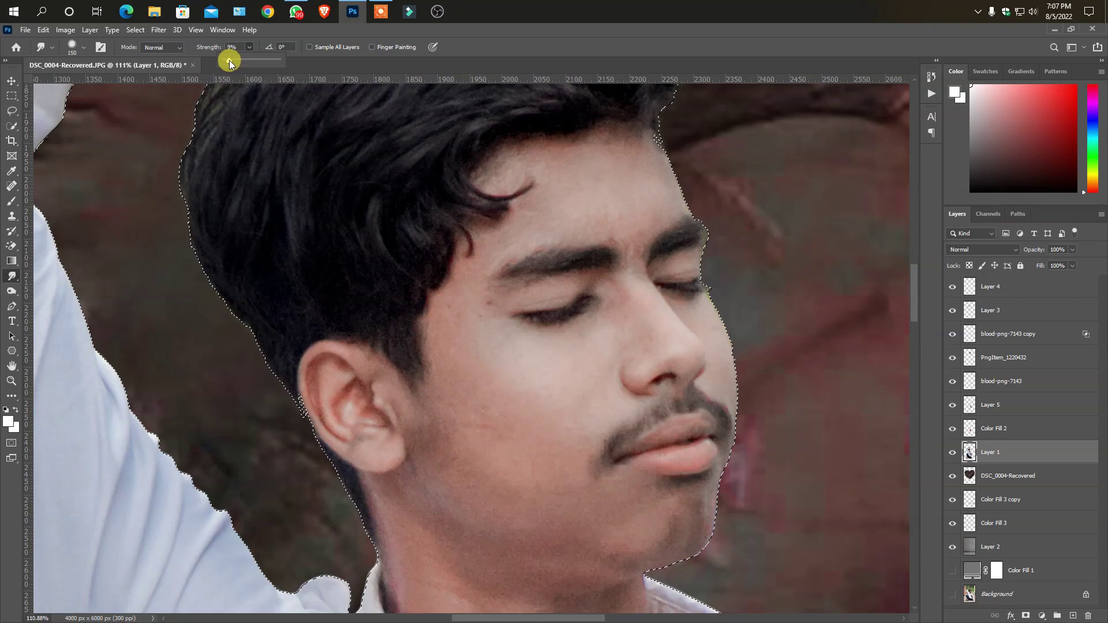
- Smudge the skin on the cheeks and along the nose bridge
{"action": "key", "text": "bracketleft"}
{"action": "key", "text": "bracketleft"}
{"action": "mouse_move", "coordinate": [507, 359]}
{"action": "left_mouse_down"}
{"action": "mouse_move", "coordinate": [432, 313]}
{"action": "mouse_move", "coordinate": [442, 313]}
{"action": "mouse_move", "coordinate": [428, 325]}
{"action": "left_mouse_up"}
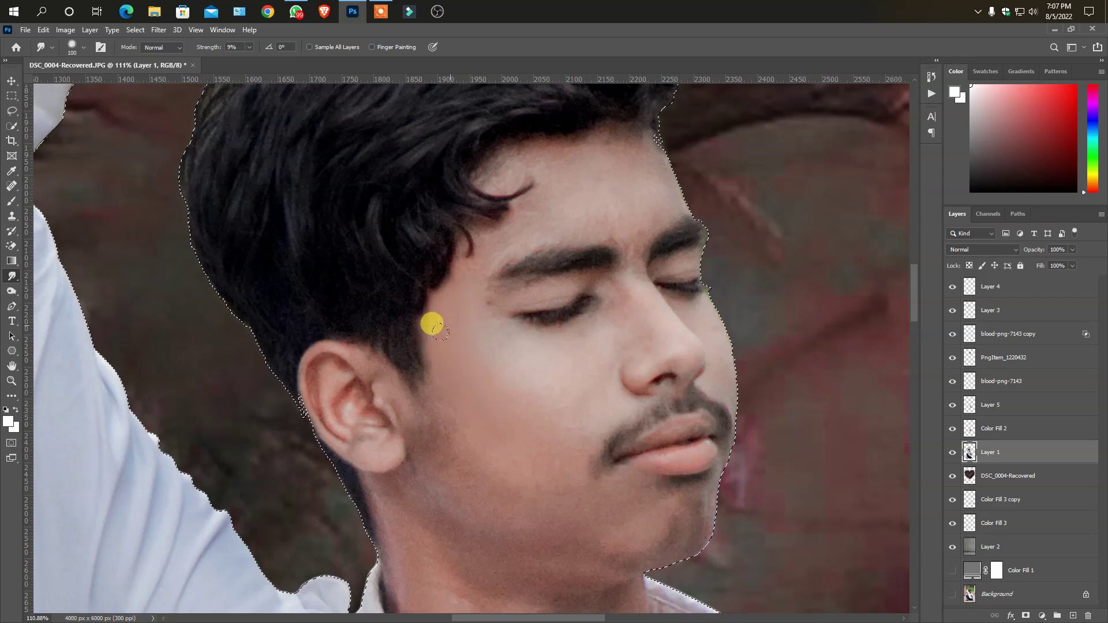
{"action": "left_click_drag", "start_coordinate": [432, 324], "coordinate": [512, 411]}
{"action": "key", "text": "bracketright"}
{"action": "key", "text": "bracketright"}
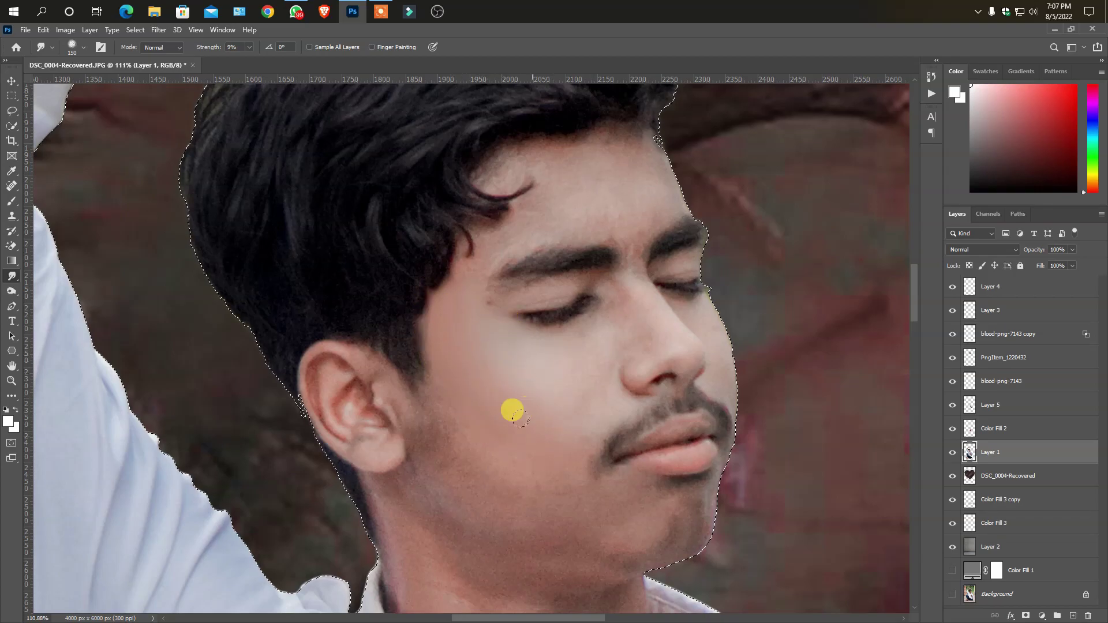
{"action": "mouse_move", "coordinate": [555, 350]}
{"action": "left_mouse_down"}
{"action": "mouse_move", "coordinate": [558, 368]}
{"action": "mouse_move", "coordinate": [589, 308]}
{"action": "mouse_move", "coordinate": [537, 340]}
{"action": "left_mouse_up"}
{"action": "key", "text": "bracketleft"}
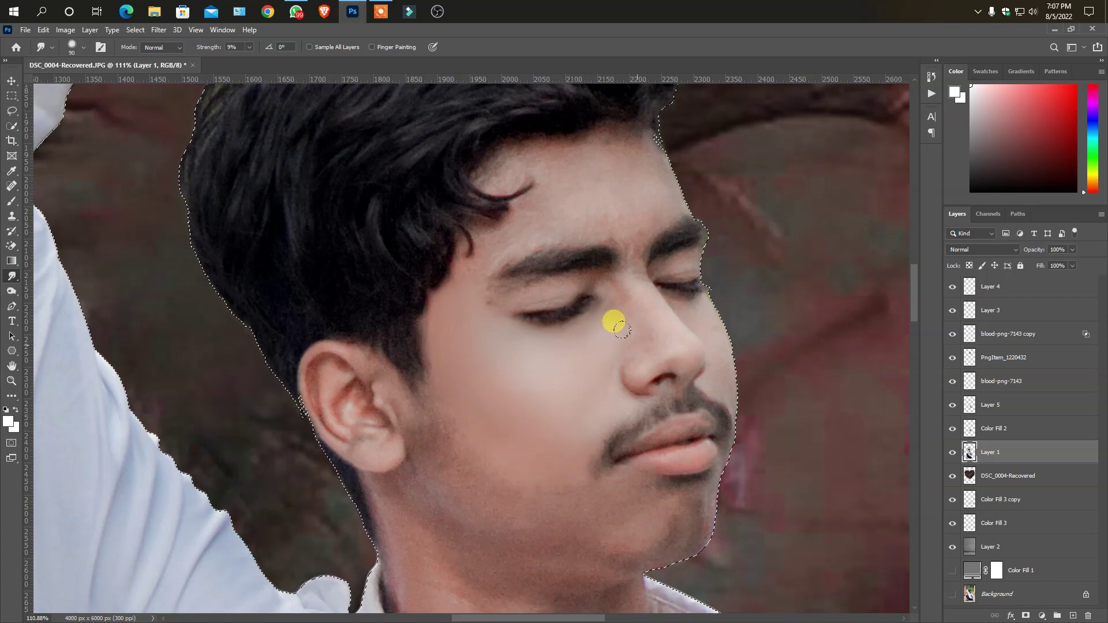
{"action": "mouse_move", "coordinate": [622, 329]}
{"action": "left_mouse_down"}
{"action": "mouse_move", "coordinate": [609, 372]}
{"action": "mouse_move", "coordinate": [614, 337]}
{"action": "mouse_move", "coordinate": [642, 330]}
{"action": "mouse_move", "coordinate": [597, 287]}
{"action": "mouse_move", "coordinate": [611, 255]}
{"action": "mouse_move", "coordinate": [516, 276]}
{"action": "mouse_move", "coordinate": [517, 286]}
{"action": "mouse_move", "coordinate": [556, 272]}
{"action": "mouse_move", "coordinate": [438, 264]}
{"action": "mouse_move", "coordinate": [462, 257]}
{"action": "mouse_move", "coordinate": [461, 212]}
{"action": "left_mouse_up"}
- Smooth the forehead up to the hairline and across toward the chin
{"action": "key", "text": "bracketleft"}
{"action": "key", "text": "bracketleft"}
{"action": "key", "text": "bracketright"}
{"action": "key", "text": "bracketright"}
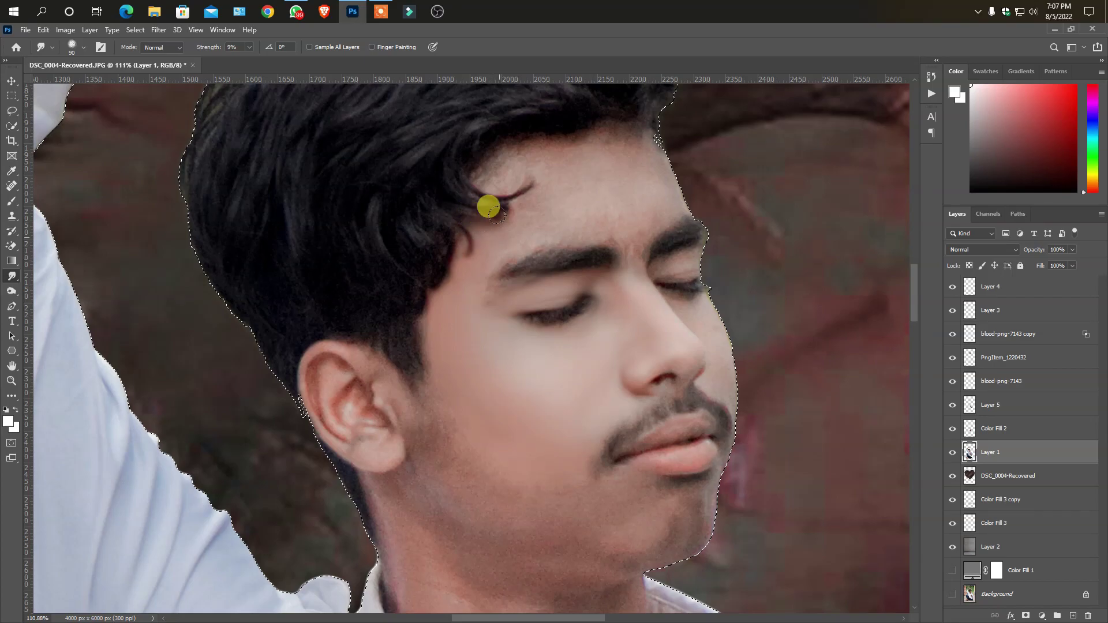
{"action": "mouse_move", "coordinate": [640, 194]}
{"action": "left_mouse_down"}
{"action": "mouse_move", "coordinate": [640, 131]}
{"action": "mouse_move", "coordinate": [615, 145]}
{"action": "mouse_move", "coordinate": [497, 128]}
{"action": "mouse_move", "coordinate": [458, 156]}
{"action": "mouse_move", "coordinate": [505, 137]}
{"action": "mouse_move", "coordinate": [502, 186]}
{"action": "mouse_move", "coordinate": [532, 165]}
{"action": "mouse_move", "coordinate": [484, 161]}
{"action": "mouse_move", "coordinate": [513, 176]}
{"action": "mouse_move", "coordinate": [640, 185]}
{"action": "mouse_move", "coordinate": [502, 205]}
{"action": "mouse_move", "coordinate": [441, 265]}
{"action": "mouse_move", "coordinate": [704, 292]}
{"action": "mouse_move", "coordinate": [662, 297]}
{"action": "mouse_move", "coordinate": [709, 340]}
{"action": "mouse_move", "coordinate": [725, 397]}
{"action": "mouse_move", "coordinate": [675, 357]}
{"action": "mouse_move", "coordinate": [629, 374]}
{"action": "mouse_move", "coordinate": [673, 372]}
{"action": "mouse_move", "coordinate": [548, 400]}
{"action": "left_mouse_up"}
{"action": "key", "text": "bracketright"}
{"action": "key", "text": "bracketright"}
{"action": "key", "text": "bracketleft"}
{"action": "key", "text": "bracketleft"}
{"action": "key", "text": "bracketleft"}
{"action": "key", "text": "bracketleft"}
{"action": "scroll", "coordinate": [549, 401], "scroll_direction": "down", "scroll_amount": 2}
{"action": "key", "text": "bracketright"}
{"action": "mouse_move", "coordinate": [413, 346]}
{"action": "left_mouse_down"}
{"action": "mouse_move", "coordinate": [374, 300]}
{"action": "mouse_move", "coordinate": [295, 253]}
{"action": "mouse_move", "coordinate": [304, 301]}
{"action": "mouse_move", "coordinate": [352, 340]}
{"action": "mouse_move", "coordinate": [346, 327]}
{"action": "mouse_move", "coordinate": [377, 336]}
{"action": "mouse_move", "coordinate": [394, 364]}
{"action": "mouse_move", "coordinate": [398, 344]}
{"action": "mouse_move", "coordinate": [448, 346]}
{"action": "left_mouse_up"}
{"action": "key", "text": "bracketleft"}
{"action": "scroll", "coordinate": [448, 346], "scroll_direction": "down", "scroll_amount": 1}
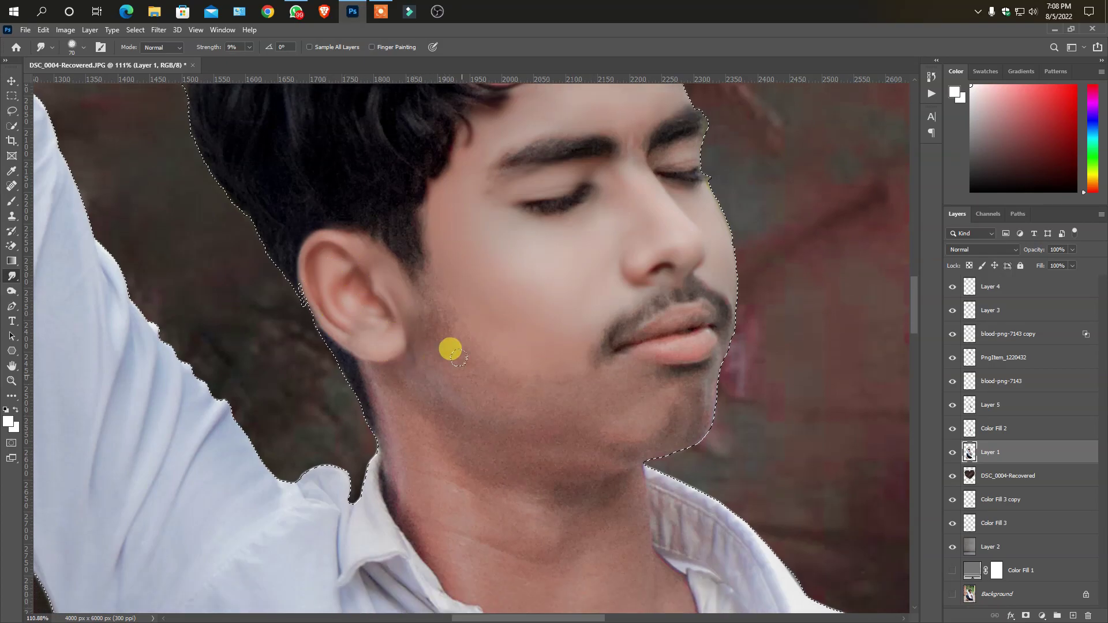
{"action": "mouse_move", "coordinate": [435, 268]}
{"action": "left_mouse_down"}
{"action": "mouse_move", "coordinate": [509, 348]}
{"action": "mouse_move", "coordinate": [606, 348]}
{"action": "mouse_move", "coordinate": [520, 297]}
{"action": "mouse_move", "coordinate": [538, 350]}
{"action": "mouse_move", "coordinate": [615, 363]}
{"action": "left_mouse_up"}
{"action": "key", "text": "bracketright"}
{"action": "key", "text": "bracketright"}
{"action": "key", "text": "bracketright"}
{"action": "scroll", "coordinate": [509, 348], "scroll_direction": "down", "scroll_amount": 1}
{"action": "key", "text": "bracketleft"}
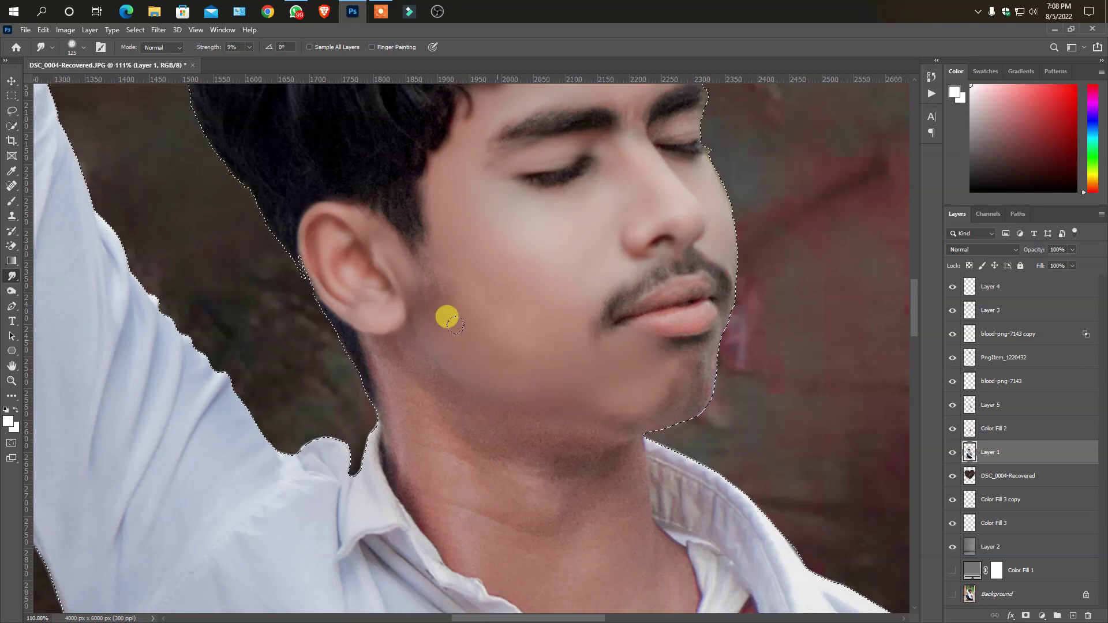
- Smooth the cheek, the area between chin and ear, and the neck's shadow line
{"action": "left_click_drag", "start_coordinate": [454, 324], "coordinate": [534, 356]}
{"action": "left_click_drag", "start_coordinate": [469, 335], "coordinate": [547, 354]}
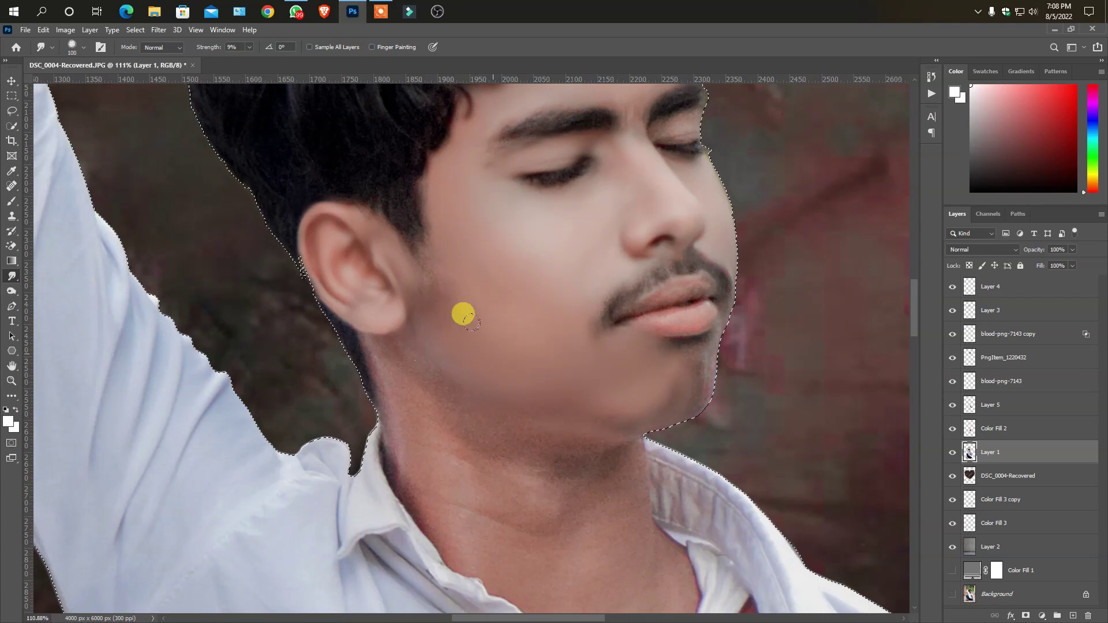
{"action": "key", "text": "bracketleft"}
{"action": "key", "text": "bracketleft"}
{"action": "key", "text": "bracketleft"}
{"action": "left_click_drag", "start_coordinate": [391, 277], "coordinate": [451, 299]}
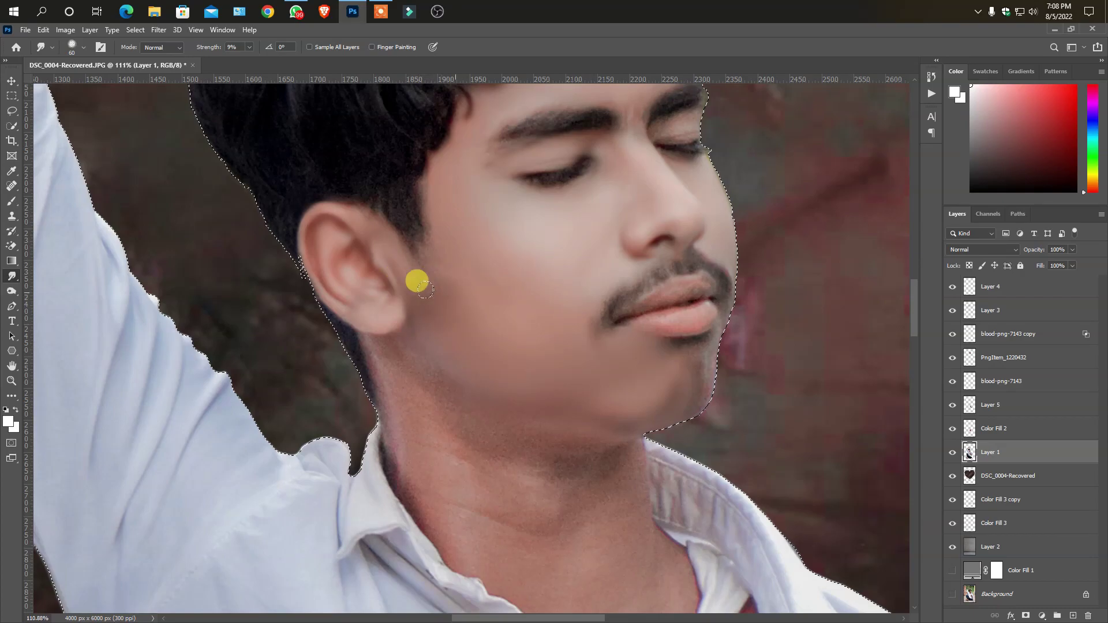
{"action": "key", "text": "bracketright"}
{"action": "scroll", "coordinate": [657, 295], "scroll_direction": "up", "scroll_amount": 5}
{"action": "scroll", "coordinate": [591, 400], "scroll_direction": "down", "scroll_amount": 3}
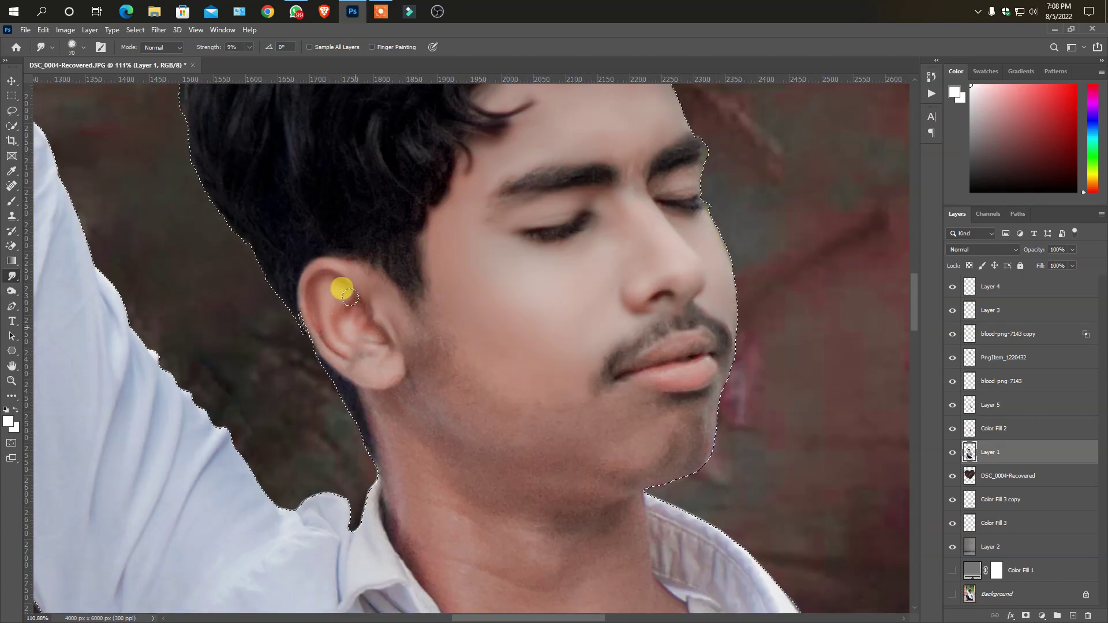
{"action": "scroll", "coordinate": [341, 287], "scroll_direction": "down", "scroll_amount": 2}
{"action": "key", "text": "bracketright"}
{"action": "key", "text": "bracketright"}
{"action": "key", "text": "bracketright"}
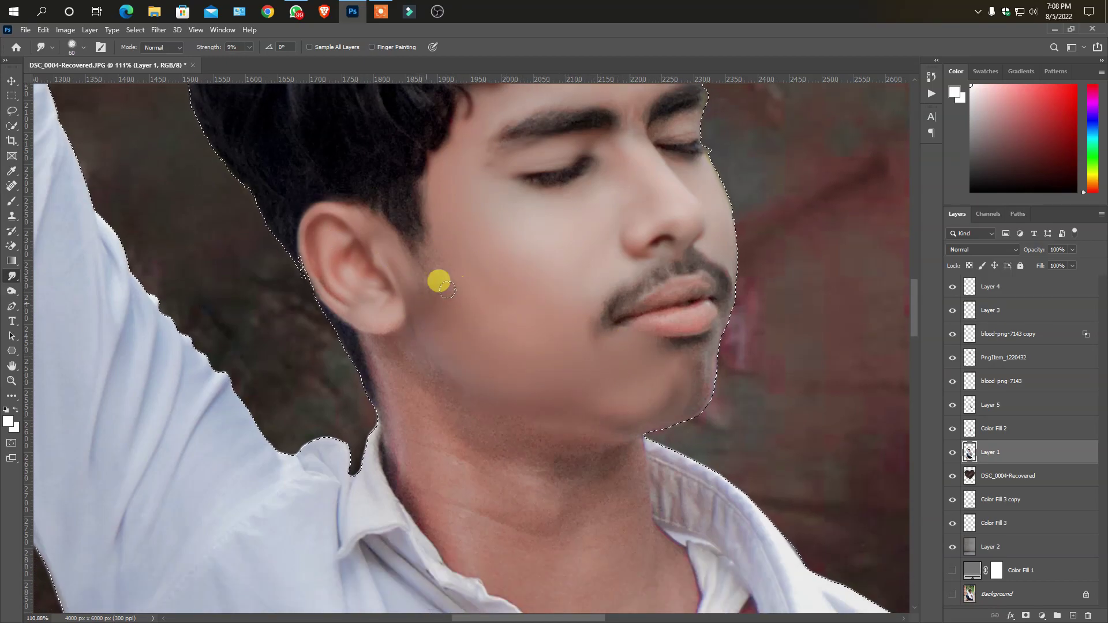
{"action": "left_click_drag", "start_coordinate": [426, 297], "coordinate": [379, 438]}
{"action": "key", "text": "bracketleft"}
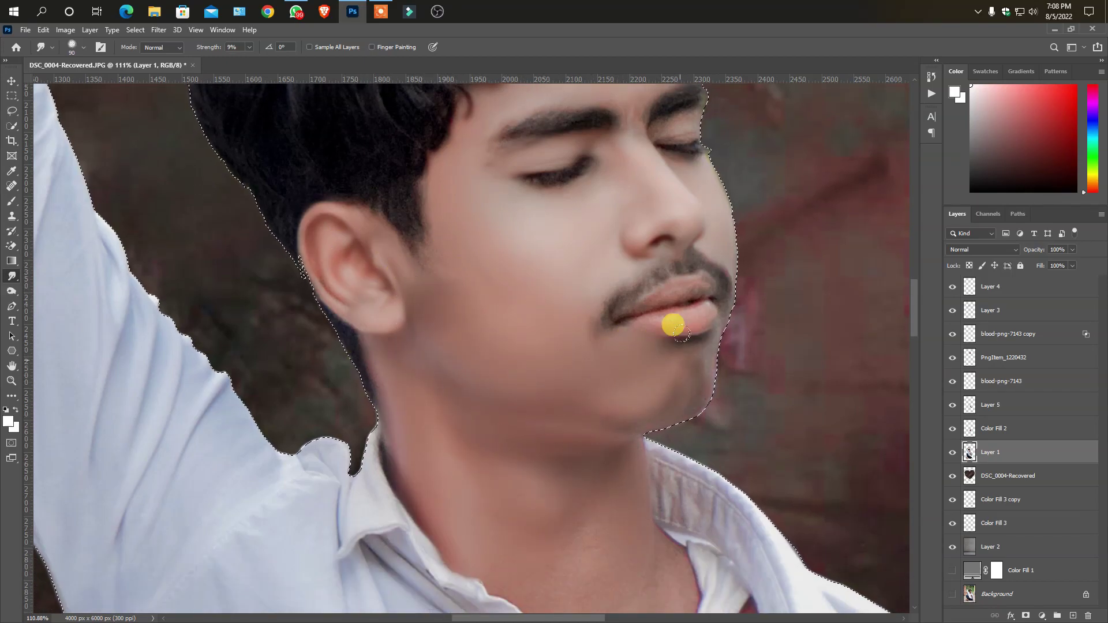
{"action": "scroll", "coordinate": [601, 346], "scroll_direction": "up", "scroll_amount": 1}
{"action": "scroll", "coordinate": [635, 404], "scroll_direction": "down", "scroll_amount": 3}
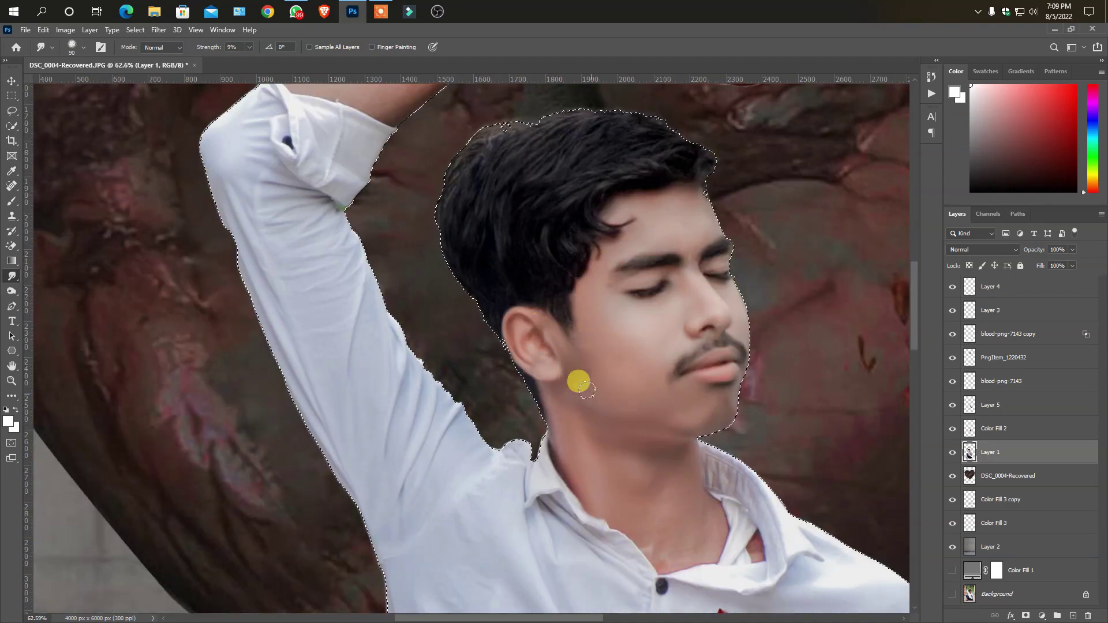
{"action": "key", "text": "bracketright"}
{"action": "key", "text": "bracketright"}
{"action": "key", "text": "bracketright"}
{"action": "scroll", "coordinate": [577, 408], "scroll_direction": "up", "scroll_amount": 5}
{"action": "scroll", "coordinate": [490, 386], "scroll_direction": "left", "scroll_amount": 2}
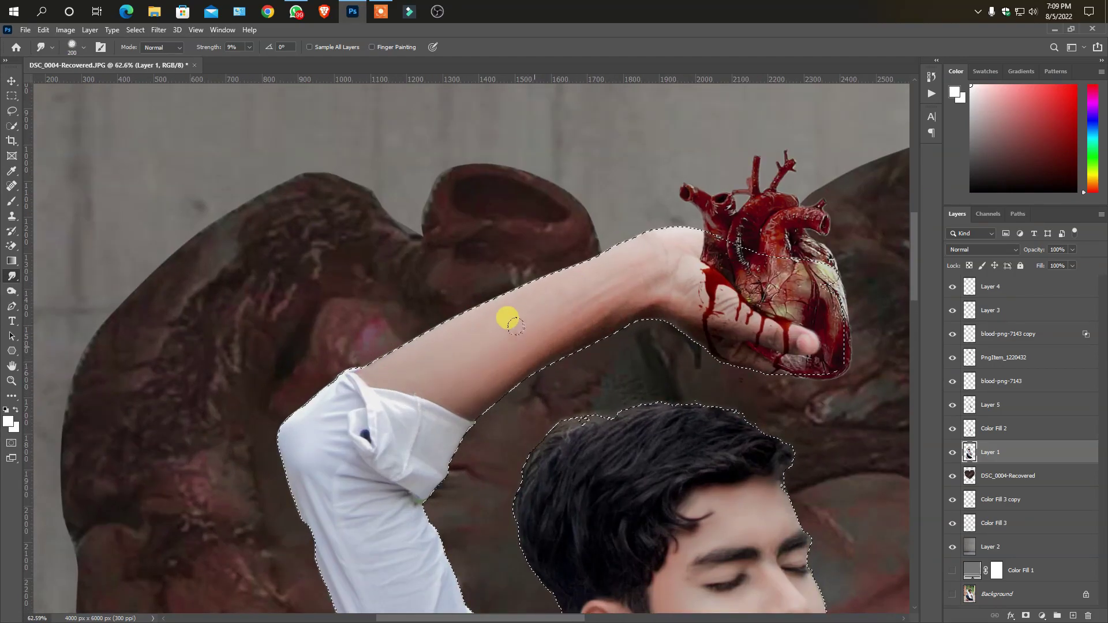
- Merge the man, heart, blood and other layers above DSC_0004-Recovered into Layer 4
{"action": "scroll", "coordinate": [507, 317], "scroll_direction": "down", "scroll_amount": 5}
{"action": "left_click", "coordinate": [990, 286], "text": "shift"}
{"action": "key", "text": "ctrl+e"}
- Enlarge the smudge brush to 200, then shrink it to smooth the raised arm and hand
{"action": "key", "text": "bracketright"}
{"action": "scroll", "coordinate": [441, 170], "scroll_direction": "up", "scroll_amount": 3}
{"action": "scroll", "coordinate": [441, 170], "scroll_direction": "up", "scroll_amount": 3}
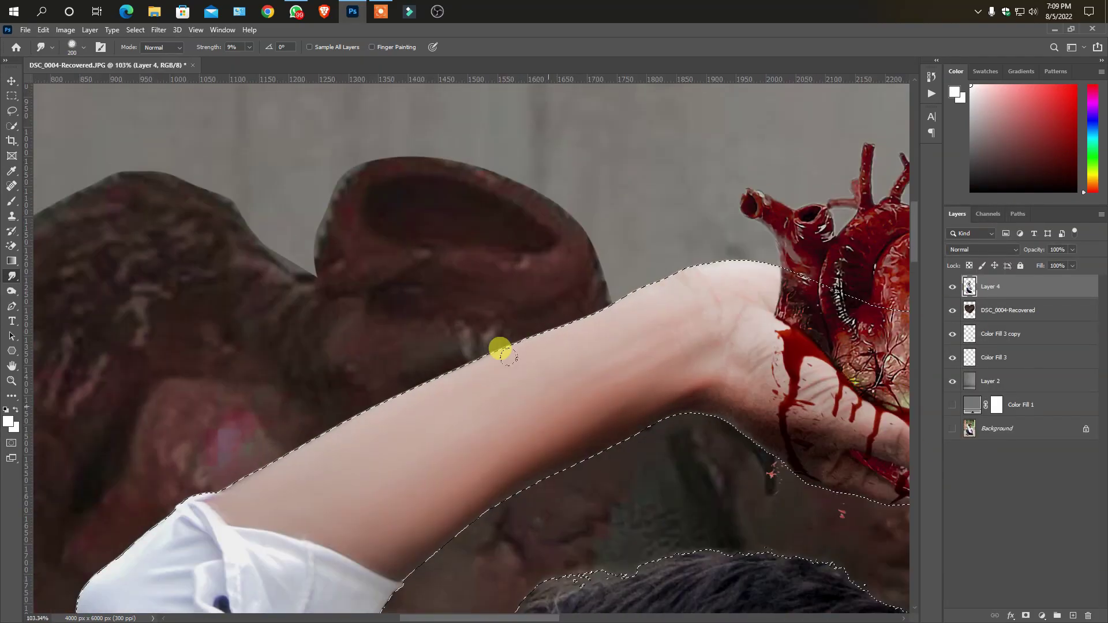
{"action": "scroll", "coordinate": [495, 346], "scroll_direction": "up", "scroll_amount": 2}
{"action": "key", "text": "bracketleft"}
{"action": "key", "text": "bracketleft"}
{"action": "key", "text": "bracketleft"}
{"action": "scroll", "coordinate": [704, 437], "scroll_direction": "up", "scroll_amount": 2}
{"action": "scroll", "coordinate": [577, 427], "scroll_direction": "down", "scroll_amount": 3}
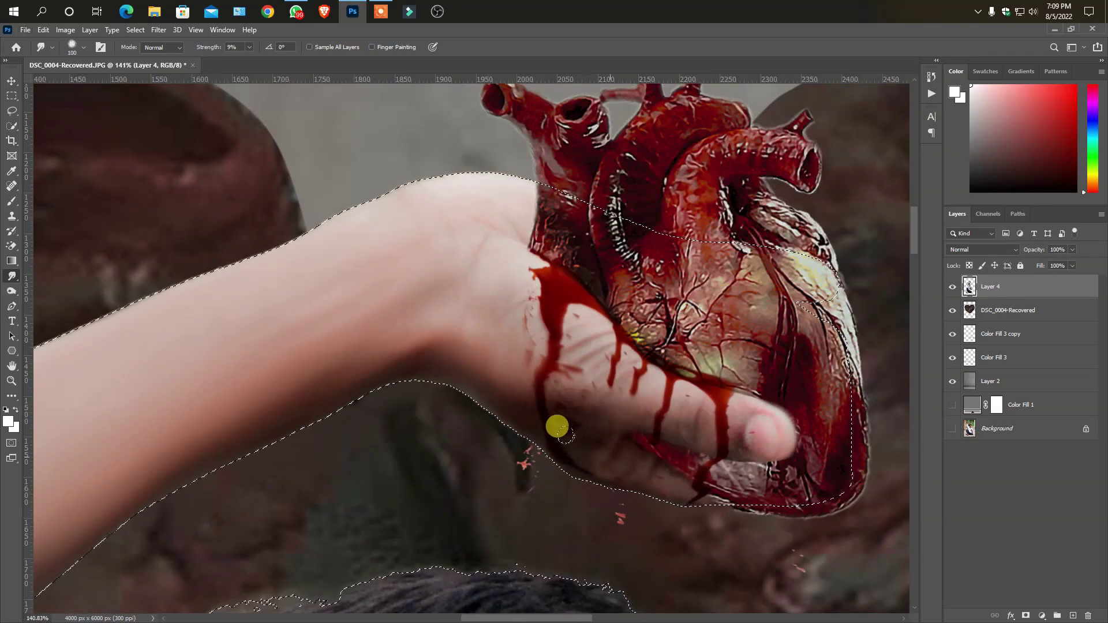
{"action": "scroll", "coordinate": [542, 410], "scroll_direction": "down", "scroll_amount": 3}
{"action": "scroll", "coordinate": [648, 461], "scroll_direction": "up", "scroll_amount": 4}
- Shrink the brush to smooth the fingers, then enlarge it for the bare feet
{"action": "key", "text": "bracketright"}
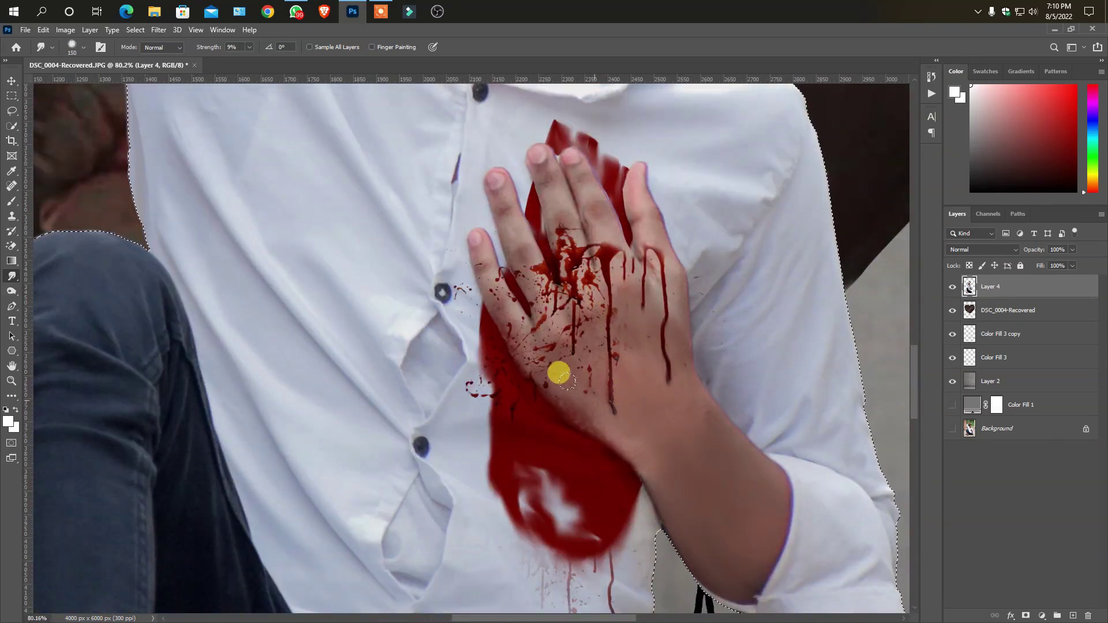
{"action": "key", "text": "bracketleft"}
{"action": "scroll", "coordinate": [568, 277], "scroll_direction": "up", "scroll_amount": 2}
{"action": "key", "text": "bracketleft"}
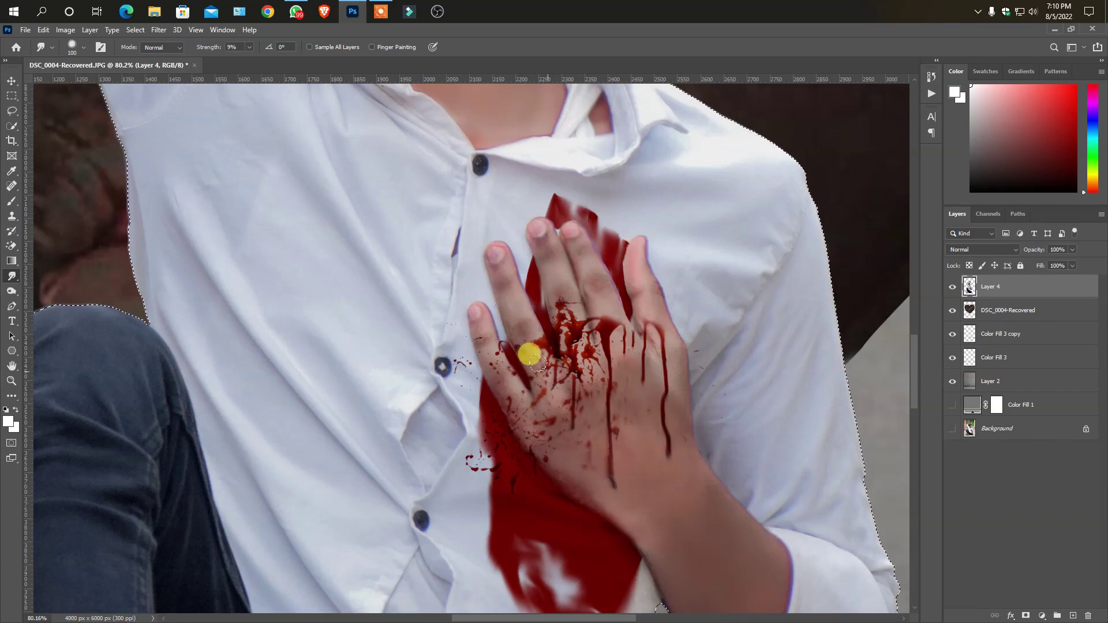
{"action": "scroll", "coordinate": [614, 254], "scroll_direction": "down", "scroll_amount": 3}
{"action": "scroll", "coordinate": [453, 425], "scroll_direction": "up", "scroll_amount": 4}
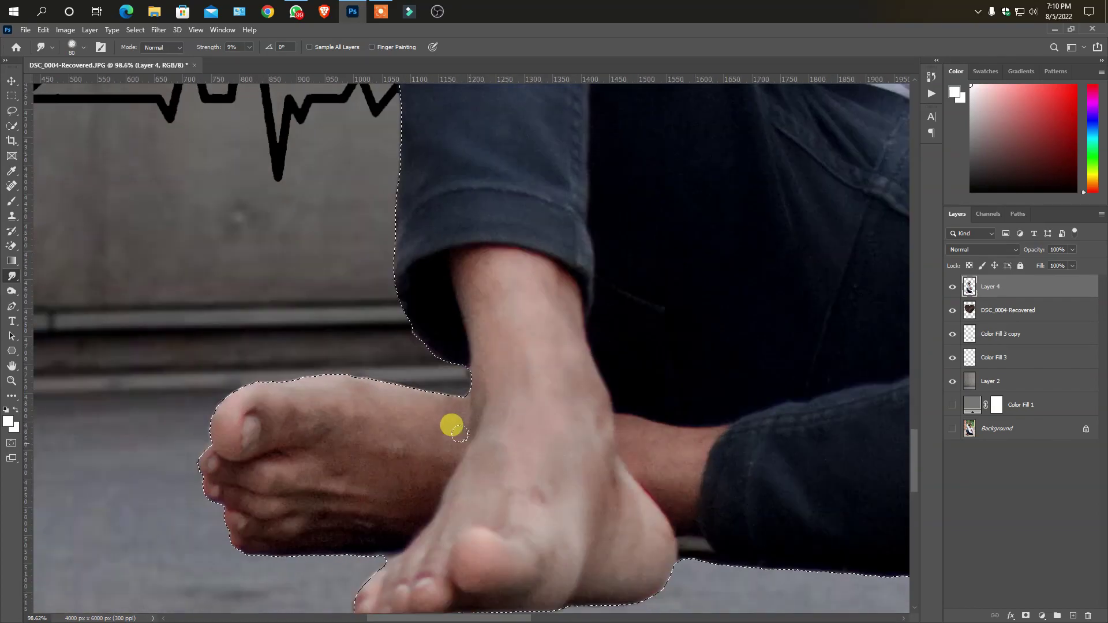
{"action": "scroll", "coordinate": [392, 403], "scroll_direction": "down", "scroll_amount": 1}
{"action": "key", "text": "bracketright"}
{"action": "key", "text": "bracketright"}
{"action": "key", "text": "bracketright"}
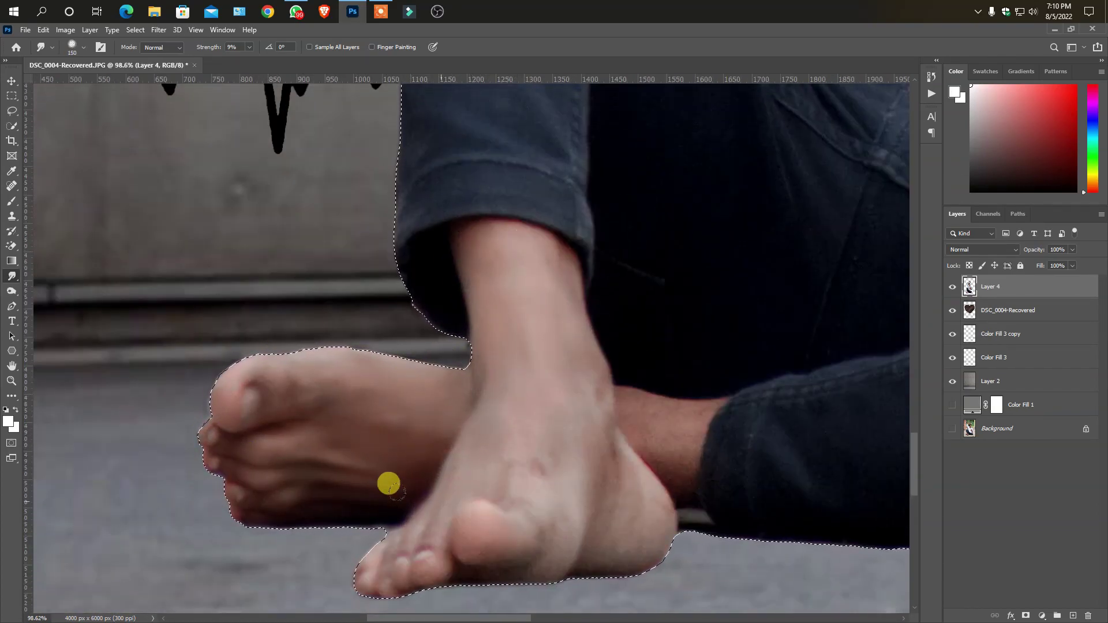
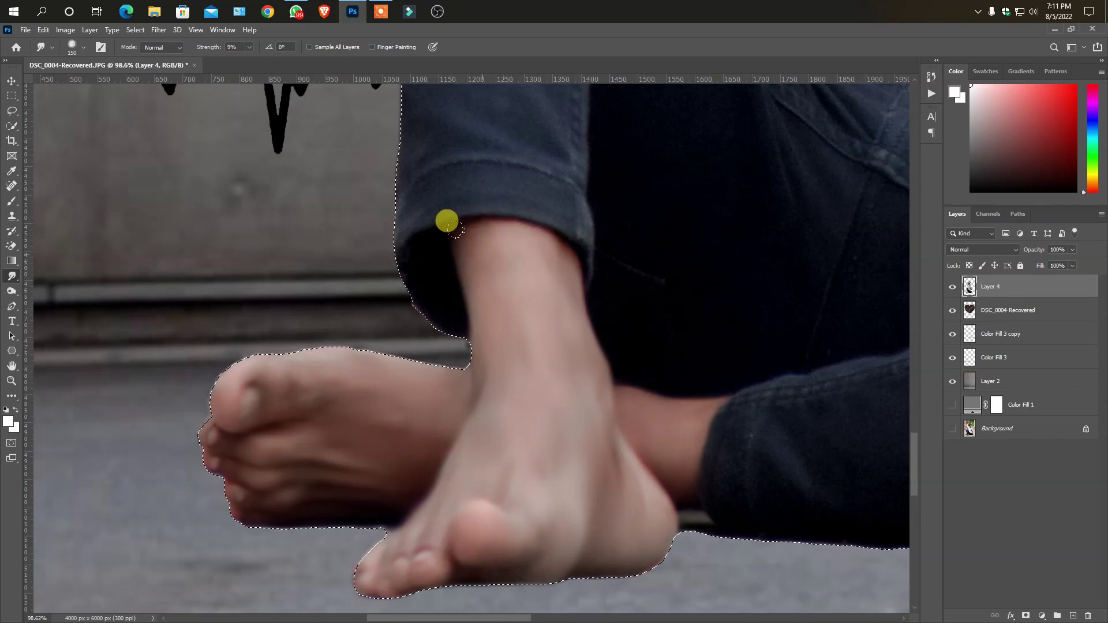
- Clear the selection around the cut-out man
{"action": "scroll", "coordinate": [357, 440], "scroll_direction": "down", "scroll_amount": 5}
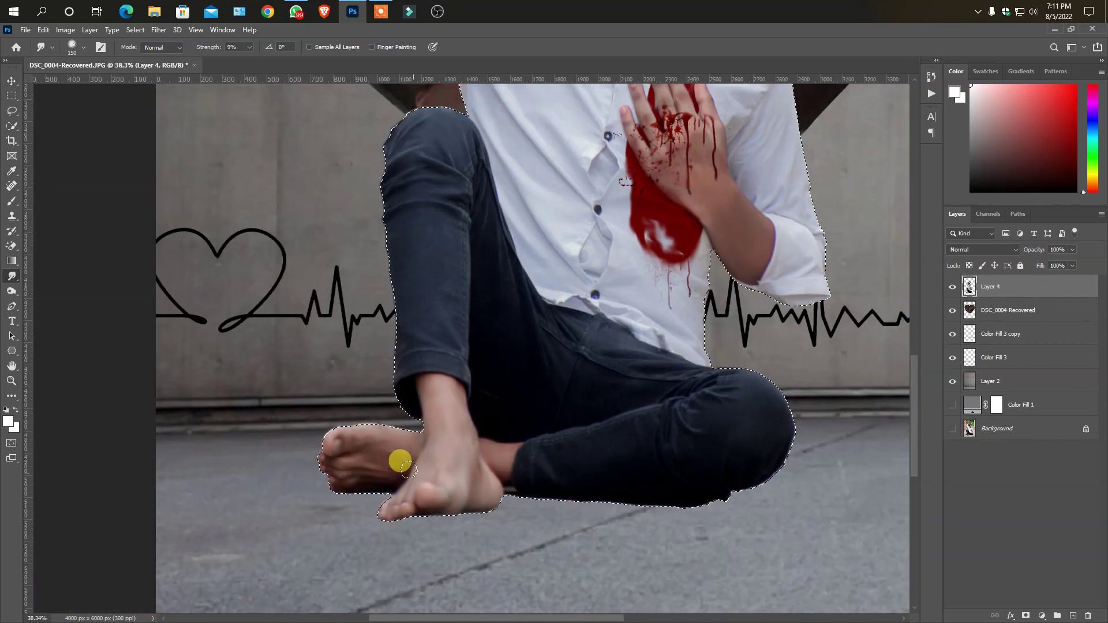
{"action": "scroll", "coordinate": [504, 465], "scroll_direction": "down", "scroll_amount": 2}
{"action": "scroll", "coordinate": [574, 284], "scroll_direction": "up", "scroll_amount": 2}
{"action": "scroll", "coordinate": [430, 262], "scroll_direction": "up", "scroll_amount": 2}
{"action": "scroll", "coordinate": [430, 248], "scroll_direction": "down", "scroll_amount": 2}
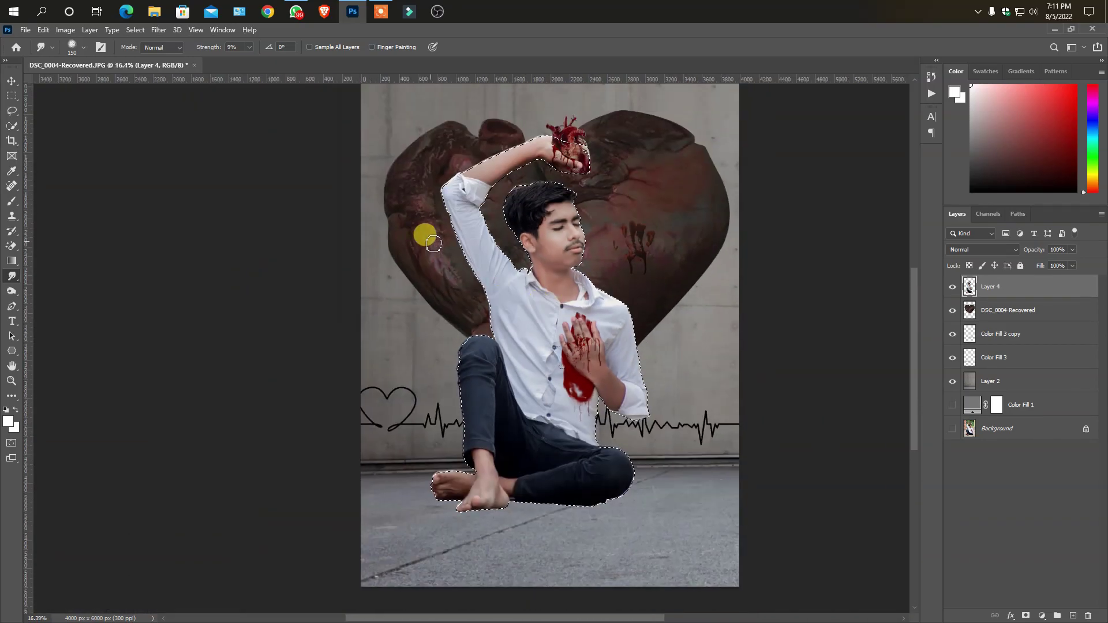
{"action": "scroll", "coordinate": [426, 235], "scroll_direction": "up", "scroll_amount": 1}
{"action": "key", "text": "ctrl+d"}
{"action": "left_click", "coordinate": [11, 95]}
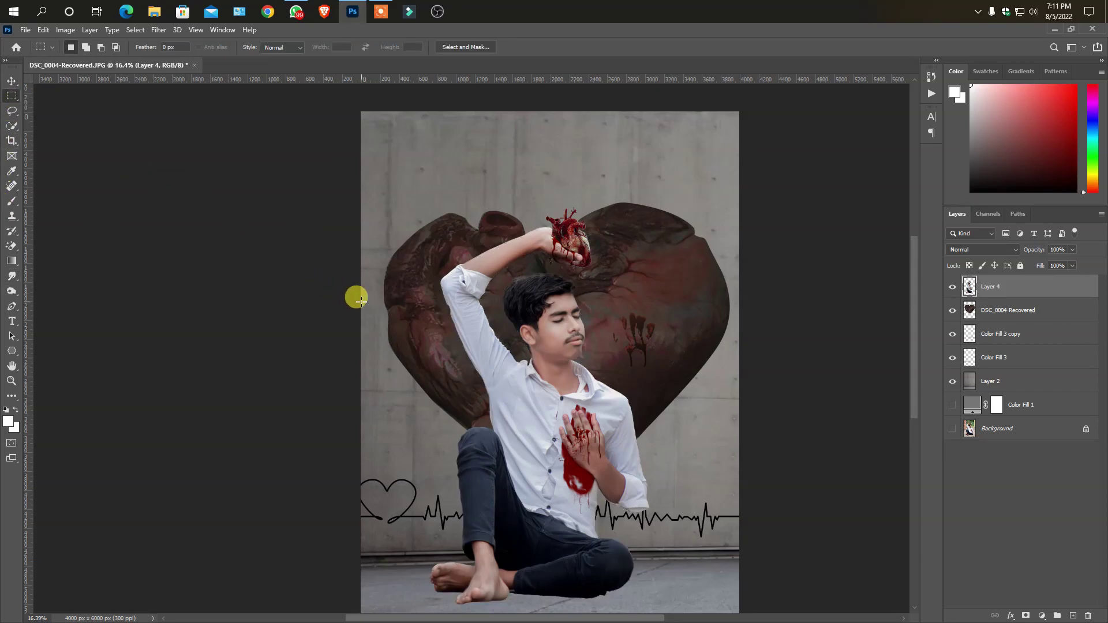
{"action": "scroll", "coordinate": [359, 293], "scroll_direction": "down", "scroll_amount": 1}
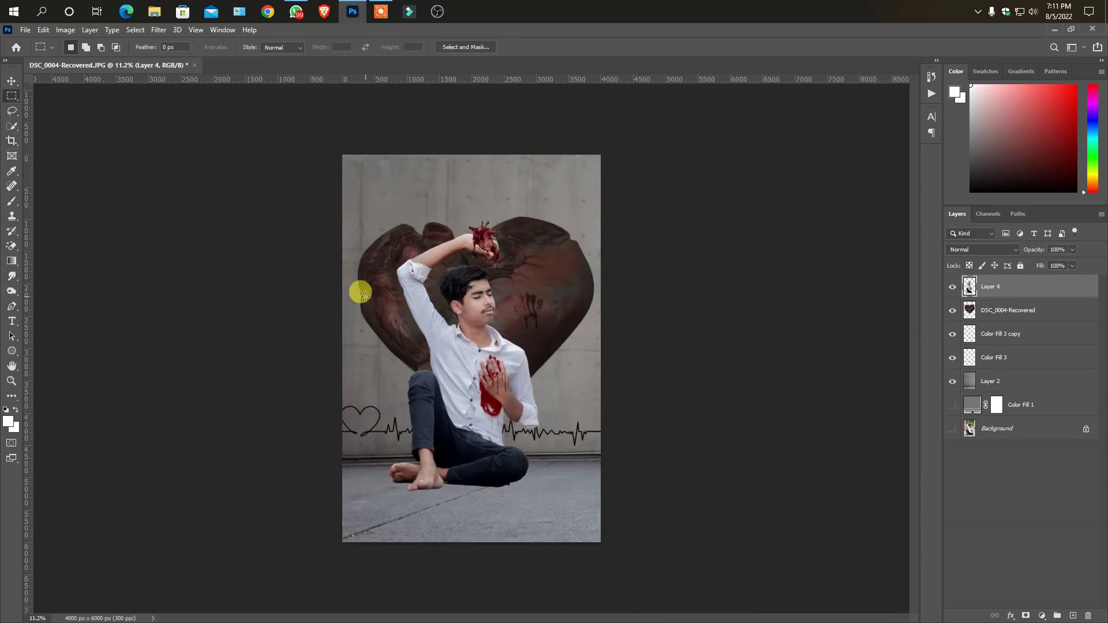
{"action": "scroll", "coordinate": [473, 290], "scroll_direction": "up", "scroll_amount": 2}
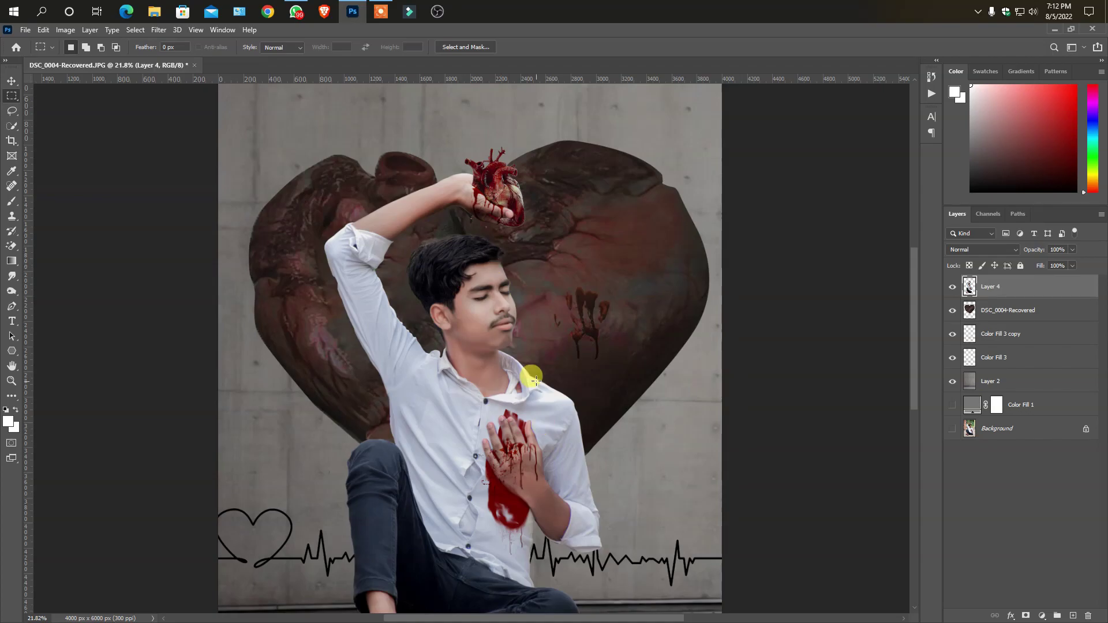
{"action": "scroll", "coordinate": [535, 380], "scroll_direction": "up", "scroll_amount": 3}
- Switch to the Eraser and size it small enough for fine edge work
{"action": "left_click", "coordinate": [12, 245]}
{"action": "scroll", "coordinate": [373, 314], "scroll_direction": "up", "scroll_amount": 1}
{"action": "scroll", "coordinate": [220, 386], "scroll_direction": "down", "scroll_amount": 2}
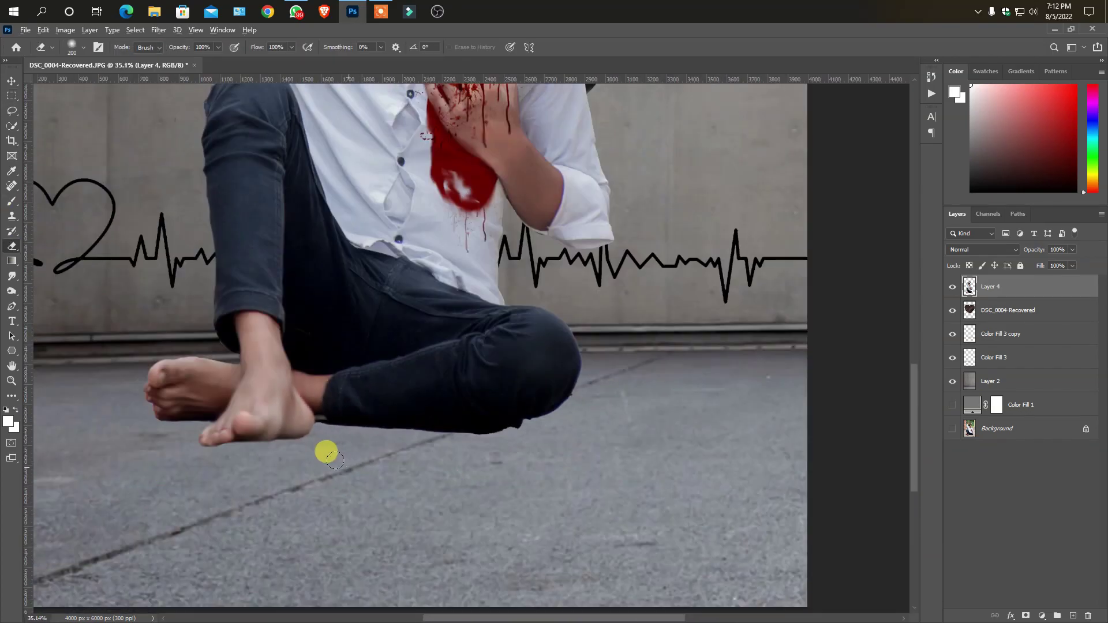
{"action": "scroll", "coordinate": [326, 452], "scroll_direction": "up", "scroll_amount": 3}
{"action": "scroll", "coordinate": [578, 434], "scroll_direction": "down", "scroll_amount": 3}
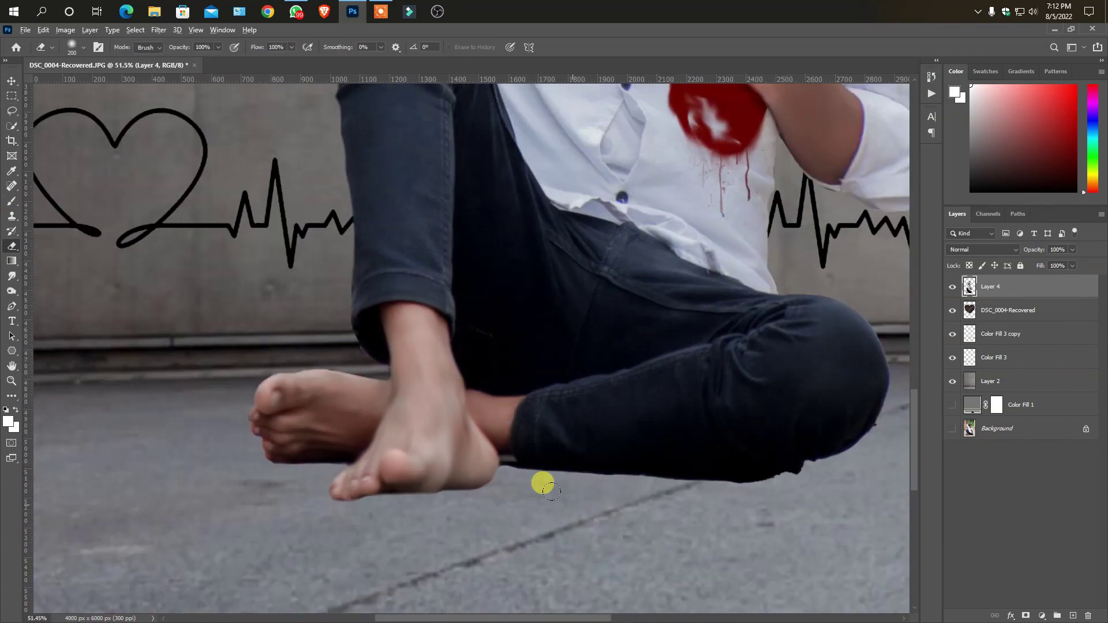
{"action": "scroll", "coordinate": [542, 482], "scroll_direction": "up", "scroll_amount": 2}
{"action": "key", "text": "bracketleft"}
{"action": "key", "text": "bracketleft"}
{"action": "key", "text": "bracketleft"}
{"action": "scroll", "coordinate": [753, 413], "scroll_direction": "down", "scroll_amount": 2}
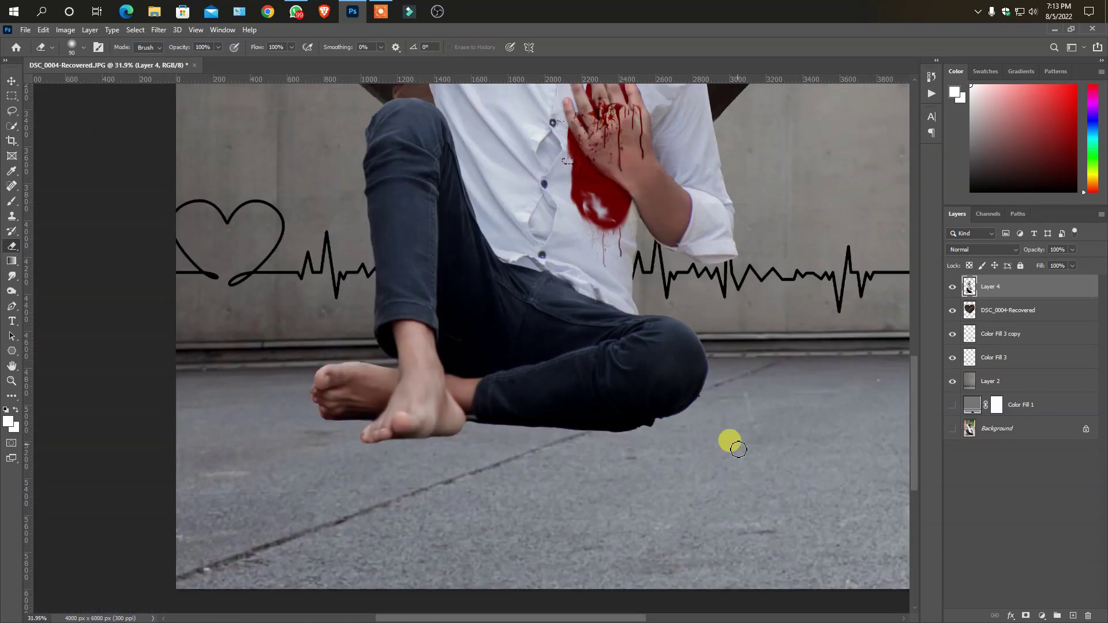
{"action": "scroll", "coordinate": [732, 440], "scroll_direction": "up", "scroll_amount": 2}
{"action": "scroll", "coordinate": [720, 378], "scroll_direction": "up", "scroll_amount": 1}
{"action": "scroll", "coordinate": [733, 314], "scroll_direction": "down", "scroll_amount": 1}
{"action": "key", "text": "bracketleft"}
{"action": "key", "text": "bracketleft"}
{"action": "key", "text": "bracketleft"}
{"action": "scroll", "coordinate": [380, 396], "scroll_direction": "up", "scroll_amount": 1}
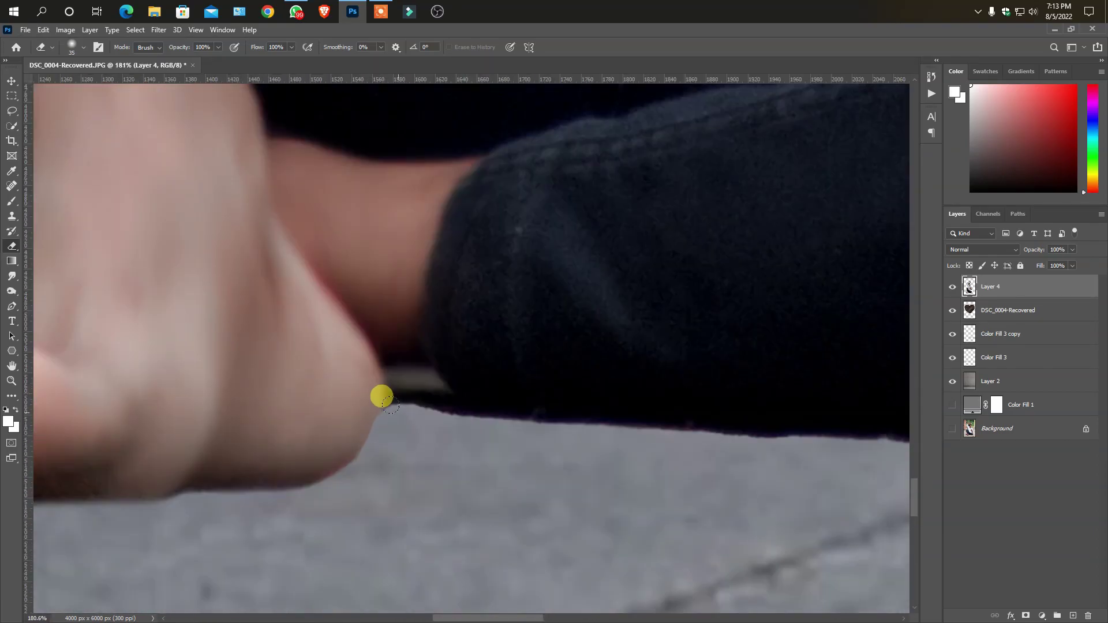
{"action": "scroll", "coordinate": [344, 433], "scroll_direction": "down", "scroll_amount": 3}
{"action": "scroll", "coordinate": [715, 426], "scroll_direction": "up", "scroll_amount": 3}
{"action": "key", "text": "bracketright"}
{"action": "key", "text": "bracketright"}
{"action": "key", "text": "bracketright"}
{"action": "scroll", "coordinate": [715, 425], "scroll_direction": "up", "scroll_amount": 2}
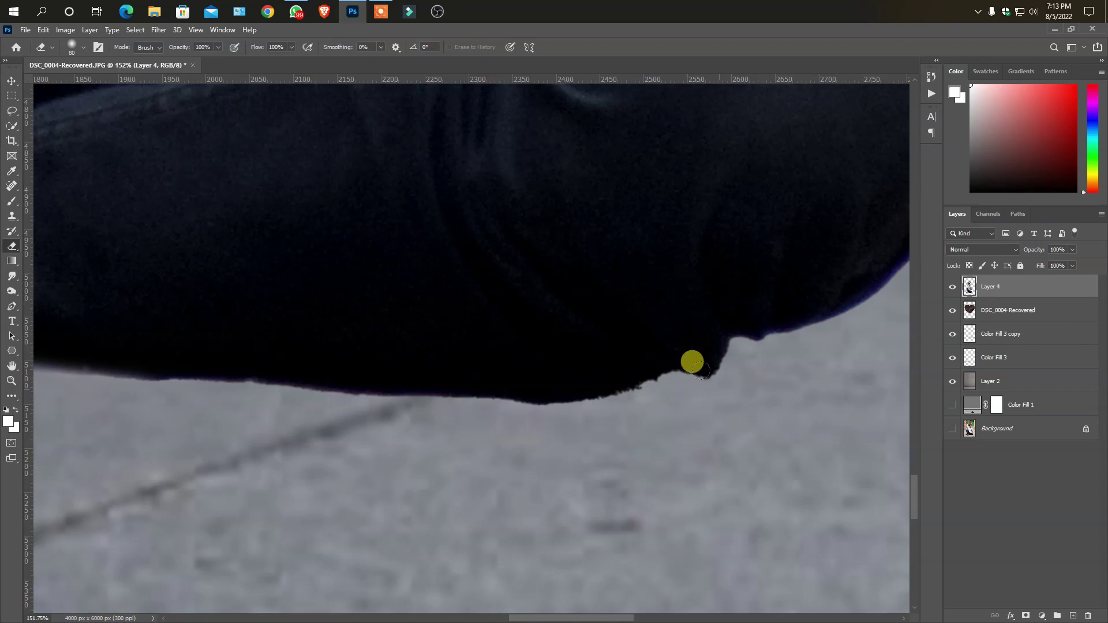
{"action": "scroll", "coordinate": [691, 362], "scroll_direction": "down", "scroll_amount": 2}
{"action": "scroll", "coordinate": [581, 405], "scroll_direction": "up", "scroll_amount": 2}
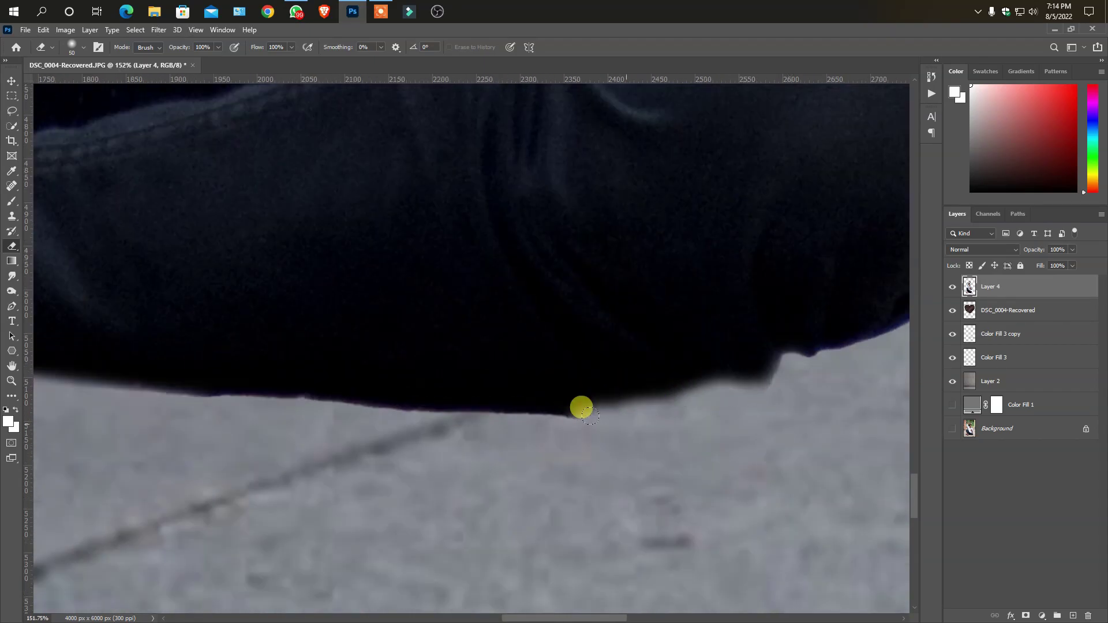
- Erase the jagged black edge along the knee, then add a new layer for the shadow
{"action": "mouse_move", "coordinate": [581, 405]}
{"action": "left_mouse_down"}
{"action": "mouse_move", "coordinate": [175, 381]}
{"action": "mouse_move", "coordinate": [779, 354]}
{"action": "left_mouse_up"}
{"action": "scroll", "coordinate": [773, 439], "scroll_direction": "down", "scroll_amount": 5}
{"action": "scroll", "coordinate": [733, 463], "scroll_direction": "down", "scroll_amount": 2}
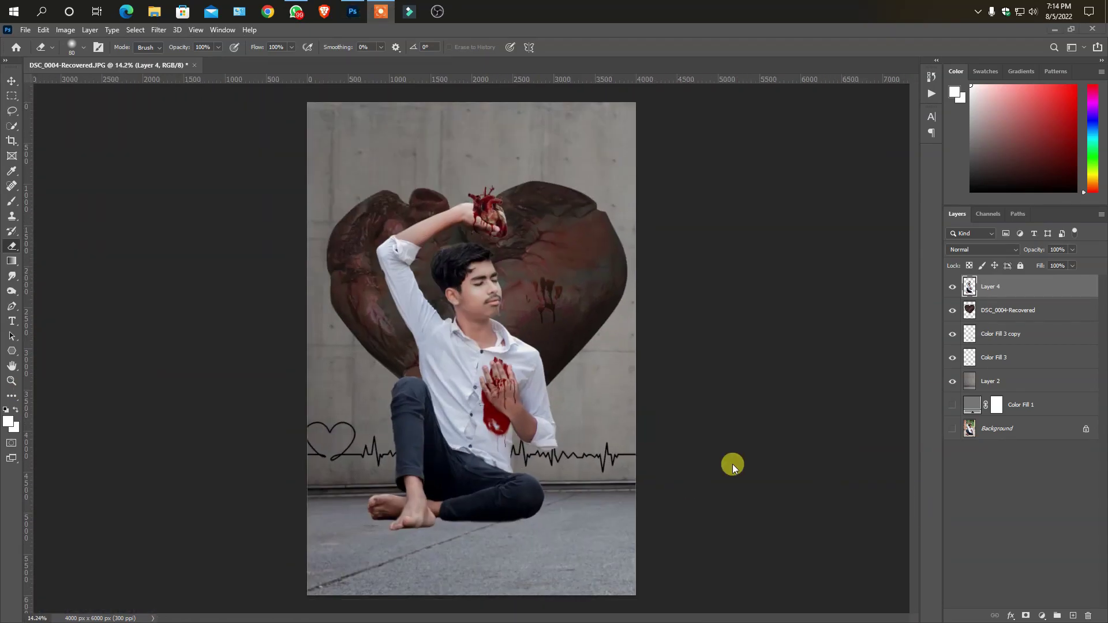
{"action": "scroll", "coordinate": [732, 462], "scroll_direction": "up", "scroll_amount": 3}
{"action": "key", "text": "ctrl+shift+alt+n"}
{"action": "left_click", "coordinate": [11, 200]}
- Paint a soft black blob and squash it into a flat shadow under the legs
{"action": "scroll", "coordinate": [491, 332], "scroll_direction": "up", "scroll_amount": 1}
{"action": "left_click", "coordinate": [559, 433]}
{"action": "key", "text": "ctrl+t"}
{"action": "left_click_drag", "start_coordinate": [560, 321], "coordinate": [560, 401]}
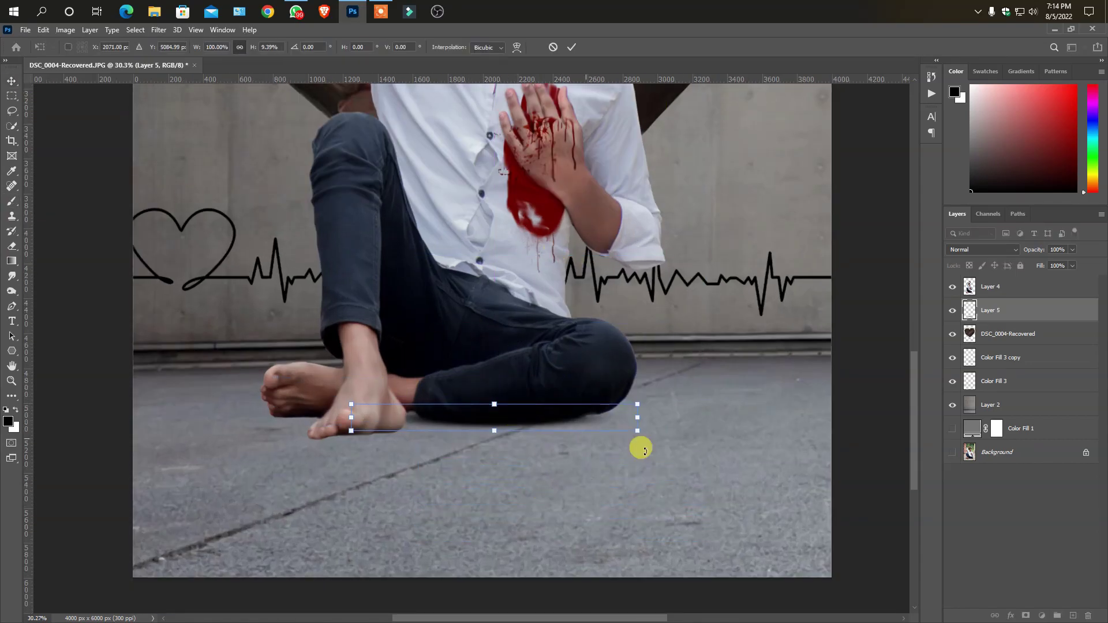
{"action": "left_click_drag", "start_coordinate": [352, 412], "coordinate": [299, 396]}
{"action": "left_click_drag", "start_coordinate": [501, 433], "coordinate": [576, 415]}
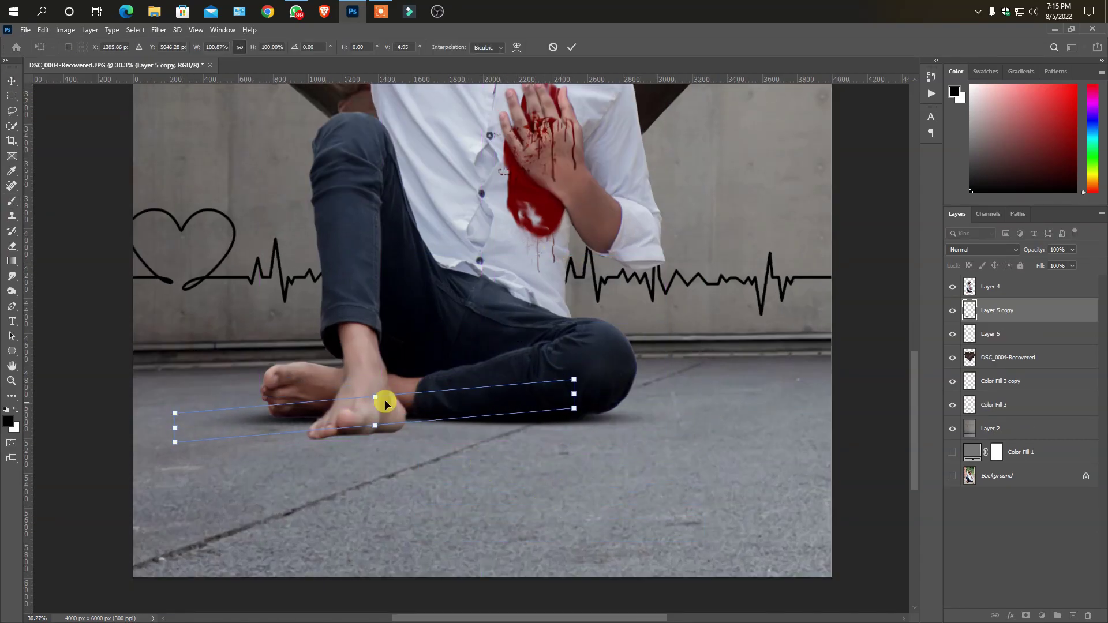
{"action": "key", "text": "Return"}
- Duplicate the shadow, shrinking and tilting the copy beneath the front foot
{"action": "key", "text": "ctrl+j"}
{"action": "key", "text": "alt+bracketright"}
{"action": "key", "text": "e"}
{"action": "scroll", "coordinate": [221, 427], "scroll_direction": "up", "scroll_amount": 5}
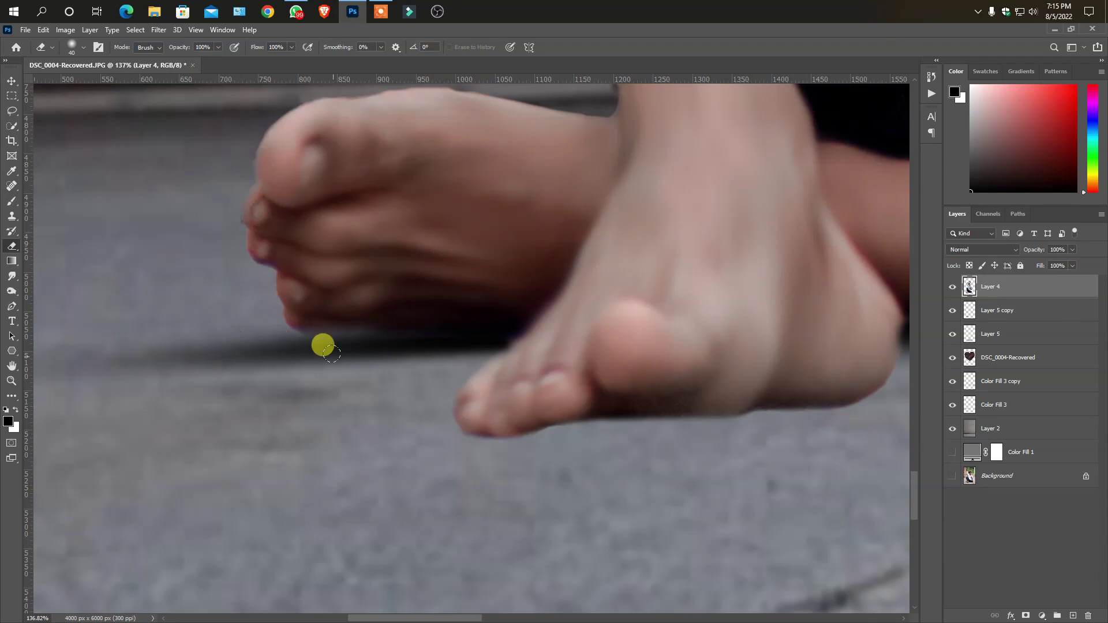
{"action": "key", "text": "alt+bracketleft"}
{"action": "key", "text": "ctrl+t"}
{"action": "mouse_move", "coordinate": [648, 248]}
{"action": "left_mouse_down"}
{"action": "mouse_move", "coordinate": [324, 332]}
{"action": "mouse_move", "coordinate": [275, 462]}
{"action": "left_mouse_up"}
{"action": "scroll", "coordinate": [275, 462], "scroll_direction": "down", "scroll_amount": 5}
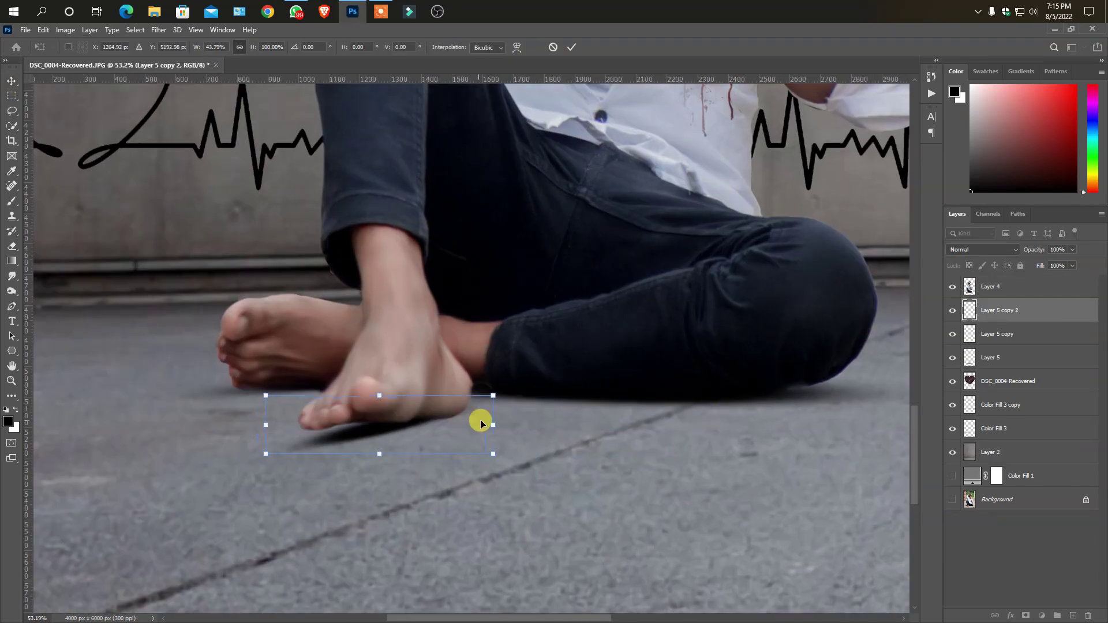
{"action": "left_click_drag", "start_coordinate": [480, 421], "coordinate": [361, 425]}
- Confirm the foot shadow, duplicate the shadow layer again and fit the view
{"action": "key", "text": "Return"}
{"action": "key", "text": "ctrl+j"}
{"action": "key", "text": "ctrl+0"}
{"action": "left_click", "coordinate": [493, 529]}
{"action": "scroll", "coordinate": [361, 185], "scroll_direction": "up", "scroll_amount": 5}
- Switch to the Smudge tool with the 39 px scatter brush
{"action": "key", "text": "l"}
{"action": "scroll", "coordinate": [784, 321], "scroll_direction": "up", "scroll_amount": 1}
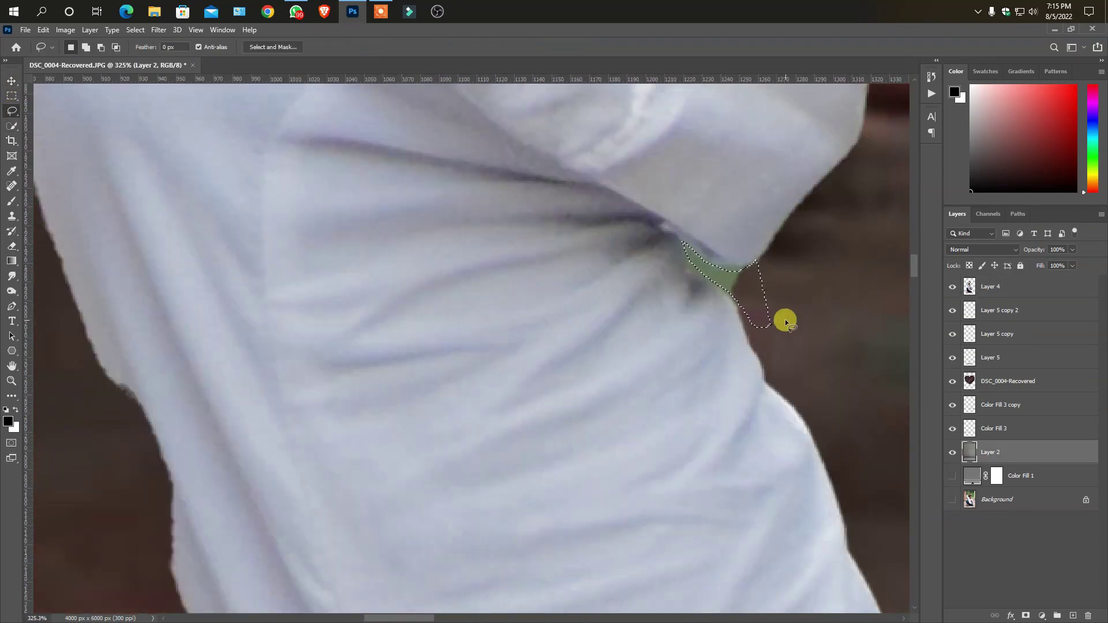
{"action": "key", "text": "alt+period"}
{"action": "scroll", "coordinate": [306, 243], "scroll_direction": "up", "scroll_amount": 2}
{"action": "scroll", "coordinate": [227, 358], "scroll_direction": "up", "scroll_amount": 3}
{"action": "key", "text": "r"}
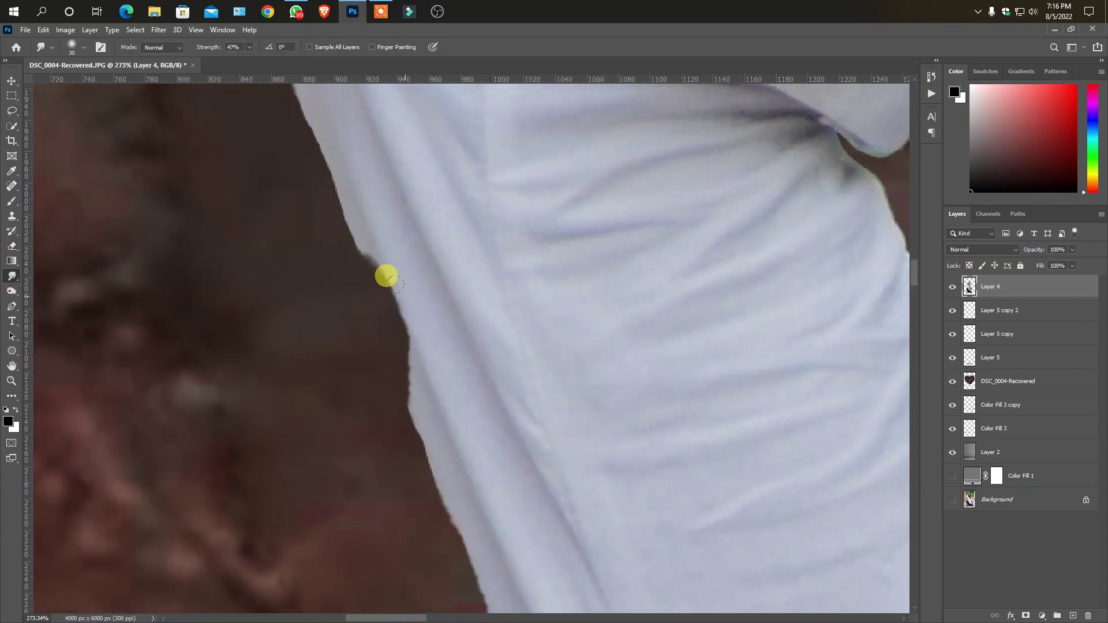
{"action": "scroll", "coordinate": [360, 367], "scroll_direction": "down", "scroll_amount": 5}
{"action": "scroll", "coordinate": [461, 421], "scroll_direction": "up", "scroll_amount": 3}
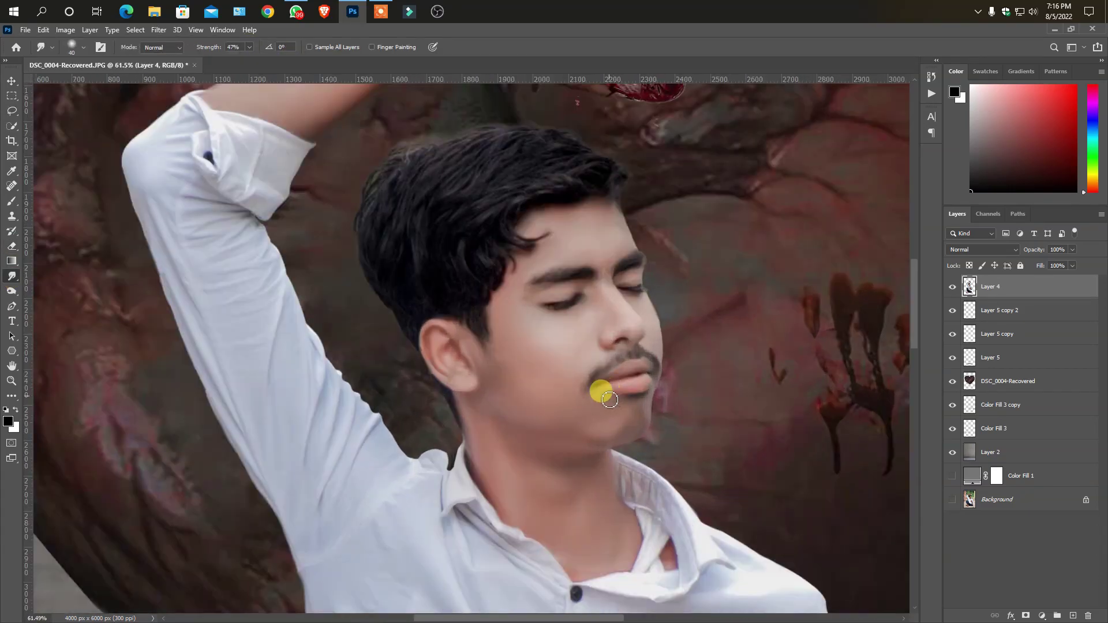
{"action": "right_click", "coordinate": [600, 389]}
{"action": "left_click", "coordinate": [778, 424]}
{"action": "key", "text": "Escape"}
- Raise the smudge strength and tune the brush size to soften the hair edges
{"action": "scroll", "coordinate": [718, 324], "scroll_direction": "up", "scroll_amount": 2}
{"action": "scroll", "coordinate": [646, 317], "scroll_direction": "down", "scroll_amount": 4}
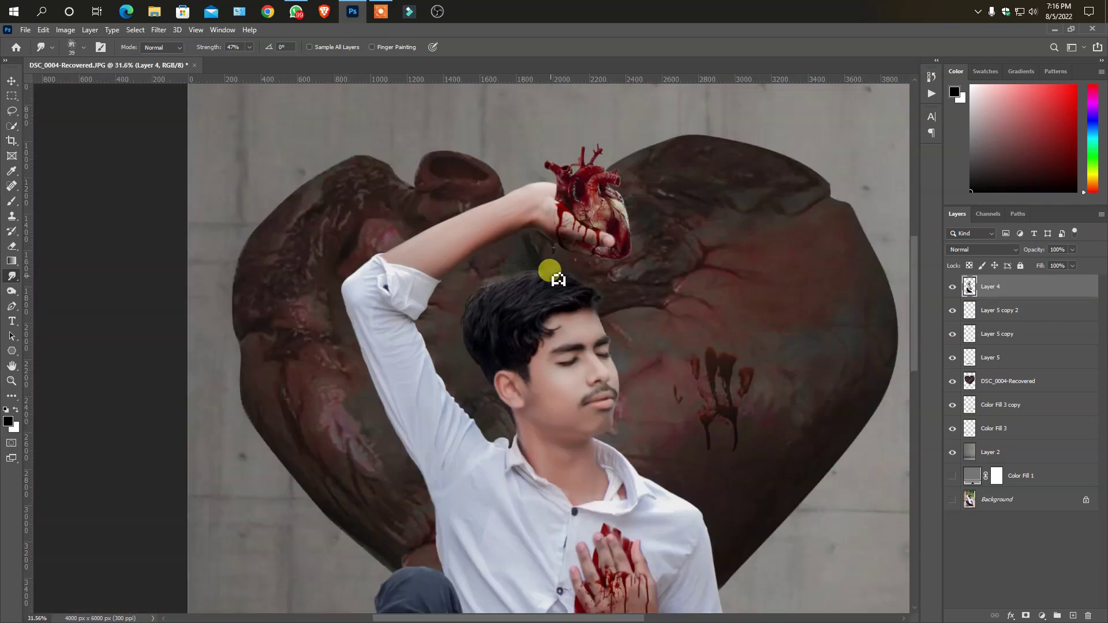
{"action": "scroll", "coordinate": [355, 230], "scroll_direction": "up", "scroll_amount": 4}
{"action": "left_click", "coordinate": [249, 47]}
{"action": "left_click_drag", "start_coordinate": [243, 59], "coordinate": [254, 60]}
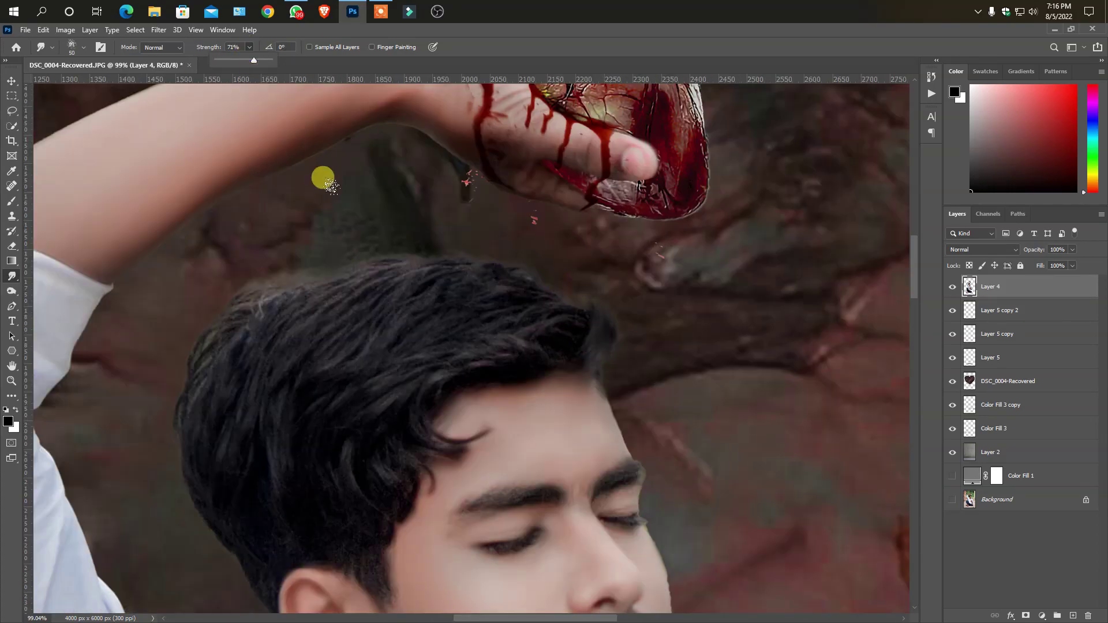
{"action": "key", "text": "bracketright"}
{"action": "key", "text": "bracketright"}
{"action": "key", "text": "bracketright"}
{"action": "scroll", "coordinate": [408, 388], "scroll_direction": "up", "scroll_amount": 2}
{"action": "scroll", "coordinate": [289, 386], "scroll_direction": "down", "scroll_amount": 4}
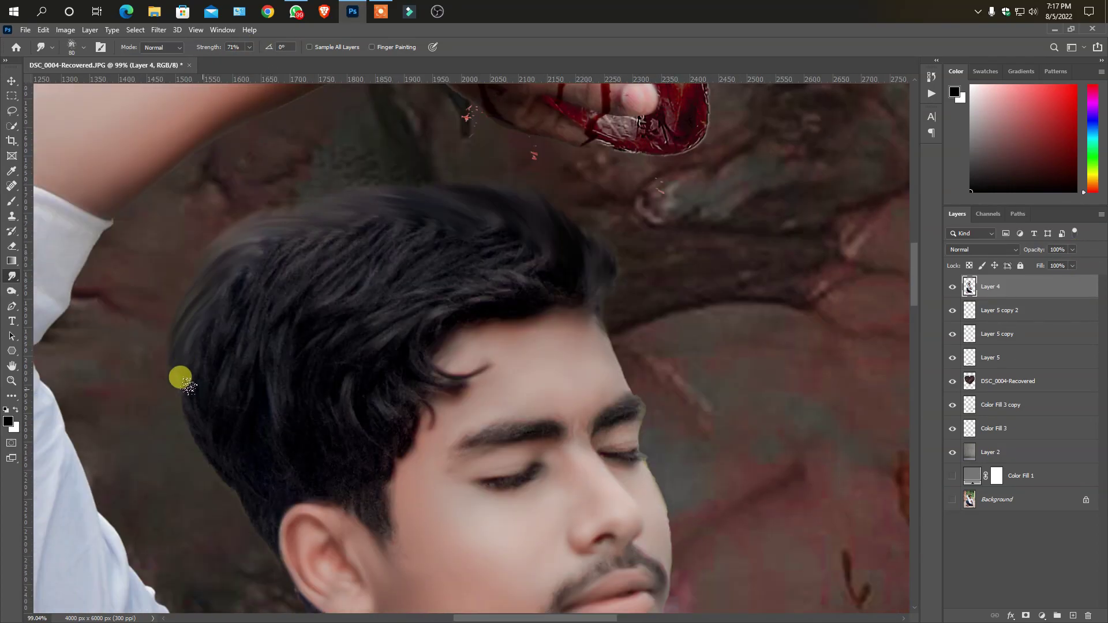
{"action": "scroll", "coordinate": [180, 378], "scroll_direction": "down", "scroll_amount": 5}
{"action": "key", "text": "bracketleft"}
{"action": "key", "text": "bracketleft"}
{"action": "scroll", "coordinate": [231, 426], "scroll_direction": "up", "scroll_amount": 3}
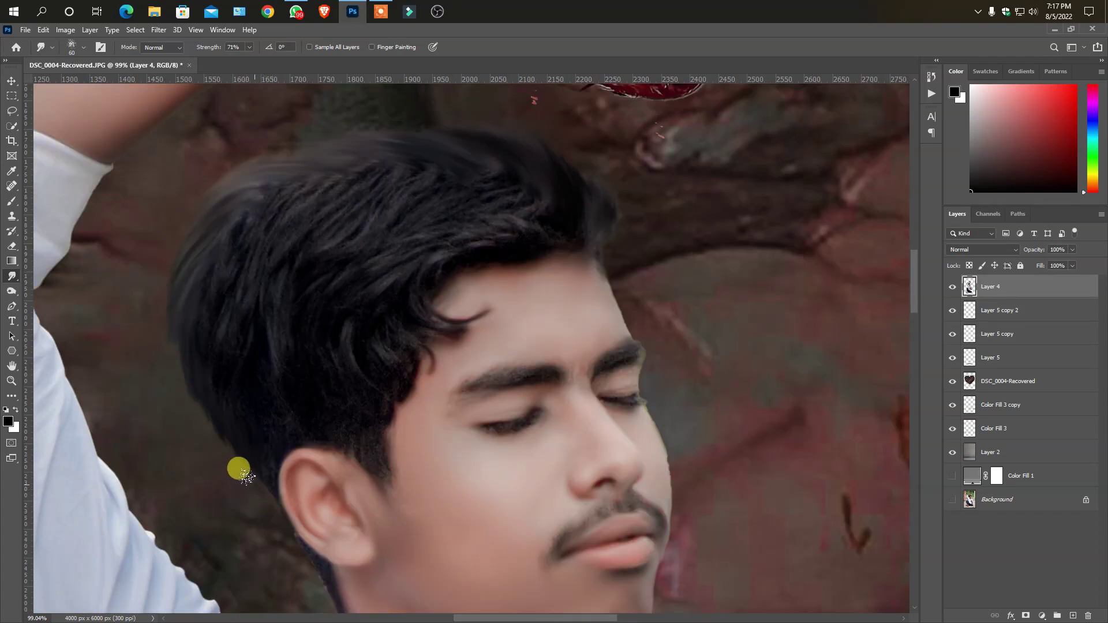
{"action": "scroll", "coordinate": [239, 471], "scroll_direction": "up", "scroll_amount": 4}
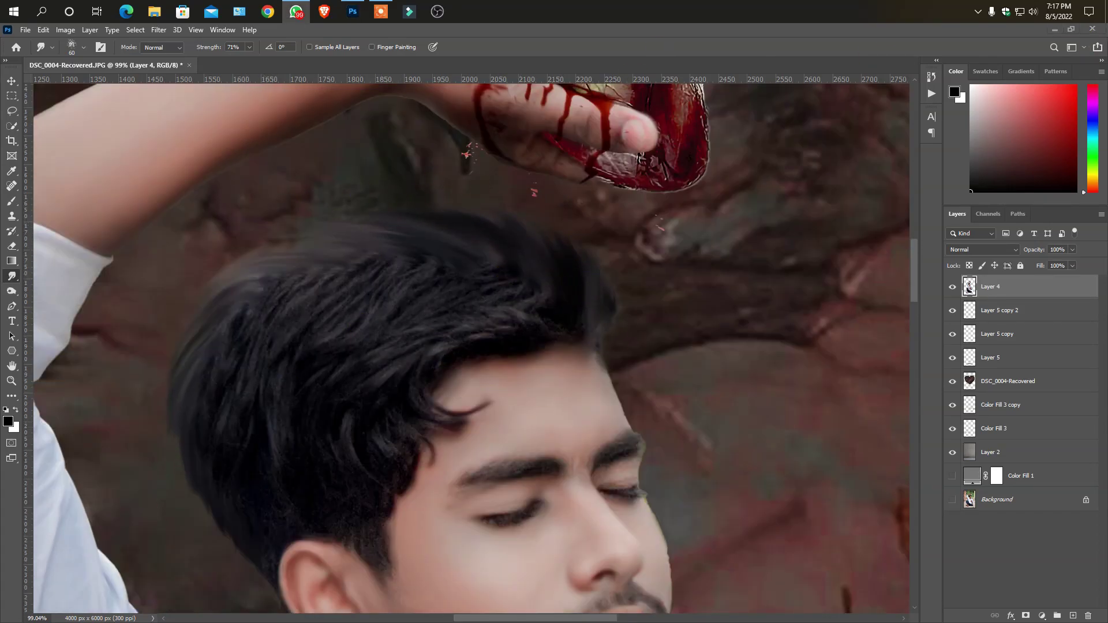
- Lasso-select the stray red blood specks beside the bleeding hand
{"action": "left_click", "coordinate": [296, 11]}
{"action": "scroll", "coordinate": [614, 251], "scroll_direction": "up", "scroll_amount": 3}
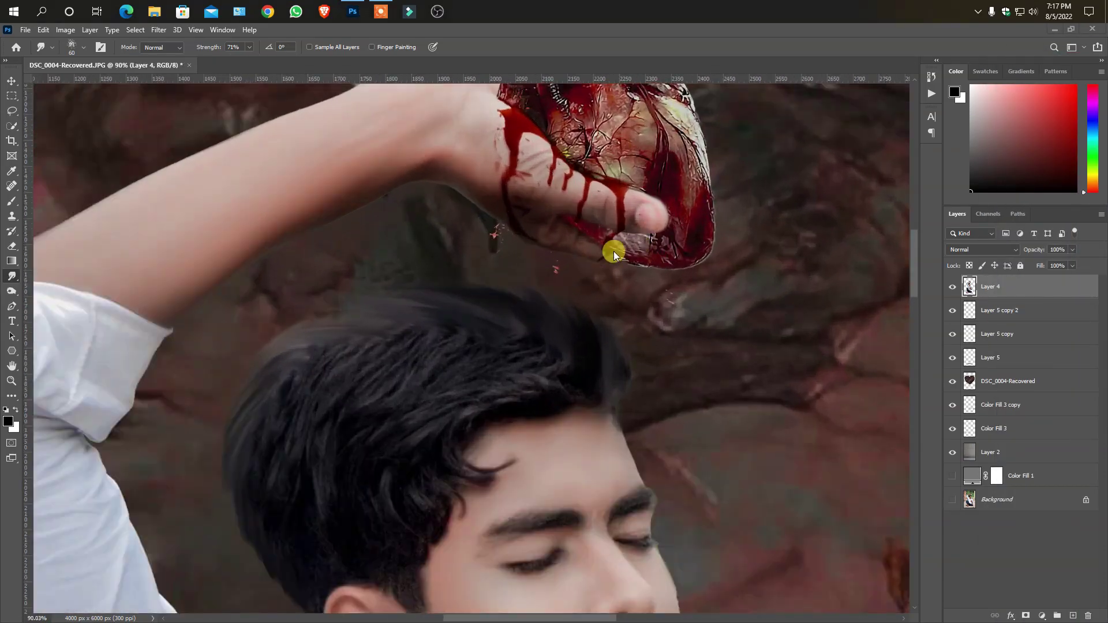
{"action": "left_click", "coordinate": [12, 110]}
{"action": "scroll", "coordinate": [519, 277], "scroll_direction": "up", "scroll_amount": 5, "text": "alt"}
{"action": "mouse_move", "coordinate": [433, 245]}
{"action": "left_mouse_down"}
{"action": "mouse_move", "coordinate": [584, 241]}
{"action": "mouse_move", "coordinate": [799, 385]}
{"action": "left_mouse_up"}
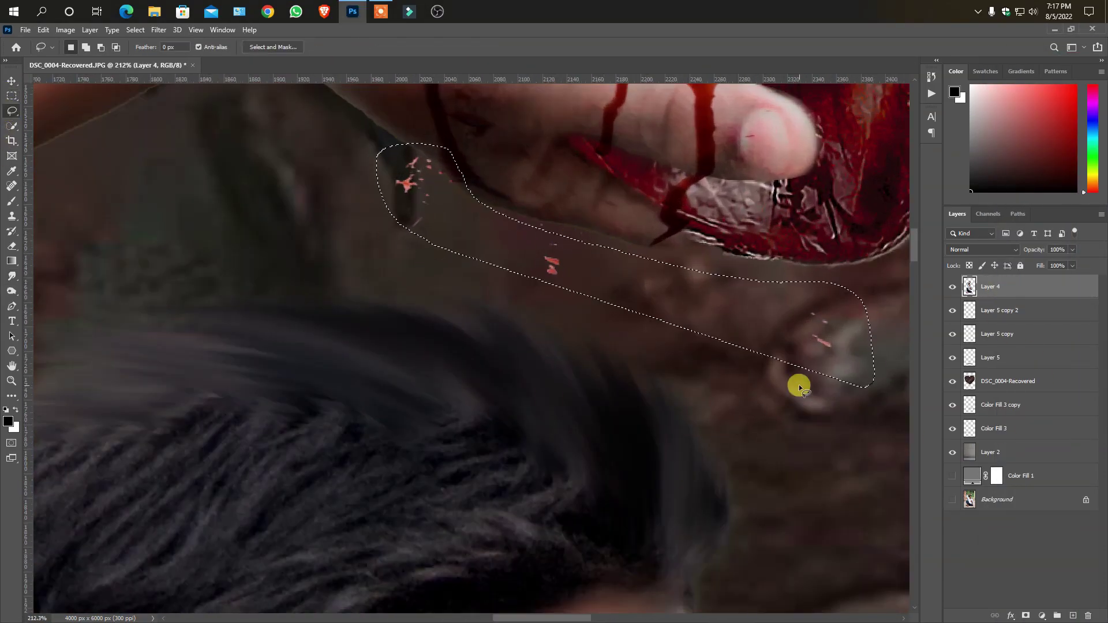
{"action": "scroll", "coordinate": [656, 416], "scroll_direction": "down", "scroll_amount": 10, "text": "alt"}
{"action": "scroll", "coordinate": [588, 427], "scroll_direction": "up", "scroll_amount": 2, "text": "alt"}
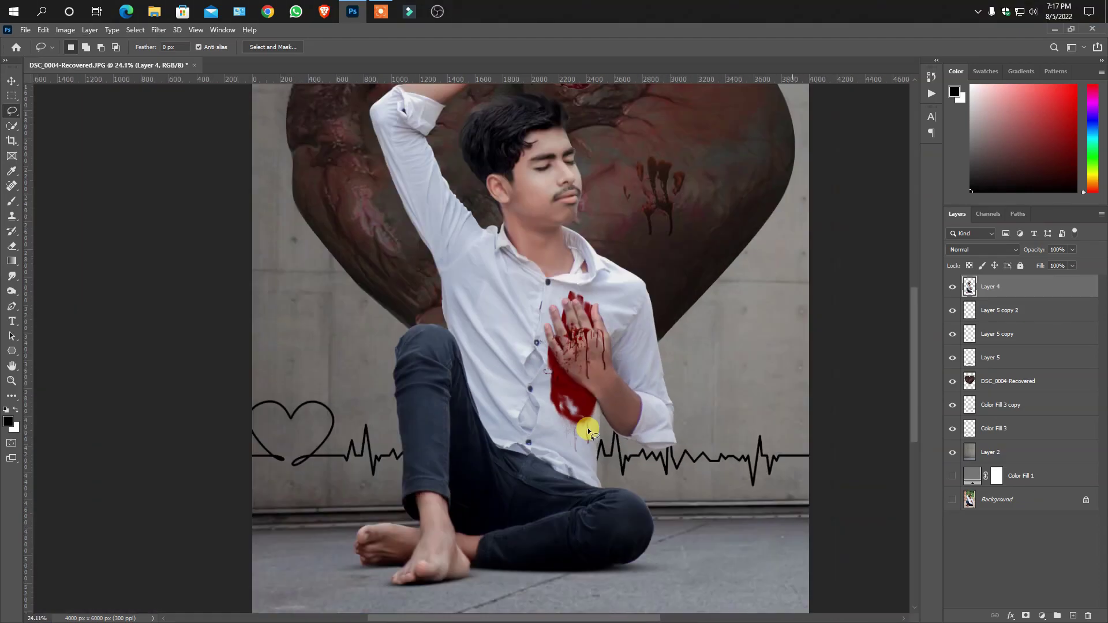
{"action": "scroll", "coordinate": [620, 430], "scroll_direction": "up", "scroll_amount": 4, "text": "alt"}
{"action": "scroll", "coordinate": [529, 442], "scroll_direction": "down", "scroll_amount": 6, "text": "alt"}
{"action": "scroll", "coordinate": [506, 311], "scroll_direction": "down", "scroll_amount": 1, "text": "alt"}
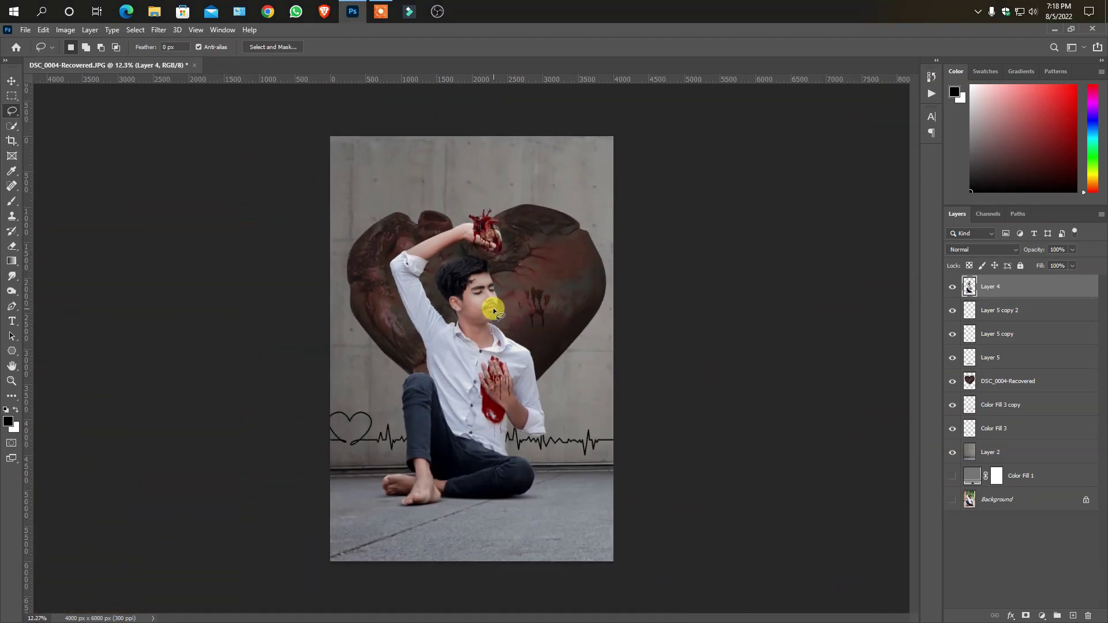
- Merge the layers from Layer 4 through Color Fill 3 into one
{"action": "left_click", "coordinate": [998, 428], "text": "shift"}
{"action": "right_click", "coordinate": [998, 428]}
{"action": "left_click", "coordinate": [917, 476]}
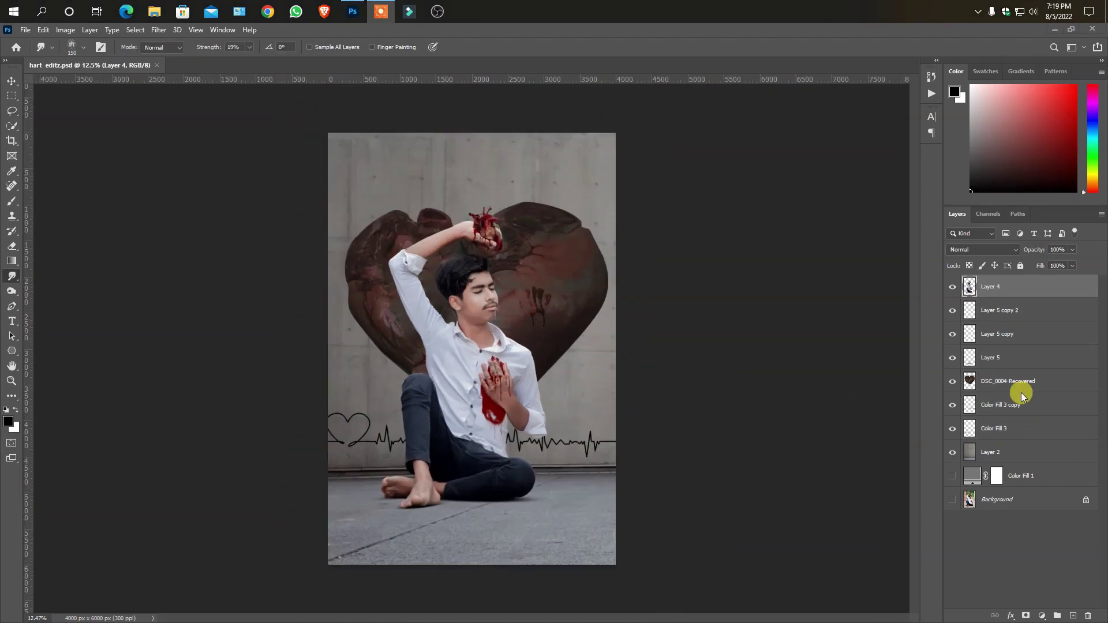
- Merge the combined Layer 4 down into Layer 2
{"action": "left_click", "coordinate": [1020, 393], "text": "shift"}
{"action": "right_click", "coordinate": [1020, 380]}
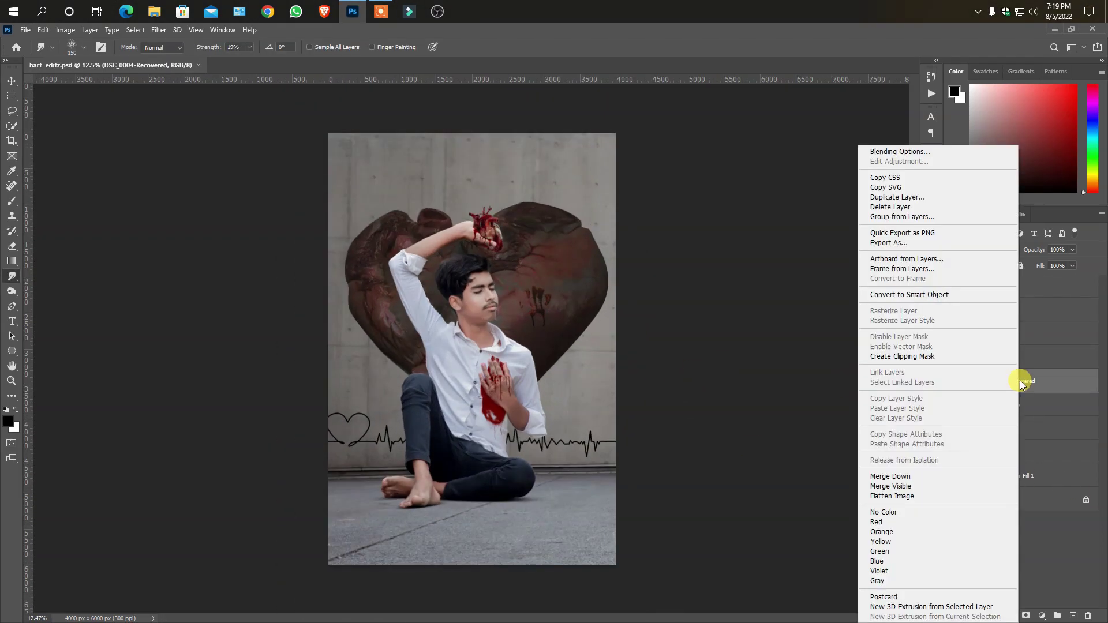
{"action": "left_click", "coordinate": [997, 428], "text": "shift"}
{"action": "right_click", "coordinate": [1009, 428]}
{"action": "left_click", "coordinate": [861, 470]}
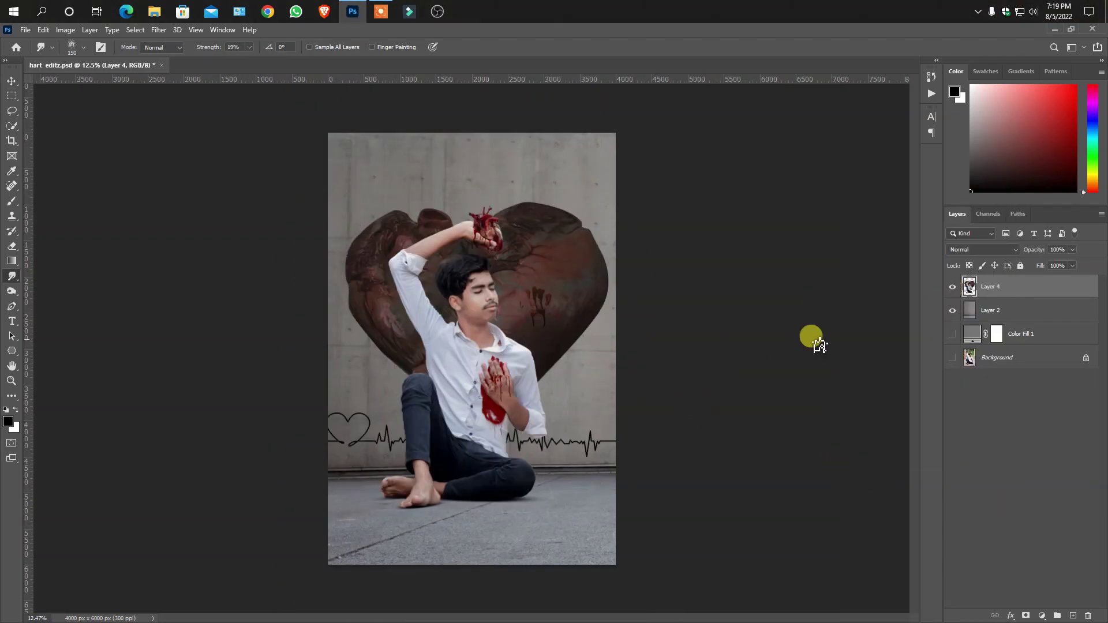
{"action": "left_click", "coordinate": [952, 309]}
{"action": "right_click", "coordinate": [1014, 287]}
{"action": "left_click", "coordinate": [862, 469]}
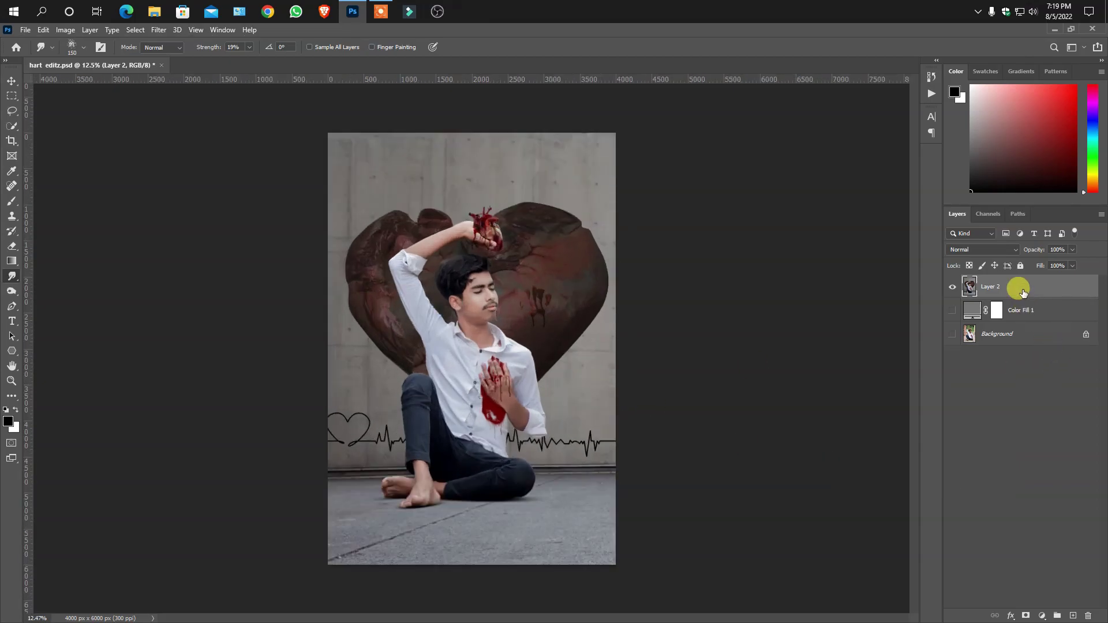
- Open the Camera Raw Filter on Layer 2 with the Effects panel expanded
{"action": "left_click", "coordinate": [158, 29]}
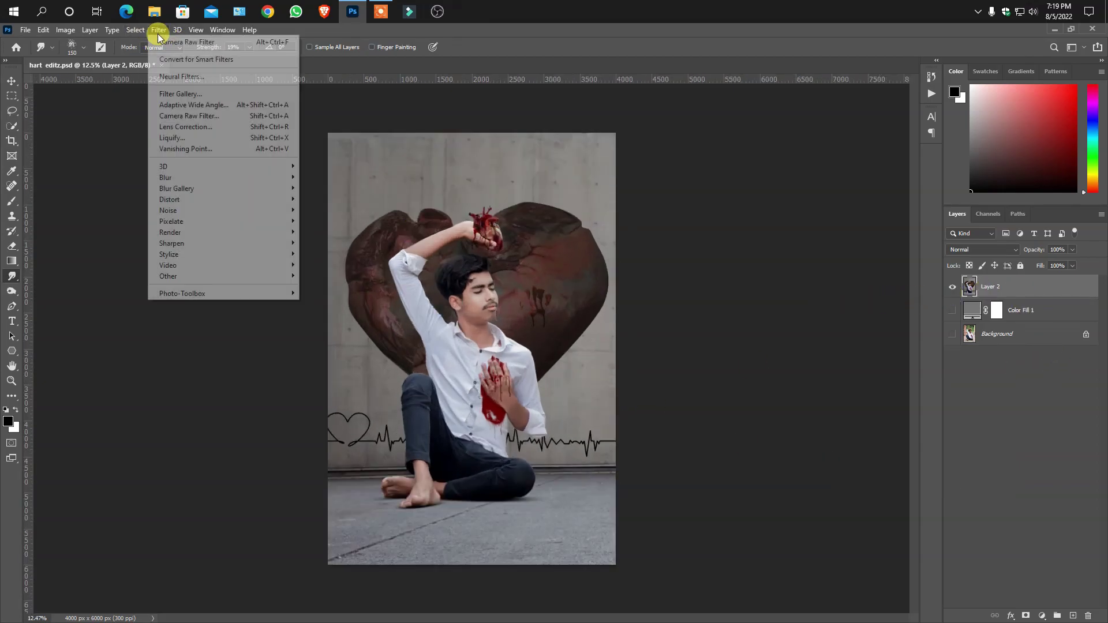
{"action": "left_click", "coordinate": [186, 114]}
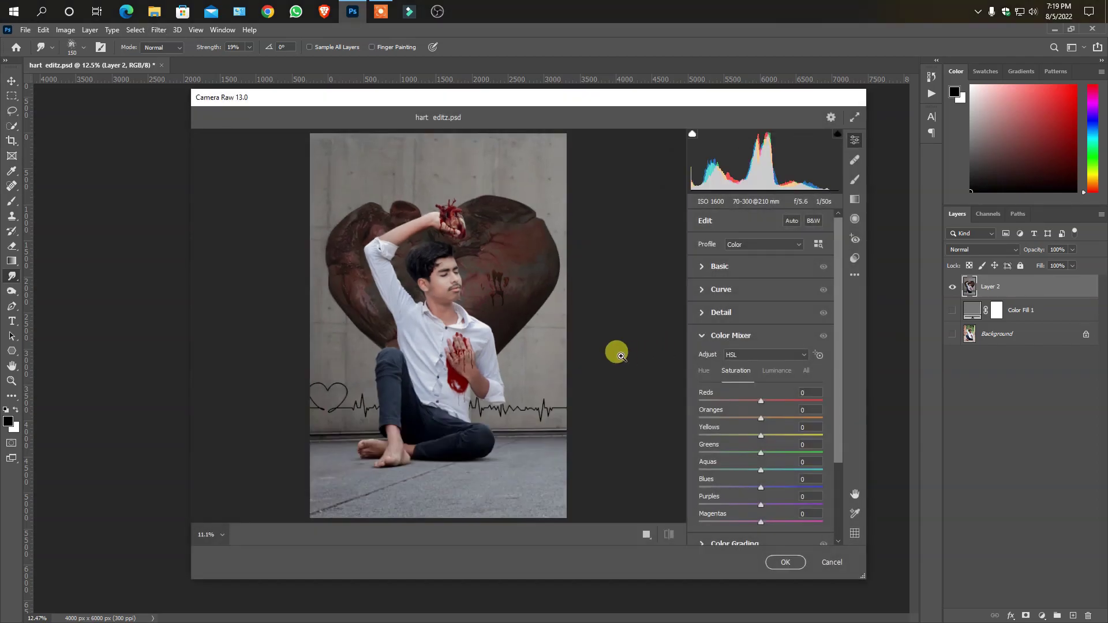
{"action": "left_click", "coordinate": [706, 338]}
{"action": "left_click", "coordinate": [745, 437]}
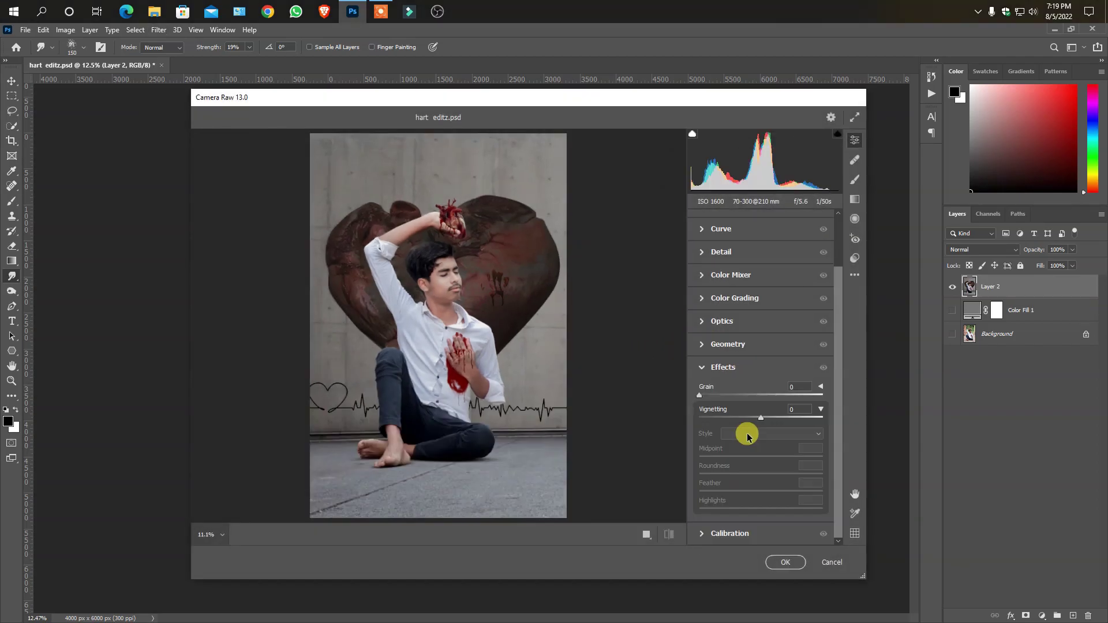
- Set vignetting to -70 with midpoint 29, roundness +68 and feather 100
{"action": "left_click_drag", "start_coordinate": [760, 417], "coordinate": [705, 417]}
{"action": "left_click_drag", "start_coordinate": [738, 457], "coordinate": [717, 457]}
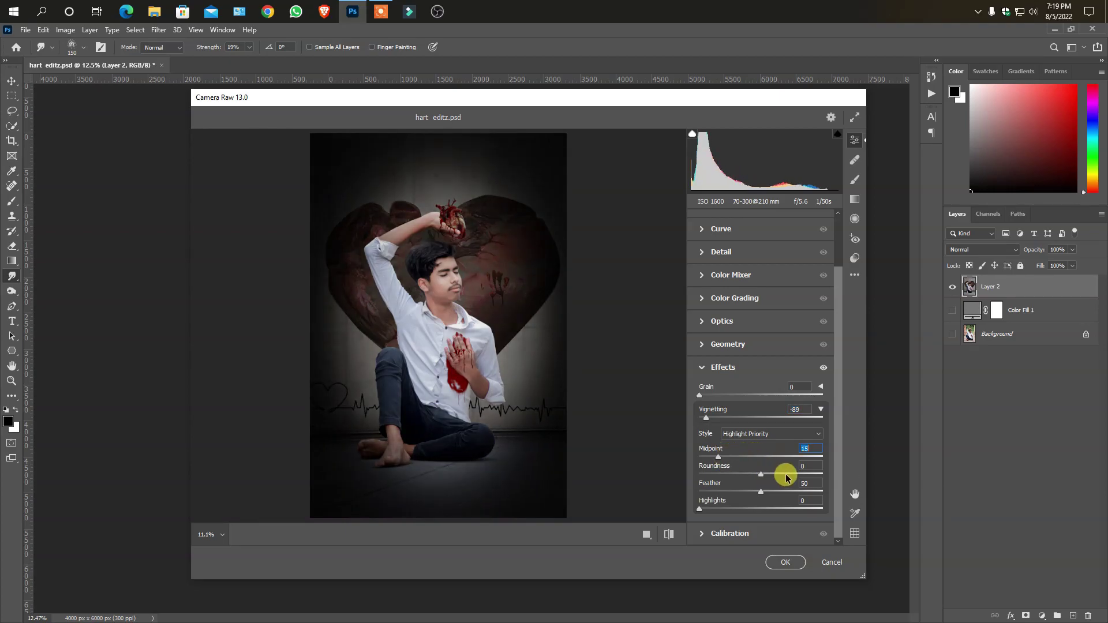
{"action": "left_click_drag", "start_coordinate": [785, 474], "coordinate": [823, 500]}
{"action": "left_click_drag", "start_coordinate": [717, 457], "coordinate": [731, 459]}
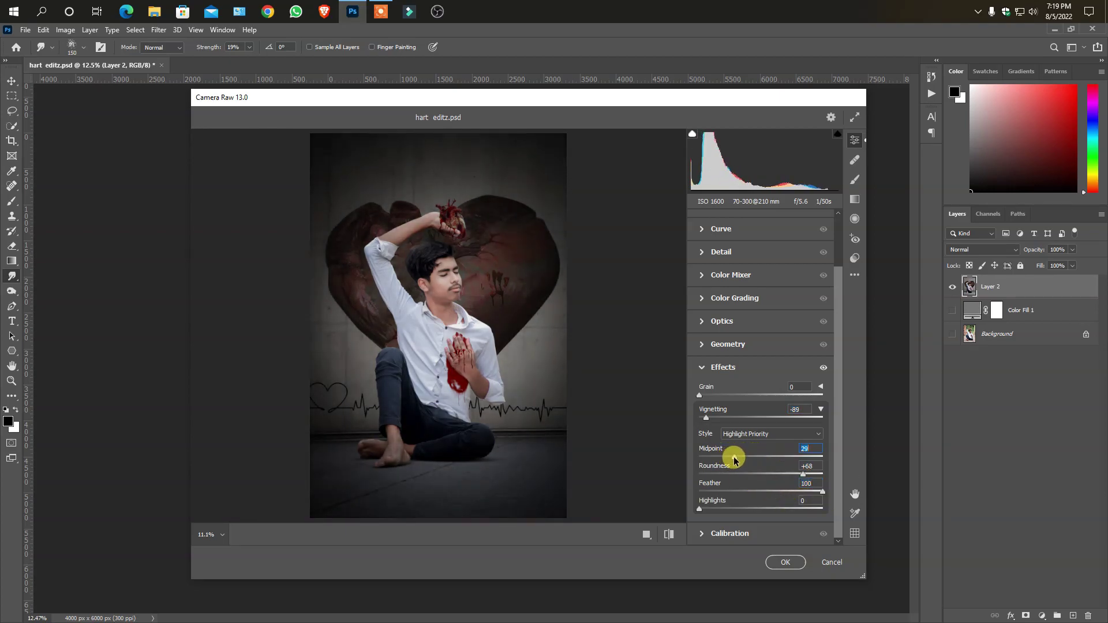
{"action": "left_click_drag", "start_coordinate": [706, 418], "coordinate": [717, 418]}
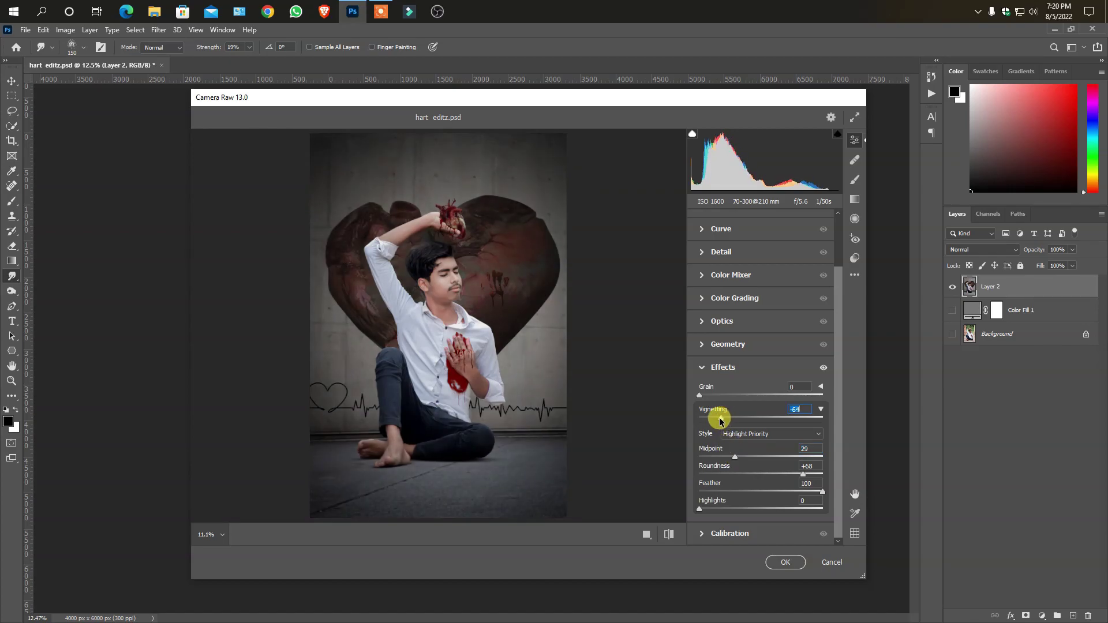
{"action": "left_click", "coordinate": [485, 384]}
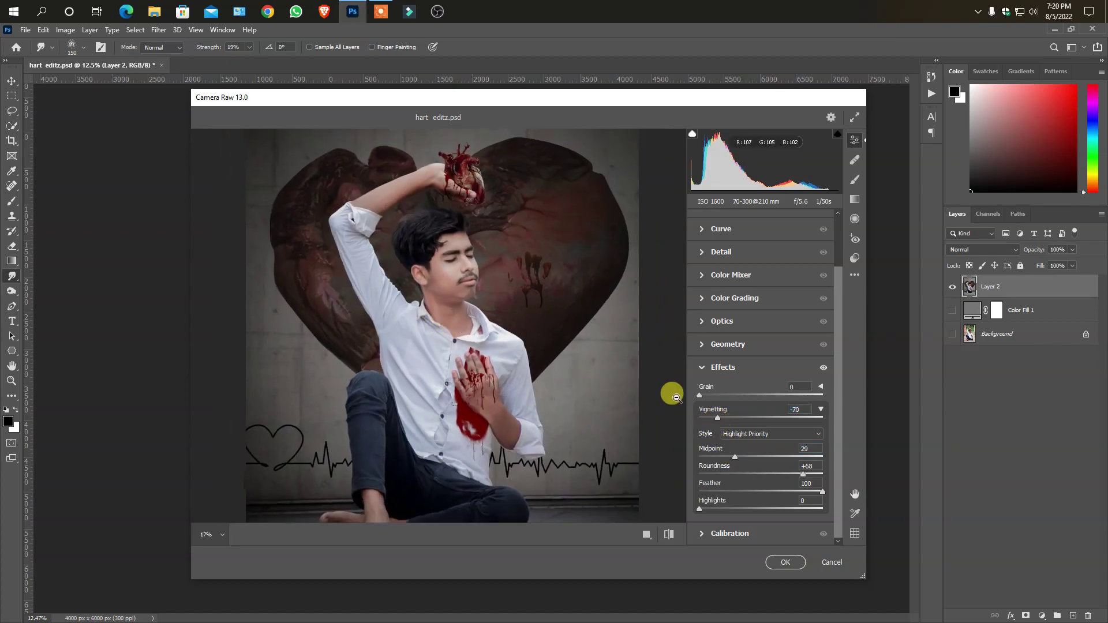
- In the Basic panel, raise vibrance to +20 and cool the temperature to -5
{"action": "left_click", "coordinate": [704, 367]}
{"action": "left_click", "coordinate": [718, 267]}
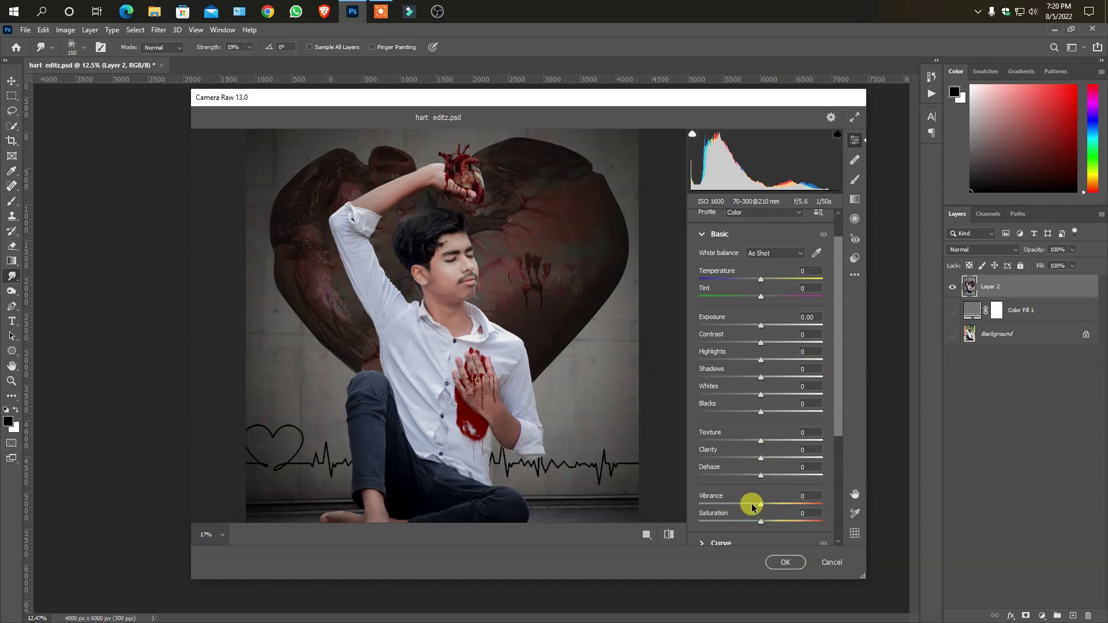
{"action": "left_click_drag", "start_coordinate": [748, 506], "coordinate": [764, 507]}
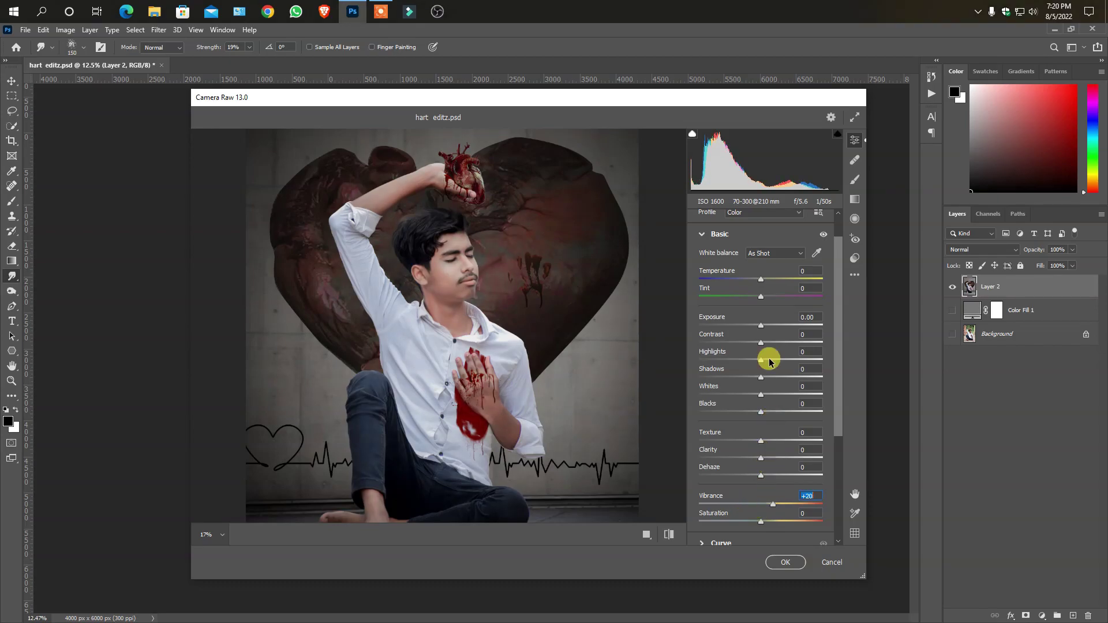
{"action": "left_click", "coordinate": [753, 281]}
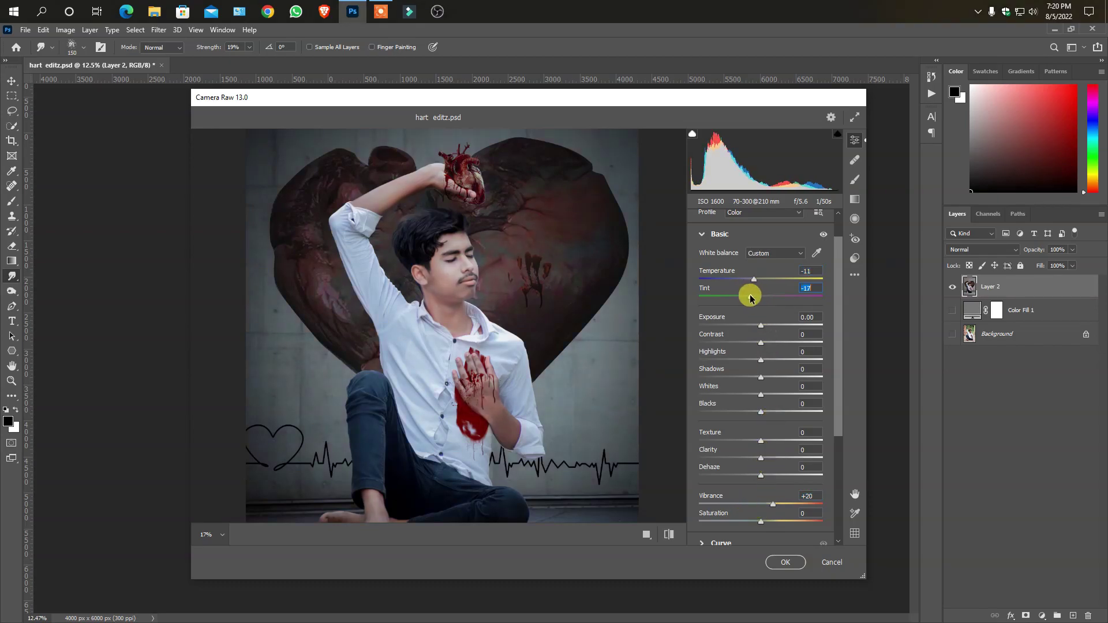
{"action": "left_click", "coordinate": [759, 280]}
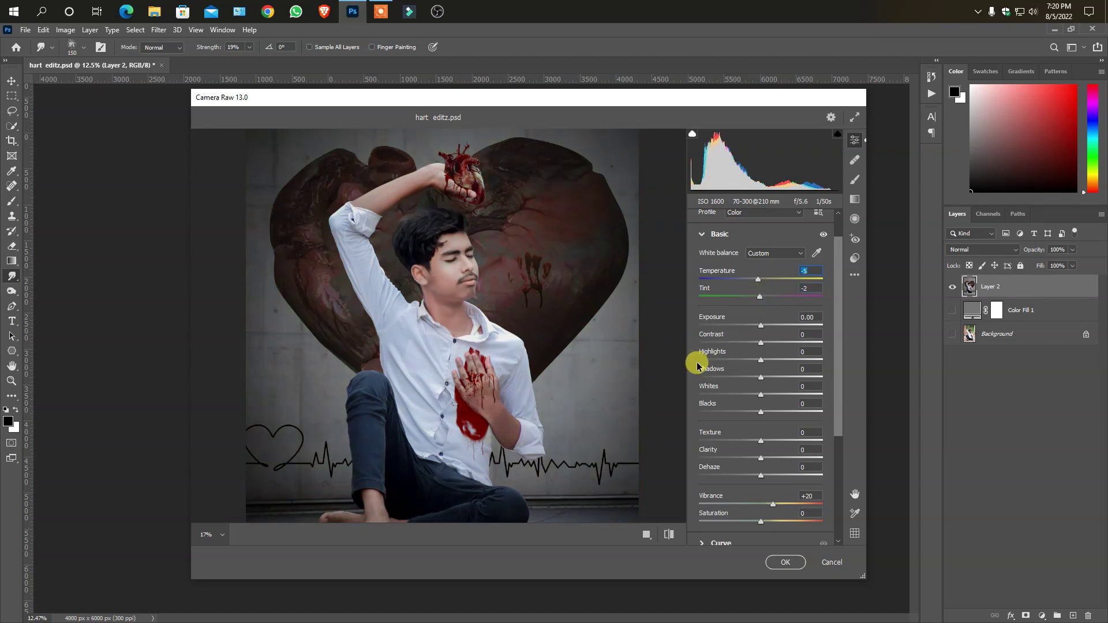
- Set highlights -23, shadows +39, whites -17, blacks -43 and apply to Layer 2
{"action": "left_click_drag", "start_coordinate": [733, 362], "coordinate": [785, 379]}
{"action": "left_click_drag", "start_coordinate": [738, 412], "coordinate": [736, 412]}
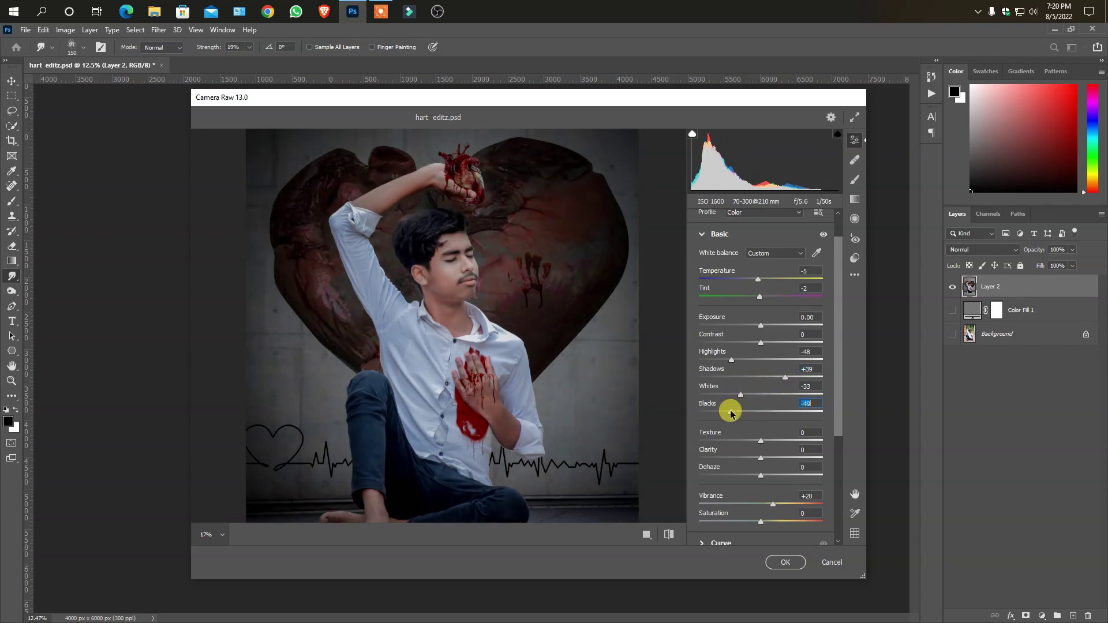
{"action": "scroll", "coordinate": [528, 418], "scroll_direction": "down", "scroll_amount": 2}
{"action": "scroll", "coordinate": [524, 415], "scroll_direction": "up", "scroll_amount": 1}
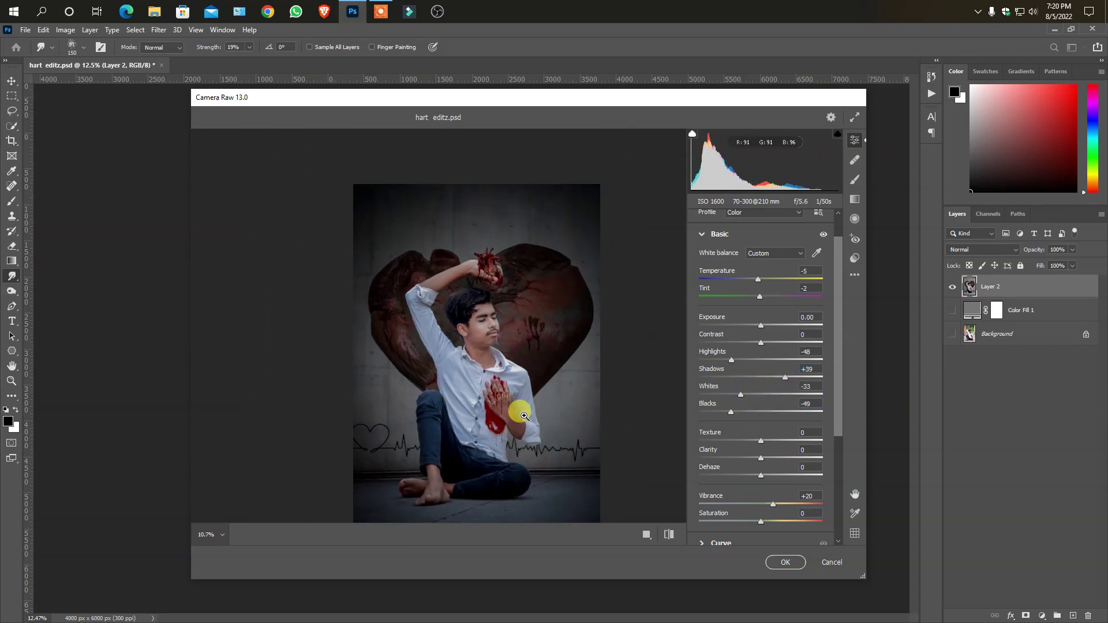
{"action": "left_click_drag", "start_coordinate": [751, 353], "coordinate": [745, 361]}
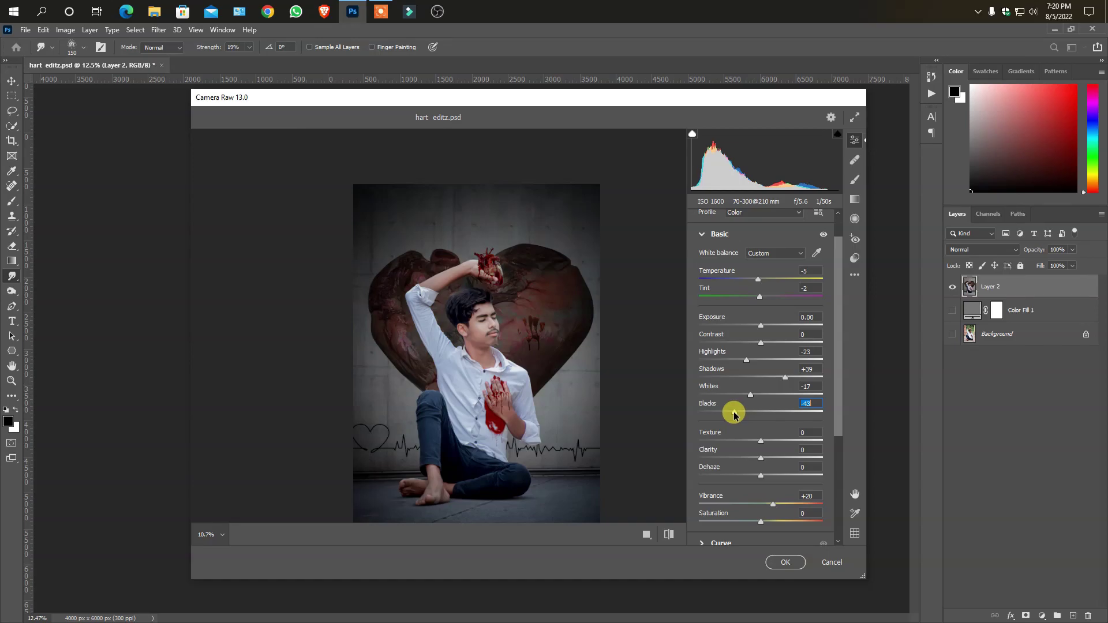
{"action": "scroll", "coordinate": [524, 416], "scroll_direction": "down", "scroll_amount": 1}
{"action": "scroll", "coordinate": [559, 363], "scroll_direction": "up", "scroll_amount": 5}
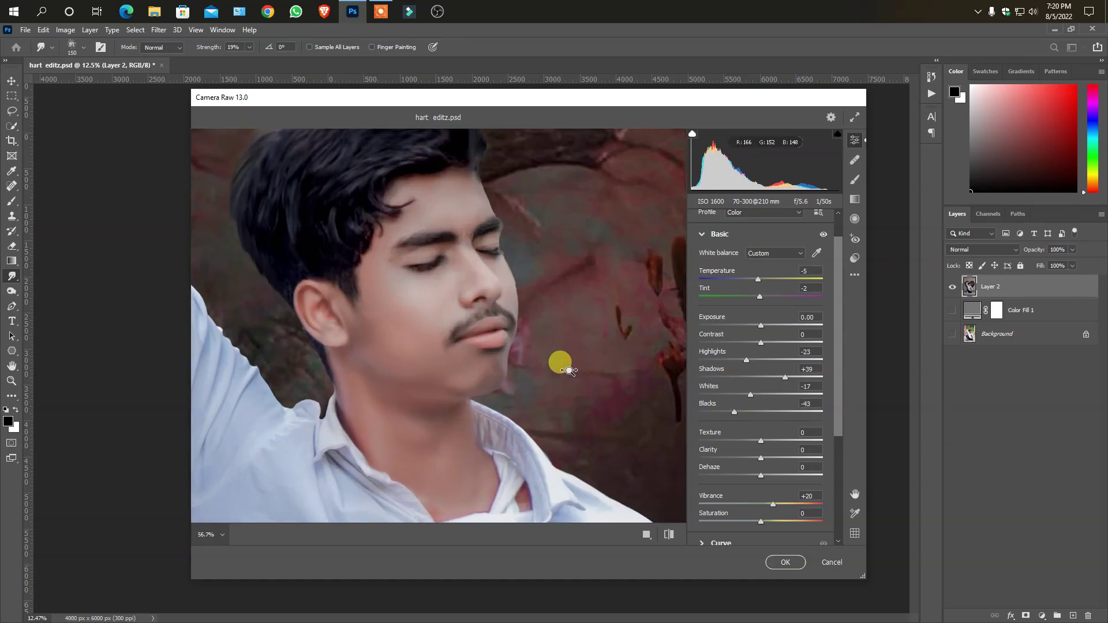
{"action": "scroll", "coordinate": [569, 370], "scroll_direction": "down", "scroll_amount": 1}
{"action": "left_click", "coordinate": [786, 562]}
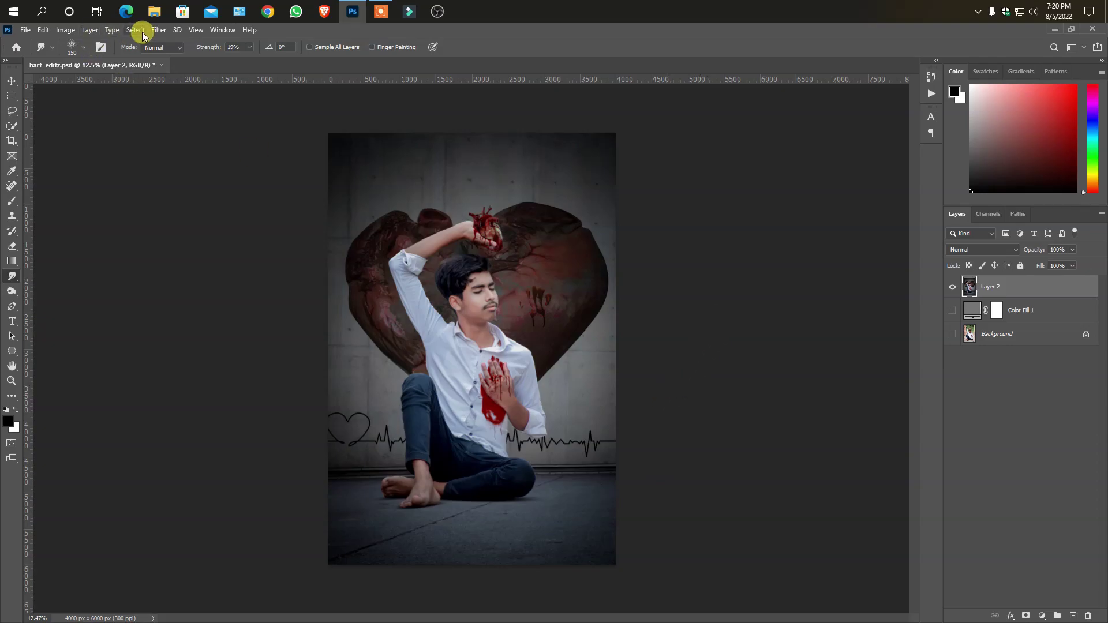
- Reapply Camera Raw with sharpening, noise reduction 21 and color noise reduction 14
{"action": "left_click", "coordinate": [158, 29]}
{"action": "left_click", "coordinate": [173, 113]}
{"action": "scroll", "coordinate": [516, 323], "scroll_direction": "up", "scroll_amount": 2}
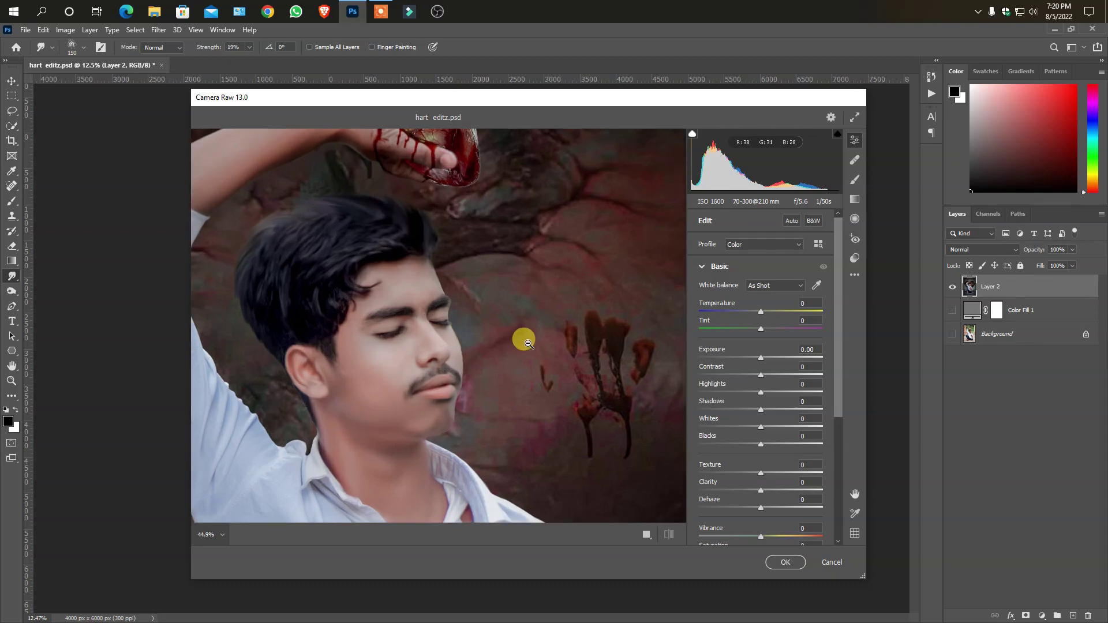
{"action": "scroll", "coordinate": [502, 346], "scroll_direction": "up", "scroll_amount": 2}
{"action": "left_click", "coordinate": [701, 267]}
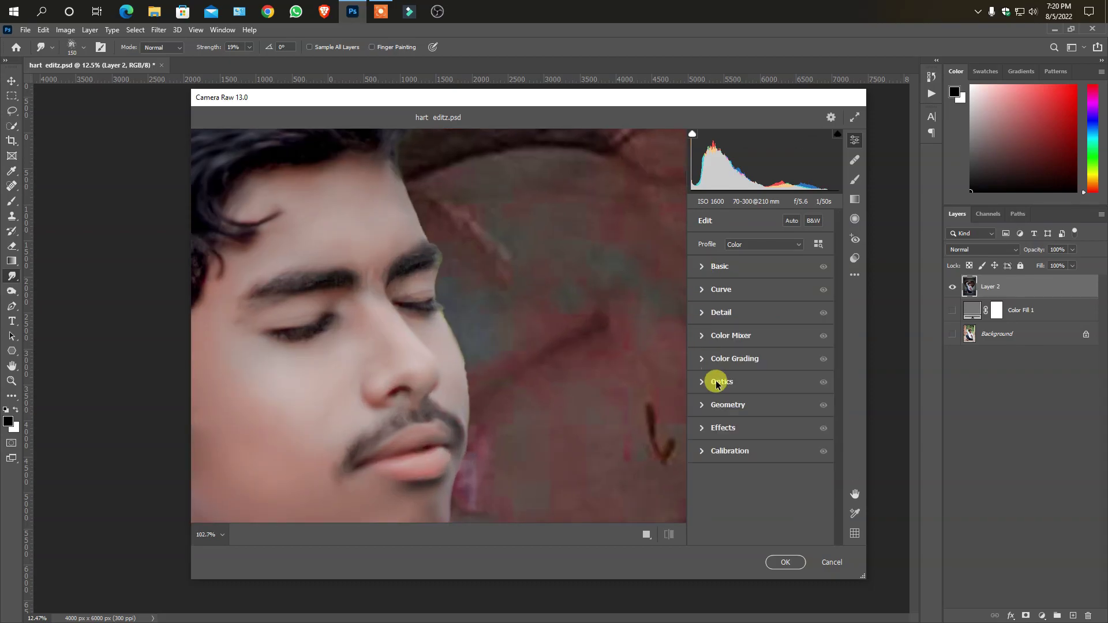
{"action": "left_click", "coordinate": [733, 317]}
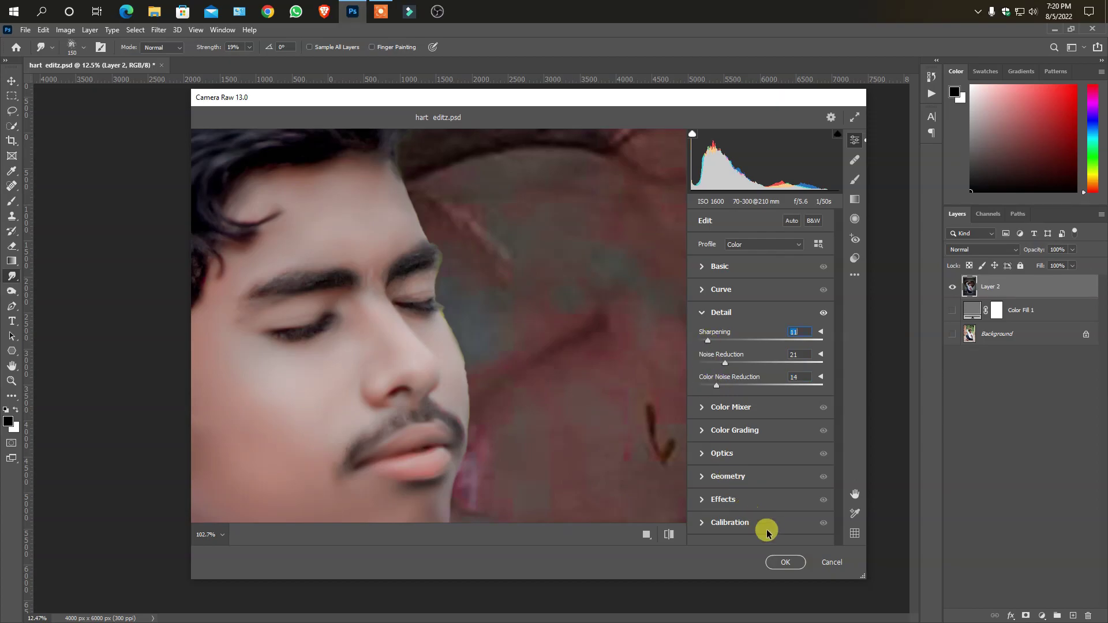
{"action": "left_click", "coordinate": [785, 561]}
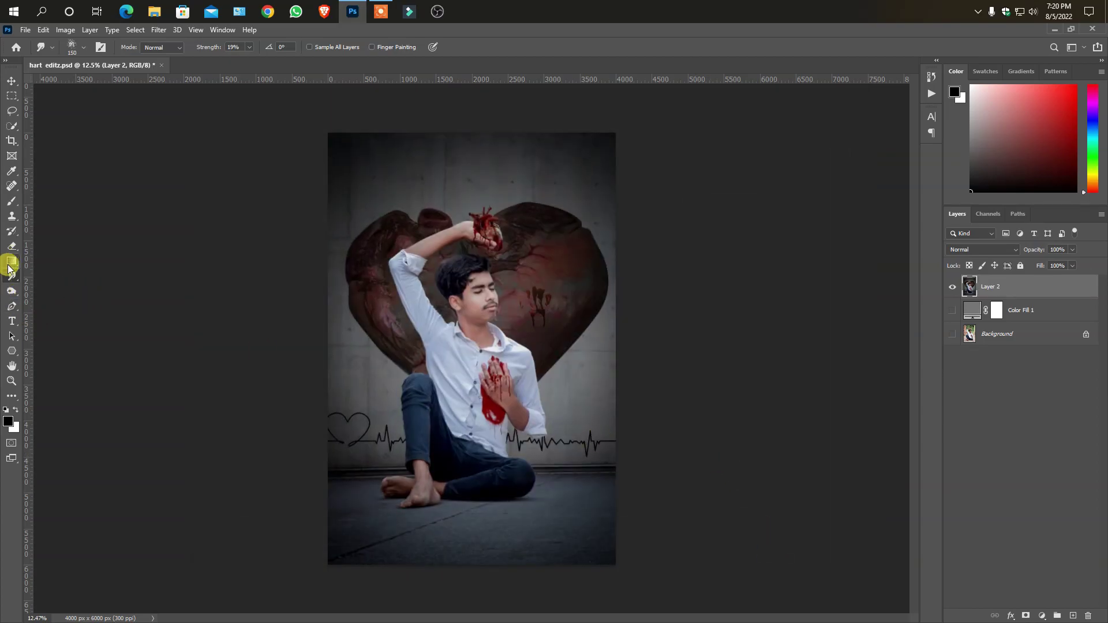
- Pick a soft Smudge brush and smooth the hair and skin edge along the hairline
{"action": "right_click", "coordinate": [423, 344]}
{"action": "left_click", "coordinate": [659, 476]}
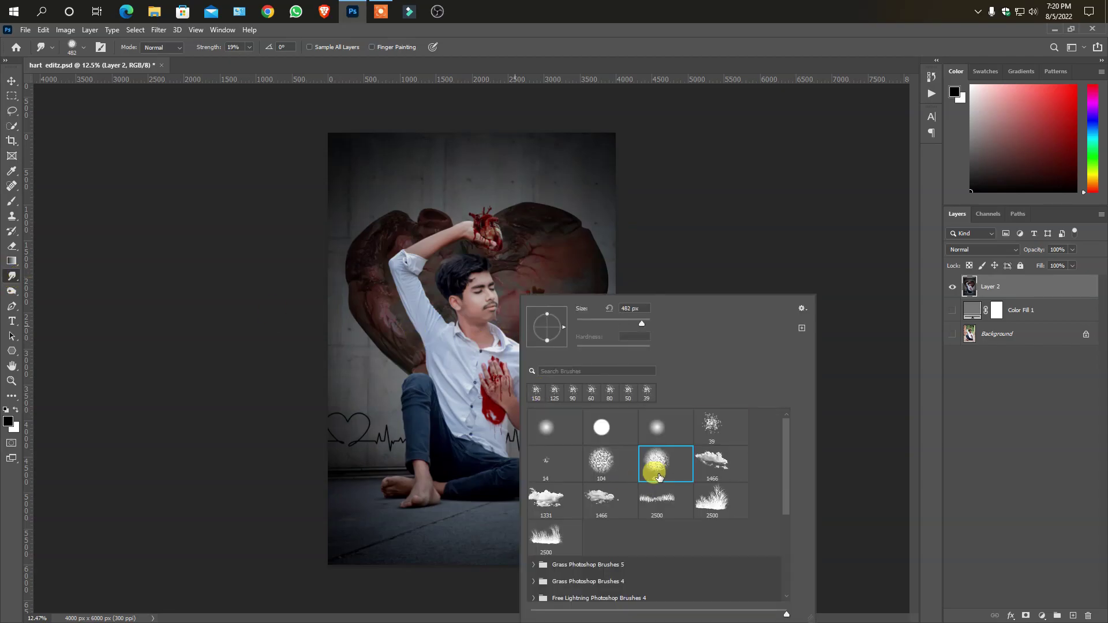
{"action": "left_click", "coordinate": [312, 356]}
{"action": "scroll", "coordinate": [626, 292], "scroll_direction": "up", "scroll_amount": 3}
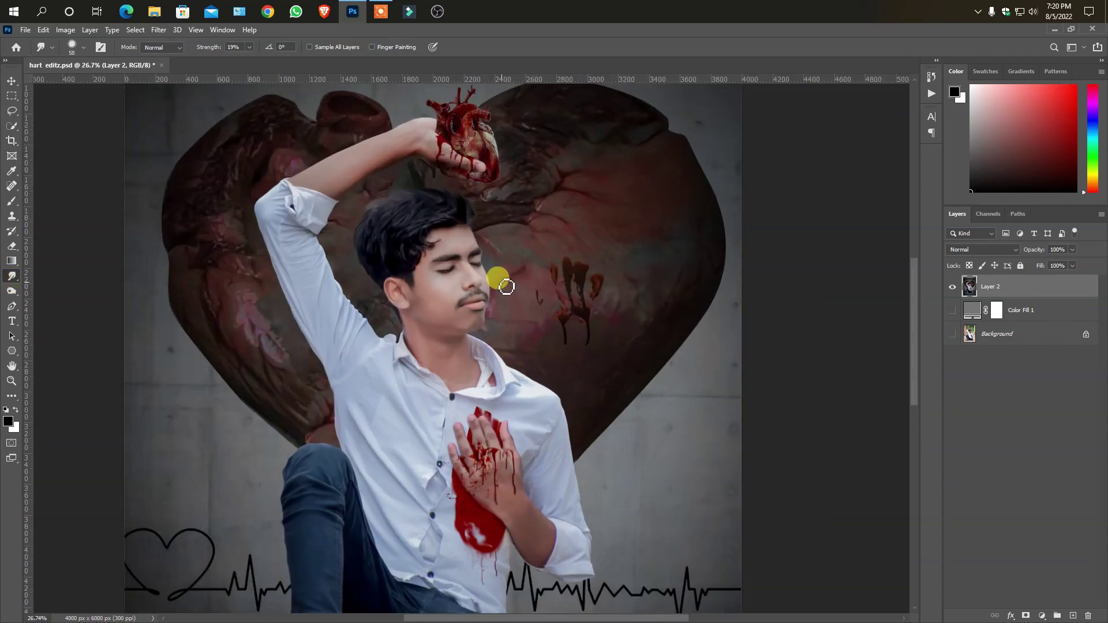
{"action": "scroll", "coordinate": [498, 277], "scroll_direction": "up", "scroll_amount": 5}
{"action": "scroll", "coordinate": [403, 257], "scroll_direction": "up", "scroll_amount": 5}
{"action": "scroll", "coordinate": [461, 286], "scroll_direction": "up", "scroll_amount": 1}
{"action": "scroll", "coordinate": [526, 277], "scroll_direction": "up", "scroll_amount": 2}
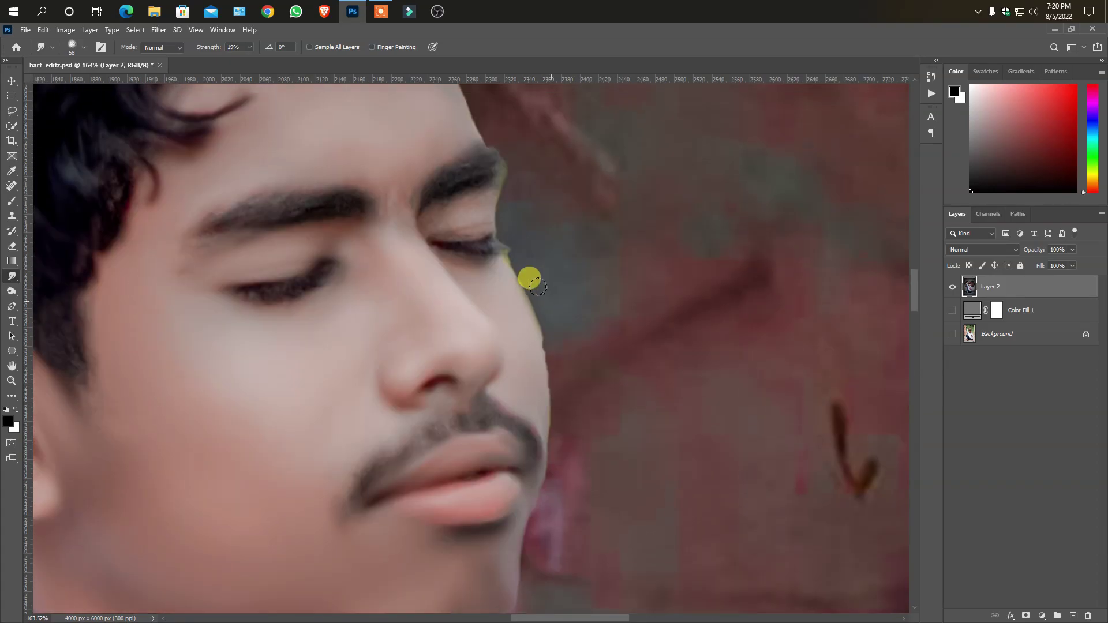
{"action": "scroll", "coordinate": [515, 265], "scroll_direction": "up", "scroll_amount": 2}
{"action": "scroll", "coordinate": [473, 224], "scroll_direction": "up", "scroll_amount": 2}
{"action": "left_click_drag", "start_coordinate": [433, 134], "coordinate": [453, 193]}
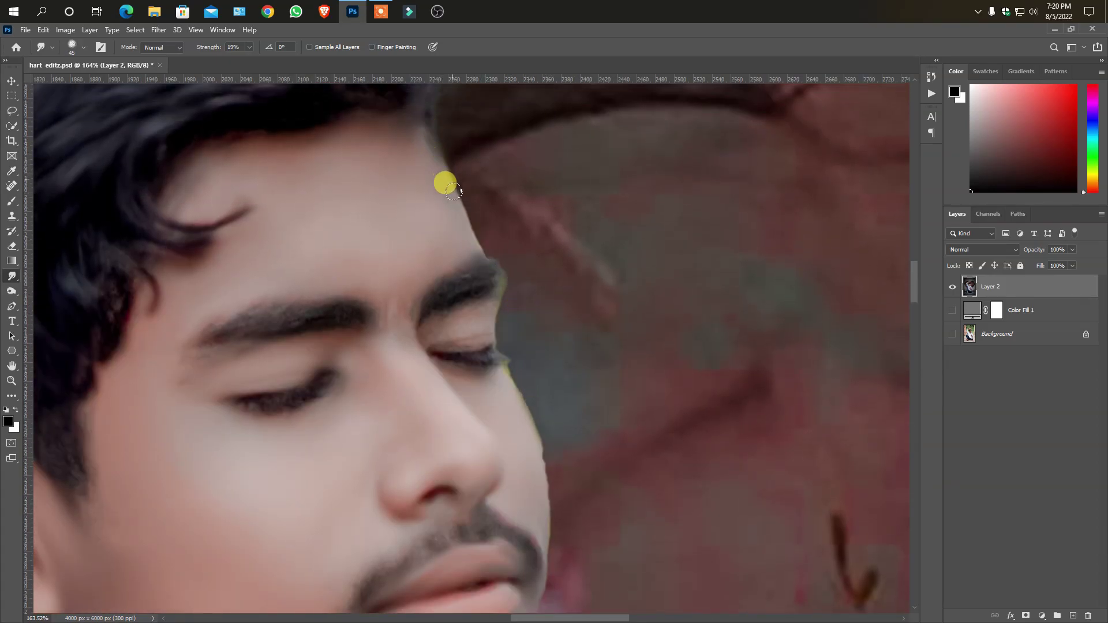
- Smudge the cheek edge below the eye and the face edge beside the eye corner
{"action": "scroll", "coordinate": [420, 153], "scroll_direction": "up", "scroll_amount": 1}
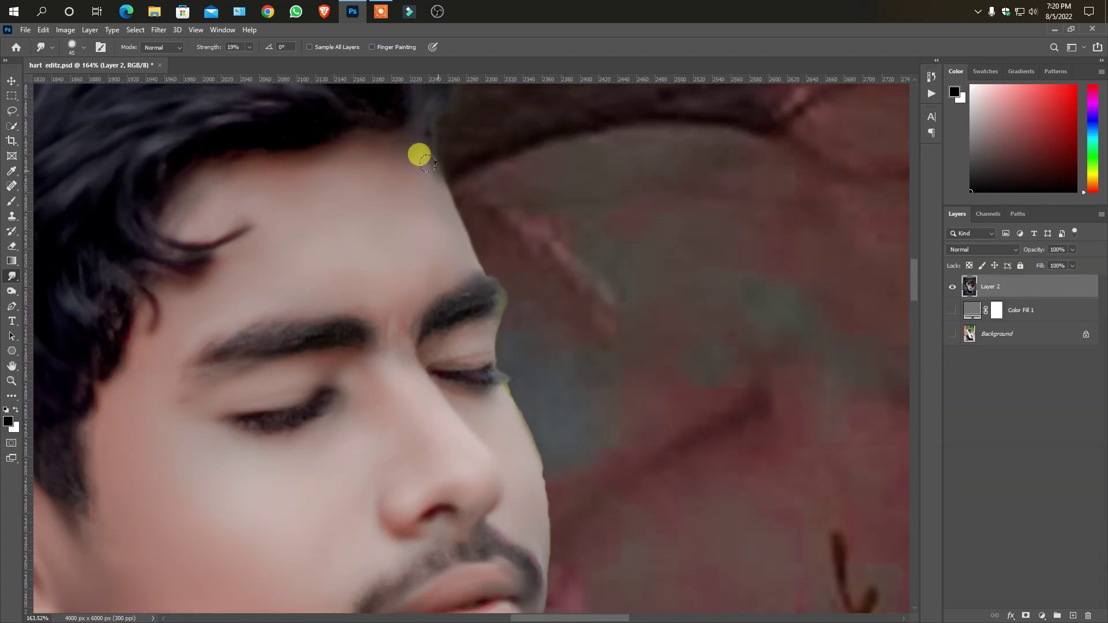
{"action": "scroll", "coordinate": [509, 299], "scroll_direction": "down", "scroll_amount": 2}
{"action": "scroll", "coordinate": [404, 173], "scroll_direction": "down", "scroll_amount": 2}
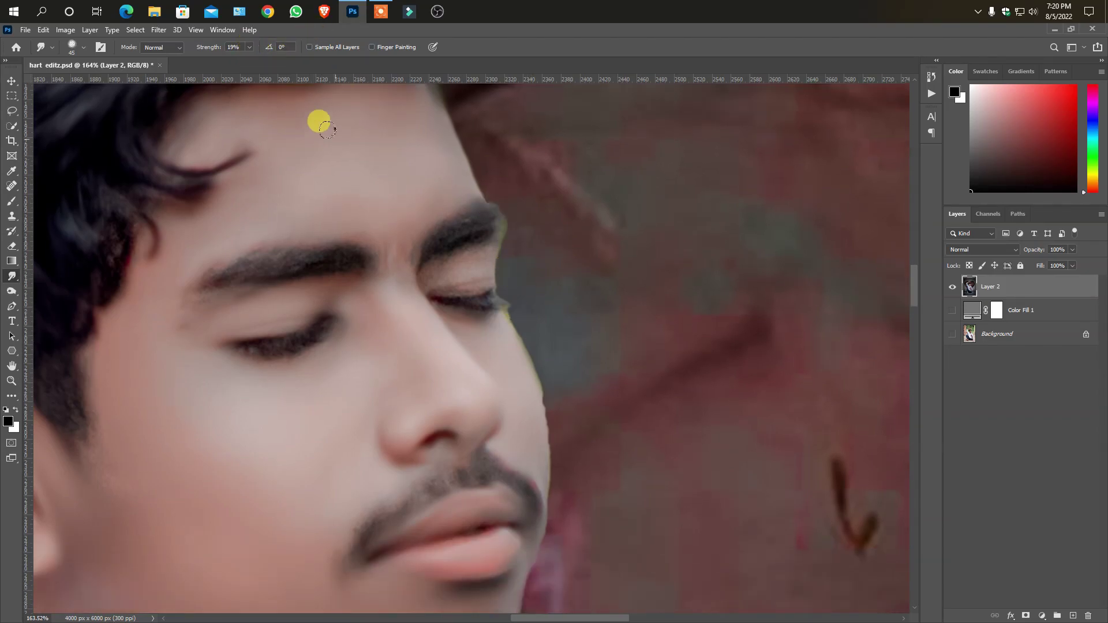
{"action": "scroll", "coordinate": [569, 269], "scroll_direction": "down", "scroll_amount": 2}
{"action": "left_click_drag", "start_coordinate": [508, 265], "coordinate": [522, 327]}
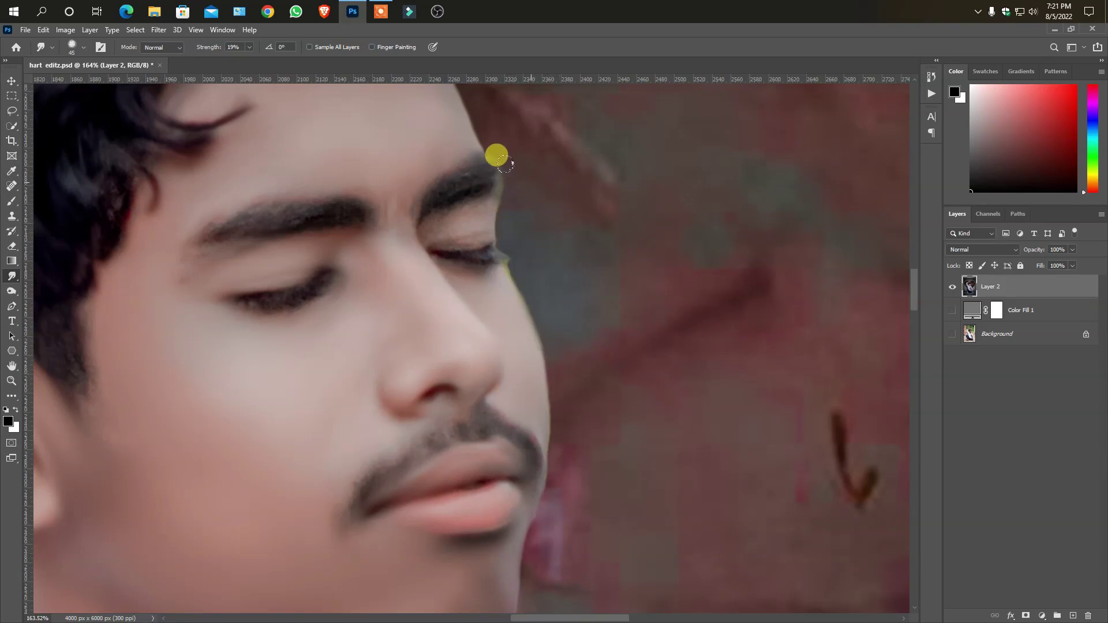
{"action": "scroll", "coordinate": [492, 248], "scroll_direction": "down", "scroll_amount": 1}
{"action": "left_click_drag", "start_coordinate": [492, 248], "coordinate": [531, 247]}
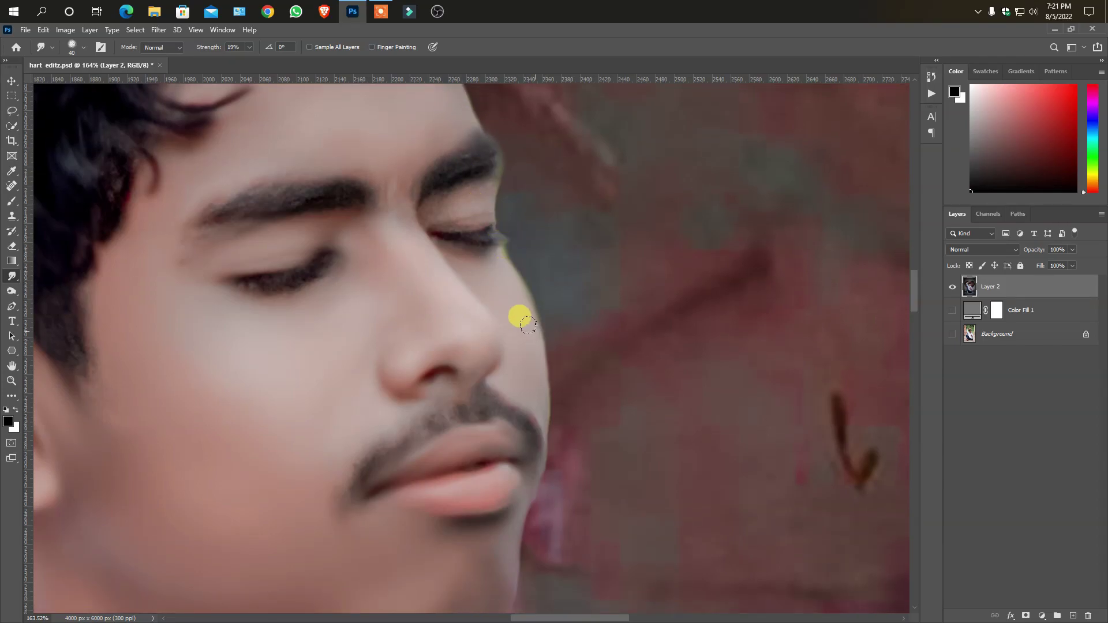
- Enlarge the Smudge brush slightly and inspect the blended face, ear and hair edges
{"action": "scroll", "coordinate": [547, 444], "scroll_direction": "down", "scroll_amount": 3}
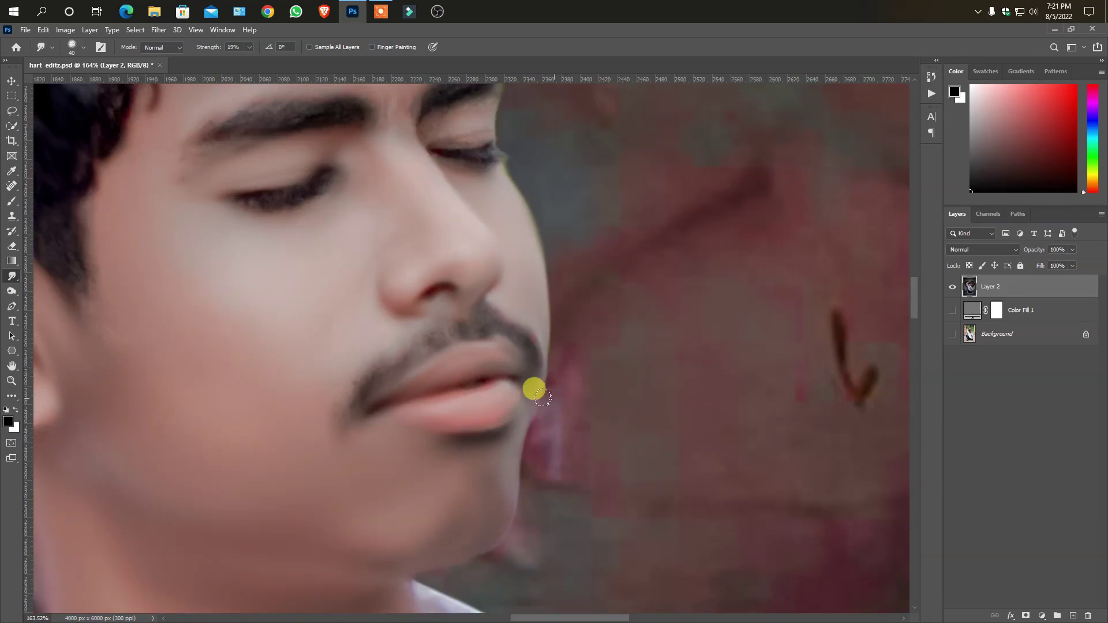
{"action": "scroll", "coordinate": [531, 403], "scroll_direction": "down", "scroll_amount": 1}
{"action": "scroll", "coordinate": [508, 447], "scroll_direction": "down", "scroll_amount": 2}
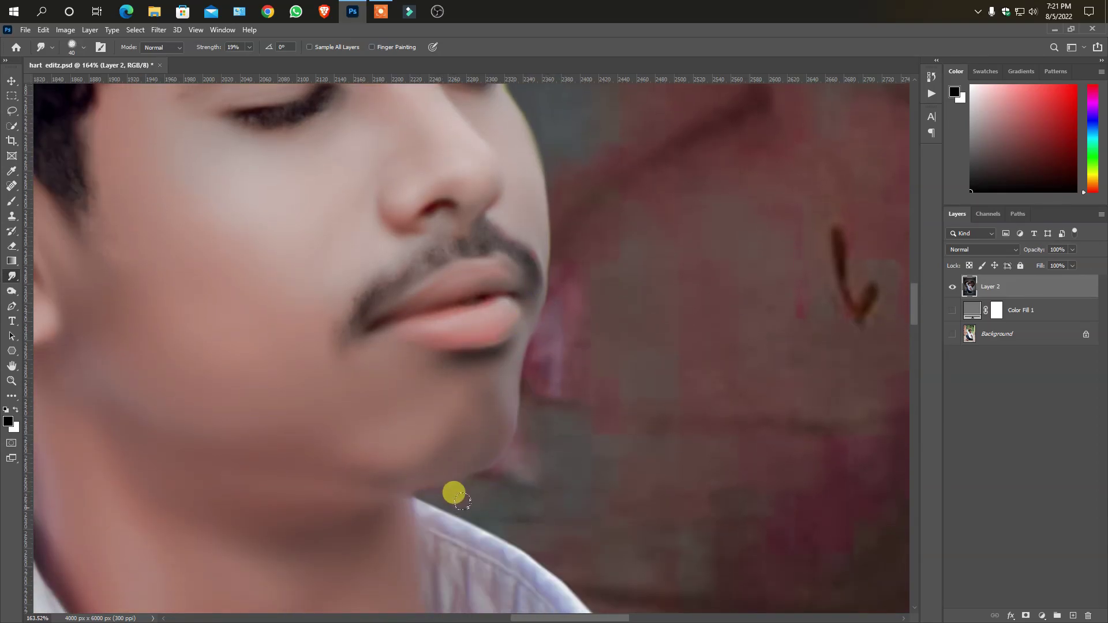
{"action": "scroll", "coordinate": [462, 501], "scroll_direction": "down", "scroll_amount": 4}
{"action": "scroll", "coordinate": [658, 465], "scroll_direction": "down", "scroll_amount": 2}
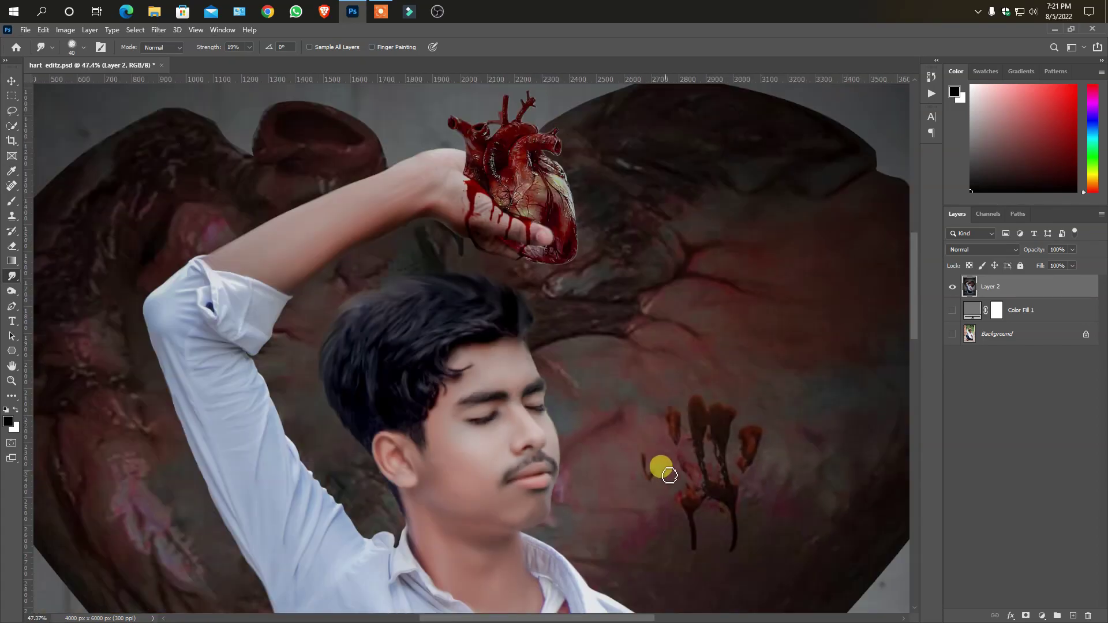
{"action": "scroll", "coordinate": [683, 452], "scroll_direction": "down", "scroll_amount": 1}
{"action": "scroll", "coordinate": [525, 398], "scroll_direction": "up", "scroll_amount": 3}
{"action": "scroll", "coordinate": [445, 386], "scroll_direction": "up", "scroll_amount": 3}
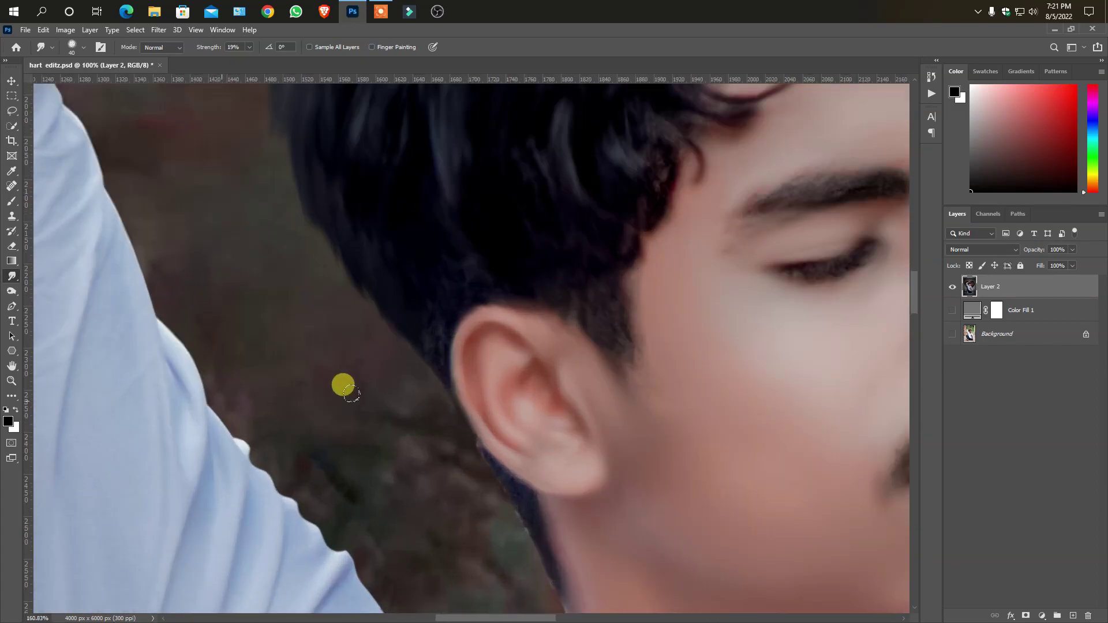
{"action": "scroll", "coordinate": [403, 373], "scroll_direction": "down", "scroll_amount": 1}
{"action": "scroll", "coordinate": [424, 376], "scroll_direction": "down", "scroll_amount": 1}
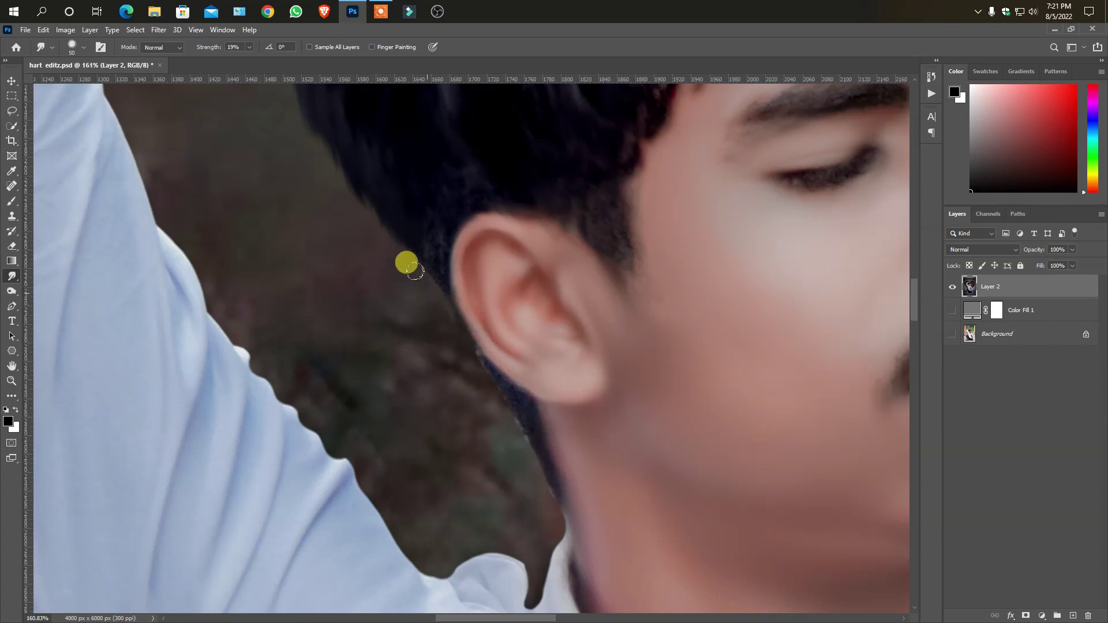
{"action": "key", "text": "bracketright"}
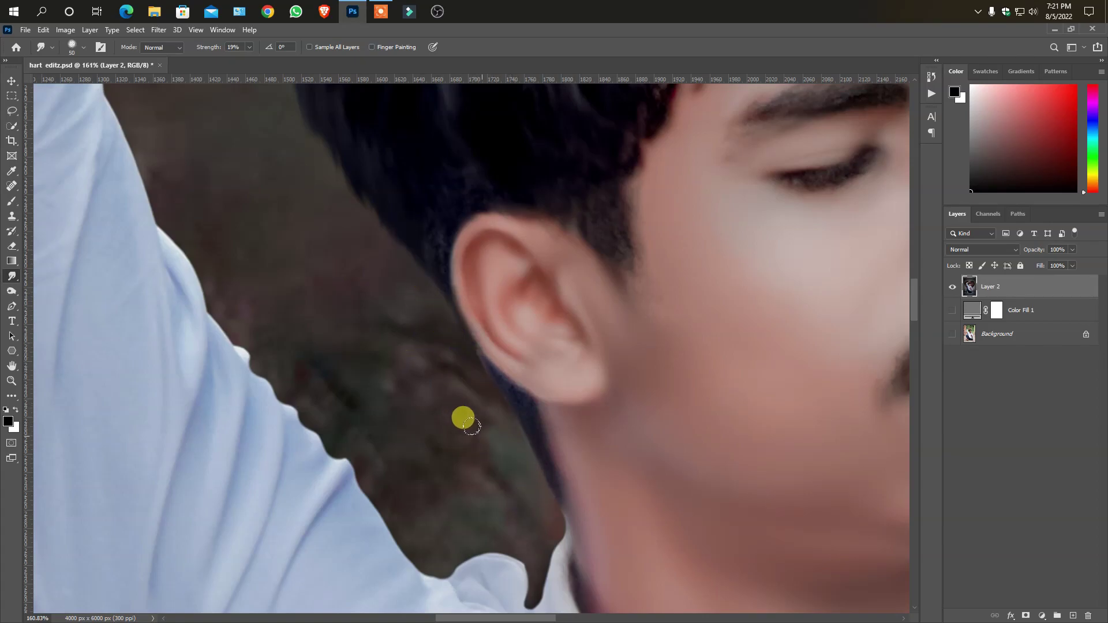
{"action": "scroll", "coordinate": [462, 444], "scroll_direction": "down", "scroll_amount": 3}
{"action": "scroll", "coordinate": [393, 456], "scroll_direction": "down", "scroll_amount": 2}
{"action": "scroll", "coordinate": [343, 430], "scroll_direction": "up", "scroll_amount": 1}
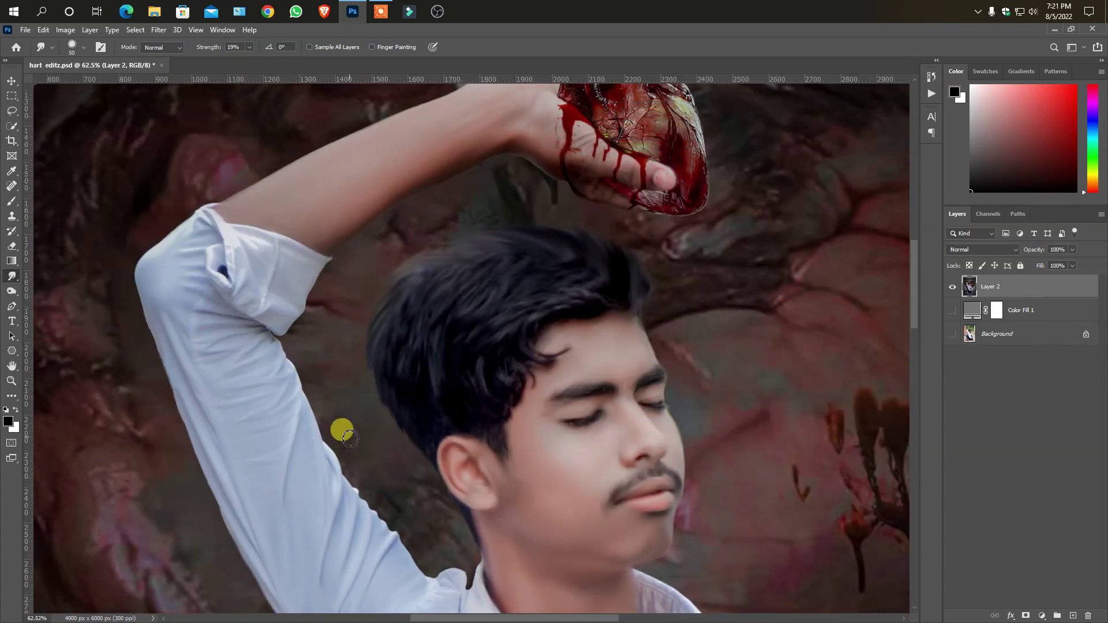
{"action": "scroll", "coordinate": [346, 433], "scroll_direction": "up", "scroll_amount": 1}
{"action": "scroll", "coordinate": [351, 438], "scroll_direction": "down", "scroll_amount": 3}
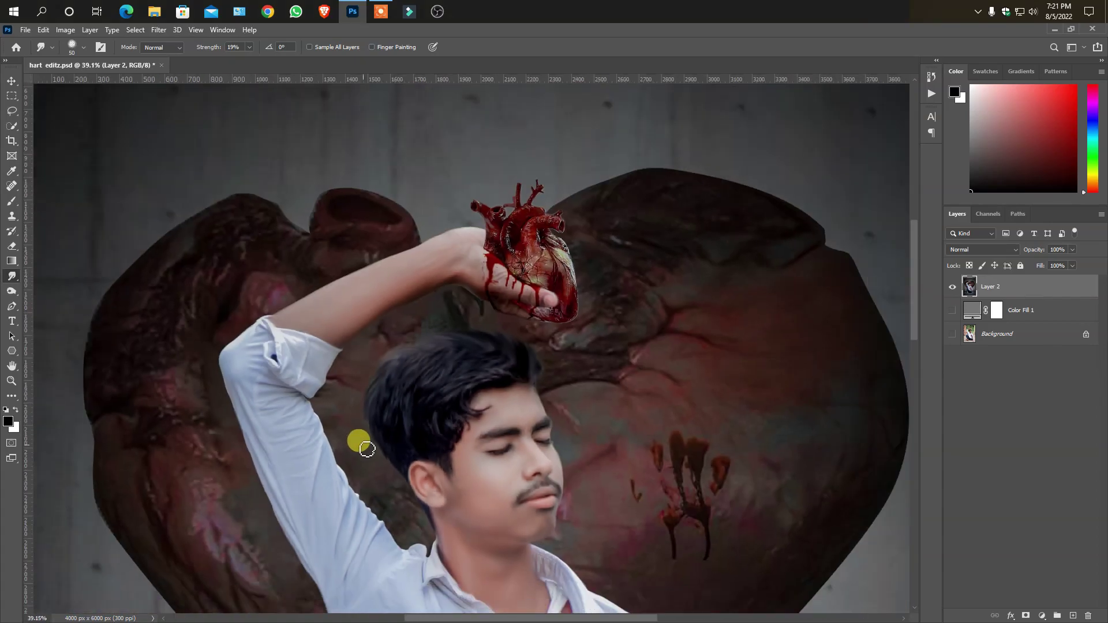
{"action": "scroll", "coordinate": [568, 346], "scroll_direction": "up", "scroll_amount": 3}
{"action": "scroll", "coordinate": [498, 330], "scroll_direction": "up", "scroll_amount": 2}
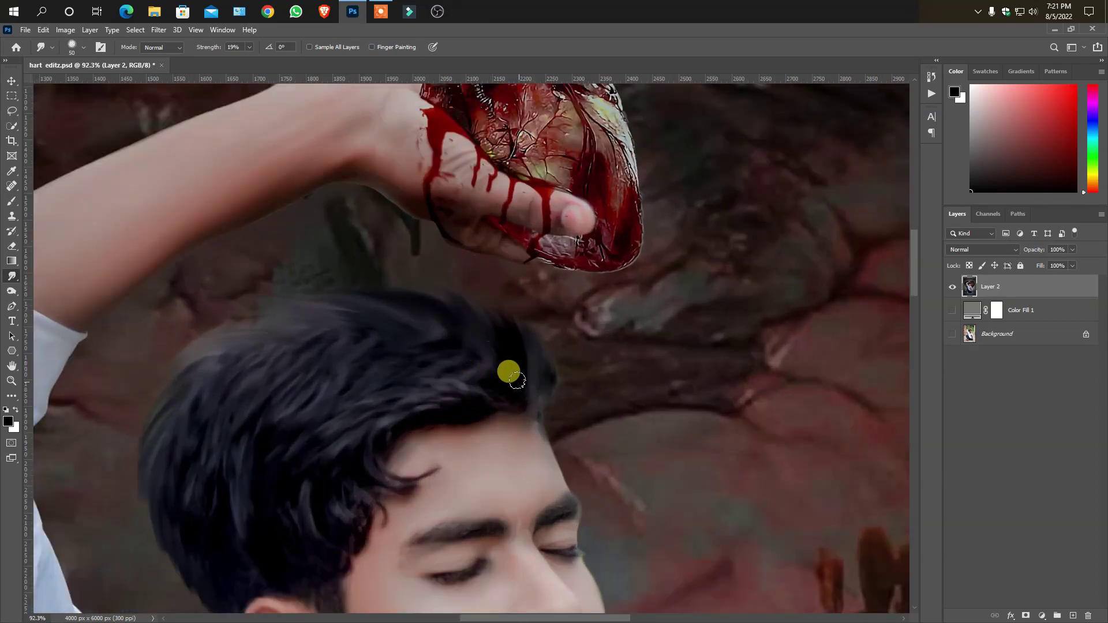
{"action": "scroll", "coordinate": [508, 370], "scroll_direction": "up", "scroll_amount": 2}
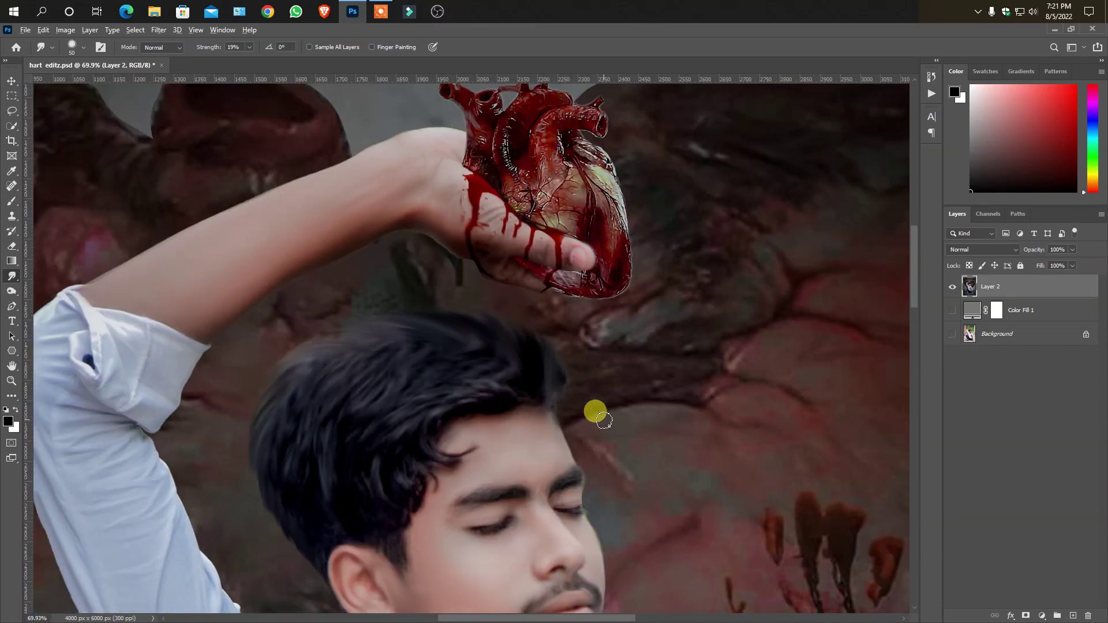
{"action": "scroll", "coordinate": [562, 382], "scroll_direction": "down", "scroll_amount": 2}
{"action": "scroll", "coordinate": [512, 363], "scroll_direction": "down", "scroll_amount": 5}
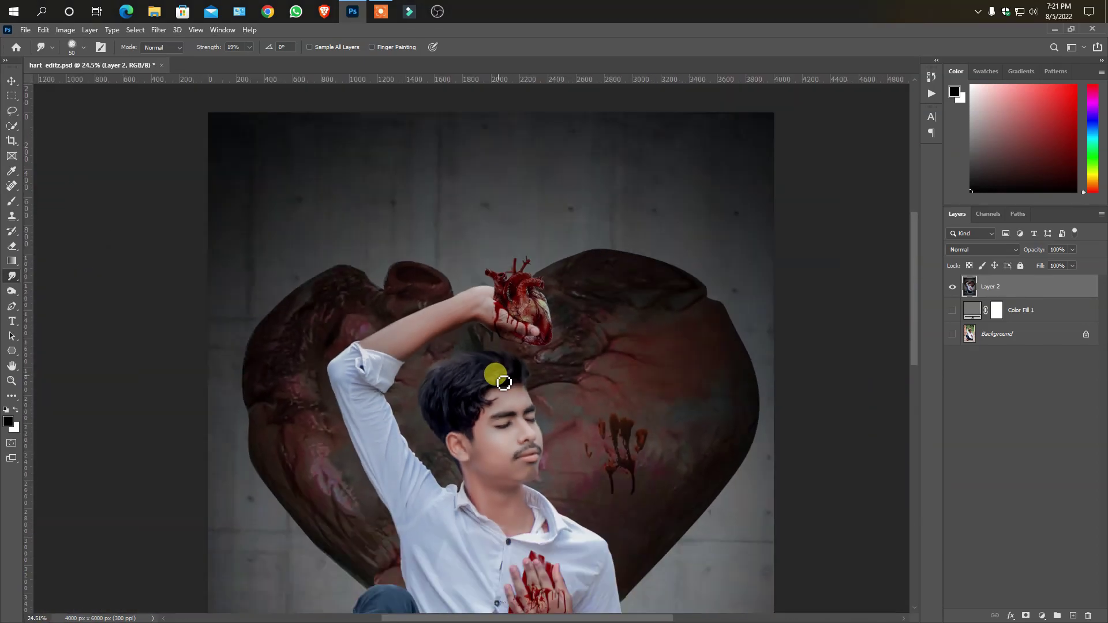
{"action": "scroll", "coordinate": [482, 397], "scroll_direction": "down", "scroll_amount": 3}
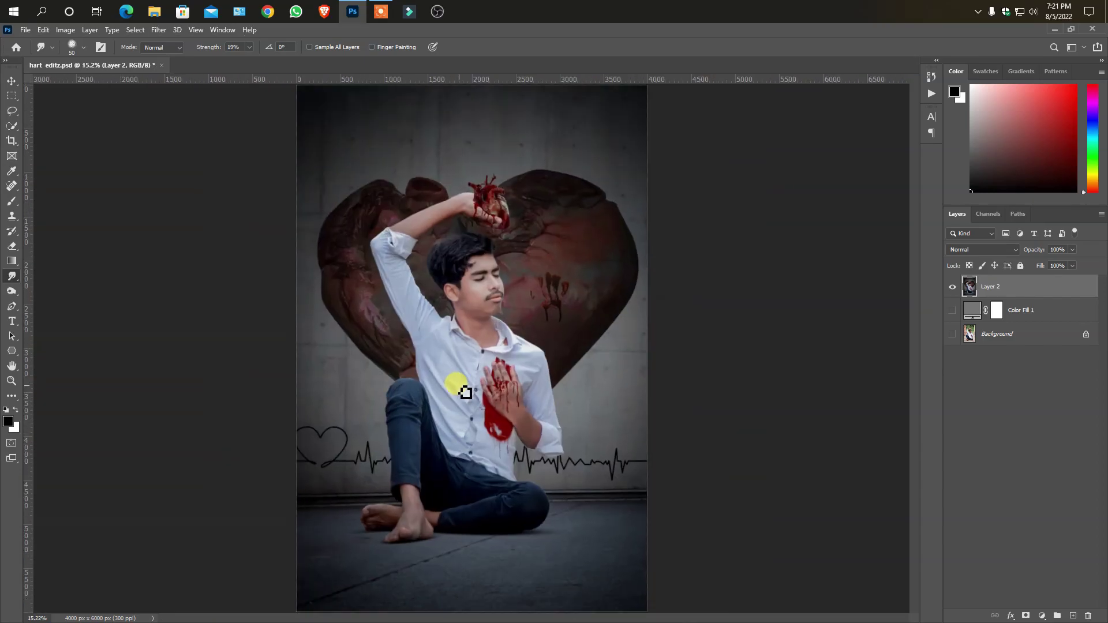
- Flatten the image from the Background layer's menu, confirming the hidden layers are discarded
{"action": "right_click", "coordinate": [998, 341]}
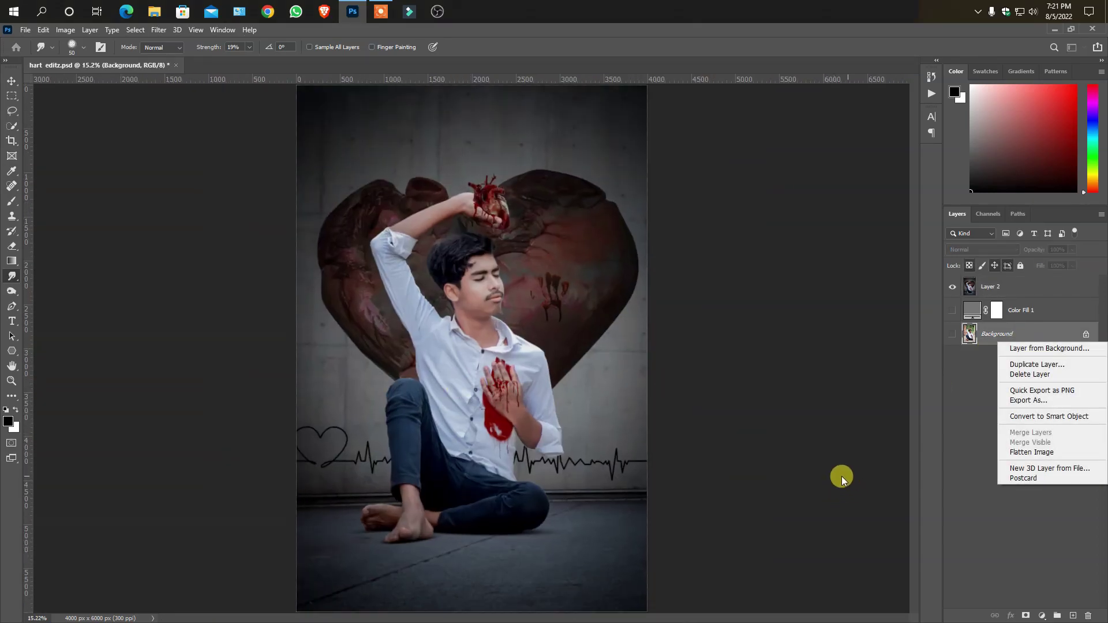
{"action": "left_click", "coordinate": [1027, 453]}
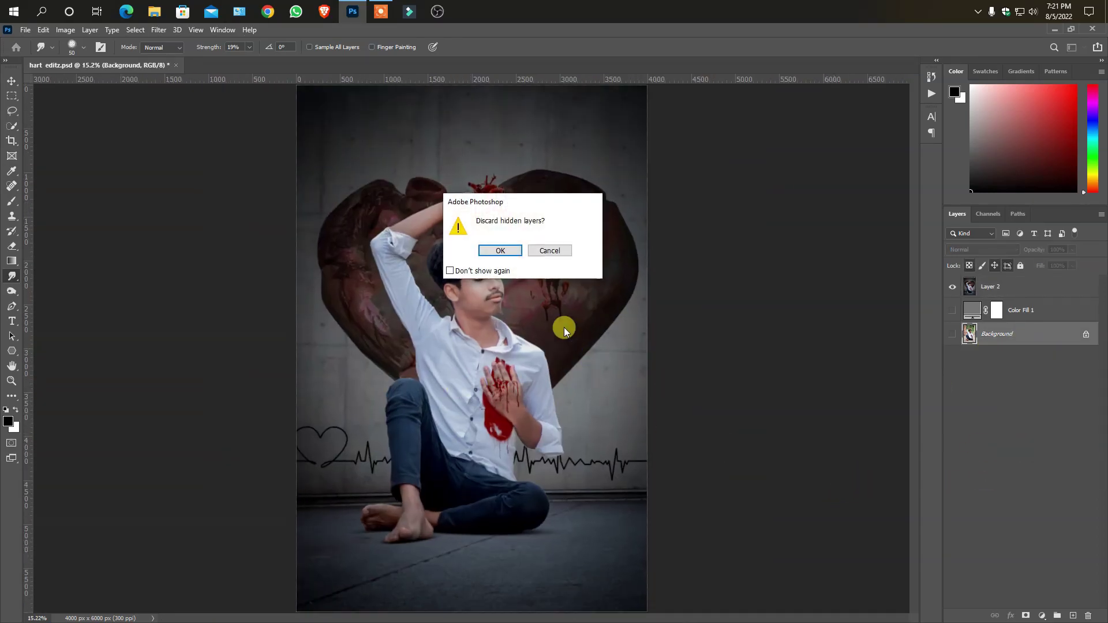
{"action": "left_click", "coordinate": [502, 250]}
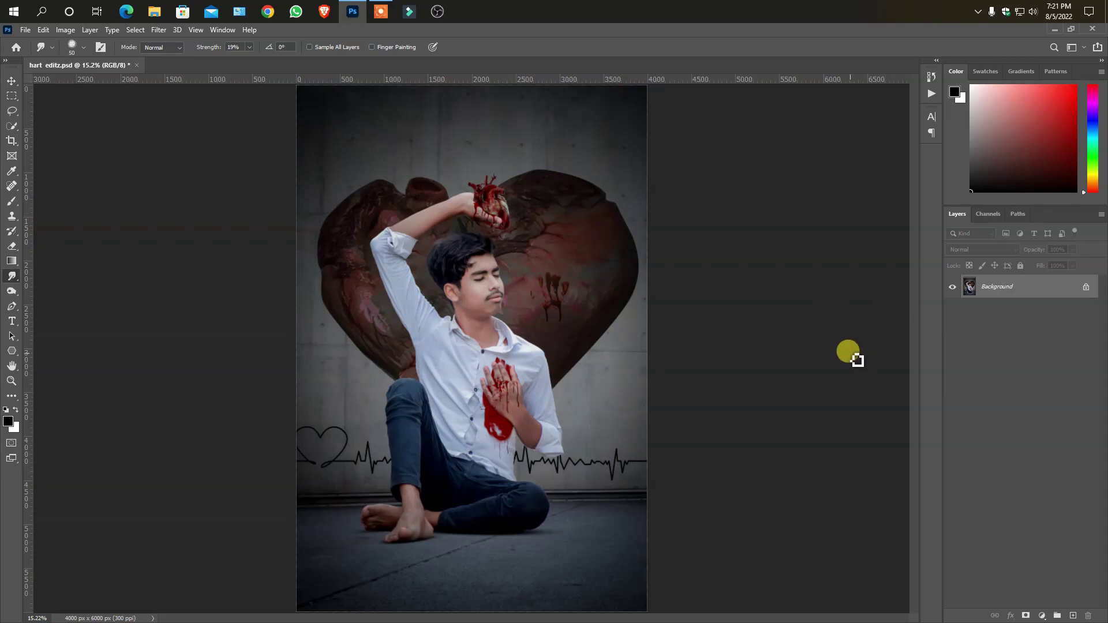
{"action": "scroll", "coordinate": [662, 424], "scroll_direction": "down", "scroll_amount": 2}
{"action": "scroll", "coordinate": [667, 423], "scroll_direction": "up", "scroll_amount": 1}
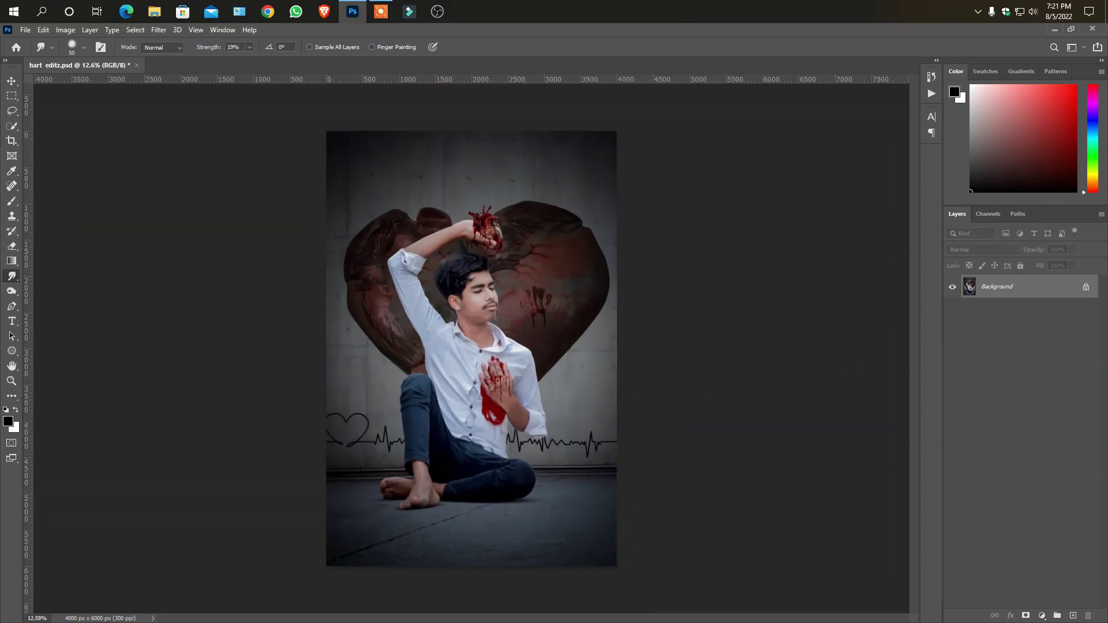